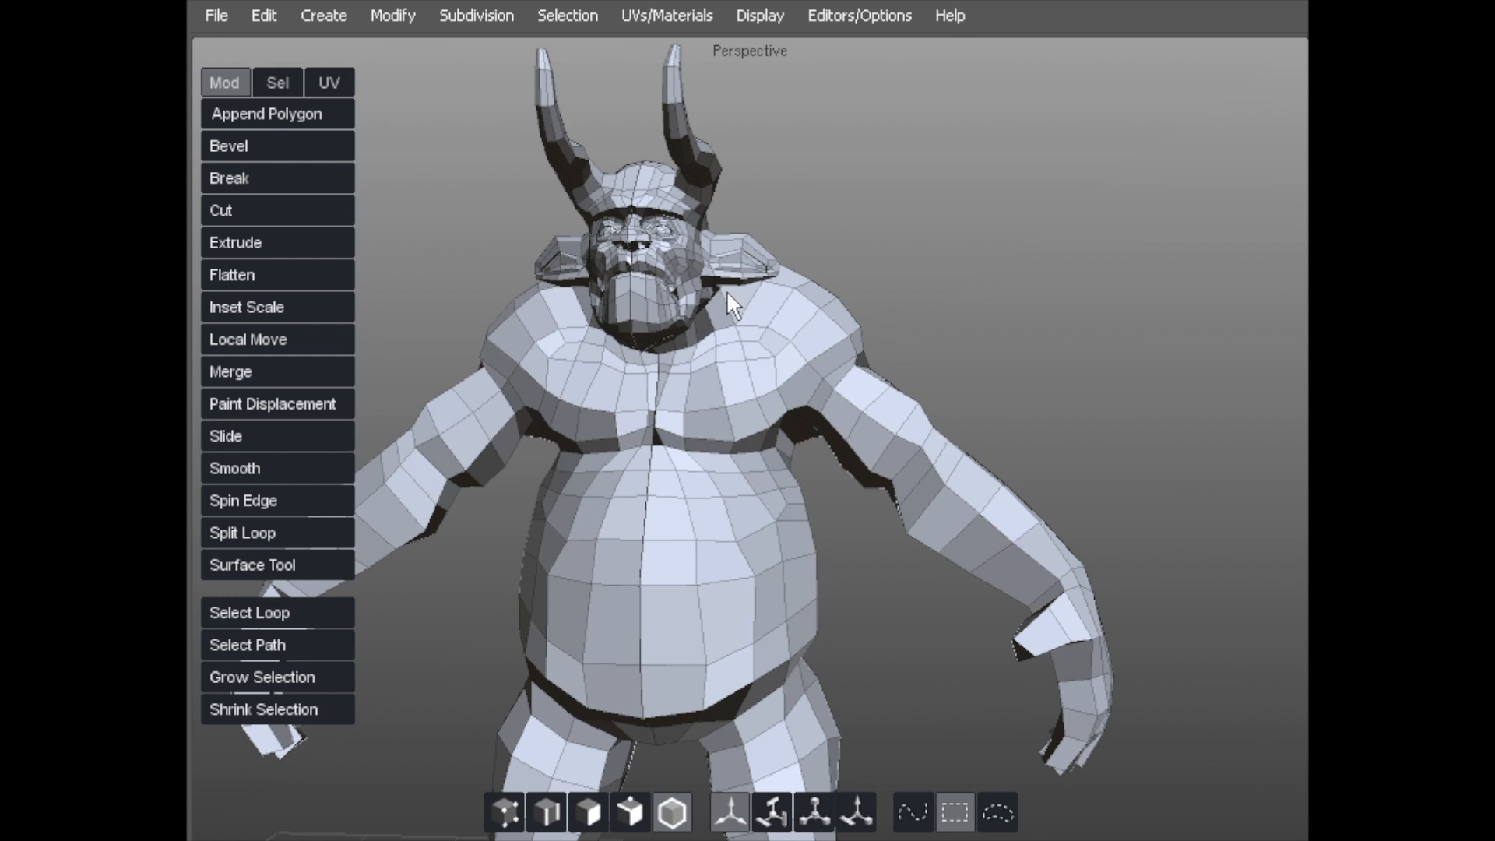
- Examine the creature's chest, neck and shoulder topology from several angles
{"action": "middle_click_drag", "start_coordinate": [778, 305], "coordinate": [811, 329], "text": "alt"}
{"action": "left_click_drag", "start_coordinate": [811, 329], "coordinate": [690, 308], "text": "alt"}
{"action": "right_click_drag", "start_coordinate": [689, 308], "coordinate": [792, 310], "text": "alt"}
{"action": "middle_click_drag", "start_coordinate": [792, 310], "coordinate": [651, 394], "text": "alt"}
{"action": "left_click_drag", "start_coordinate": [651, 394], "coordinate": [701, 362], "text": "alt"}
{"action": "right_click_drag", "start_coordinate": [701, 361], "coordinate": [800, 333], "text": "alt"}
{"action": "left_click_drag", "start_coordinate": [801, 333], "coordinate": [756, 321], "text": "alt"}
{"action": "right_click_drag", "start_coordinate": [757, 321], "coordinate": [649, 338], "text": "alt"}
{"action": "left_click_drag", "start_coordinate": [649, 338], "coordinate": [660, 360], "text": "alt"}
{"action": "right_click_drag", "start_coordinate": [660, 360], "coordinate": [661, 372], "text": "alt"}
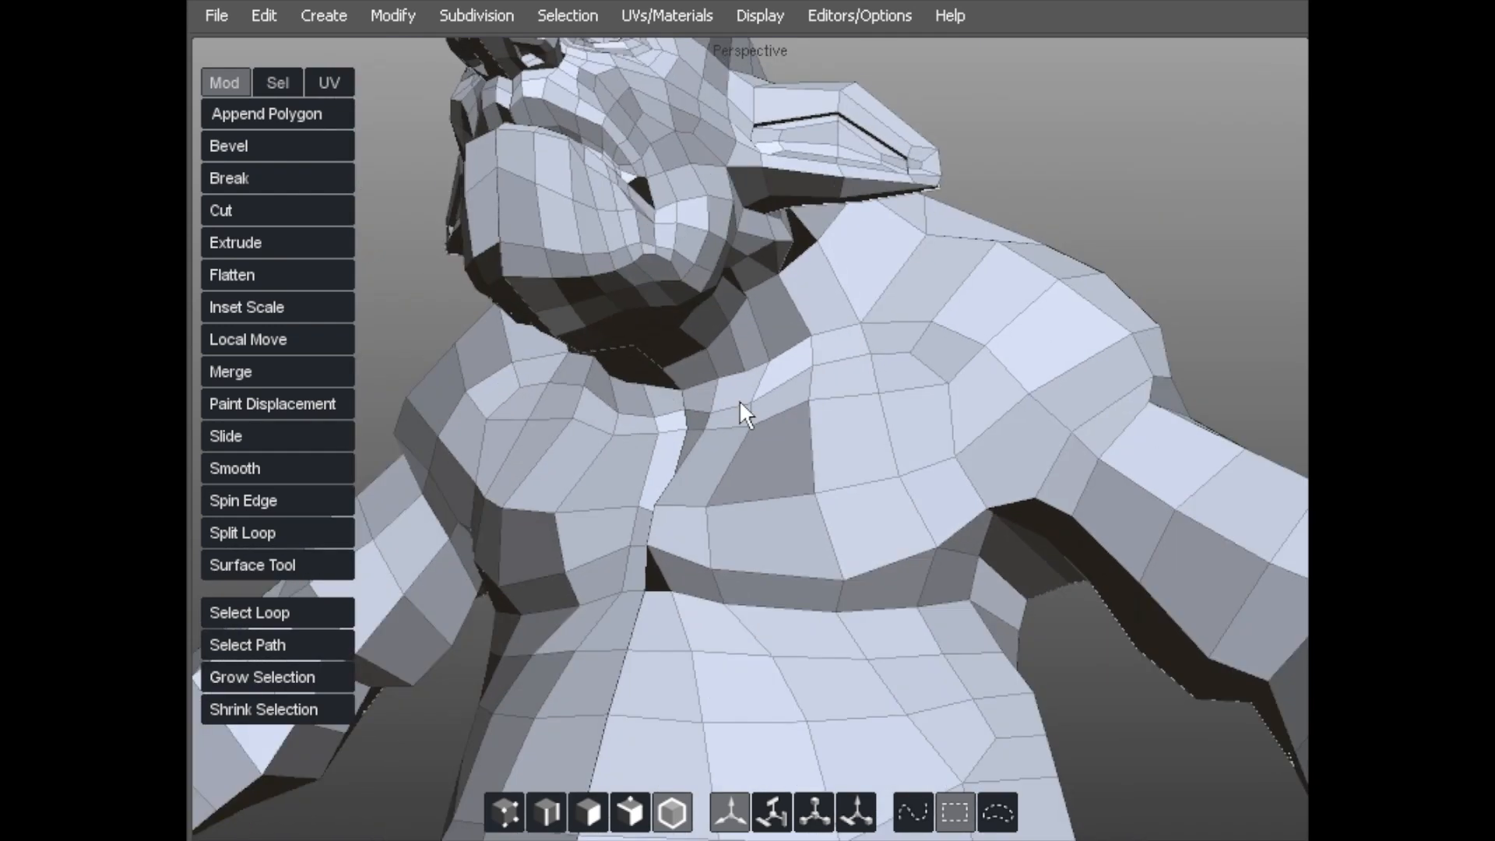
- Select the strip of faces beneath the pectoral from the sternum to the side and split it lengthwise with a new edge loop
{"action": "key", "text": "F11"}
{"action": "left_click_drag", "start_coordinate": [736, 555], "coordinate": [728, 525], "text": "alt"}
{"action": "left_click", "coordinate": [686, 573]}
{"action": "left_click", "coordinate": [806, 586], "text": "shift"}
{"action": "left_click", "coordinate": [888, 584], "text": "shift"}
{"action": "left_click", "coordinate": [956, 583], "text": "shift"}
{"action": "mouse_move", "coordinate": [1051, 589]}
{"action": "left_mouse_down", "text": "alt"}
{"action": "mouse_move", "coordinate": [986, 592]}
{"action": "mouse_move", "coordinate": [883, 564]}
{"action": "mouse_move", "coordinate": [917, 545]}
{"action": "mouse_move", "coordinate": [1025, 595]}
{"action": "mouse_move", "coordinate": [1029, 582]}
{"action": "left_mouse_up", "text": "alt"}
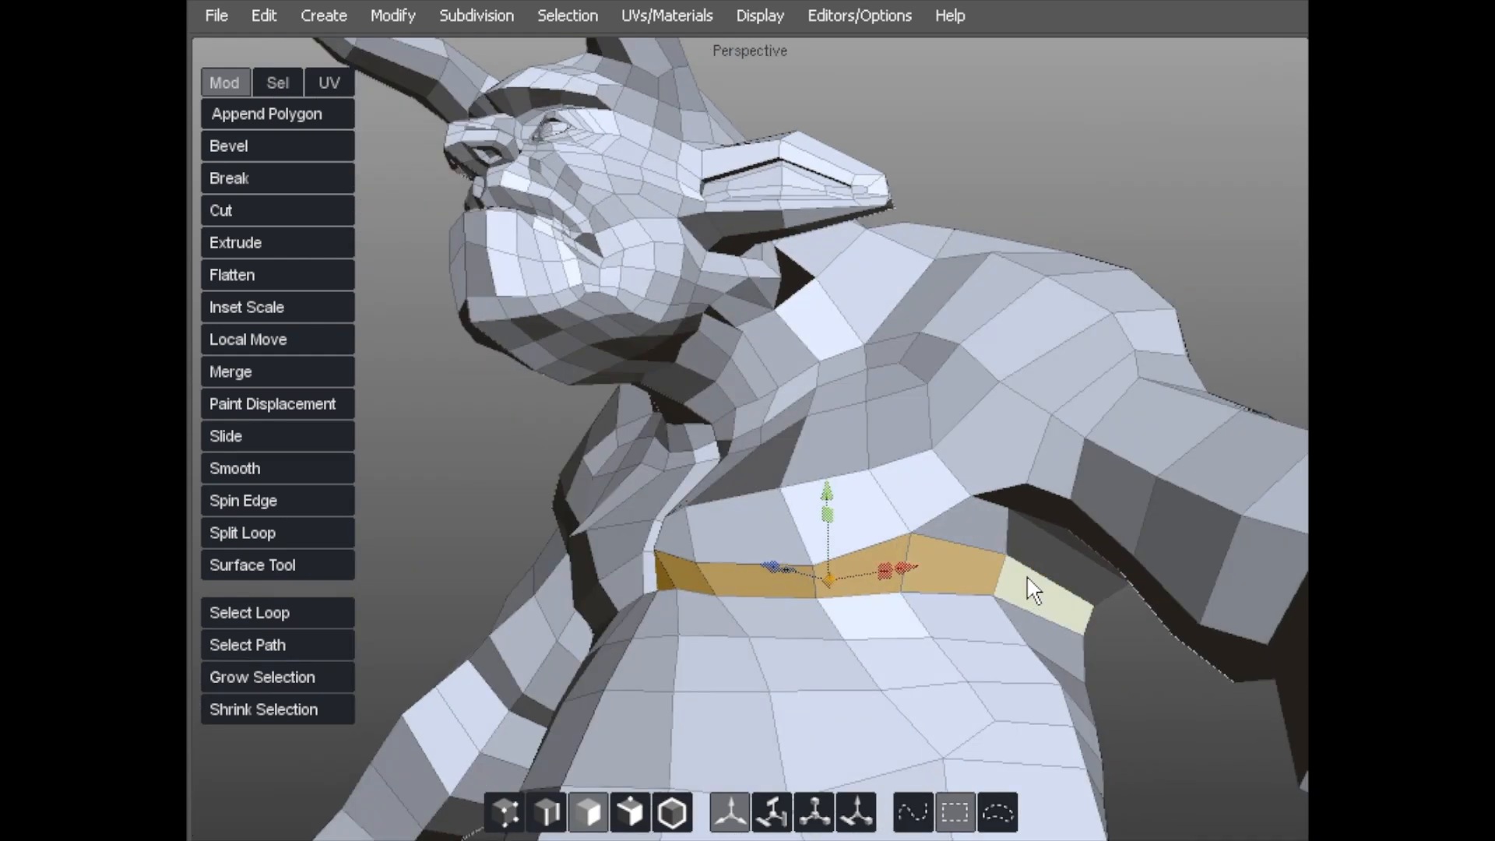
{"action": "key", "text": "shift+x"}
{"action": "key", "text": "s"}
{"action": "left_click_drag", "start_coordinate": [720, 568], "coordinate": [805, 569], "text": "alt"}
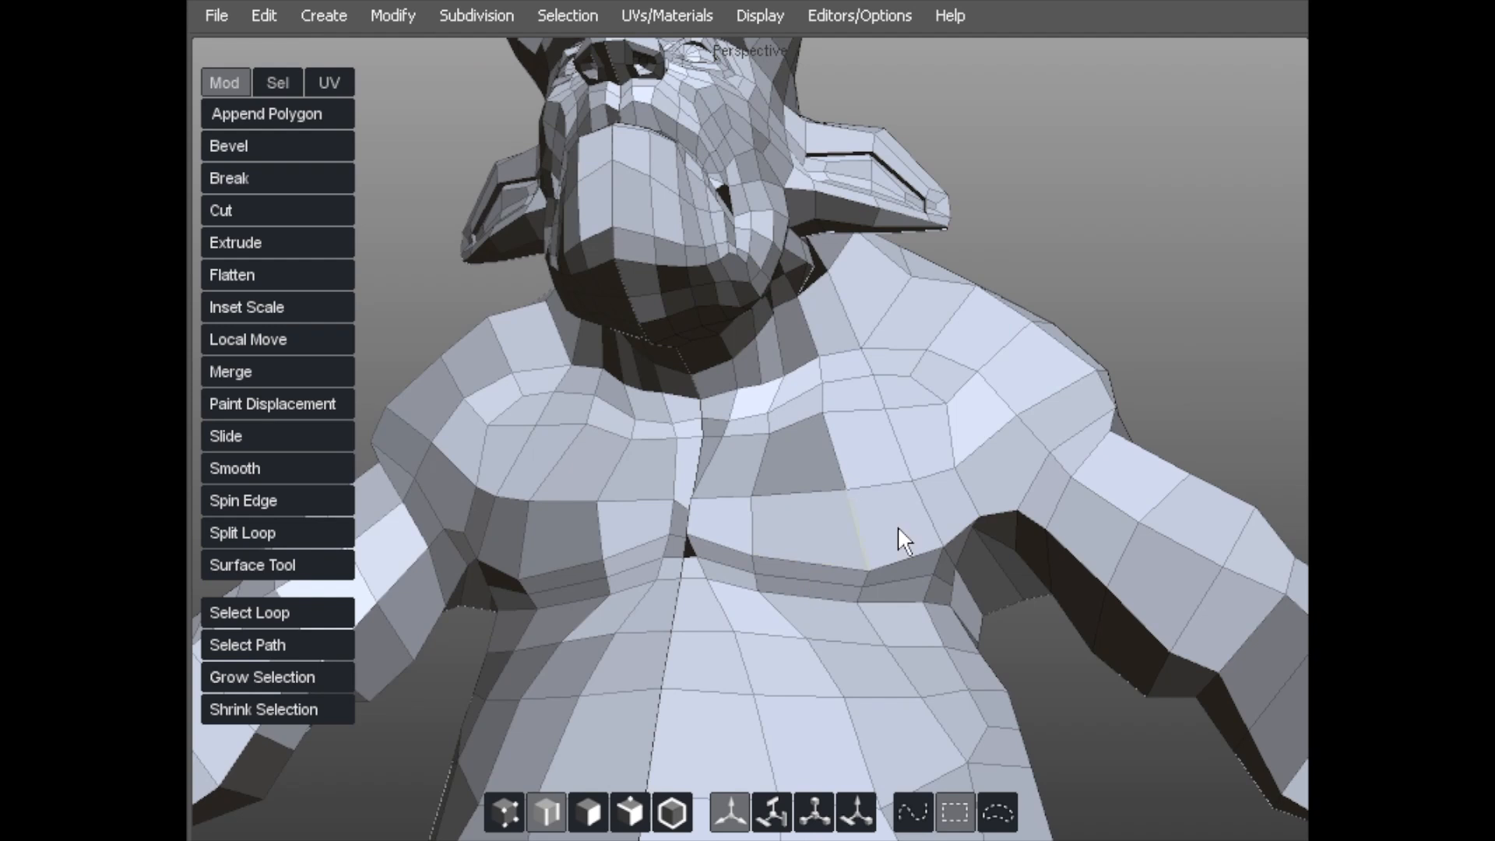
{"action": "left_click_drag", "start_coordinate": [911, 527], "coordinate": [805, 606], "text": "alt"}
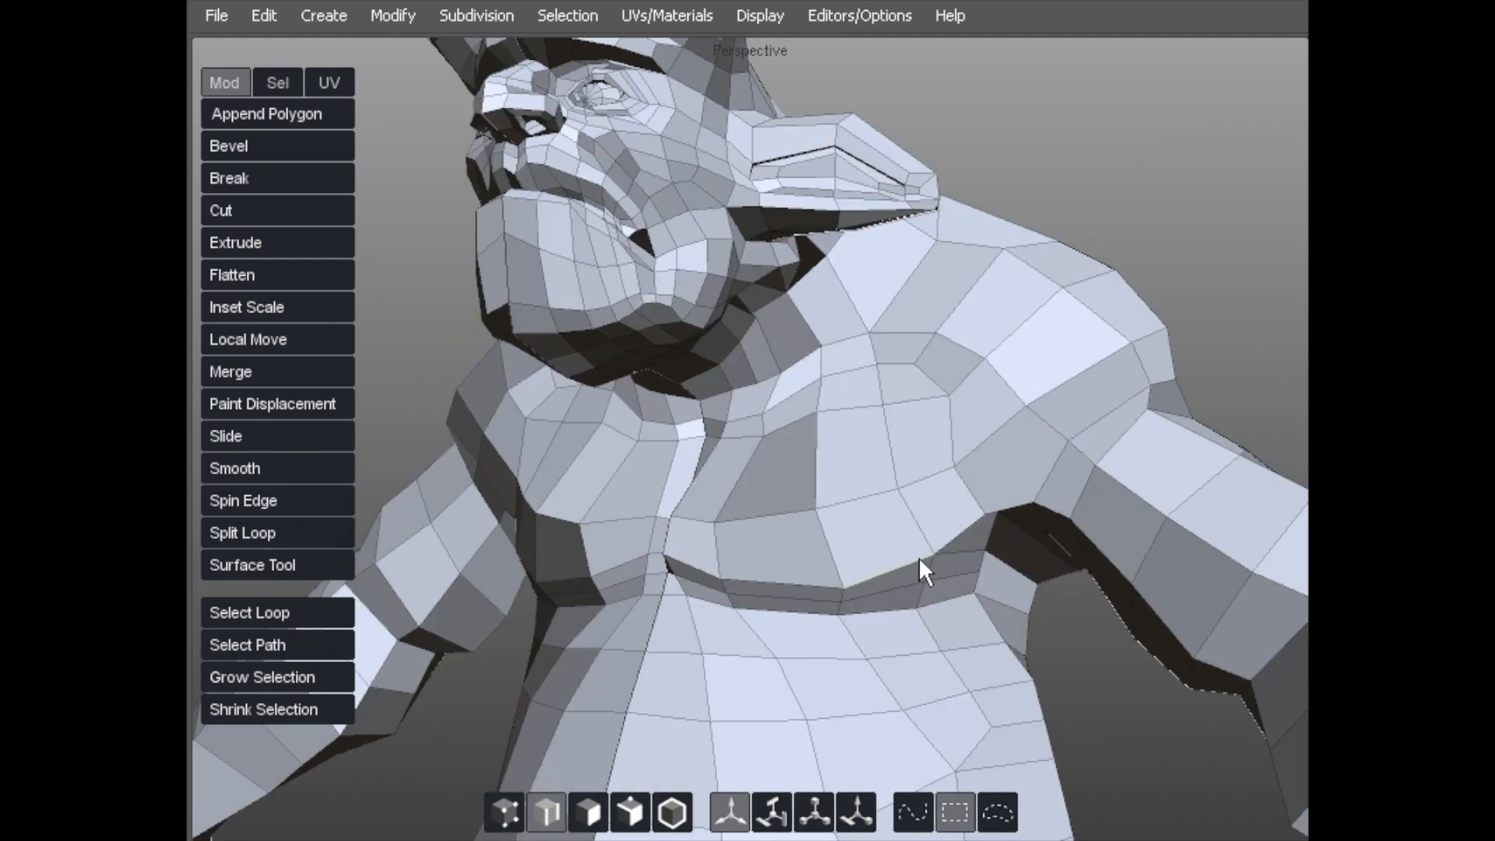
- Split the column of faces running from the belly over the chest to the neck with an edge loop, and even out its upper-chest vertices
{"action": "key", "text": "d"}
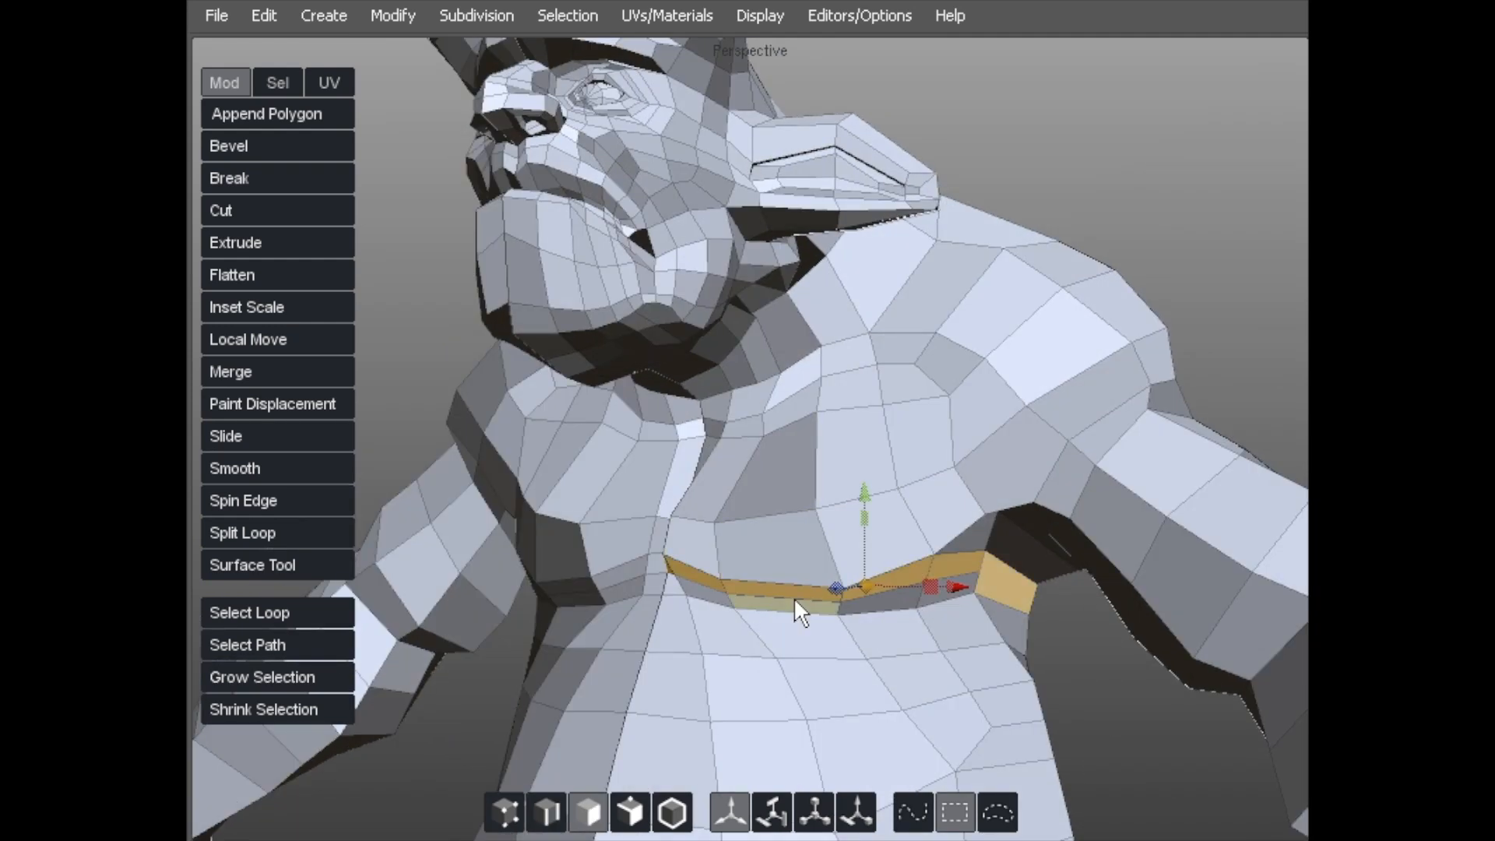
{"action": "left_click", "coordinate": [843, 735]}
{"action": "left_click", "coordinate": [833, 689], "text": "shift"}
{"action": "left_click", "coordinate": [812, 628], "text": "shift"}
{"action": "left_click", "coordinate": [801, 607], "text": "shift"}
{"action": "left_click", "coordinate": [788, 590], "text": "shift"}
{"action": "left_click", "coordinate": [777, 540], "text": "shift"}
{"action": "left_click", "coordinate": [781, 476], "text": "shift"}
{"action": "left_click", "coordinate": [786, 410], "text": "shift"}
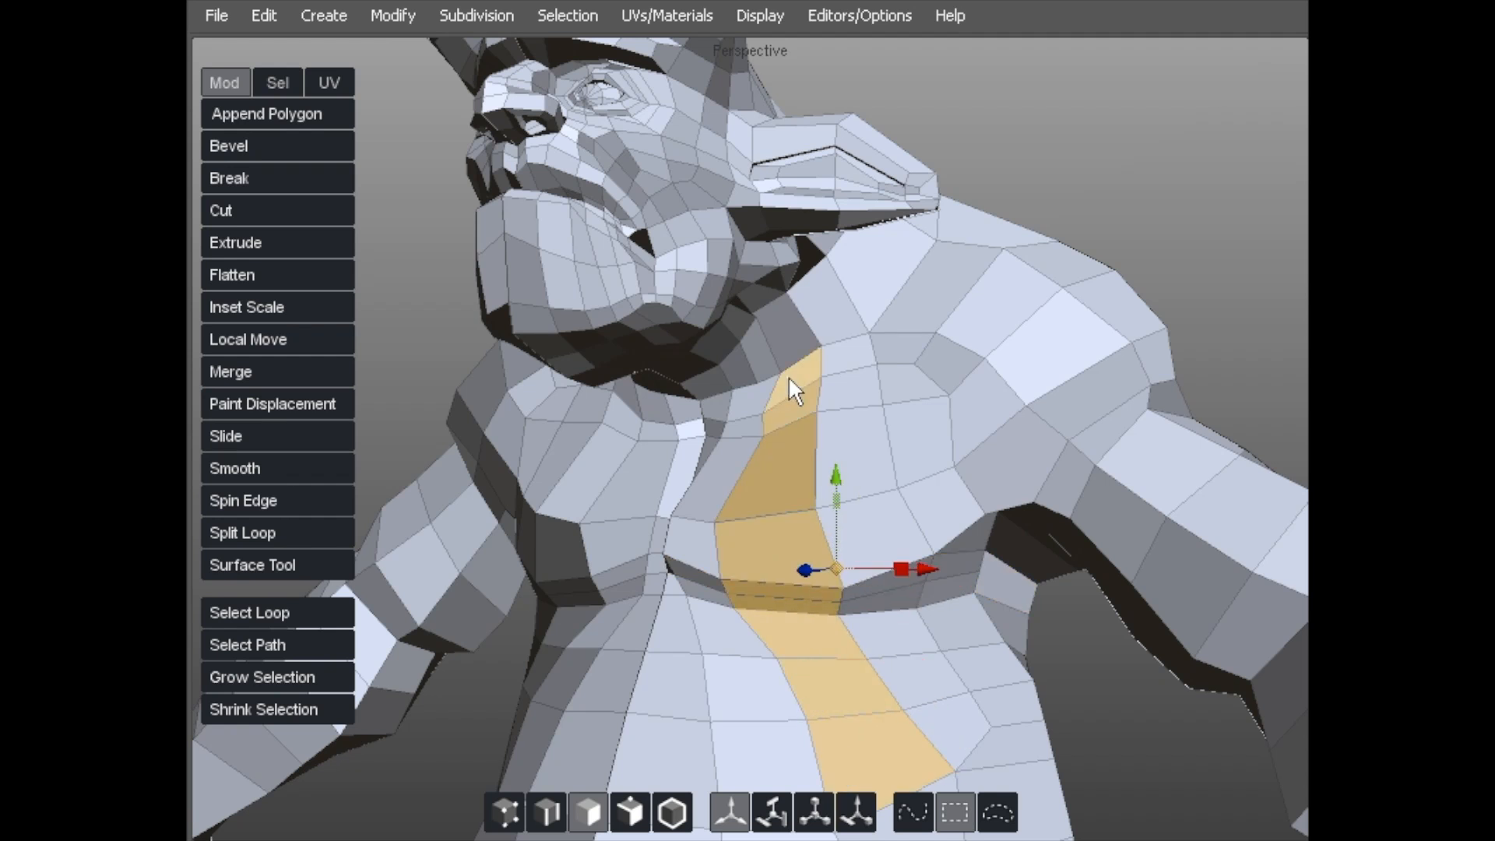
{"action": "left_click", "coordinate": [788, 334], "text": "shift"}
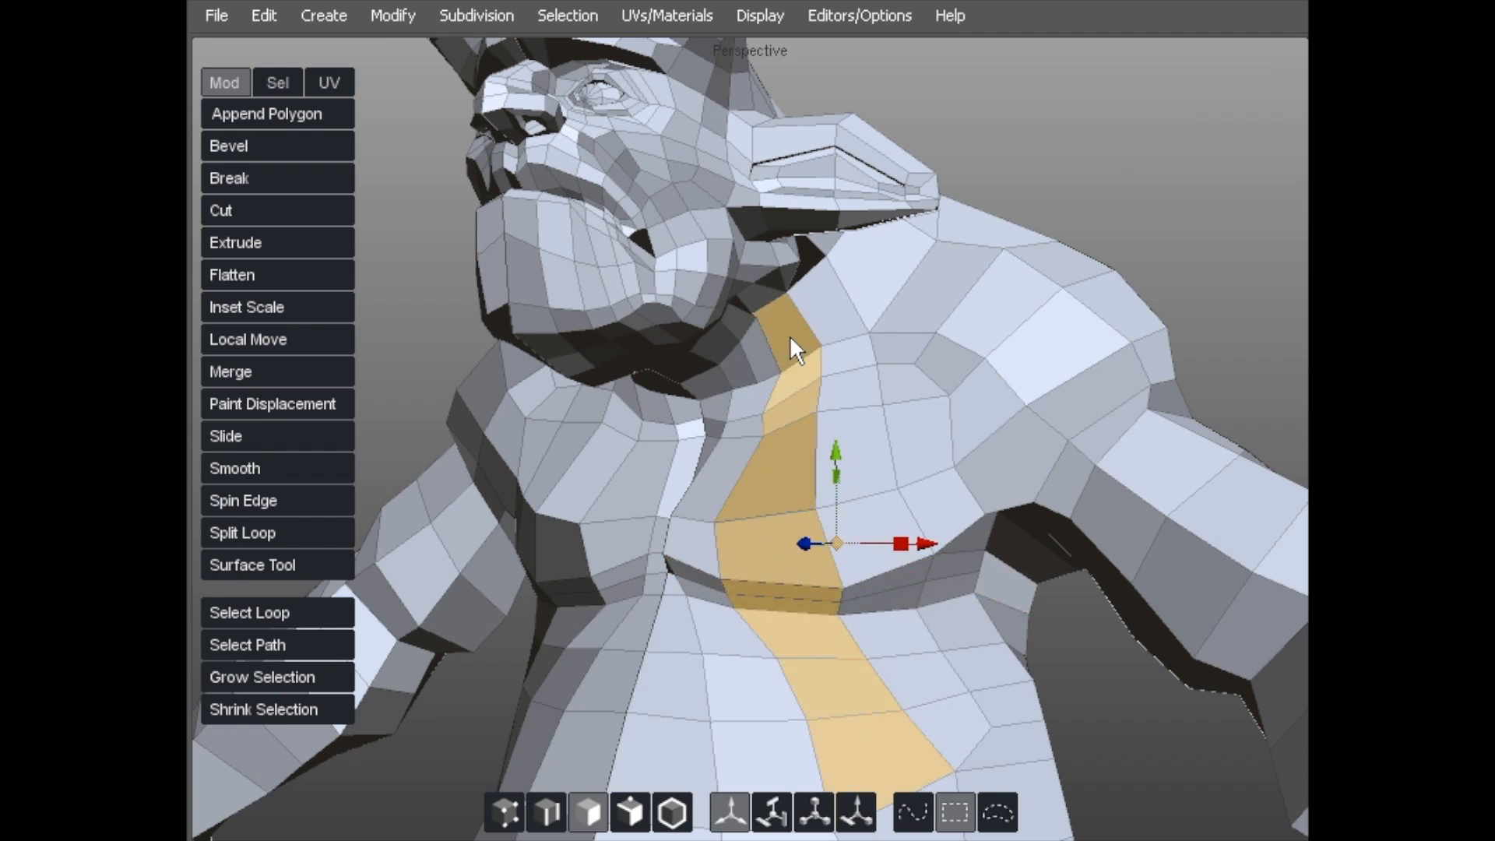
{"action": "key", "text": "s"}
{"action": "middle_click_drag", "start_coordinate": [779, 393], "coordinate": [799, 338]}
{"action": "middle_click_drag", "start_coordinate": [767, 389], "coordinate": [732, 397]}
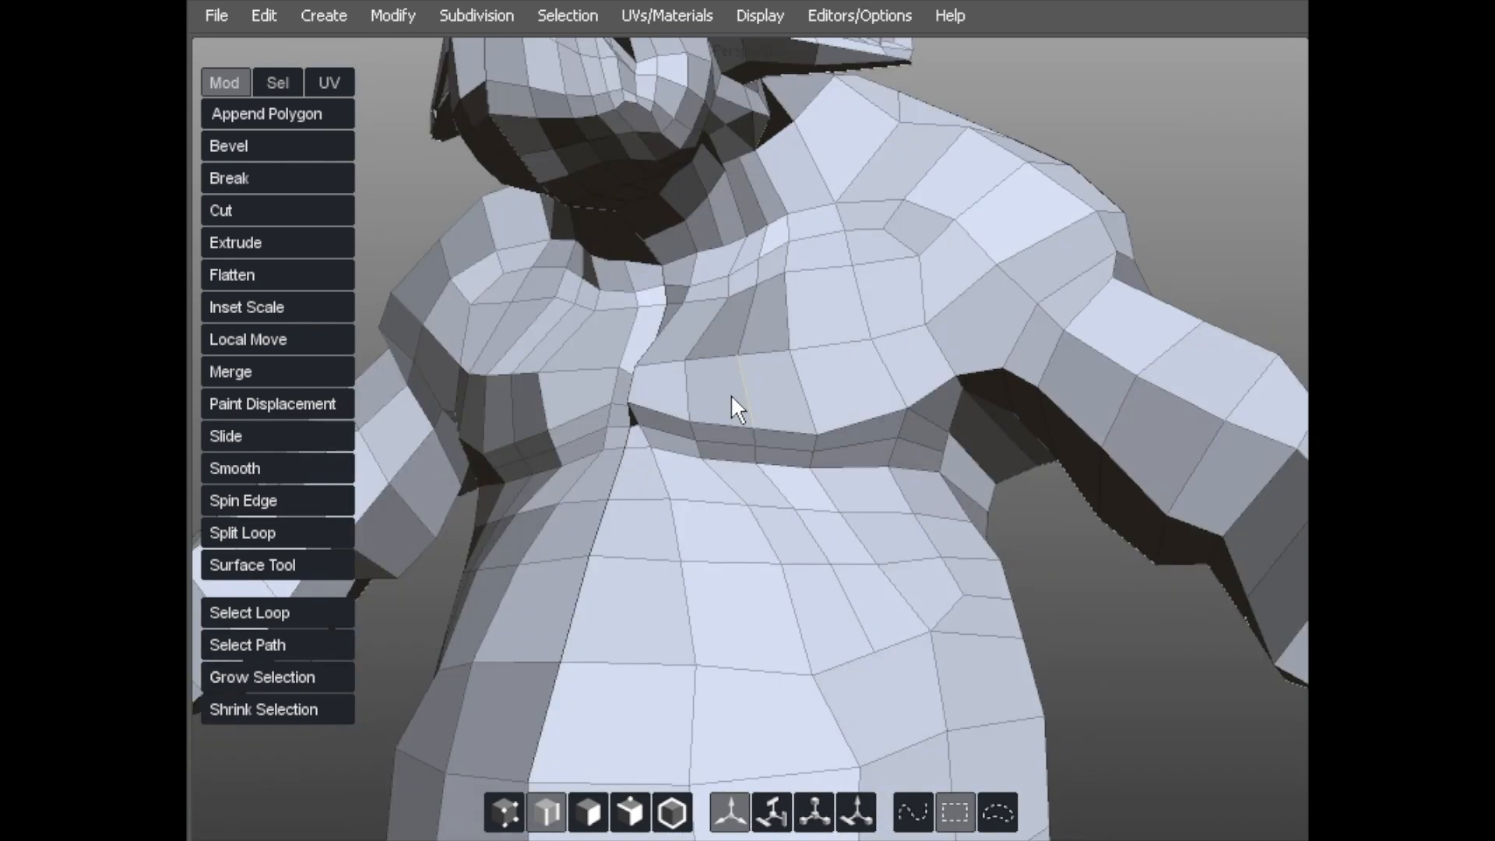
{"action": "key", "text": "a"}
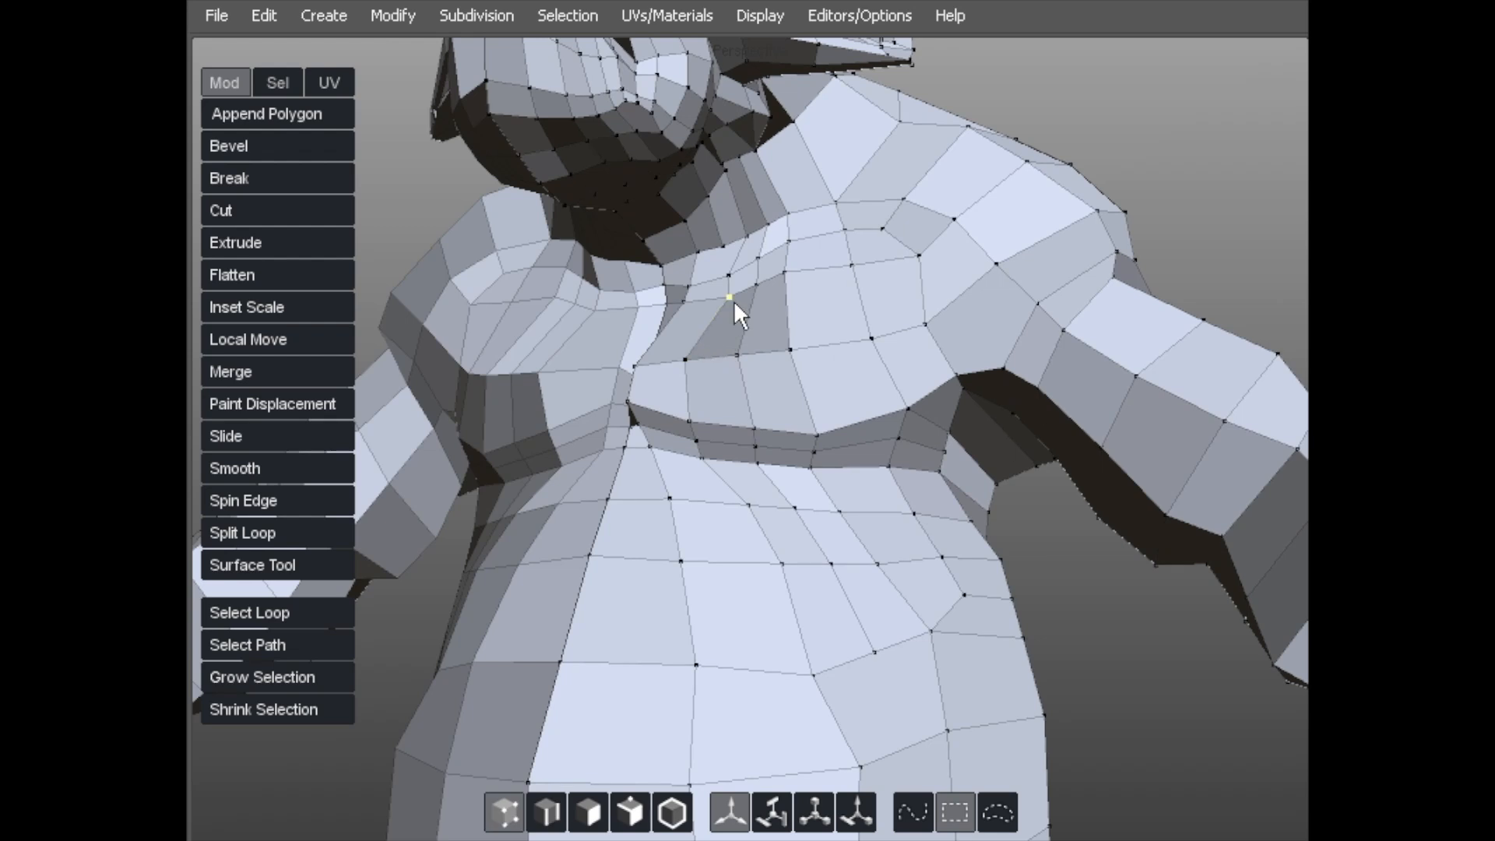
{"action": "middle_click_drag", "start_coordinate": [647, 363], "coordinate": [724, 366]}
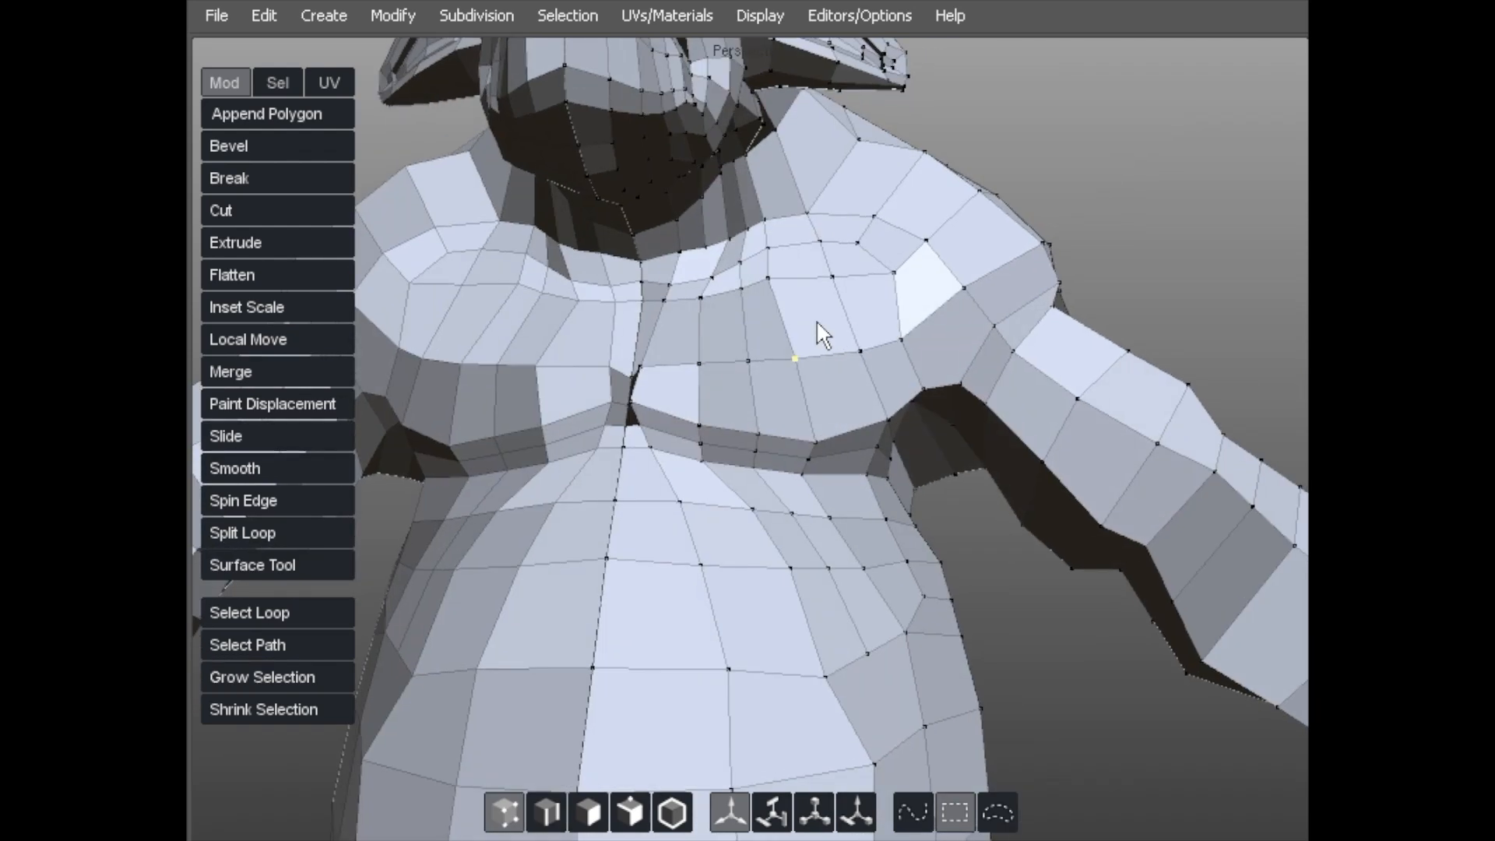
- Select the row of faces across the upper chest from sternum to shoulder, split it lengthwise, and adjust the vertices near the shoulder
{"action": "key", "text": "d"}
{"action": "left_click", "coordinate": [928, 289]}
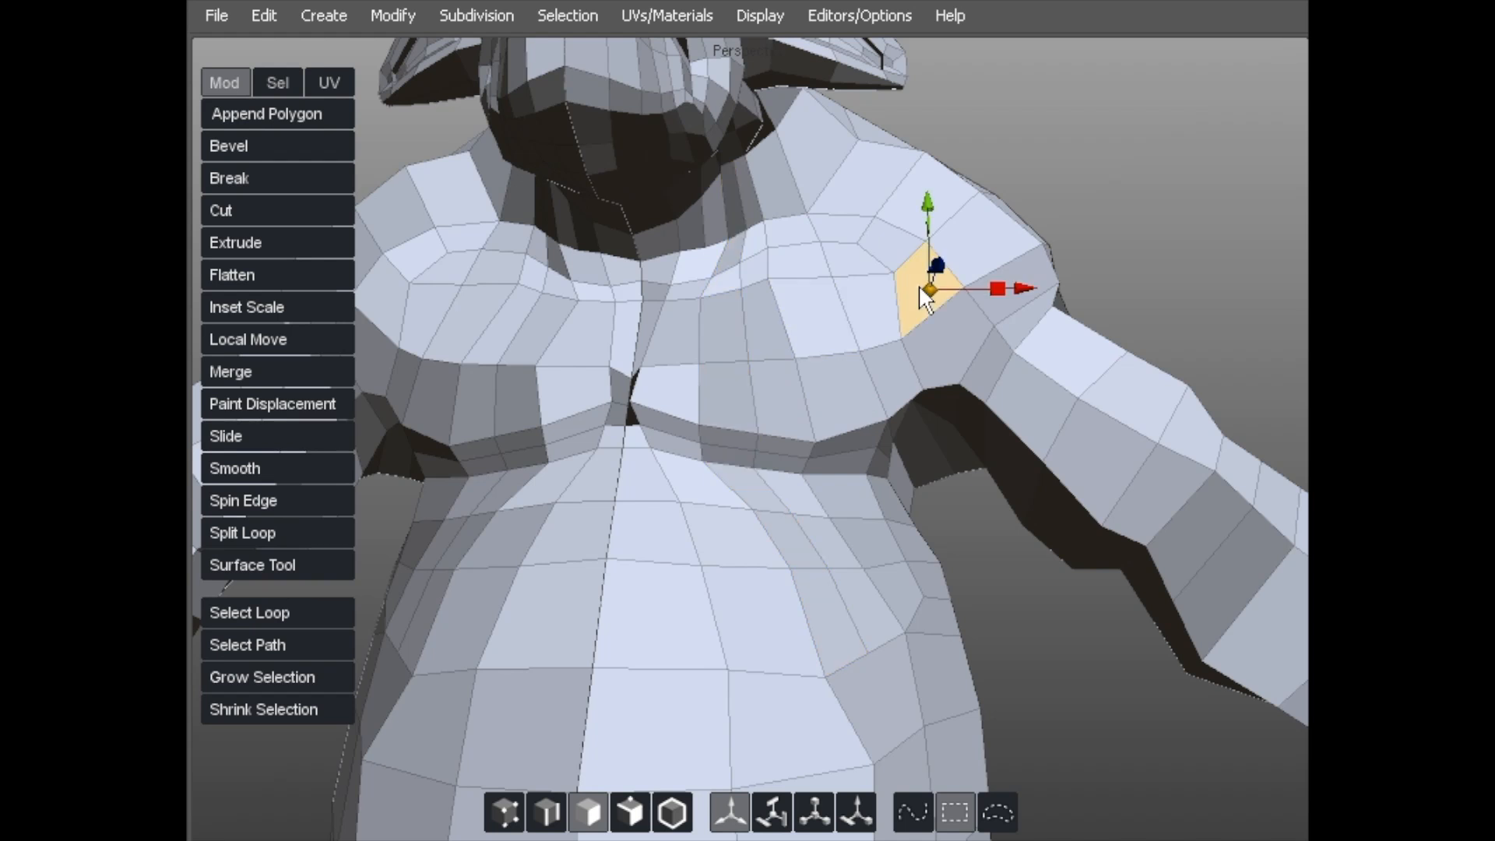
{"action": "left_click", "coordinate": [648, 332], "text": "shift"}
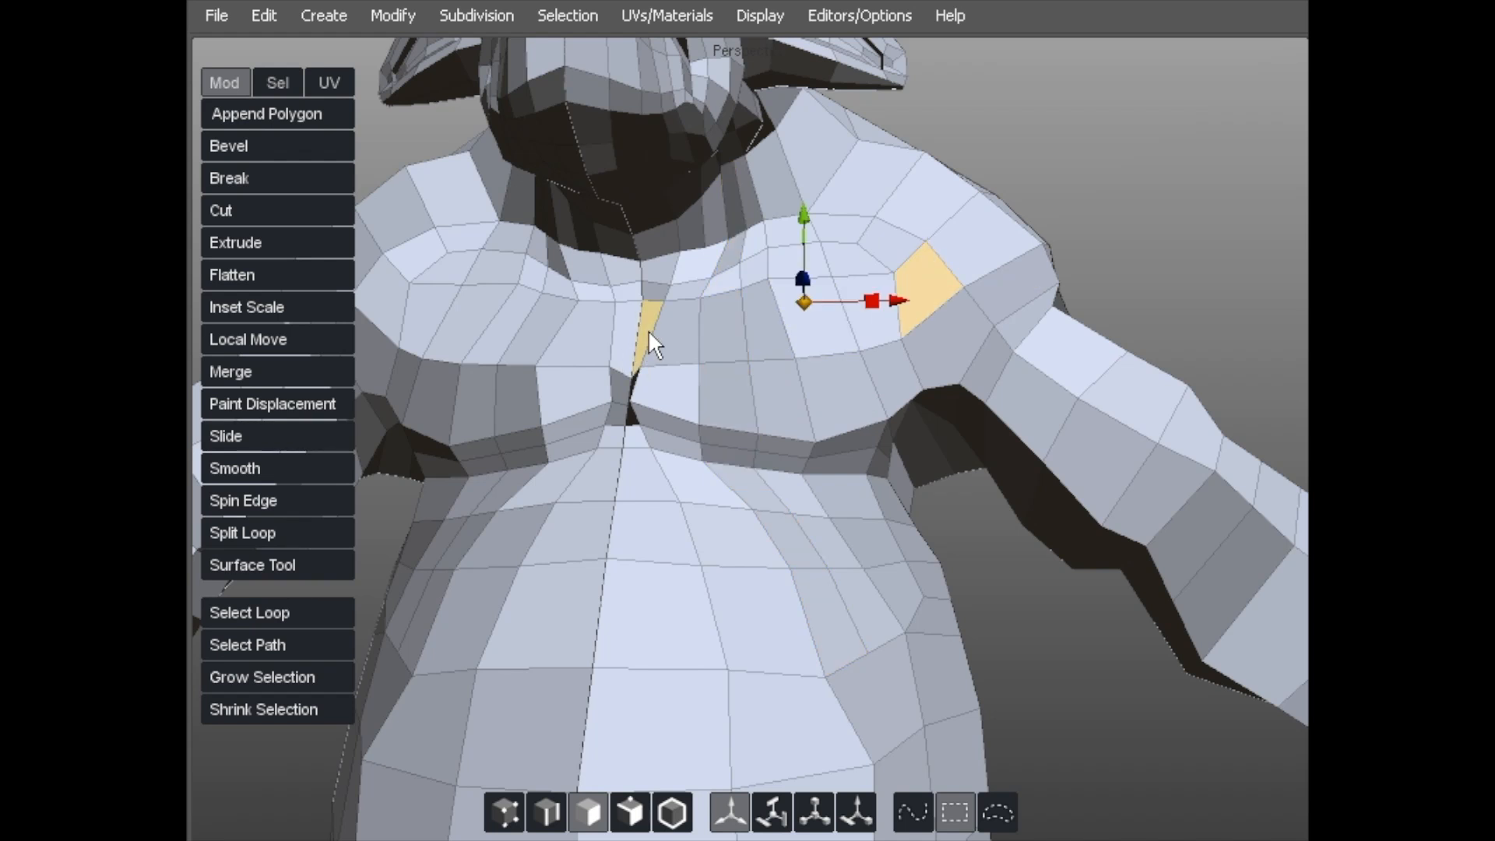
{"action": "key", "text": "l"}
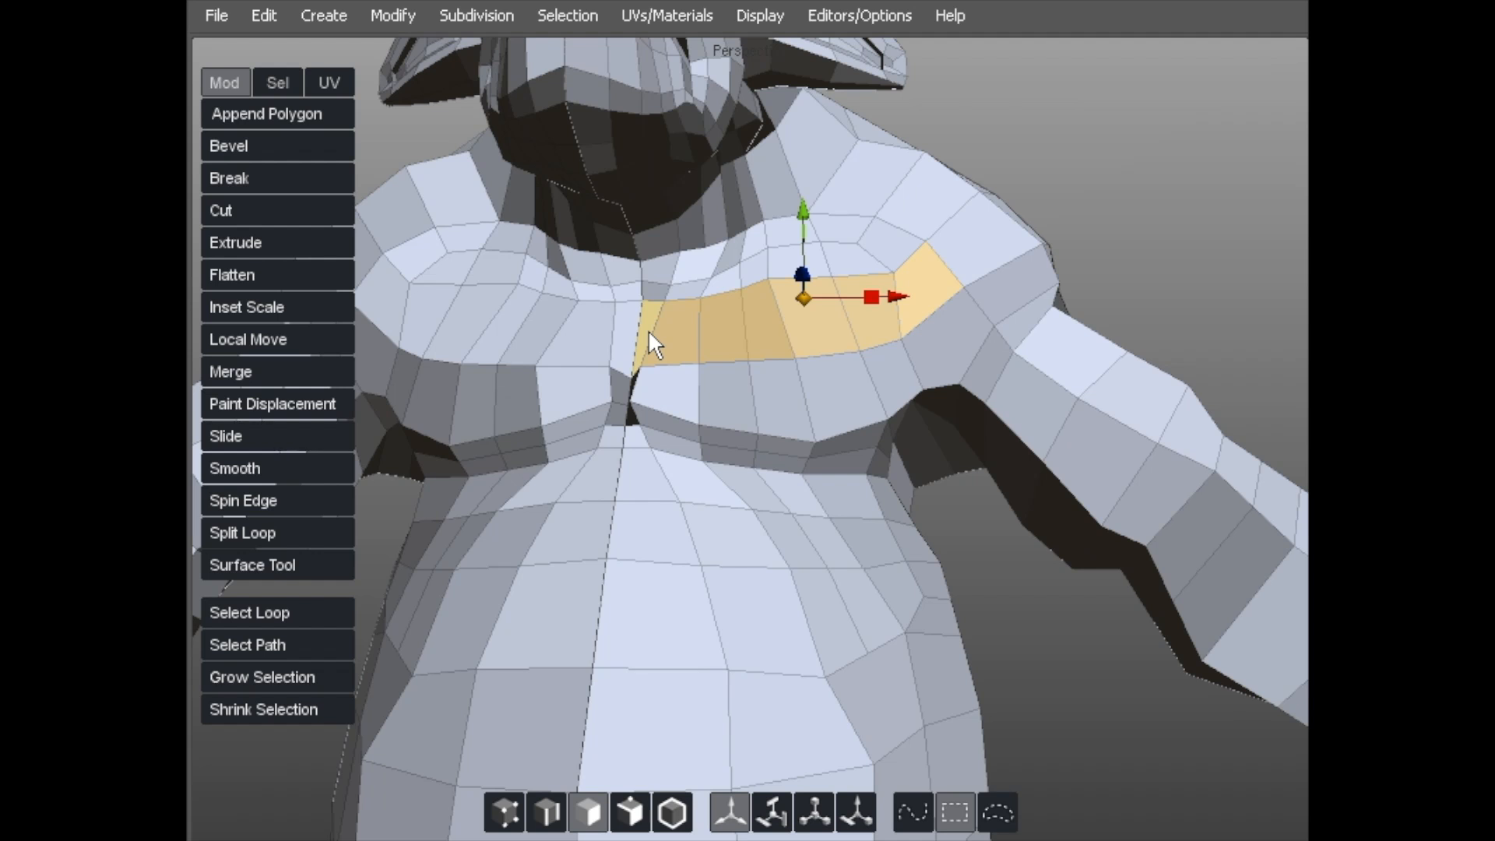
{"action": "key", "text": "alt+x"}
{"action": "key", "text": "Escape"}
{"action": "middle_click_drag", "start_coordinate": [928, 297], "coordinate": [885, 351]}
{"action": "middle_click_drag", "start_coordinate": [988, 185], "coordinate": [843, 273]}
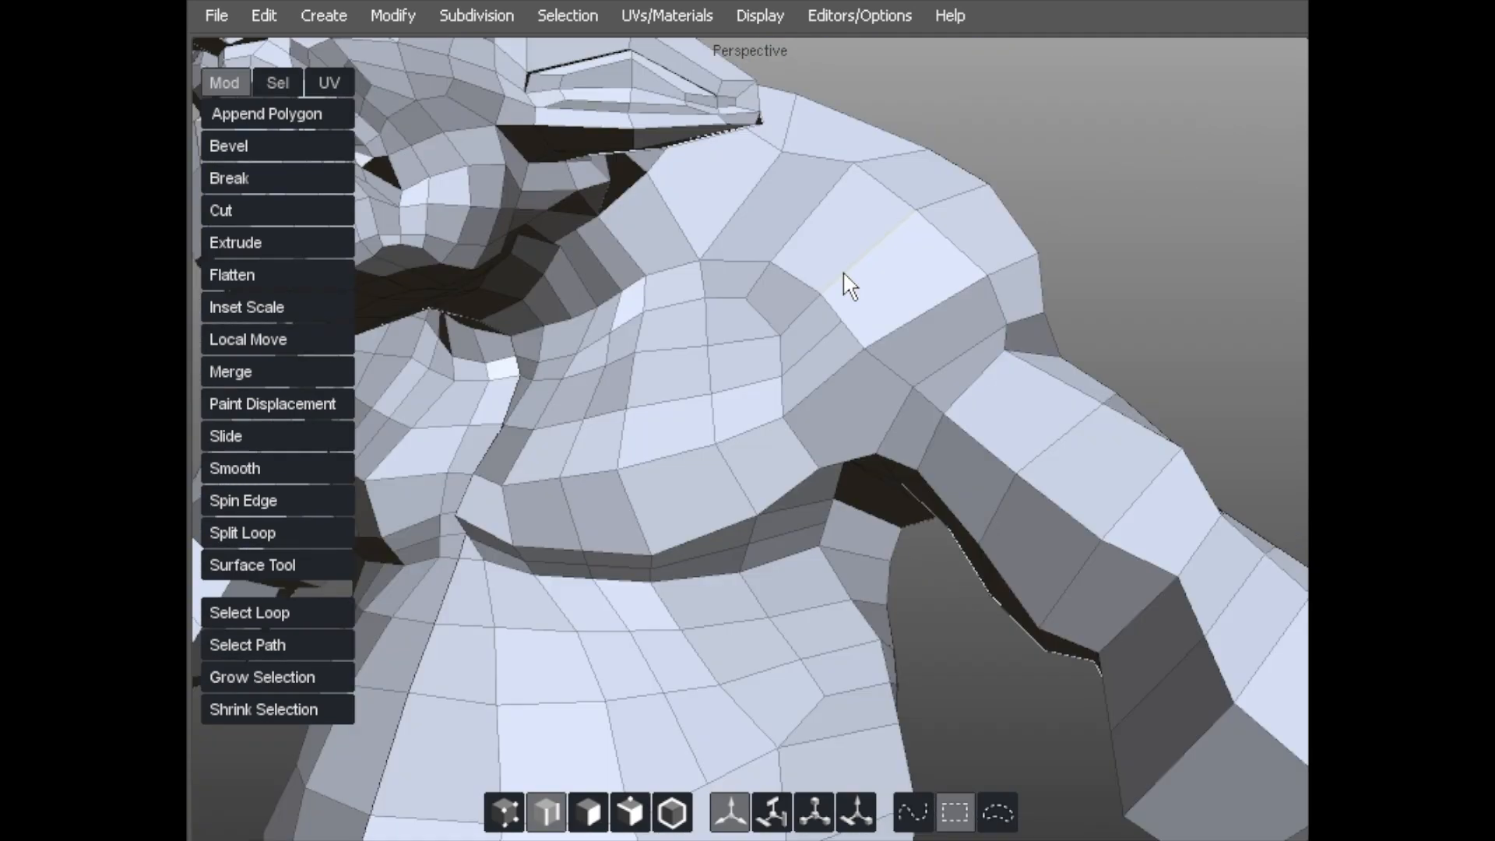
{"action": "key", "text": "a"}
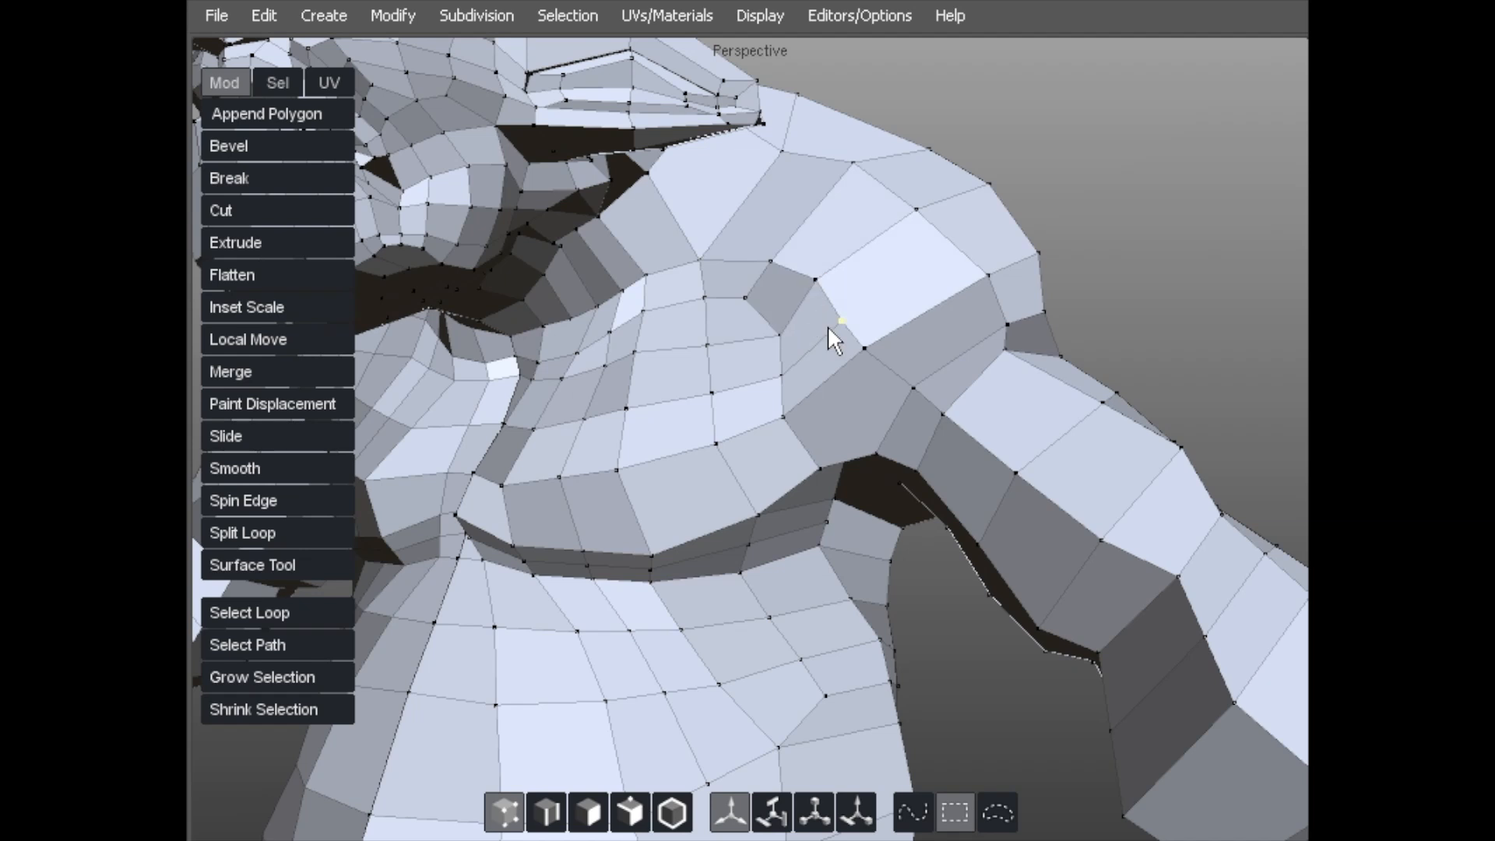
{"action": "middle_click_drag", "start_coordinate": [877, 350], "coordinate": [495, 496]}
- Select the path of lower pectoral faces between the sternum and the armpit and split it lengthwise with an edge loop
{"action": "key", "text": "d"}
{"action": "key", "text": "space"}
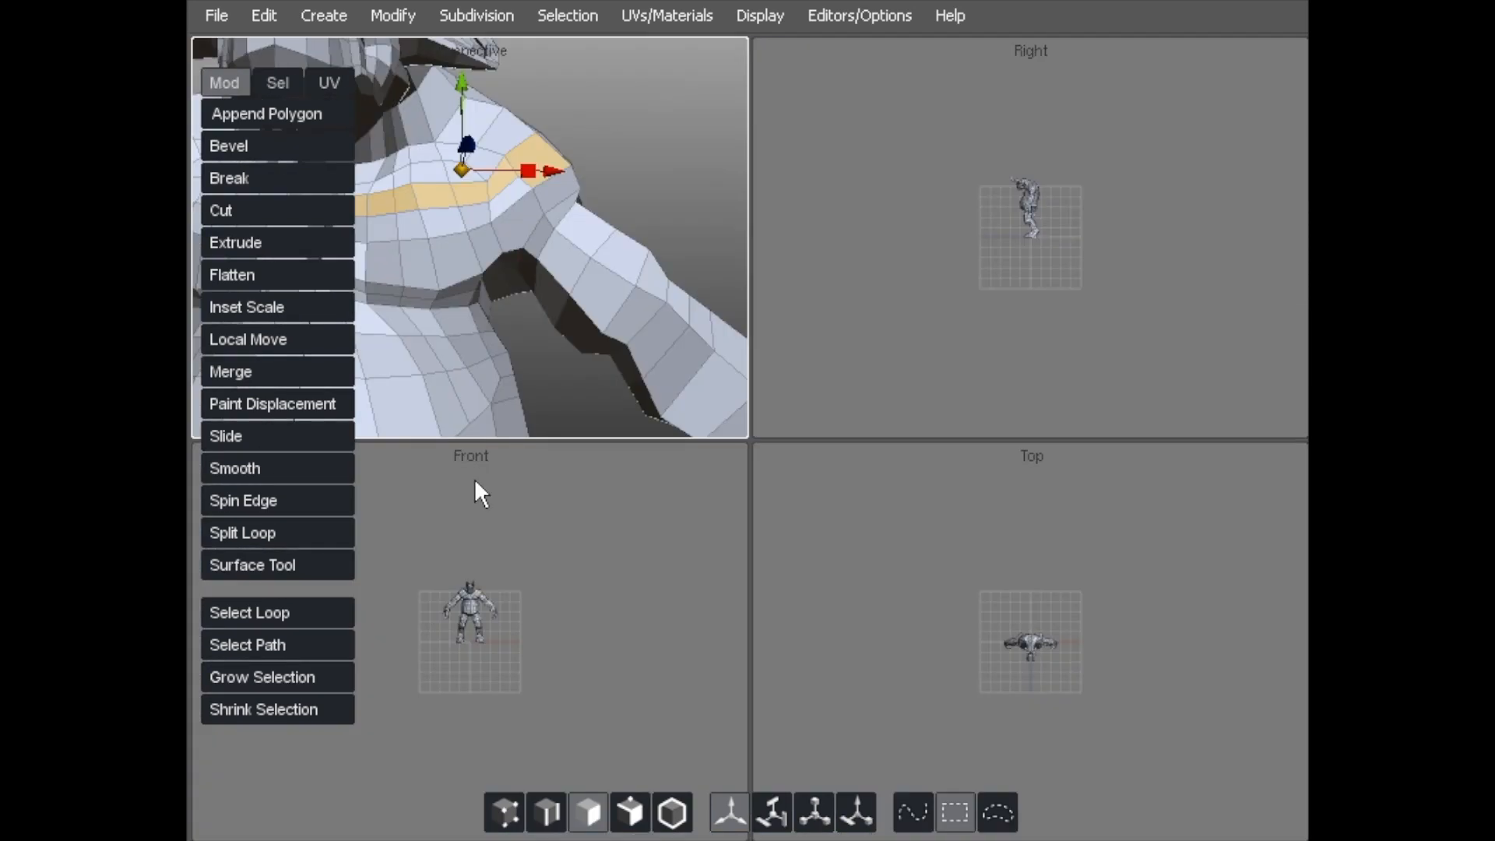
{"action": "key", "text": "space"}
{"action": "middle_click_drag", "start_coordinate": [657, 360], "coordinate": [768, 378]}
{"action": "left_click", "coordinate": [771, 394]}
{"action": "middle_click_drag", "start_coordinate": [1086, 378], "coordinate": [869, 408]}
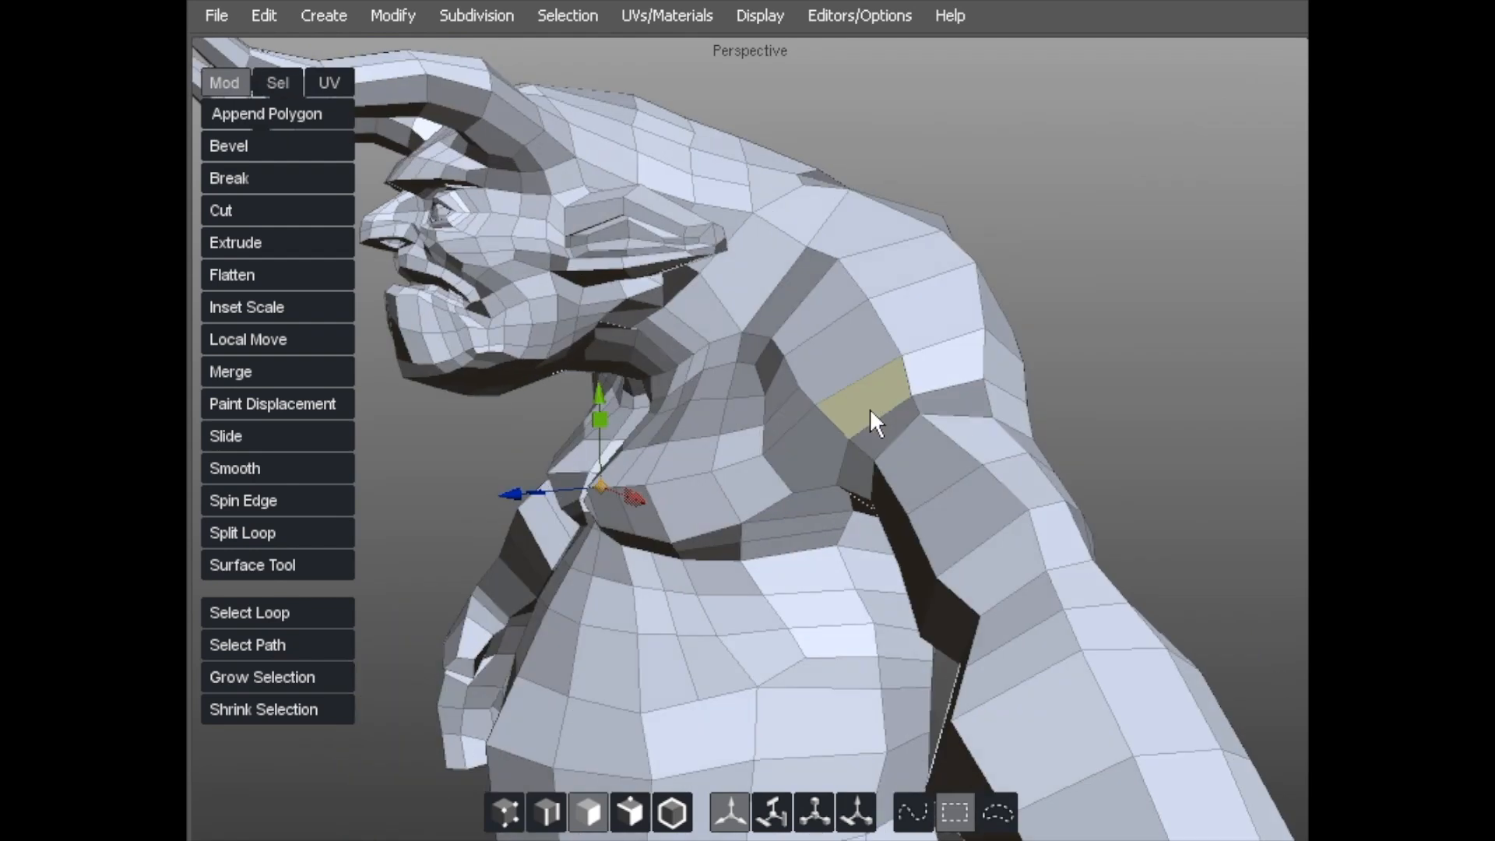
{"action": "middle_click_drag", "start_coordinate": [810, 456], "coordinate": [715, 491]}
{"action": "left_click", "coordinate": [784, 455]}
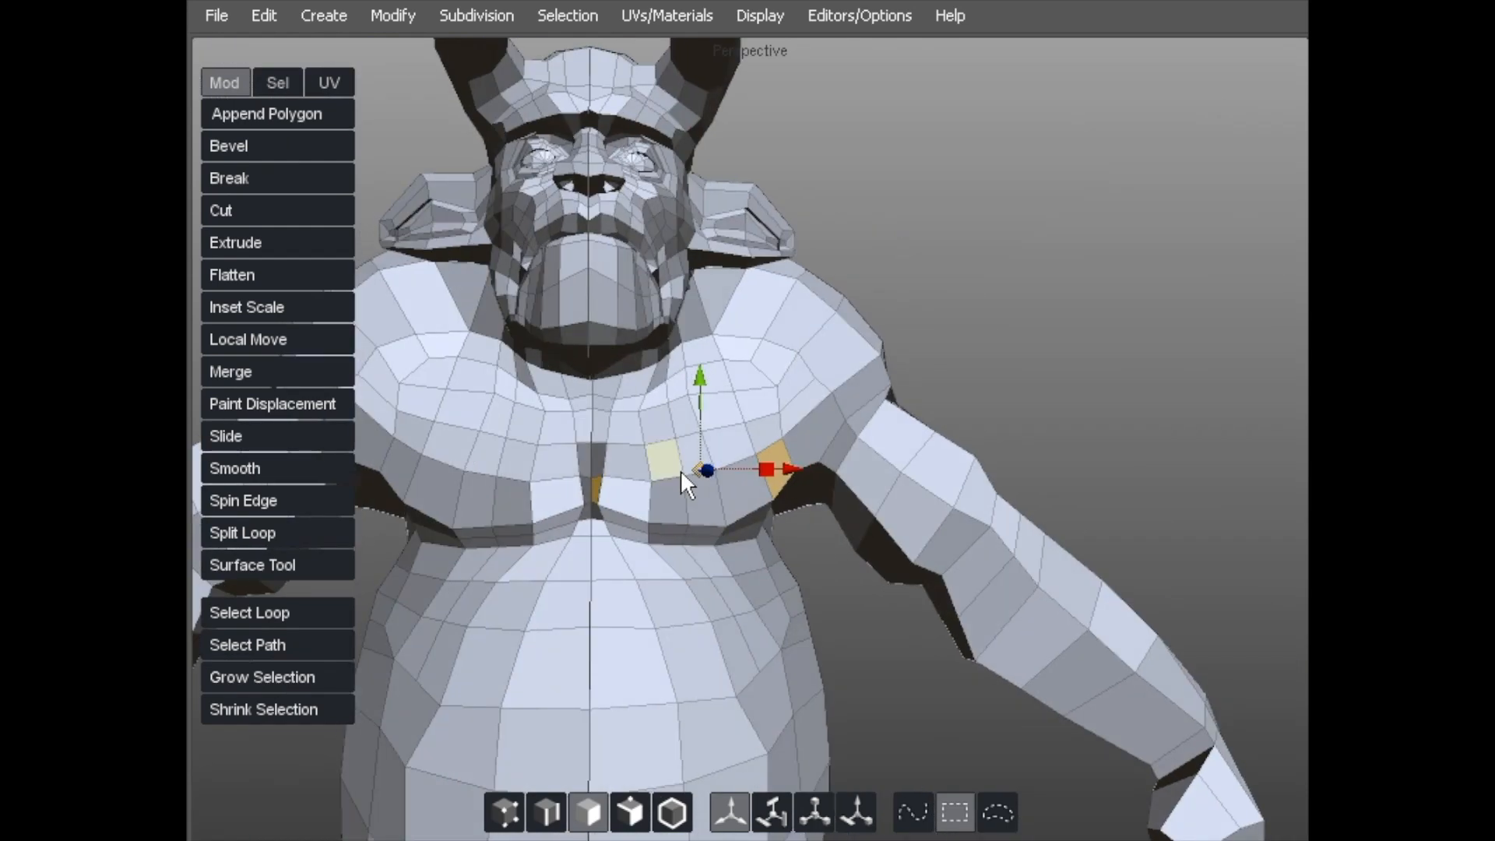
{"action": "key", "text": "alt+w"}
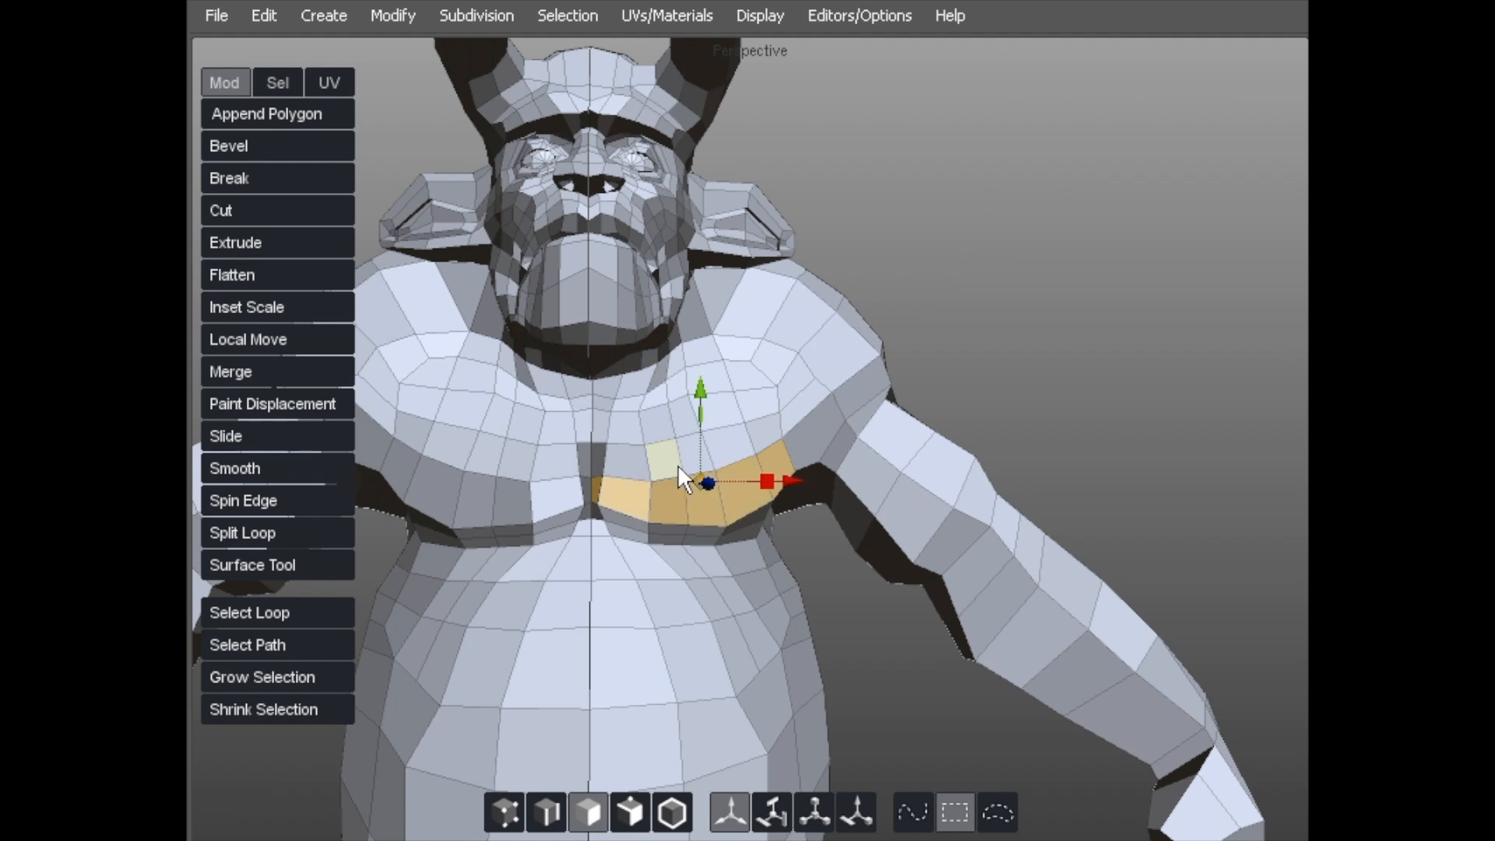
{"action": "key", "text": "shift+x"}
{"action": "mouse_move", "coordinate": [678, 467]}
{"action": "middle_mouse_down"}
{"action": "mouse_move", "coordinate": [811, 427]}
{"action": "mouse_move", "coordinate": [651, 458]}
{"action": "middle_mouse_up"}
{"action": "key", "text": "a"}
- Cut new edges from the armpit up across the front of the shoulder to the outer upper chest
{"action": "key", "text": "f"}
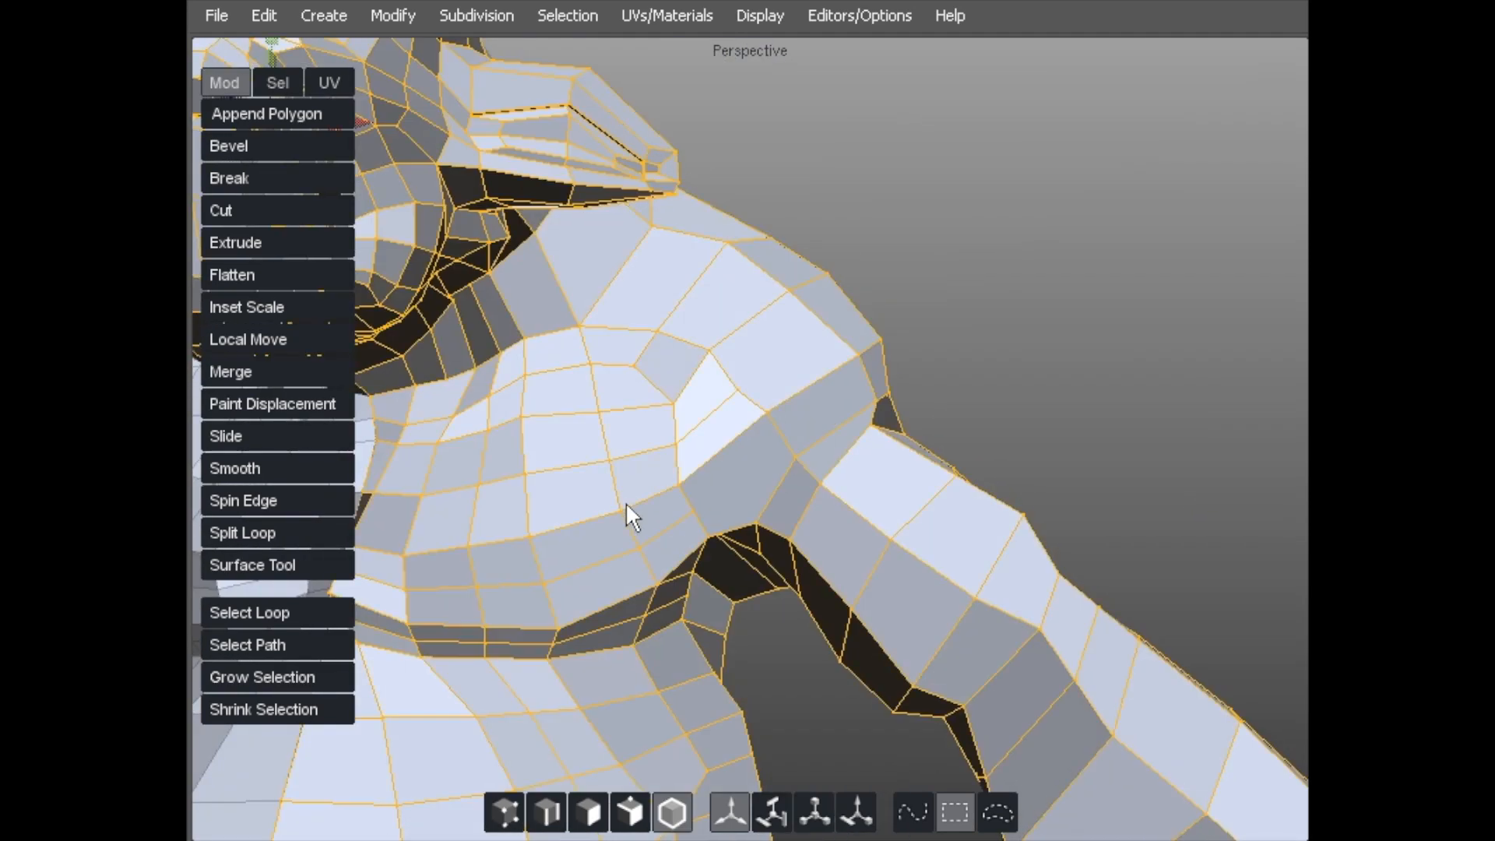
{"action": "key", "text": "g"}
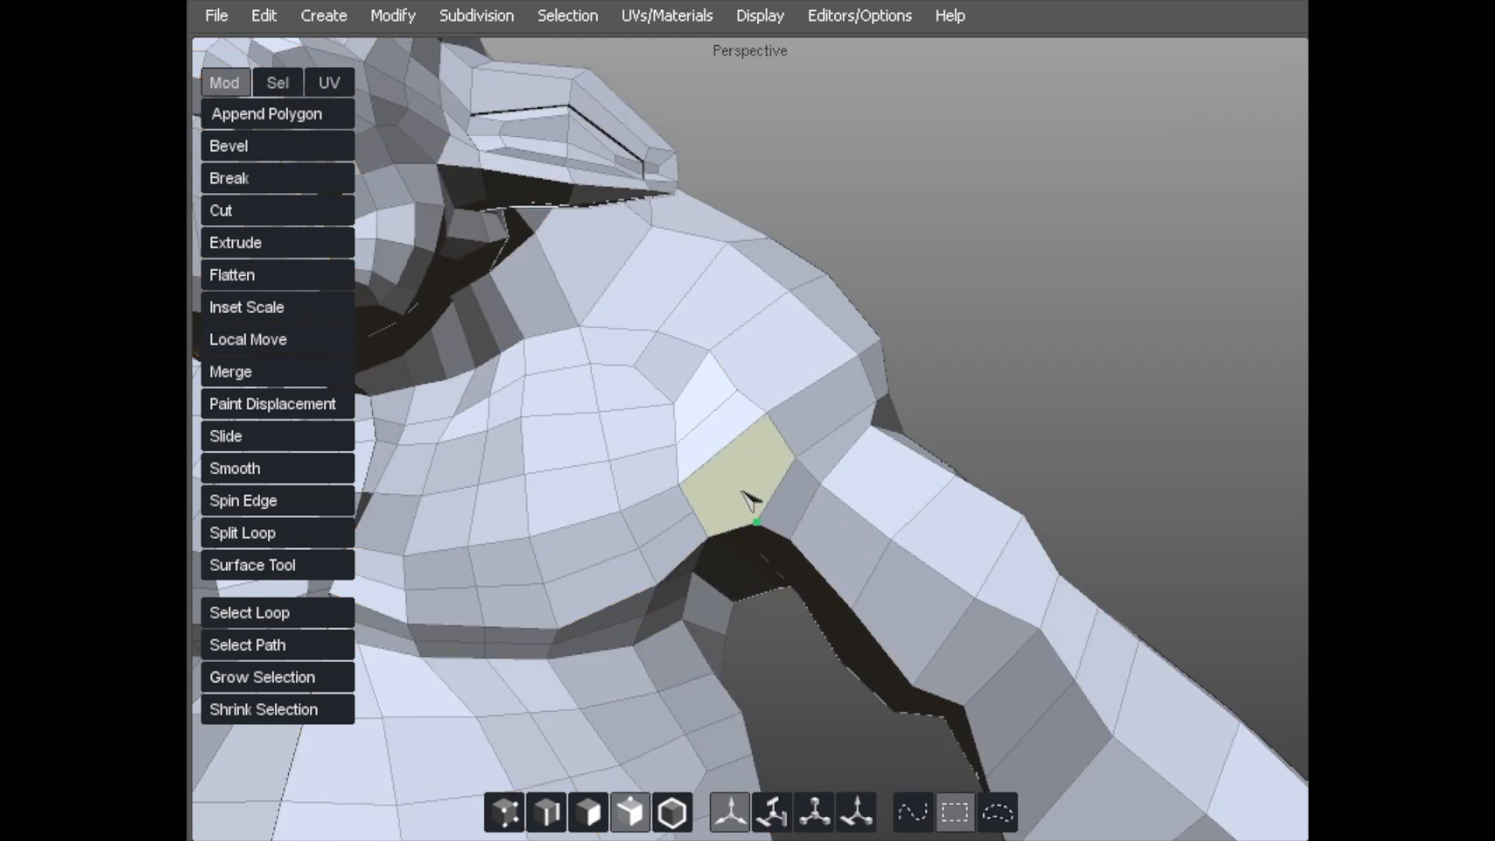
{"action": "left_click", "coordinate": [694, 510]}
{"action": "left_click", "coordinate": [738, 493]}
{"action": "left_click", "coordinate": [723, 447]}
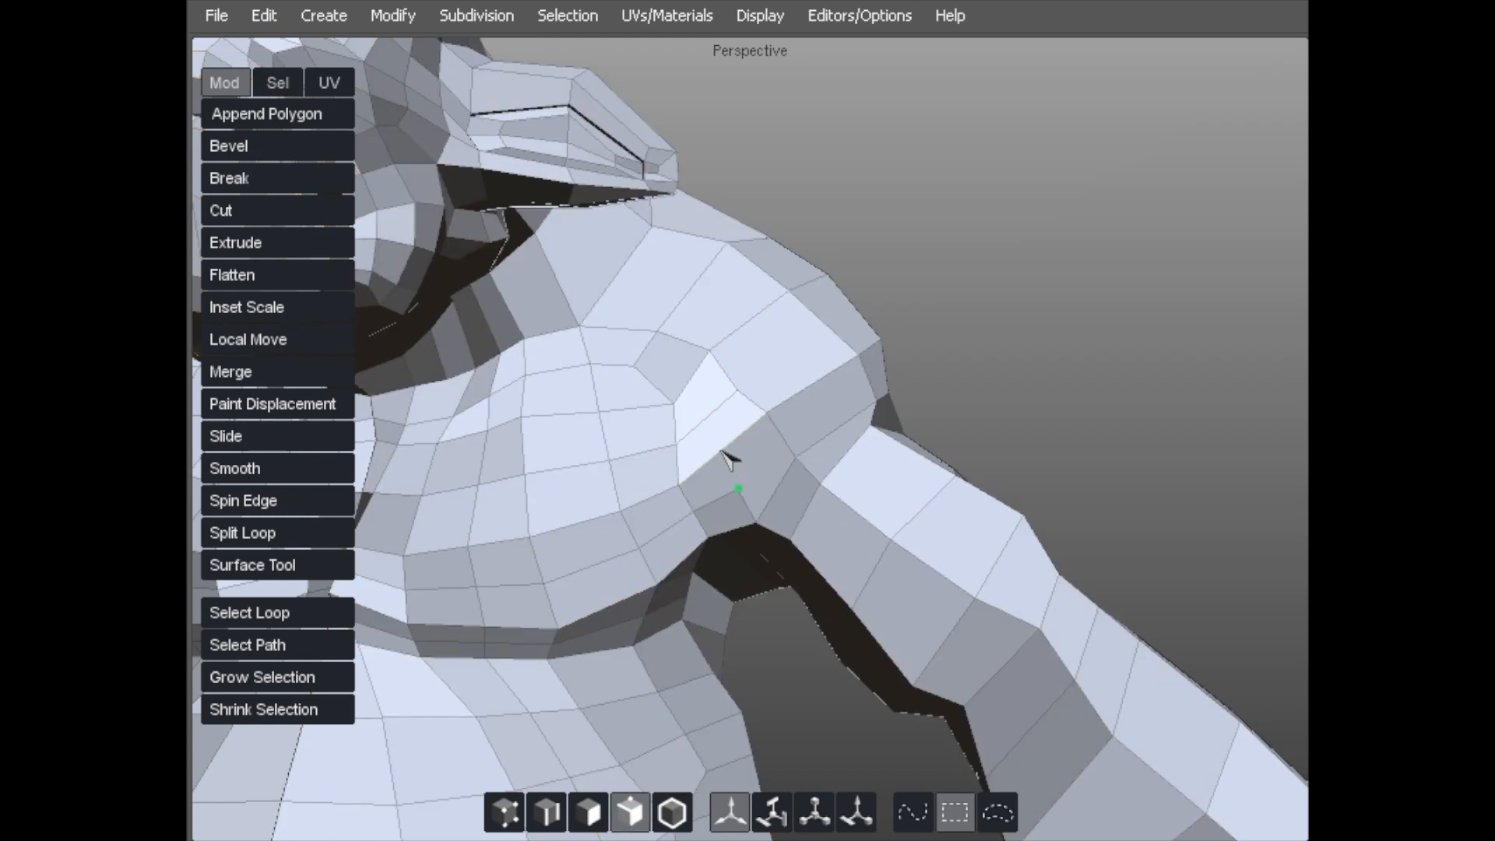
{"action": "left_click", "coordinate": [713, 411]}
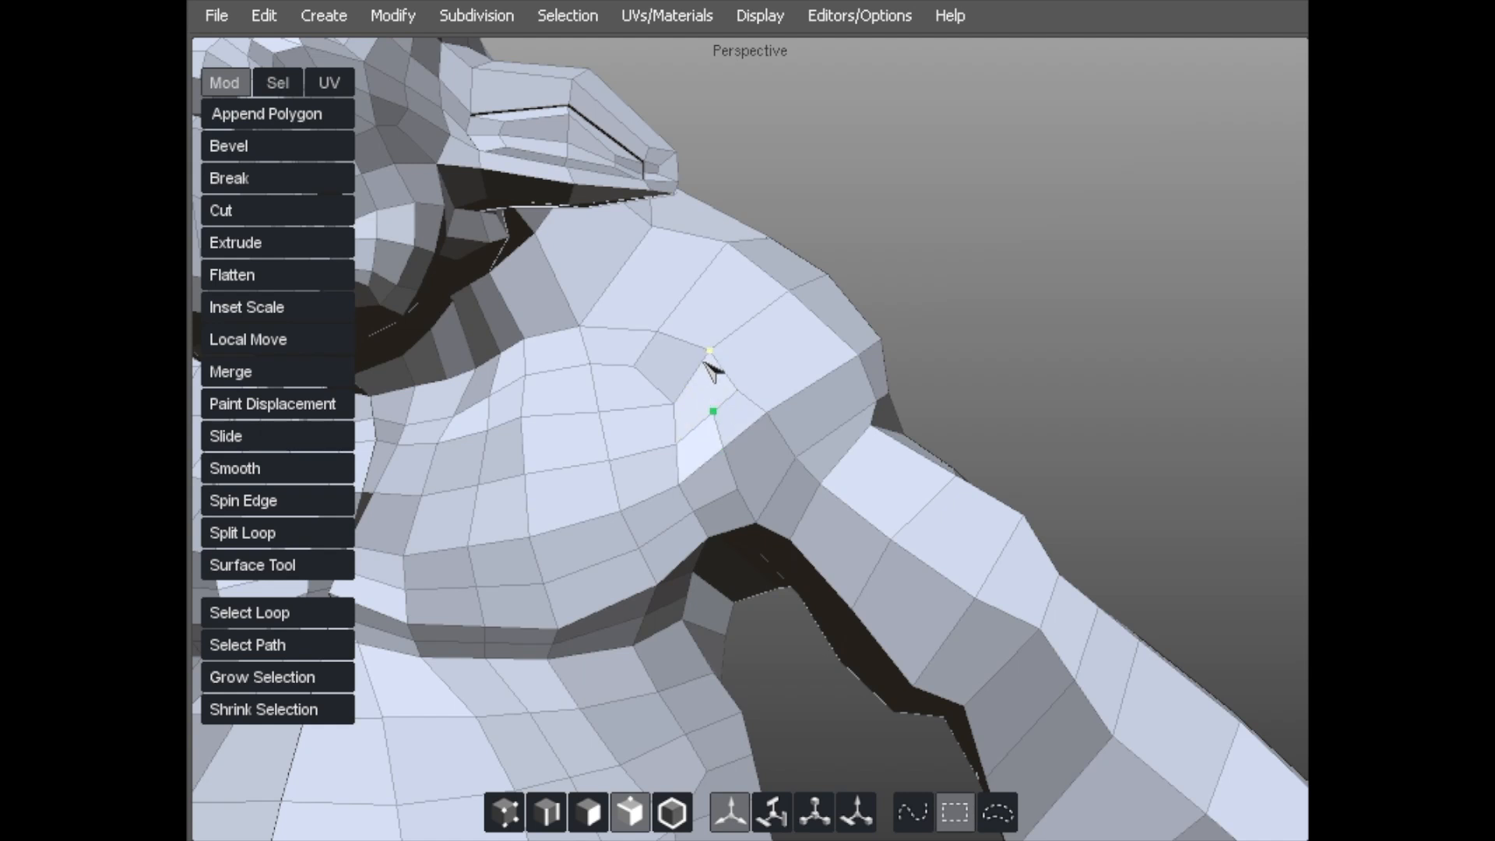
{"action": "left_click", "coordinate": [690, 378]}
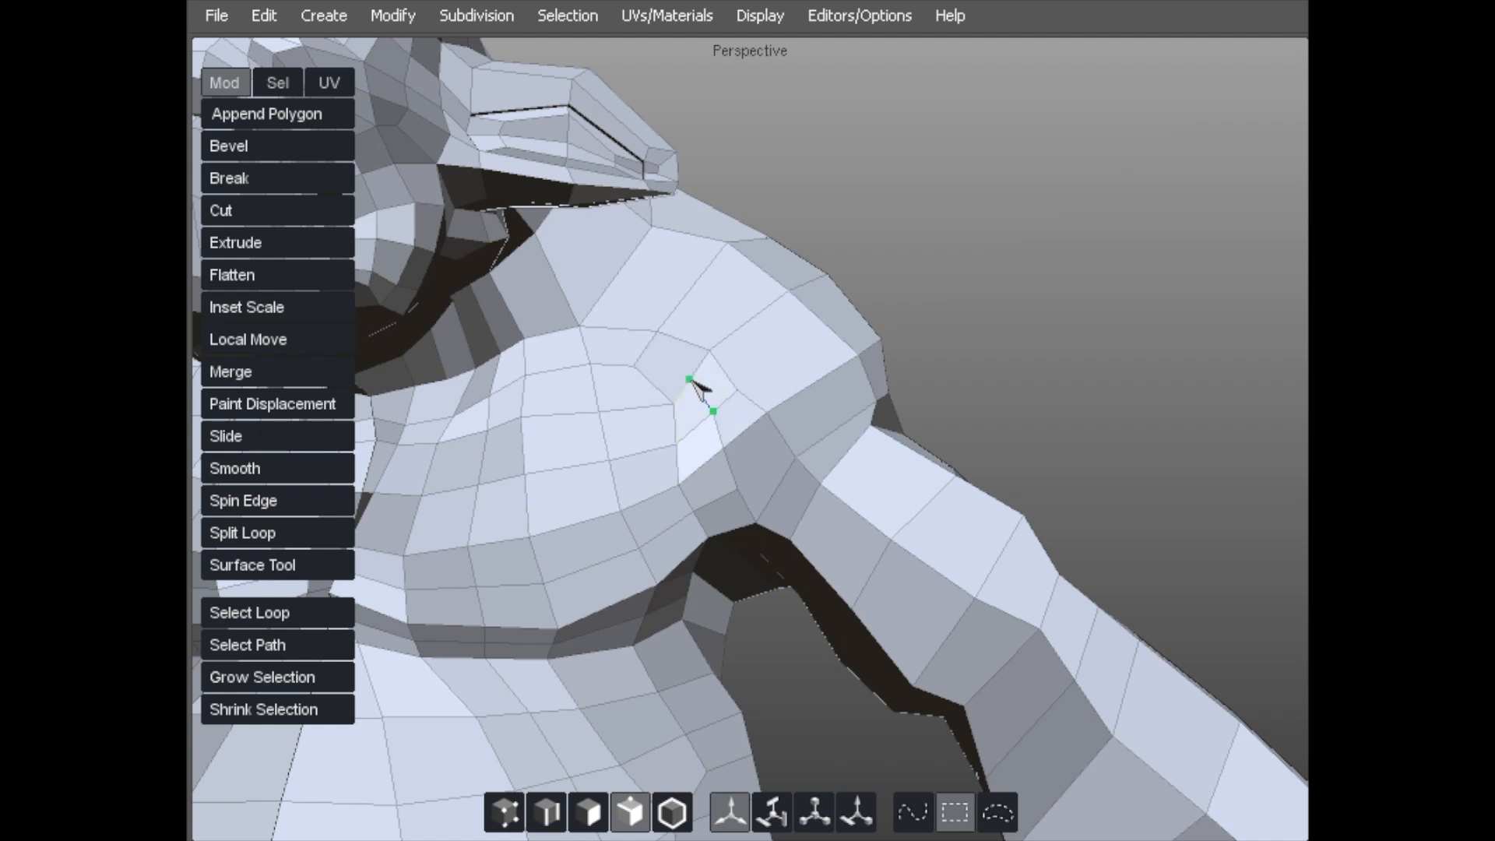
{"action": "left_click", "coordinate": [637, 367]}
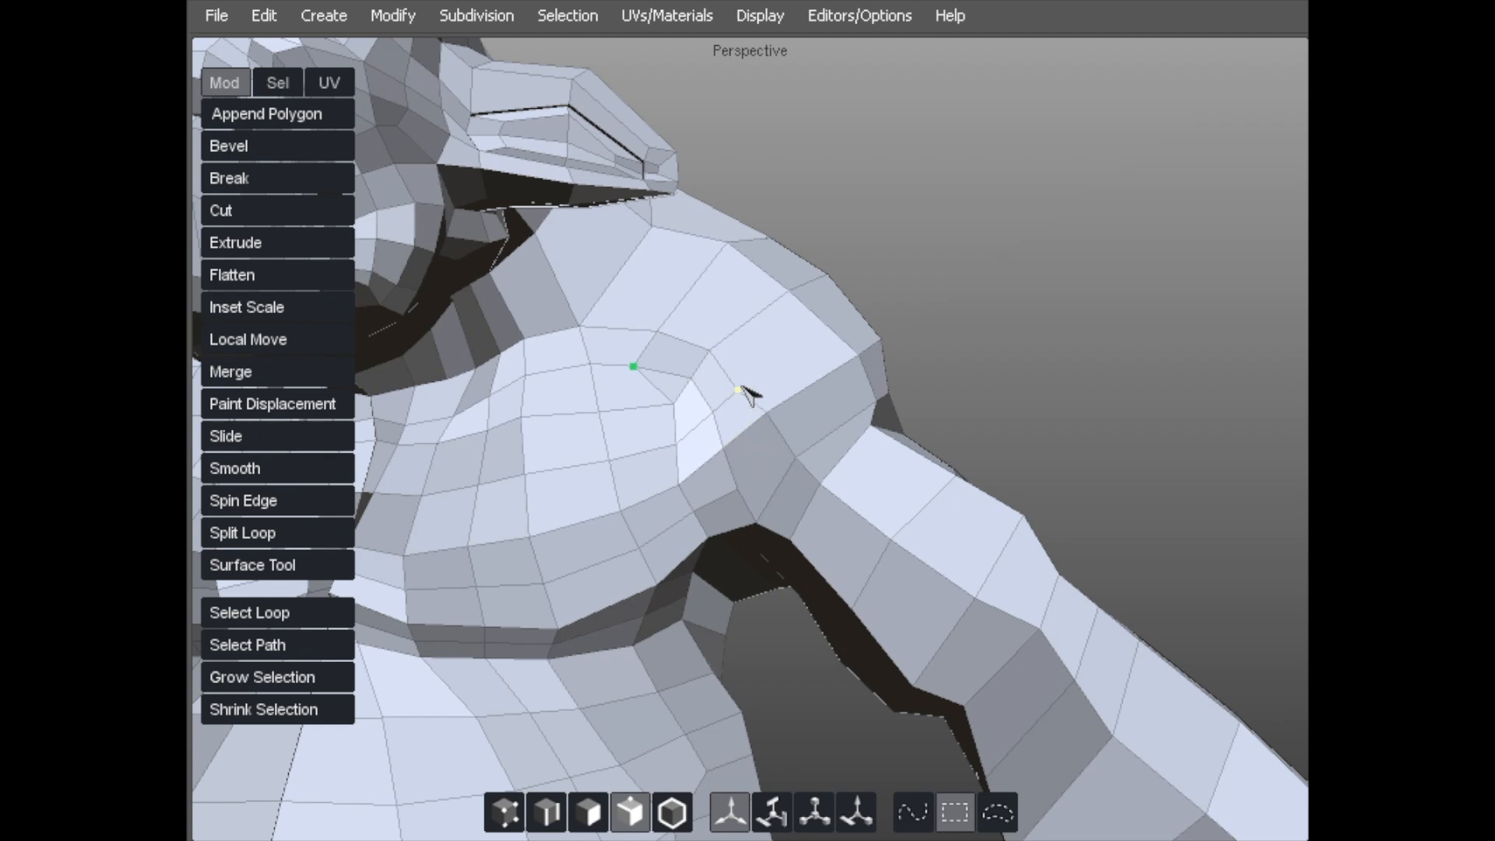
- Continue the cuts from the front of the shoulder over the shoulder cap to the back of the upper arm
{"action": "left_click", "coordinate": [692, 378]}
{"action": "left_click", "coordinate": [713, 412]}
{"action": "left_click", "coordinate": [745, 387]}
{"action": "left_click", "coordinate": [834, 327]}
{"action": "left_click_drag", "start_coordinate": [895, 340], "coordinate": [766, 427], "text": "alt"}
{"action": "scroll", "coordinate": [957, 368], "scroll_direction": "down", "scroll_amount": 3}
{"action": "left_click_drag", "start_coordinate": [950, 366], "coordinate": [644, 520], "text": "alt"}
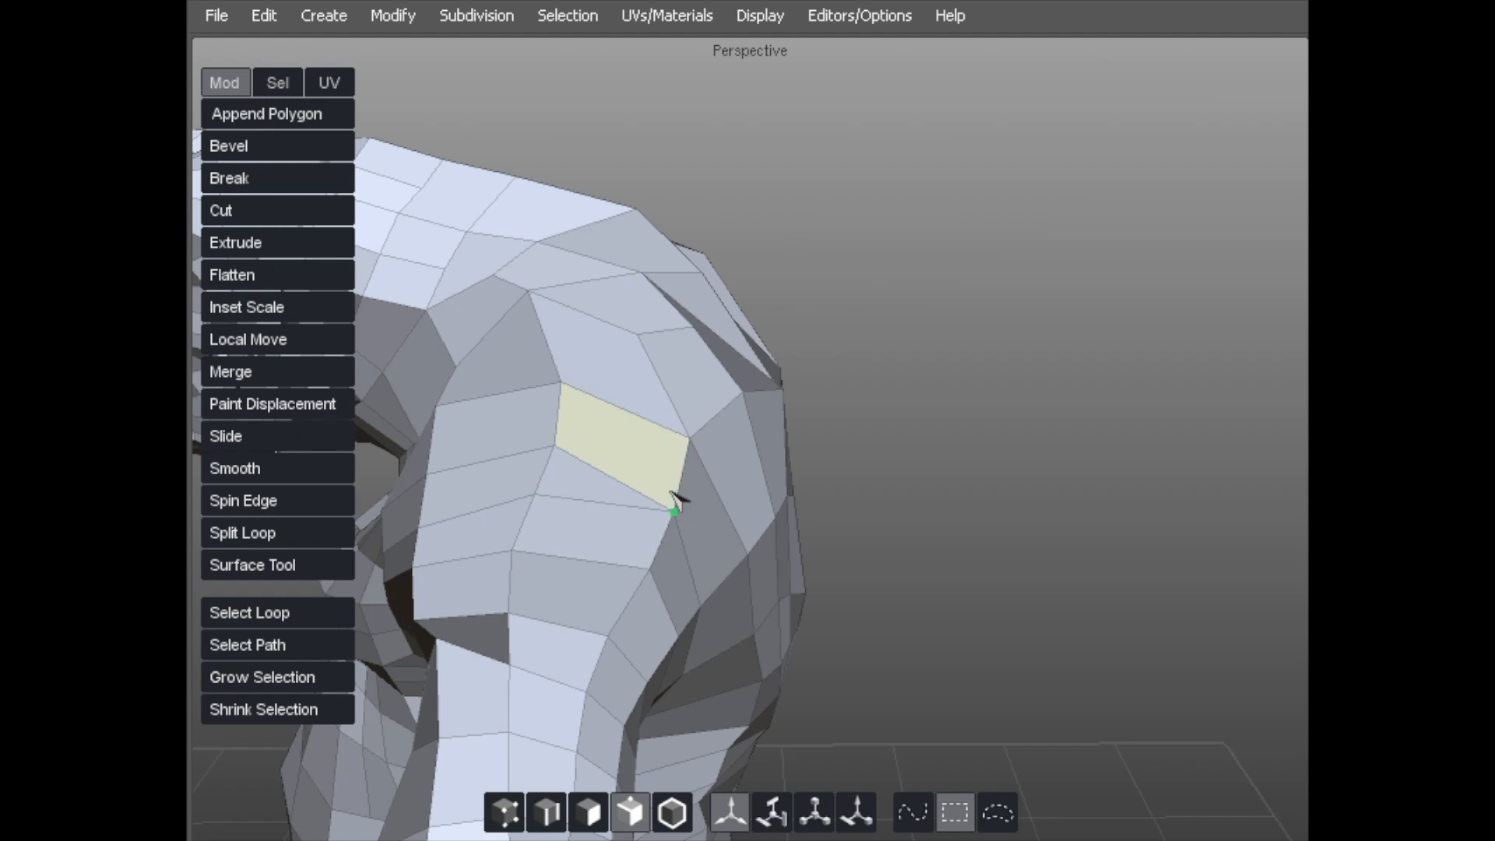
{"action": "left_click_drag", "start_coordinate": [724, 434], "coordinate": [872, 340], "text": "alt"}
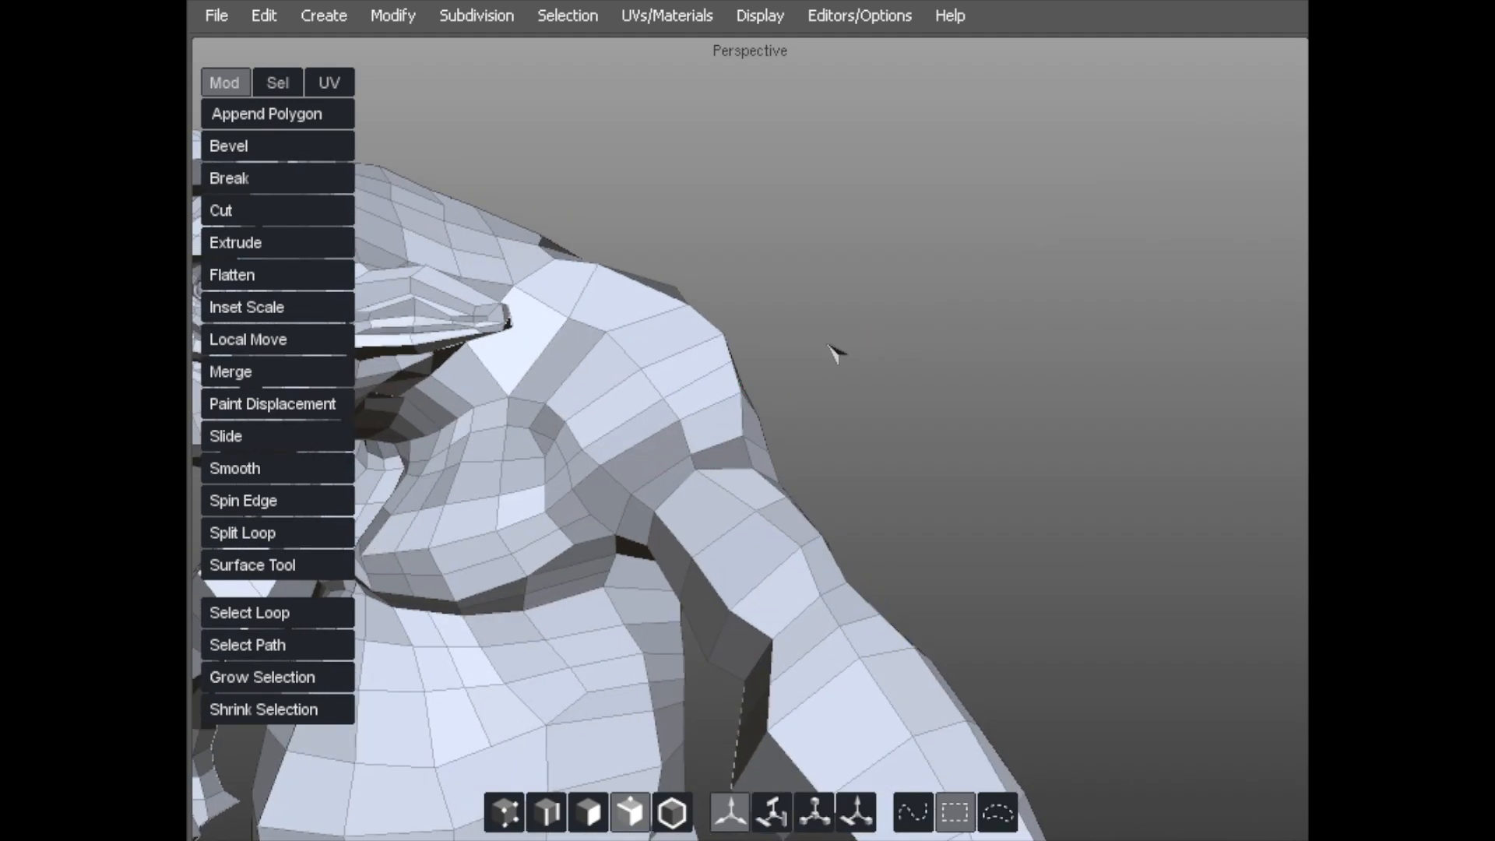
- Reposition individual vertices on the upper chest and front of the shoulder to smooth the edge flow
{"action": "key", "text": "f"}
{"action": "key", "text": "a"}
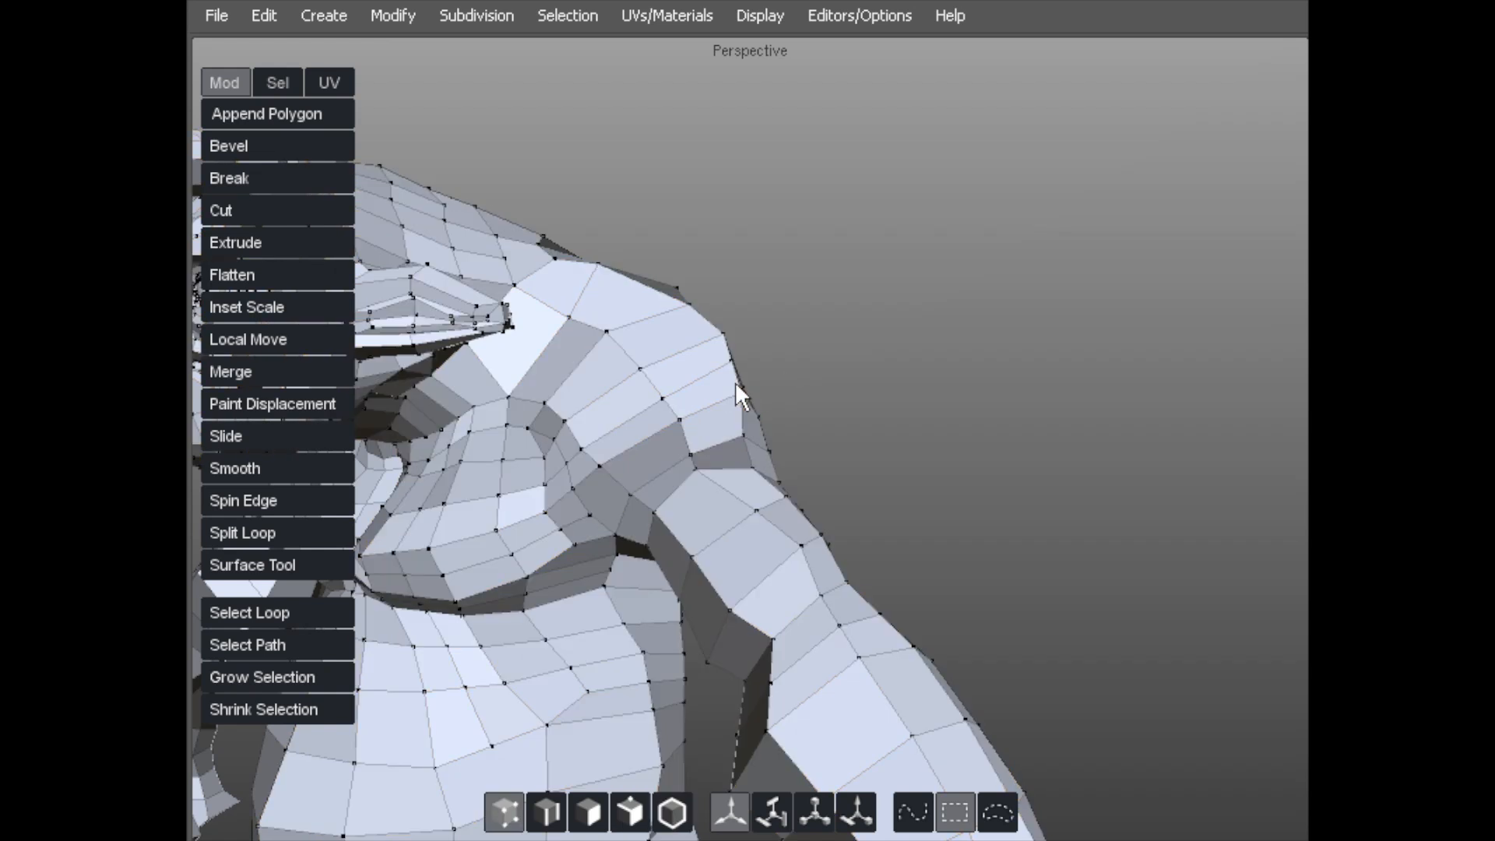
{"action": "left_click_drag", "start_coordinate": [653, 380], "coordinate": [699, 326], "text": "alt"}
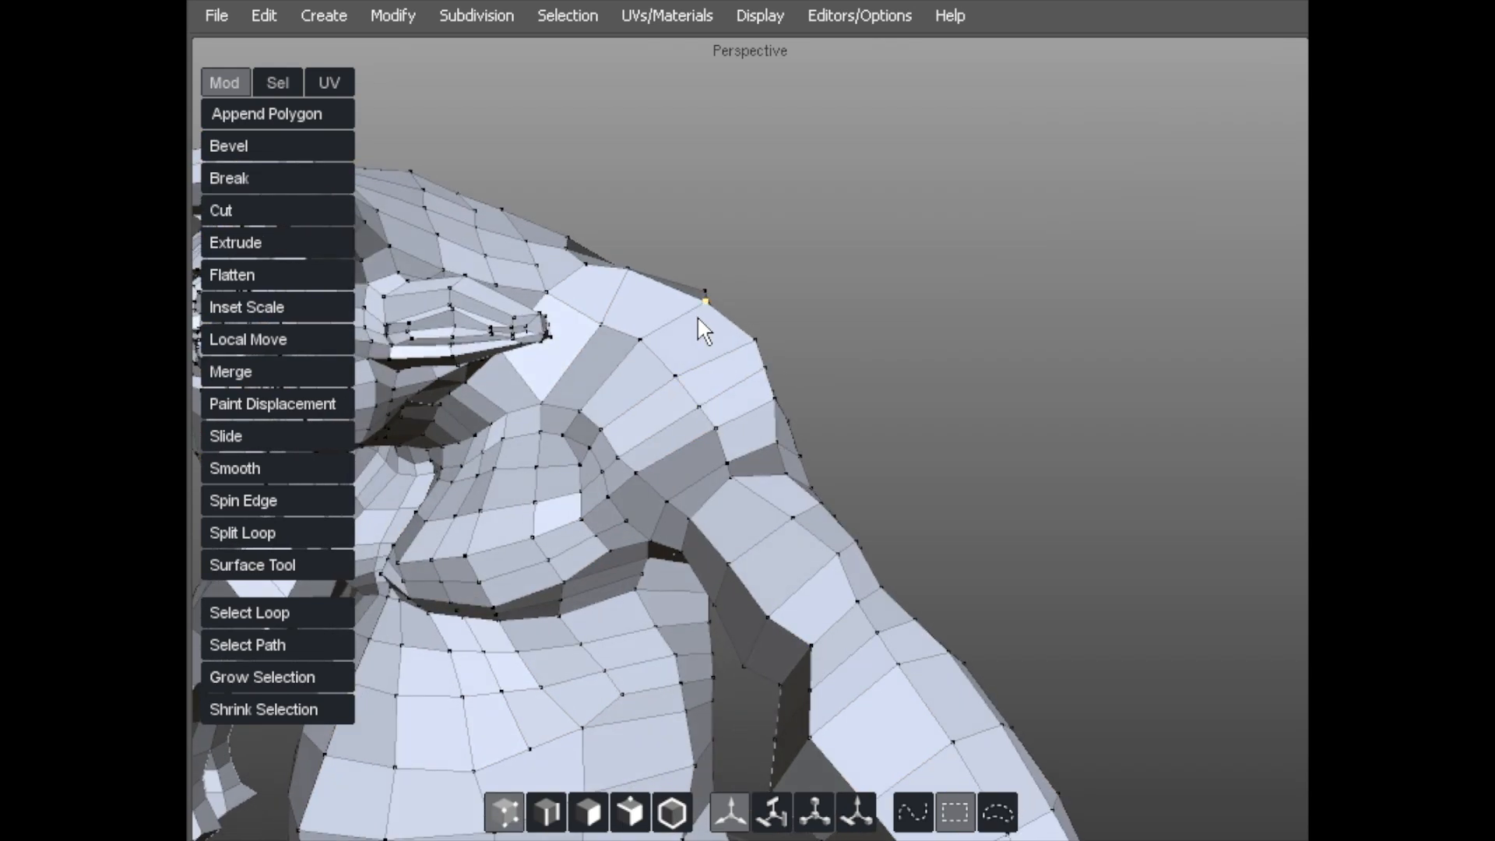
{"action": "scroll", "coordinate": [774, 405], "scroll_direction": "down", "scroll_amount": 5}
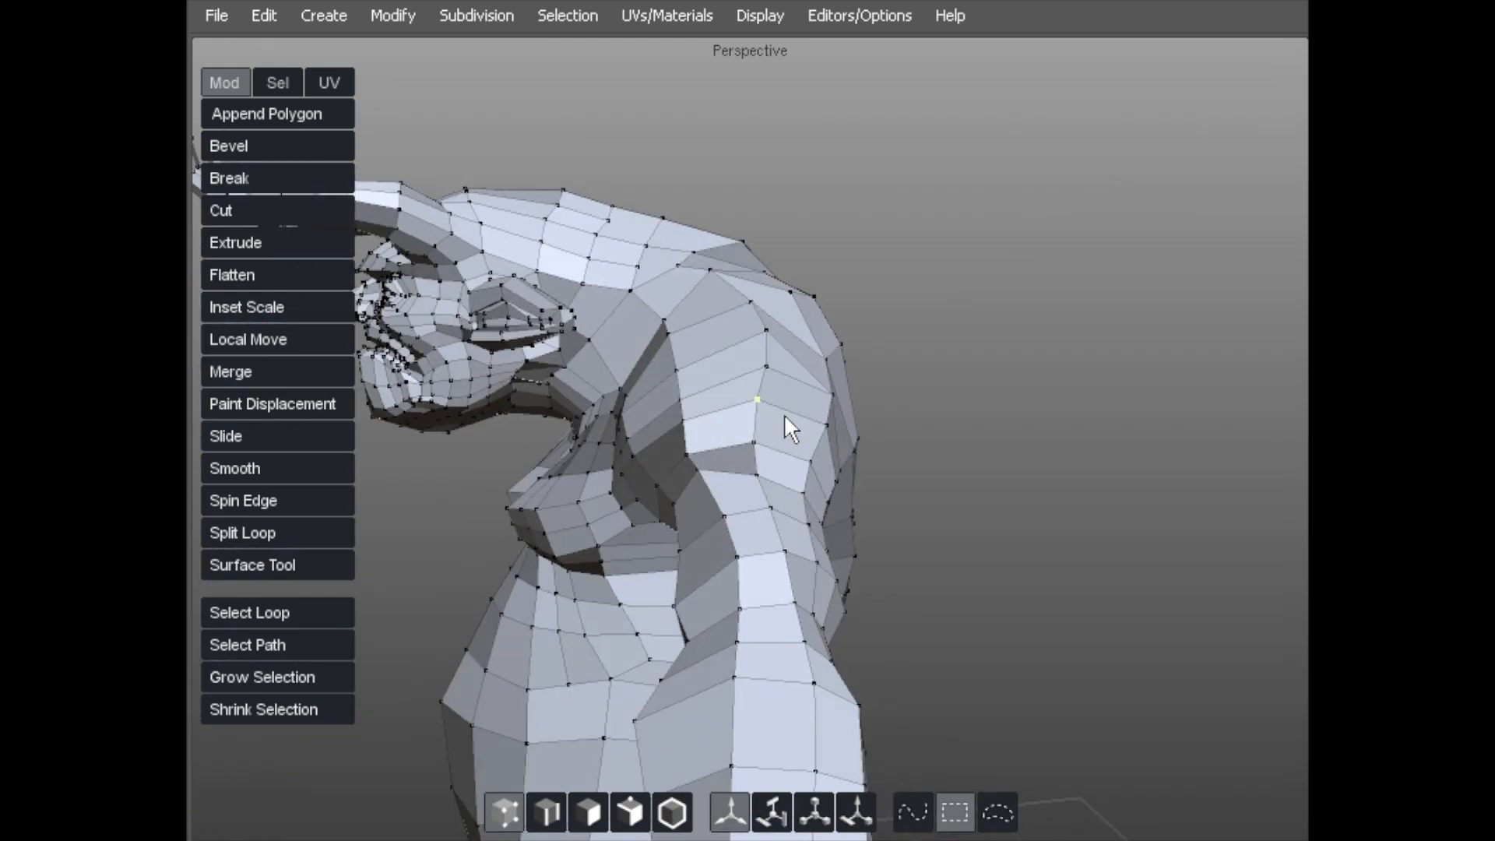
{"action": "scroll", "coordinate": [757, 356], "scroll_direction": "up", "scroll_amount": 5}
{"action": "middle_click_drag", "start_coordinate": [774, 456], "coordinate": [859, 390], "text": "alt"}
{"action": "scroll", "coordinate": [827, 417], "scroll_direction": "down", "scroll_amount": 4}
{"action": "left_click_drag", "start_coordinate": [821, 422], "coordinate": [873, 365], "text": "alt"}
{"action": "scroll", "coordinate": [765, 398], "scroll_direction": "up", "scroll_amount": 5}
{"action": "left_click_drag", "start_coordinate": [769, 410], "coordinate": [804, 365], "text": "alt"}
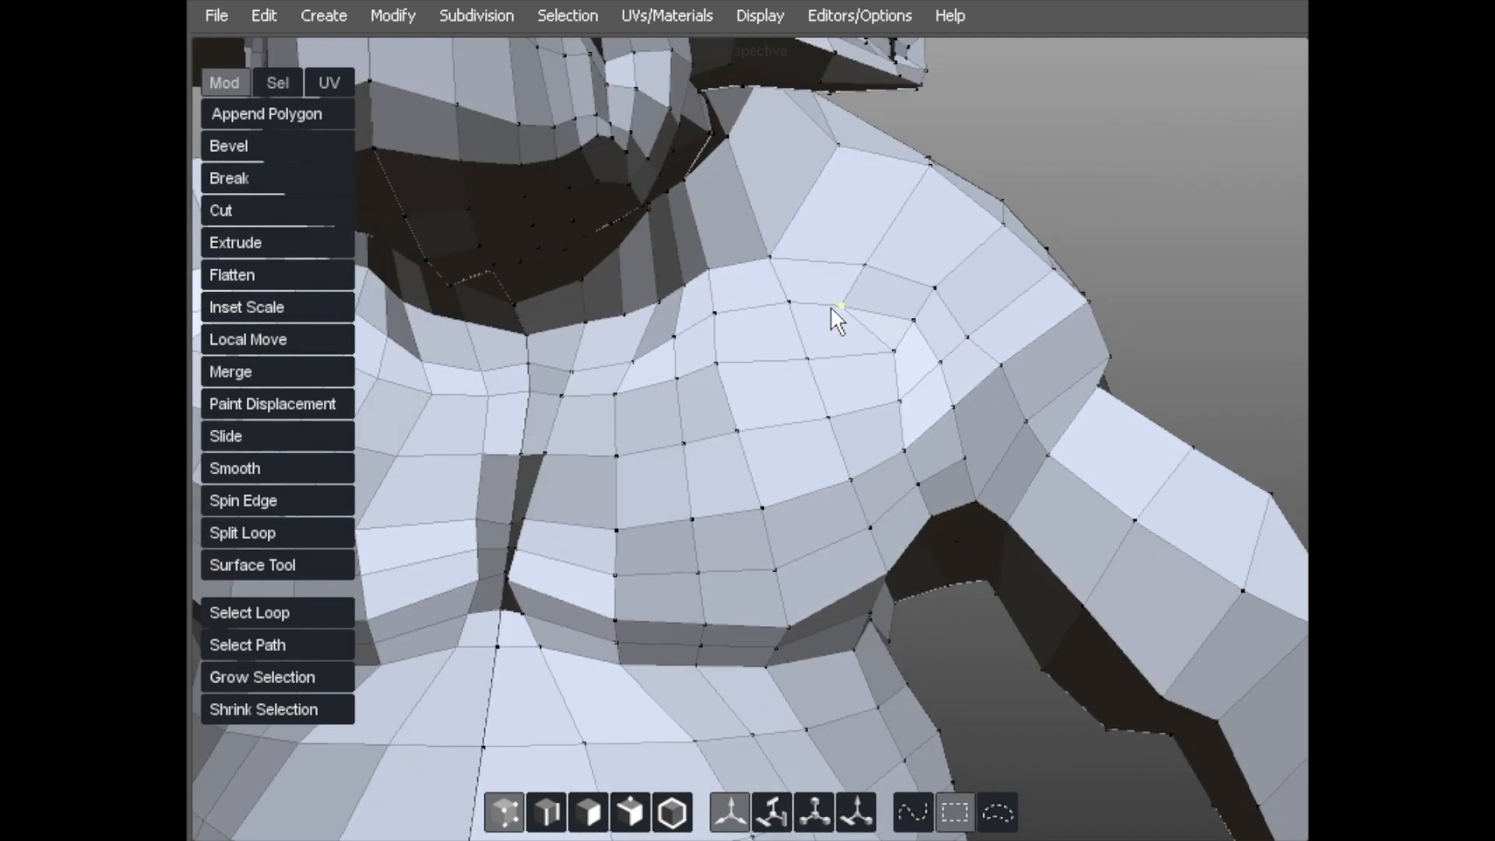
{"action": "left_click_drag", "start_coordinate": [792, 300], "coordinate": [802, 297]}
{"action": "mouse_move", "coordinate": [862, 258]}
{"action": "left_mouse_down"}
{"action": "mouse_move", "coordinate": [844, 235]}
{"action": "mouse_move", "coordinate": [850, 266]}
{"action": "left_mouse_up"}
{"action": "left_click_drag", "start_coordinate": [611, 392], "coordinate": [618, 395]}
- Select the path of faces below the collarbone from the sternum to the shoulder and split it lengthwise
{"action": "key", "text": "d"}
{"action": "left_click", "coordinate": [549, 380]}
{"action": "left_click", "coordinate": [813, 323], "text": "shift"}
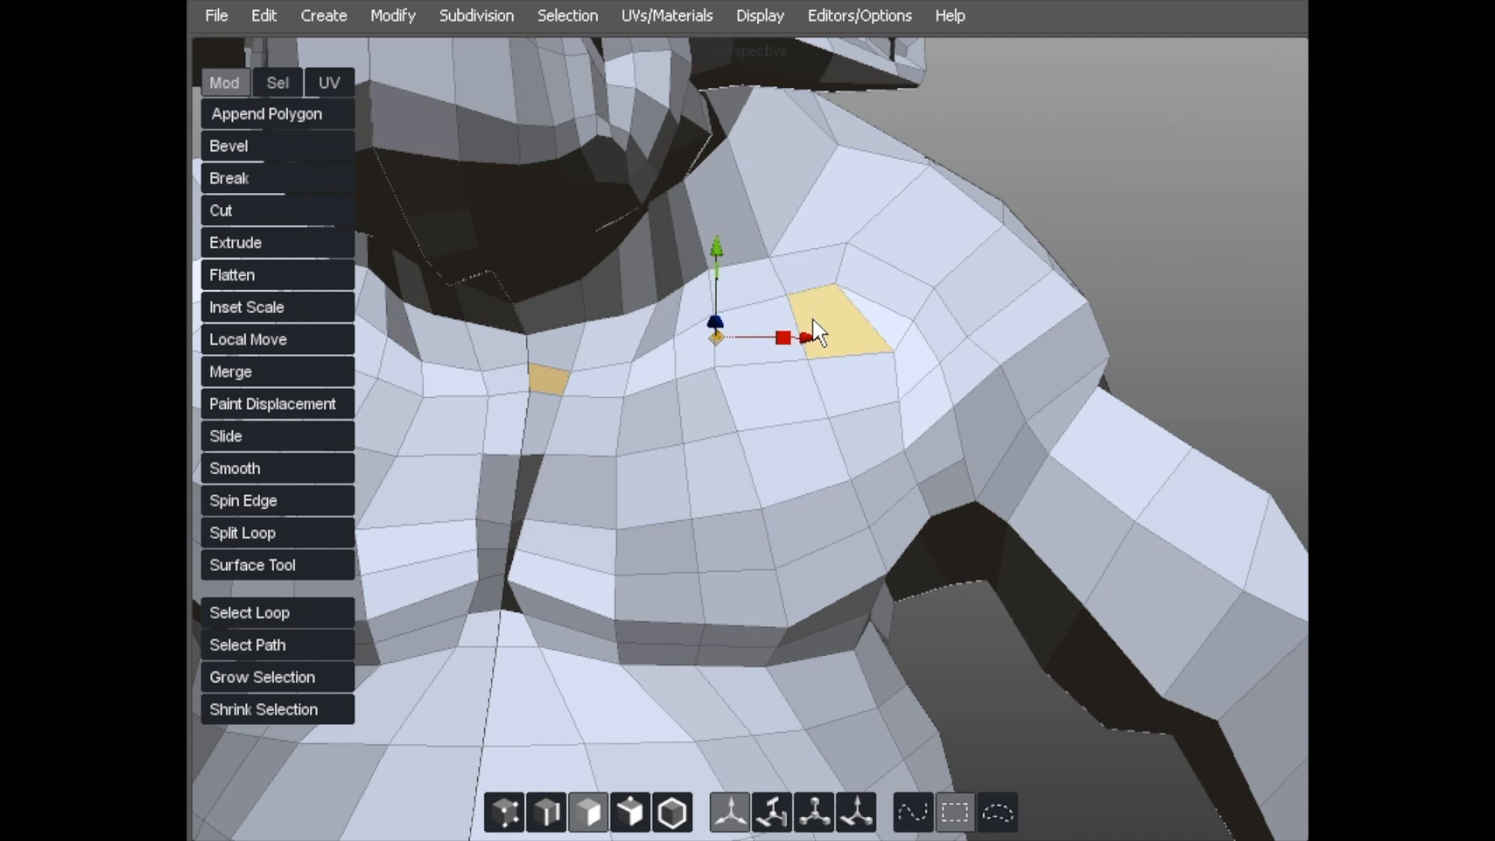
{"action": "key", "text": "alt+w"}
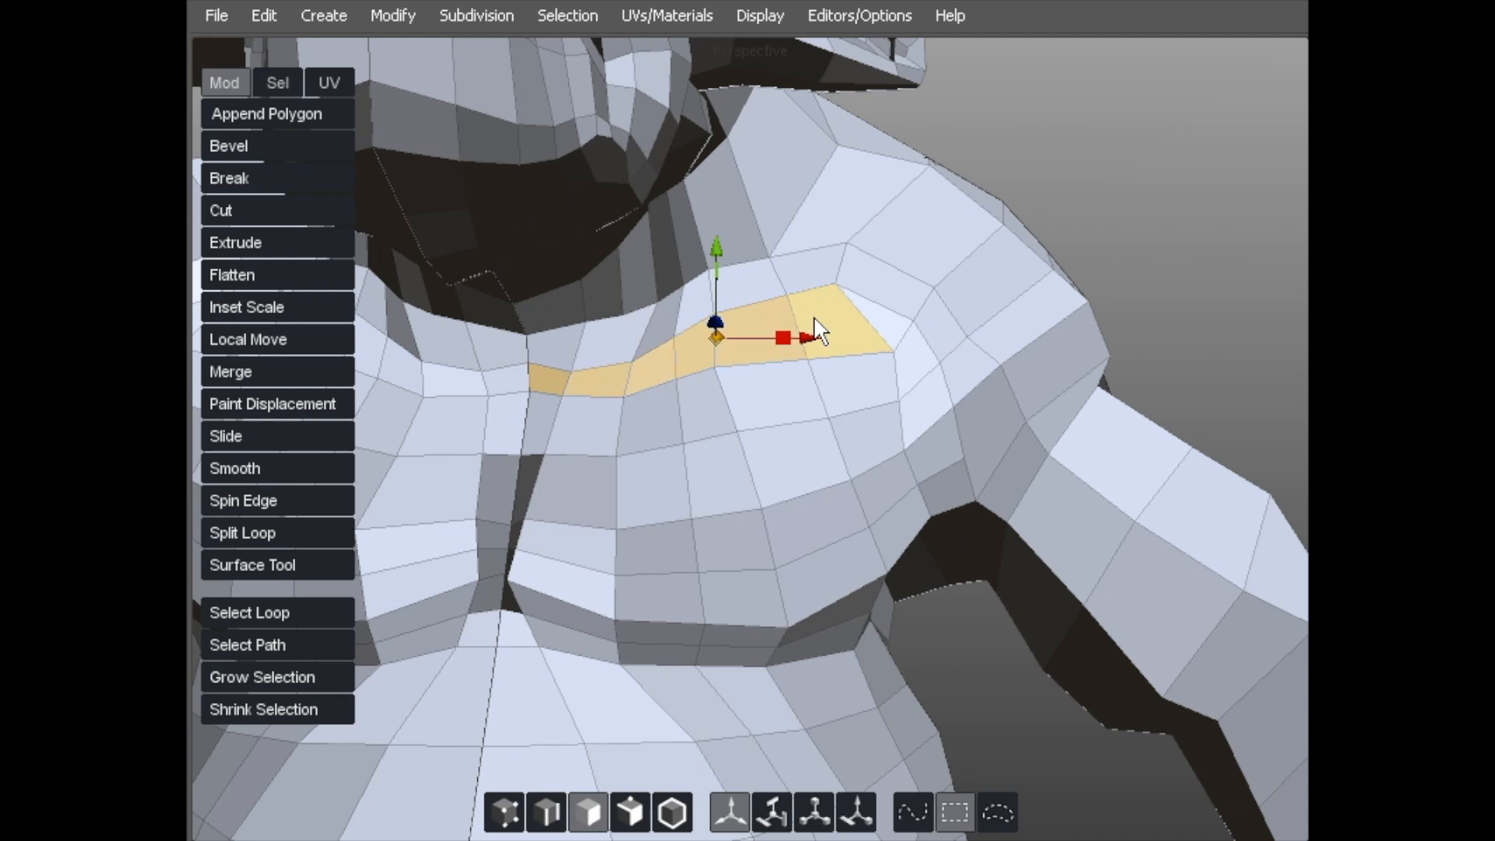
{"action": "key", "text": "shift+x"}
- Adjust the vertices along the new edge row below the collarbone, and return to face selection
{"action": "key", "text": "a"}
{"action": "middle_click_drag", "start_coordinate": [854, 317], "coordinate": [851, 225]}
{"action": "left_click_drag", "start_coordinate": [730, 340], "coordinate": [717, 431], "text": "alt"}
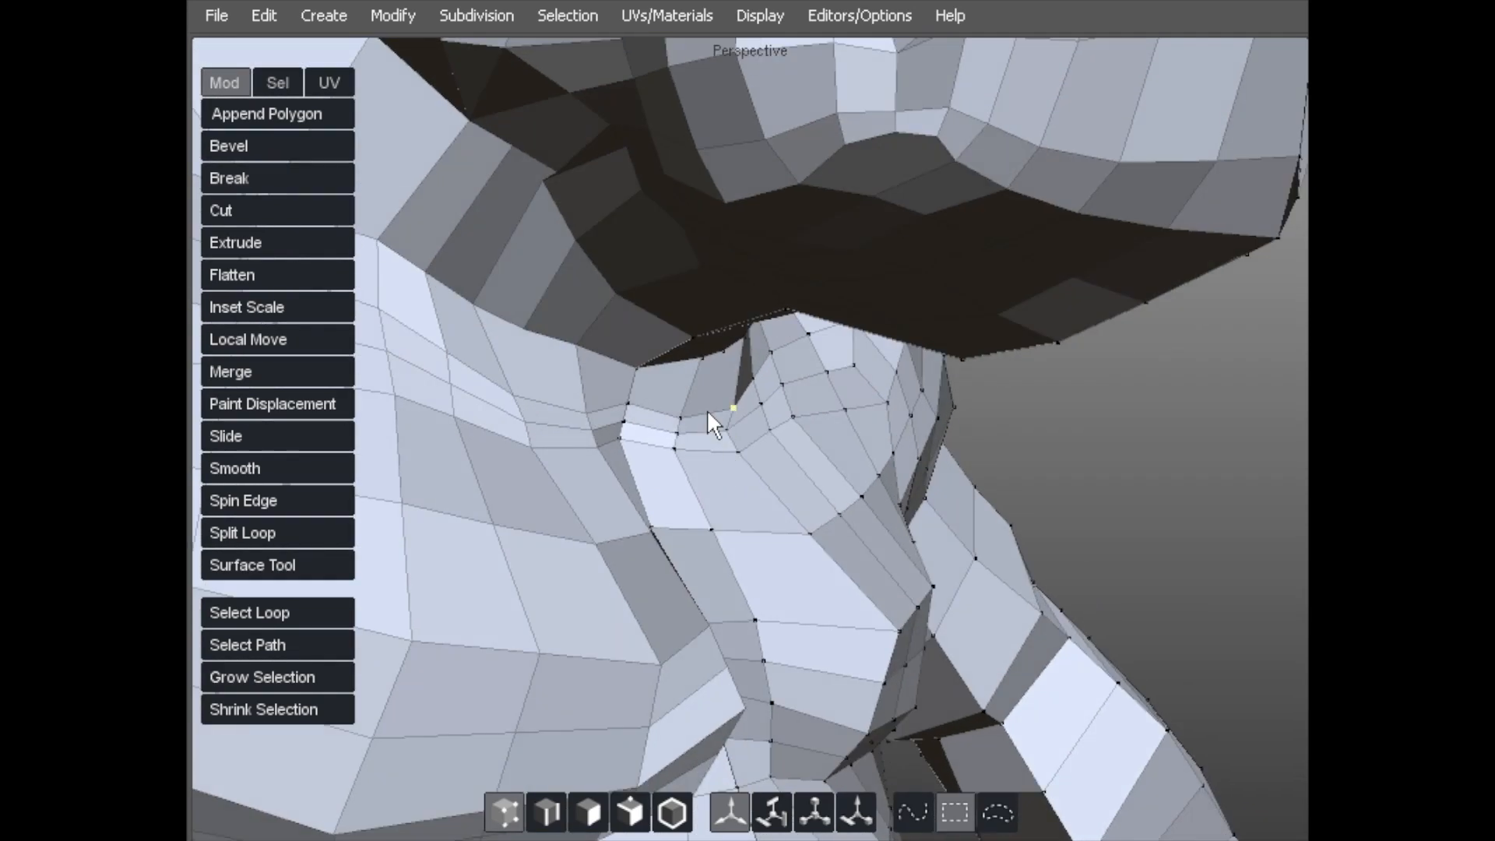
{"action": "left_click_drag", "start_coordinate": [770, 383], "coordinate": [648, 424]}
{"action": "key", "text": "d"}
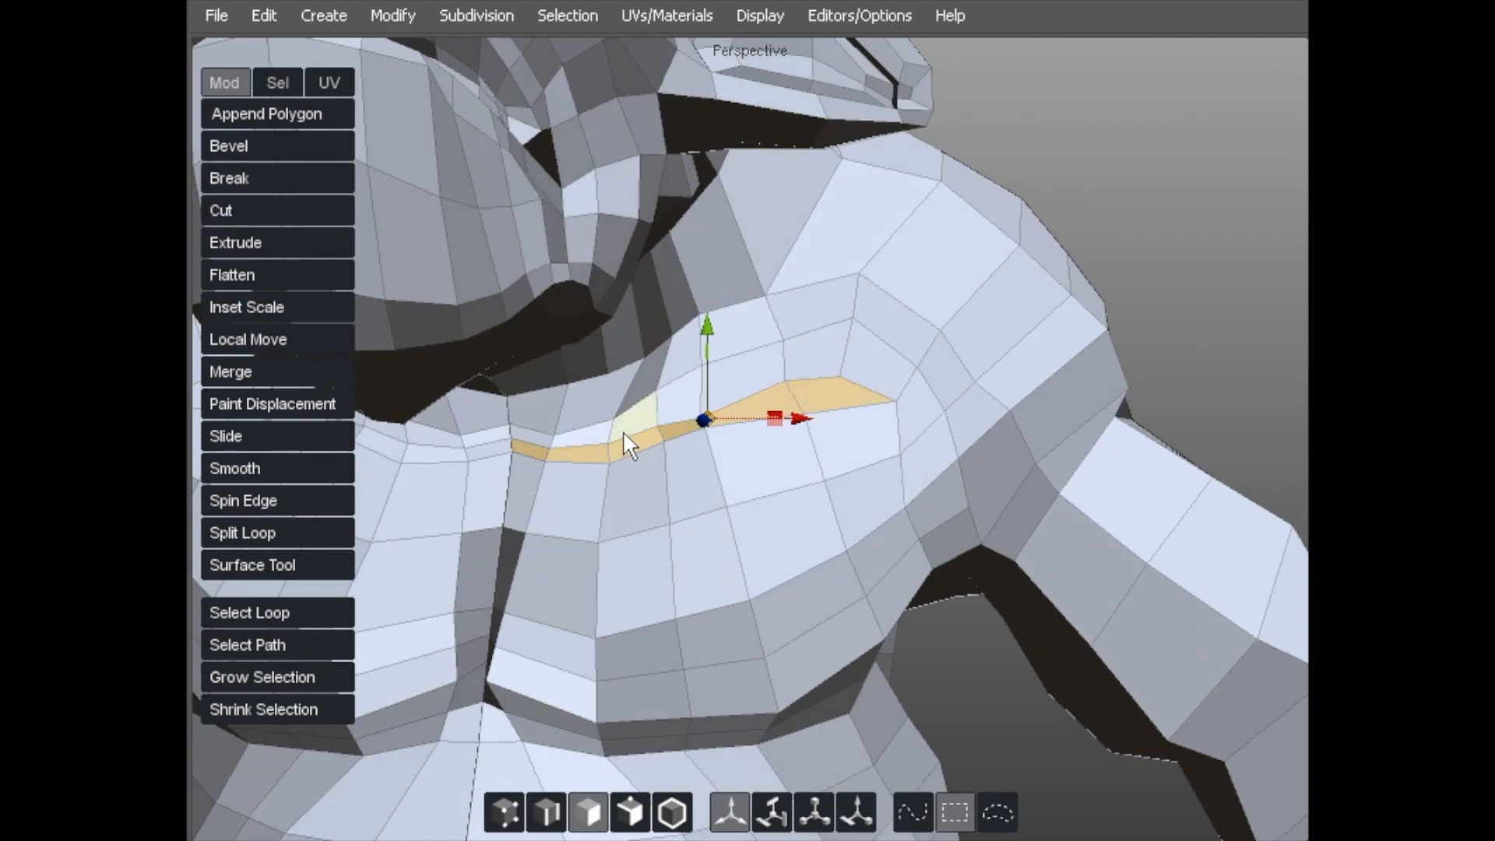
- Select the row of edges below the collarbone from the sternum to the shoulder and display the mesh smoothed
{"action": "left_click", "coordinate": [626, 433]}
{"action": "key", "text": "s"}
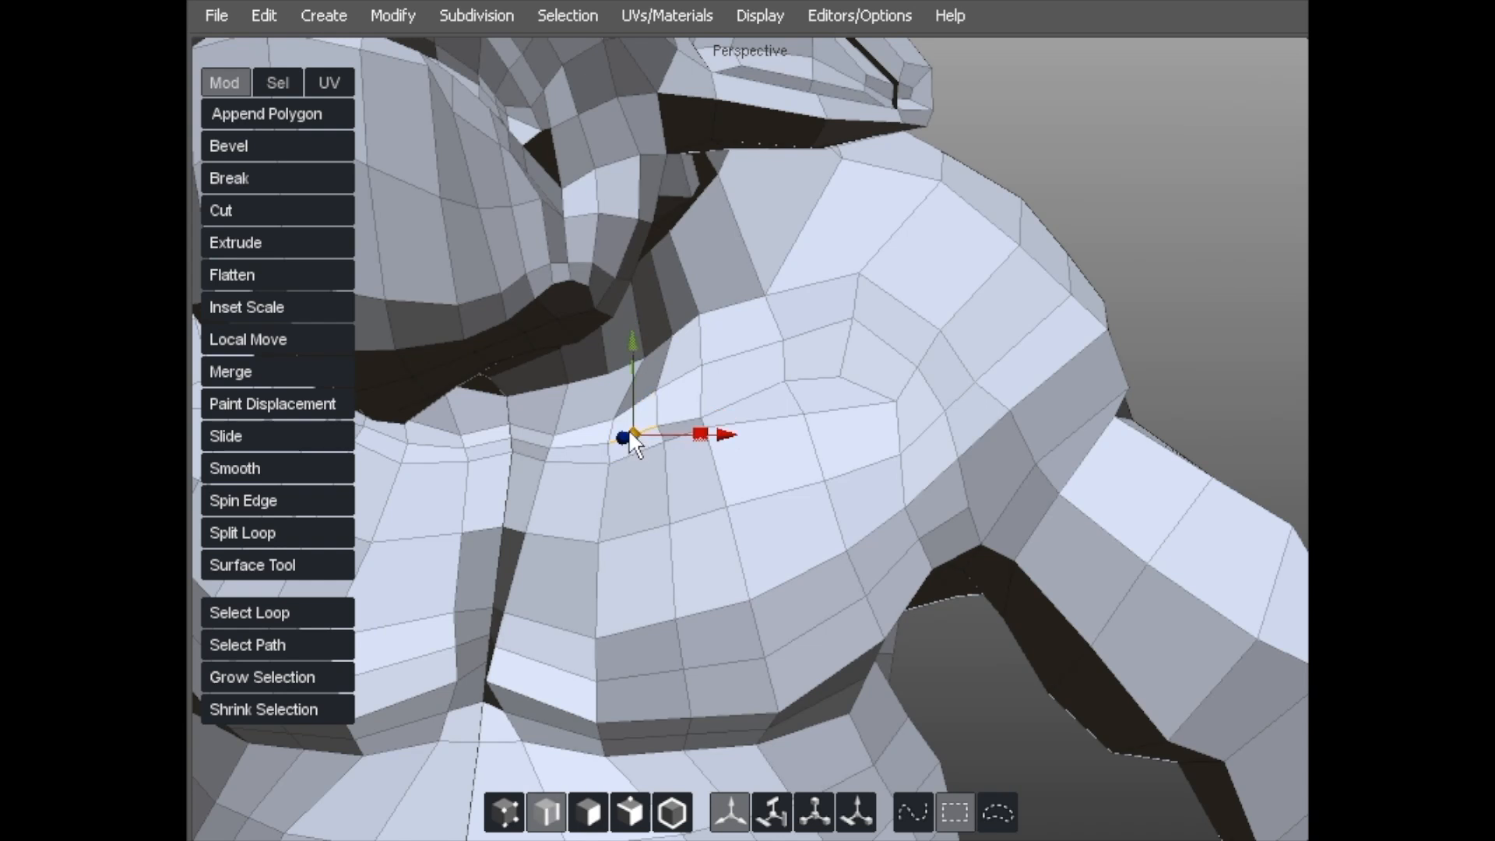
{"action": "left_click", "coordinate": [673, 422], "text": "shift"}
{"action": "left_click", "coordinate": [743, 399], "text": "shift"}
{"action": "left_click", "coordinate": [798, 380], "text": "shift"}
{"action": "middle_click_drag", "start_coordinate": [582, 441], "coordinate": [583, 502]}
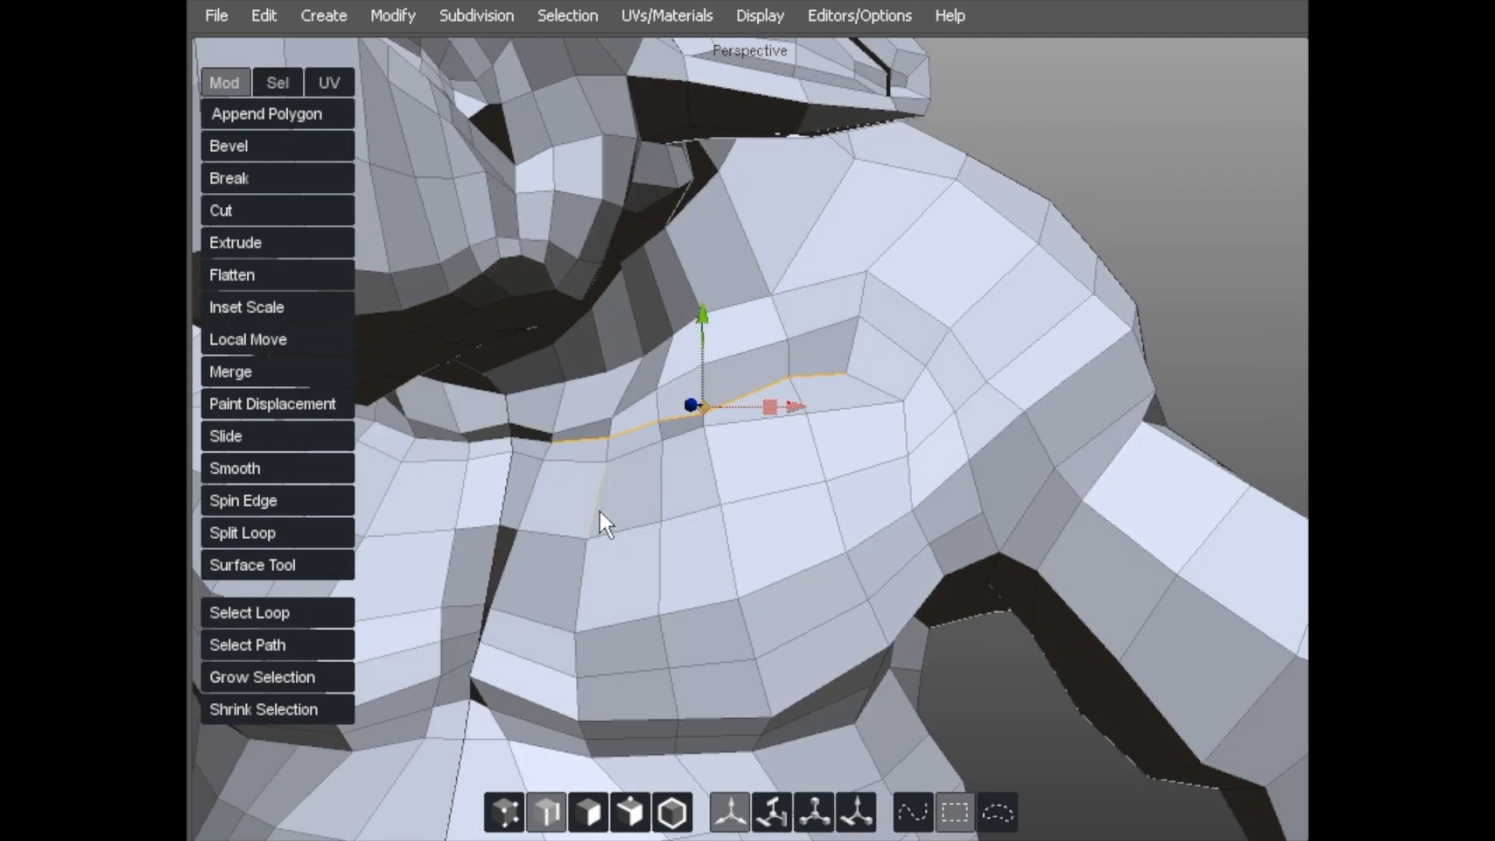
{"action": "key", "text": "c"}
{"action": "scroll", "coordinate": [693, 469], "scroll_direction": "down", "scroll_amount": 5}
{"action": "middle_click_drag", "start_coordinate": [638, 561], "coordinate": [726, 508]}
{"action": "middle_click_drag", "start_coordinate": [833, 512], "coordinate": [696, 536]}
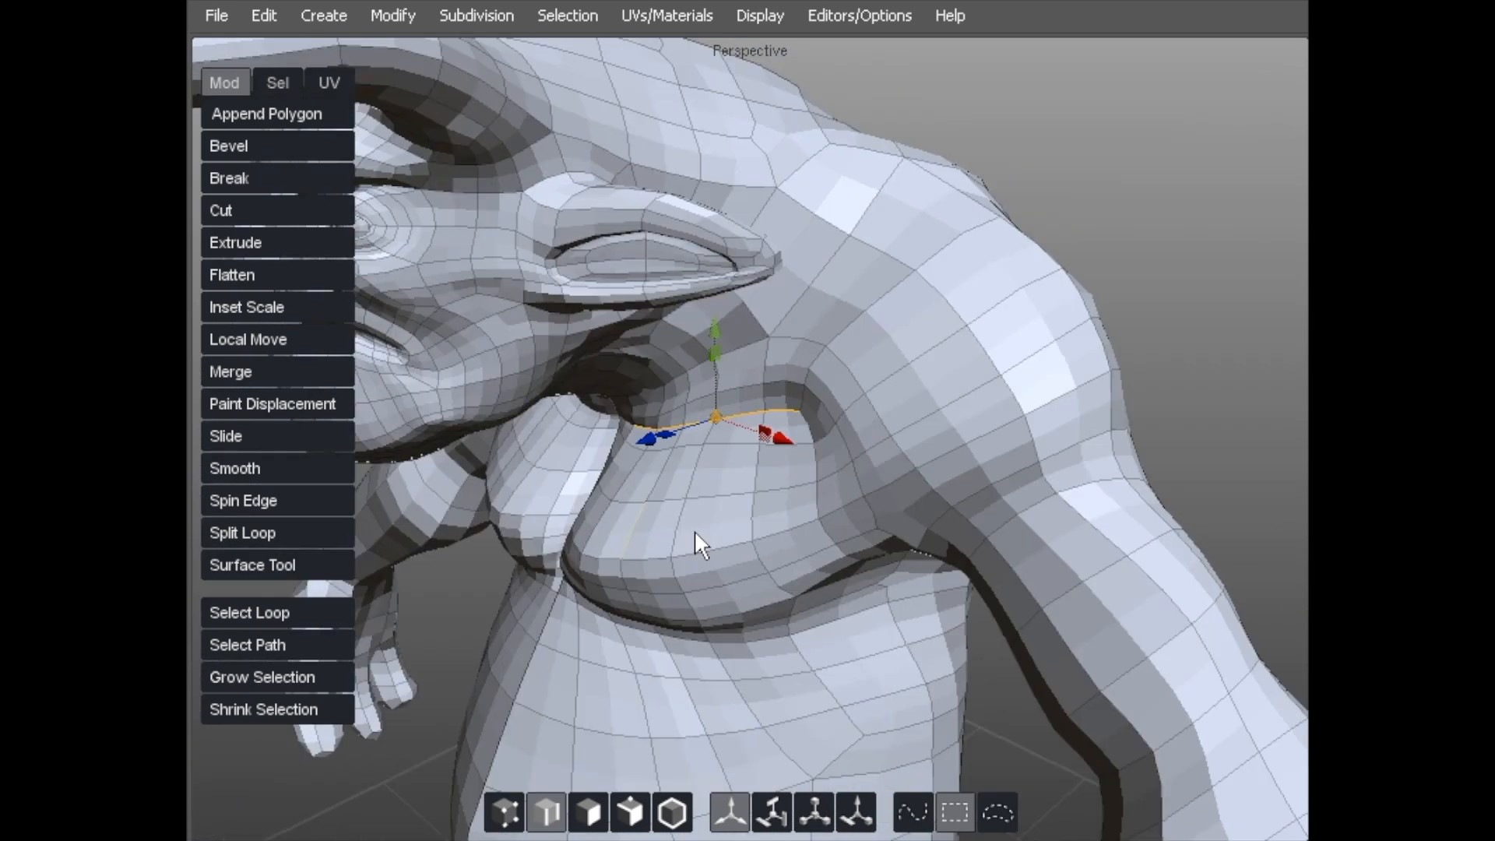
- Select the next edge row down across the upper chest and adjust its position
{"action": "scroll", "coordinate": [694, 530], "scroll_direction": "up", "scroll_amount": 3}
{"action": "left_click", "coordinate": [782, 449]}
{"action": "left_click", "coordinate": [701, 451], "text": "shift"}
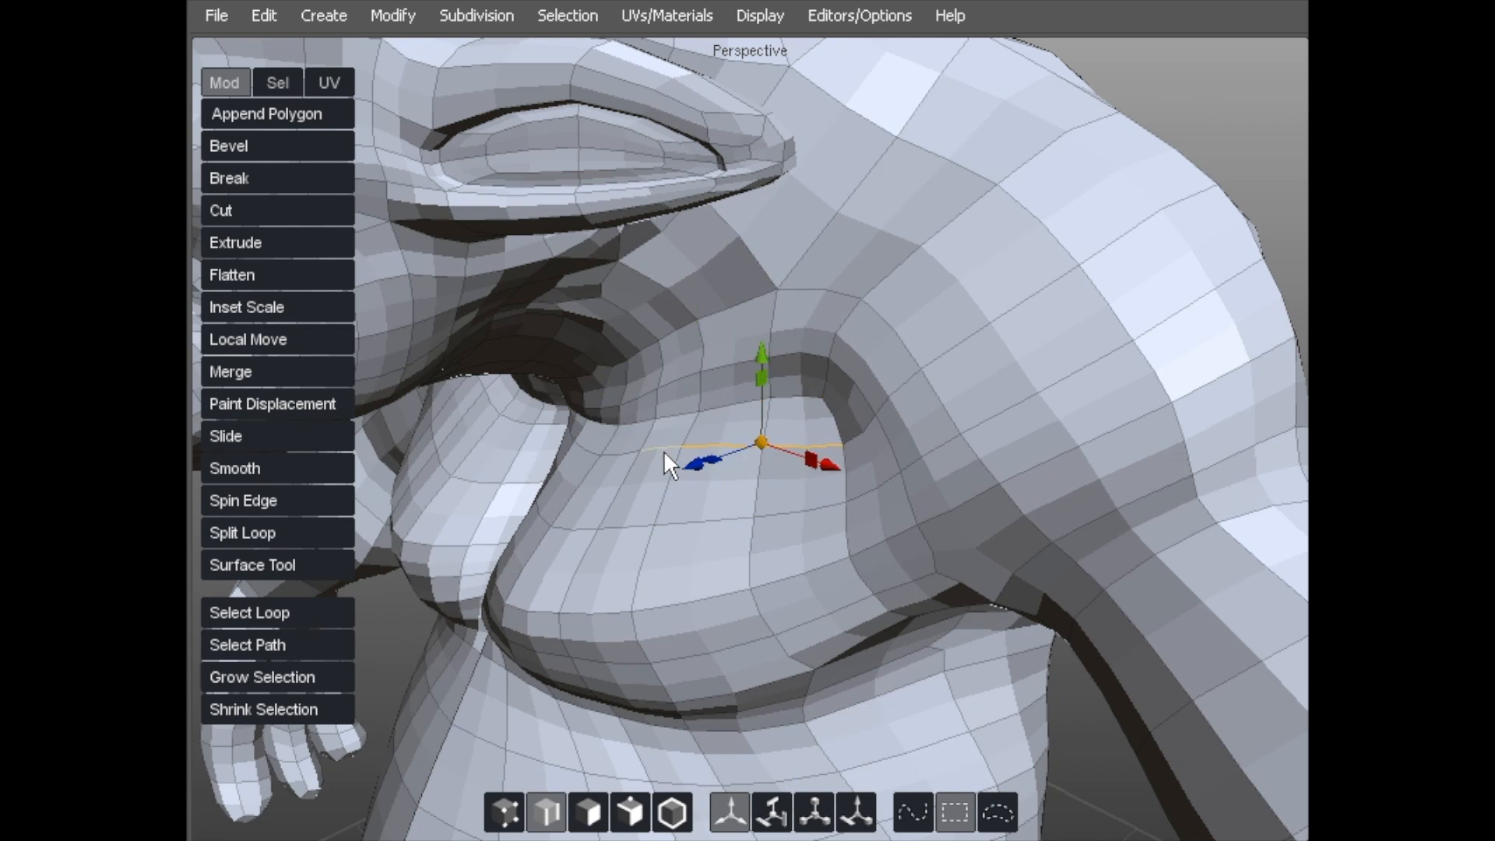
{"action": "left_click", "coordinate": [664, 450], "text": "shift"}
{"action": "left_click", "coordinate": [615, 451], "text": "shift"}
{"action": "left_click", "coordinate": [594, 444], "text": "shift"}
{"action": "middle_click_drag", "start_coordinate": [652, 511], "coordinate": [582, 500]}
{"action": "left_click", "coordinate": [641, 515]}
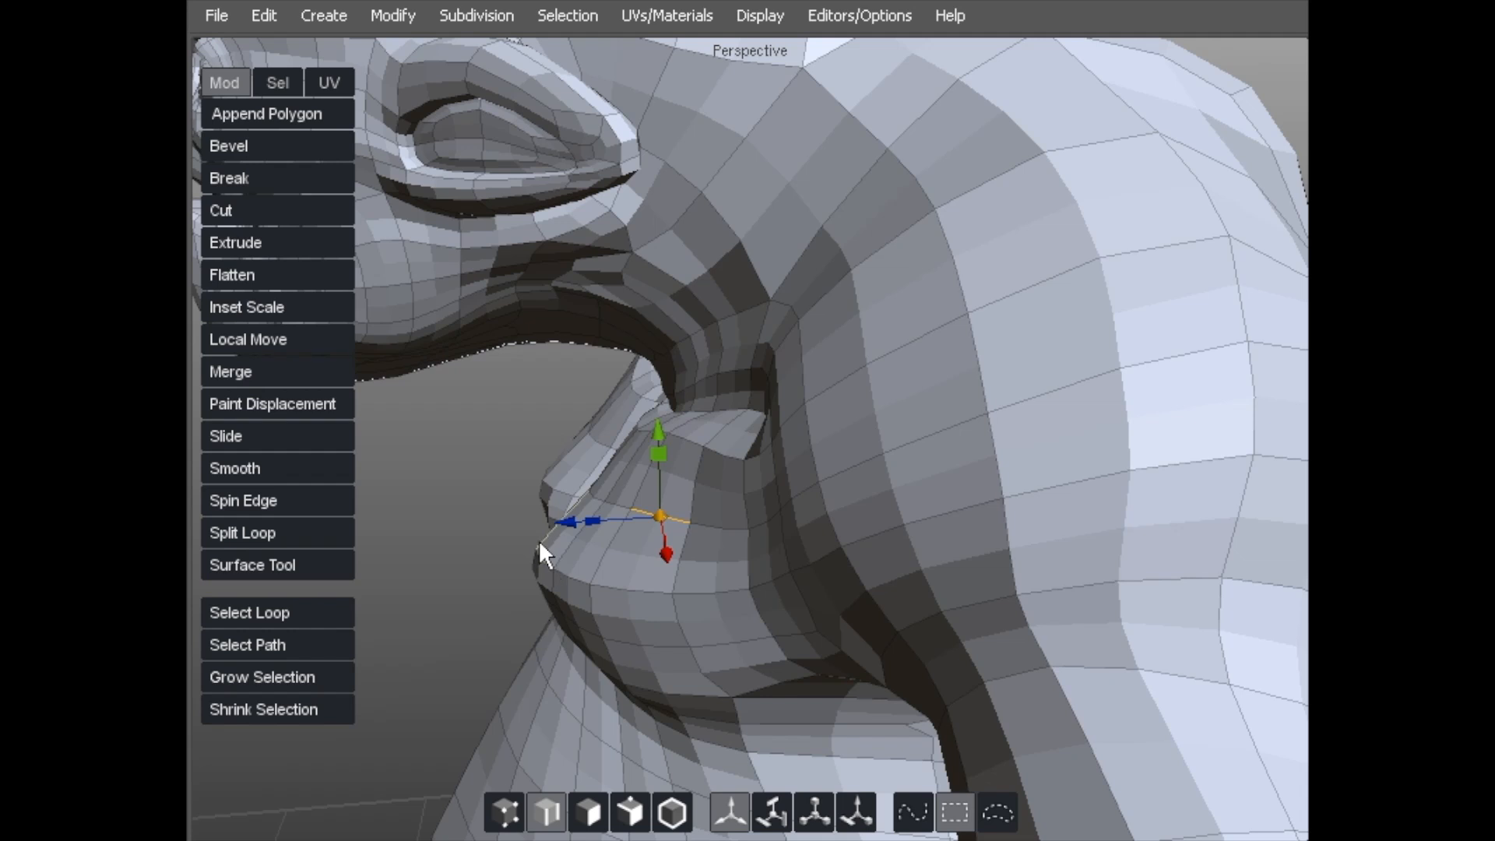
- Switch to vertex selection and reposition vertices along the sternum between the pectorals
{"action": "key", "text": "a"}
{"action": "left_click_drag", "start_coordinate": [628, 572], "coordinate": [853, 518], "text": "alt"}
{"action": "middle_click_drag", "start_coordinate": [689, 505], "coordinate": [697, 490]}
{"action": "mouse_move", "coordinate": [619, 529]}
{"action": "middle_mouse_down"}
{"action": "mouse_move", "coordinate": [621, 517]}
{"action": "mouse_move", "coordinate": [498, 553]}
{"action": "middle_mouse_up"}
{"action": "left_click_drag", "start_coordinate": [498, 553], "coordinate": [644, 470], "text": "alt"}
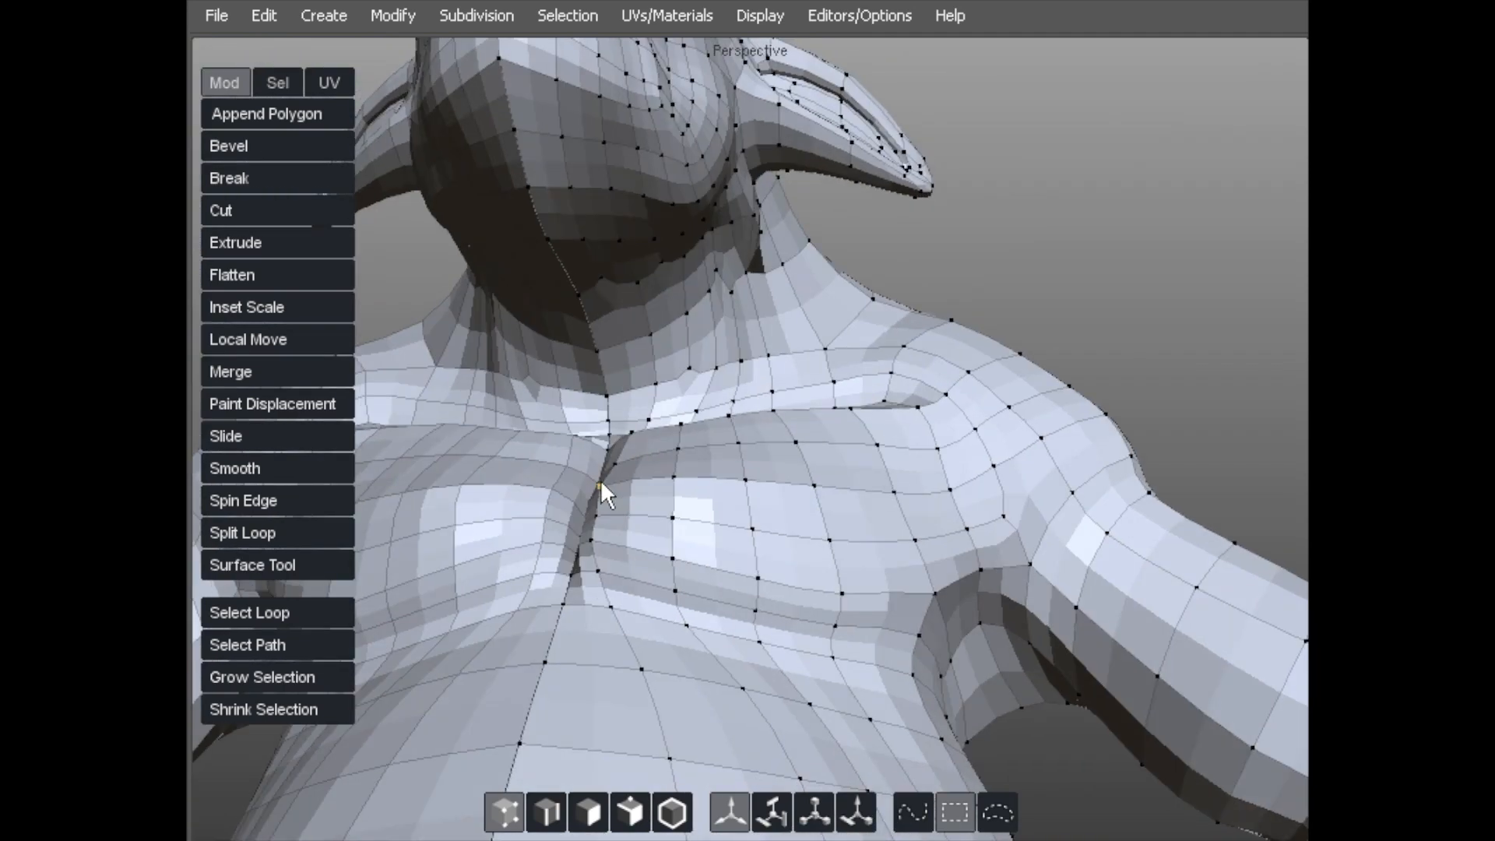
{"action": "middle_click_drag", "start_coordinate": [604, 487], "coordinate": [608, 445]}
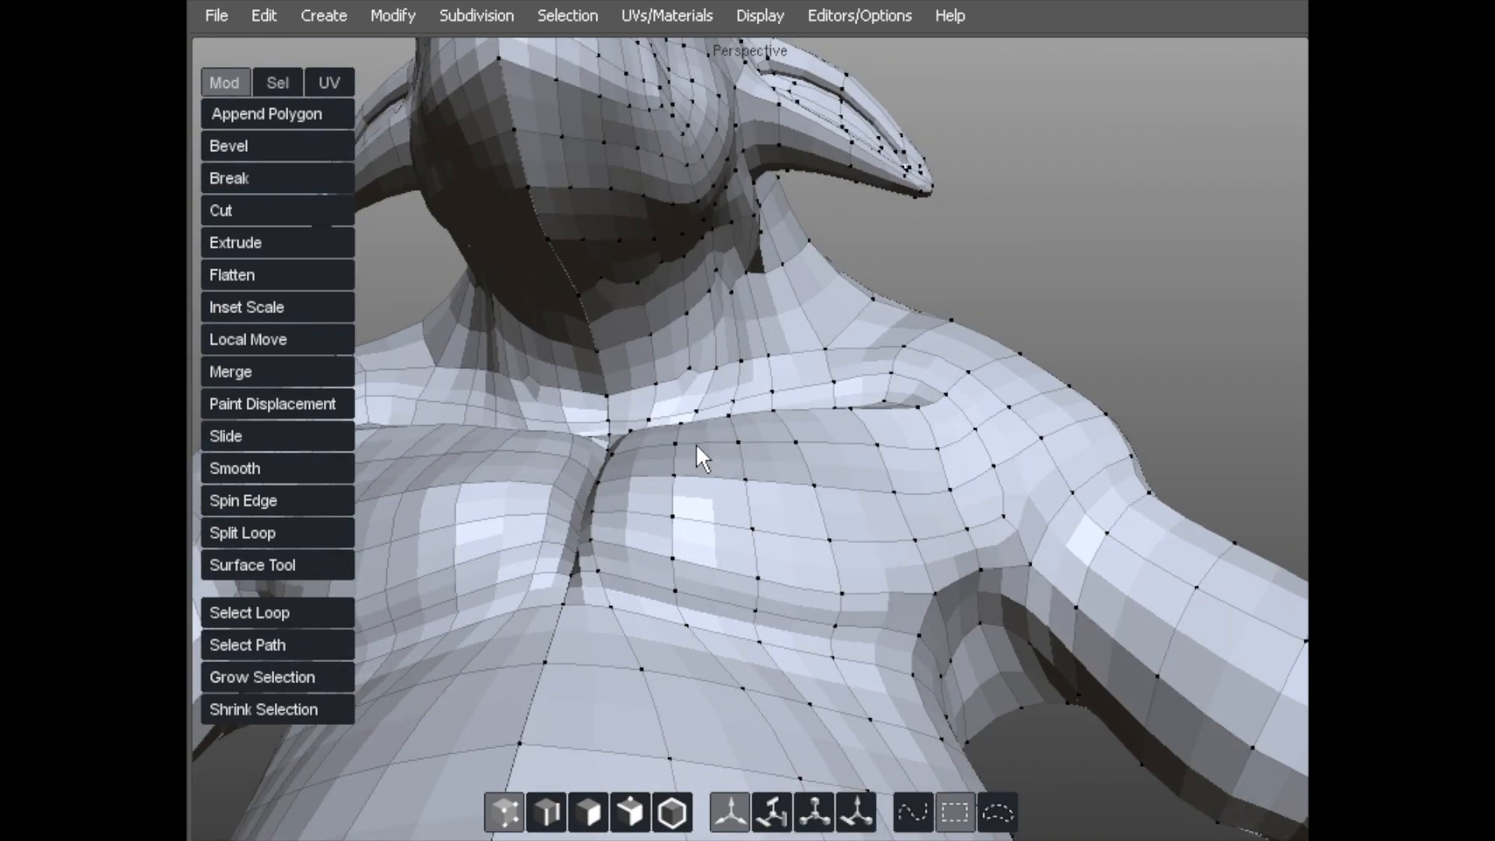
- Reposition individual vertices along the lower border of the pectoral and toward the armpit
{"action": "left_click_drag", "start_coordinate": [813, 475], "coordinate": [705, 555], "text": "alt"}
{"action": "left_click_drag", "start_coordinate": [744, 498], "coordinate": [746, 554], "text": "alt"}
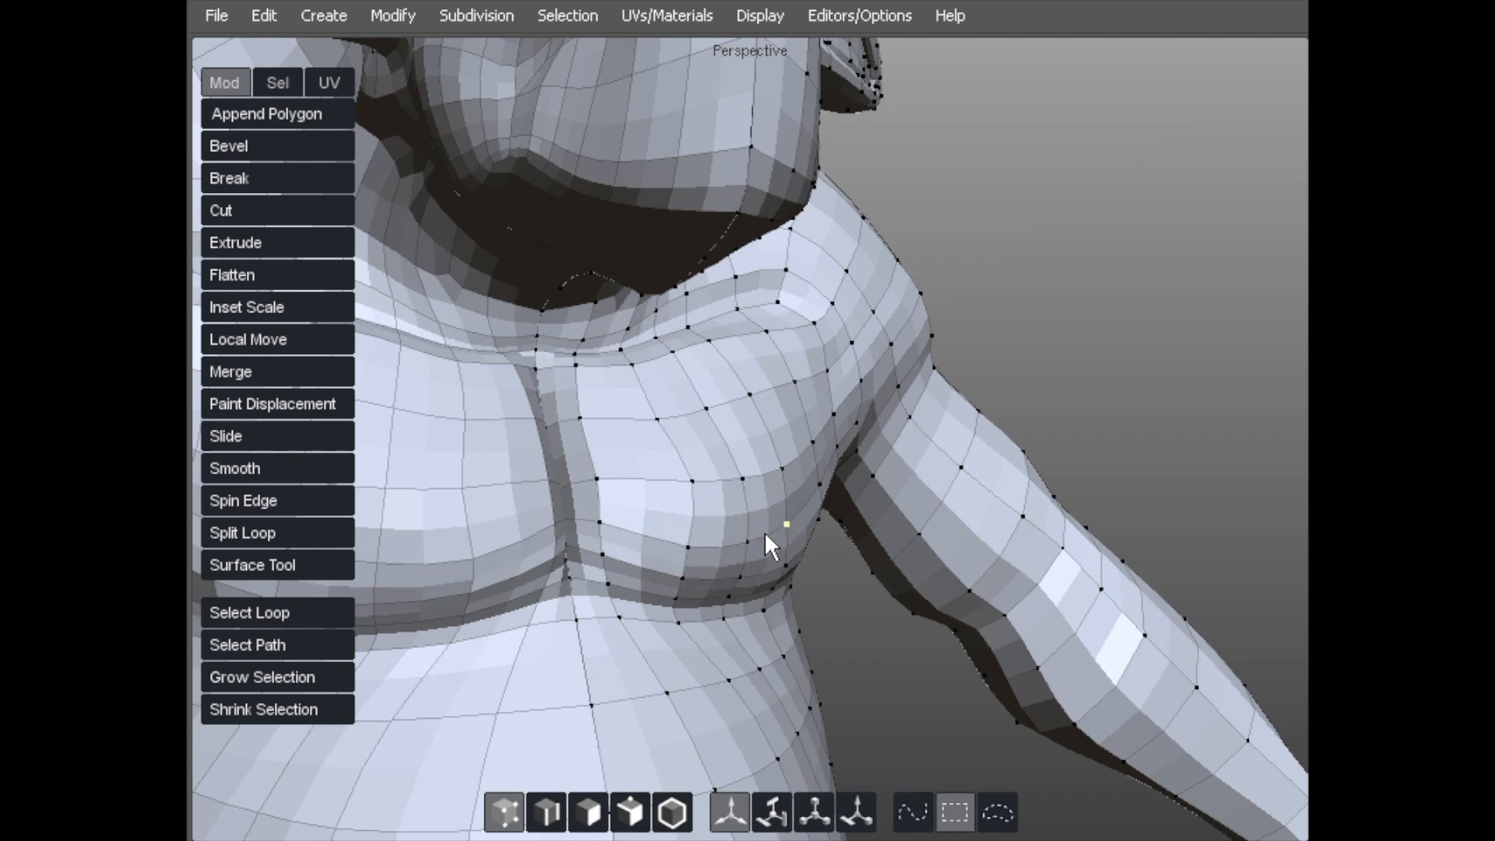
{"action": "left_click_drag", "start_coordinate": [804, 553], "coordinate": [594, 620], "text": "alt"}
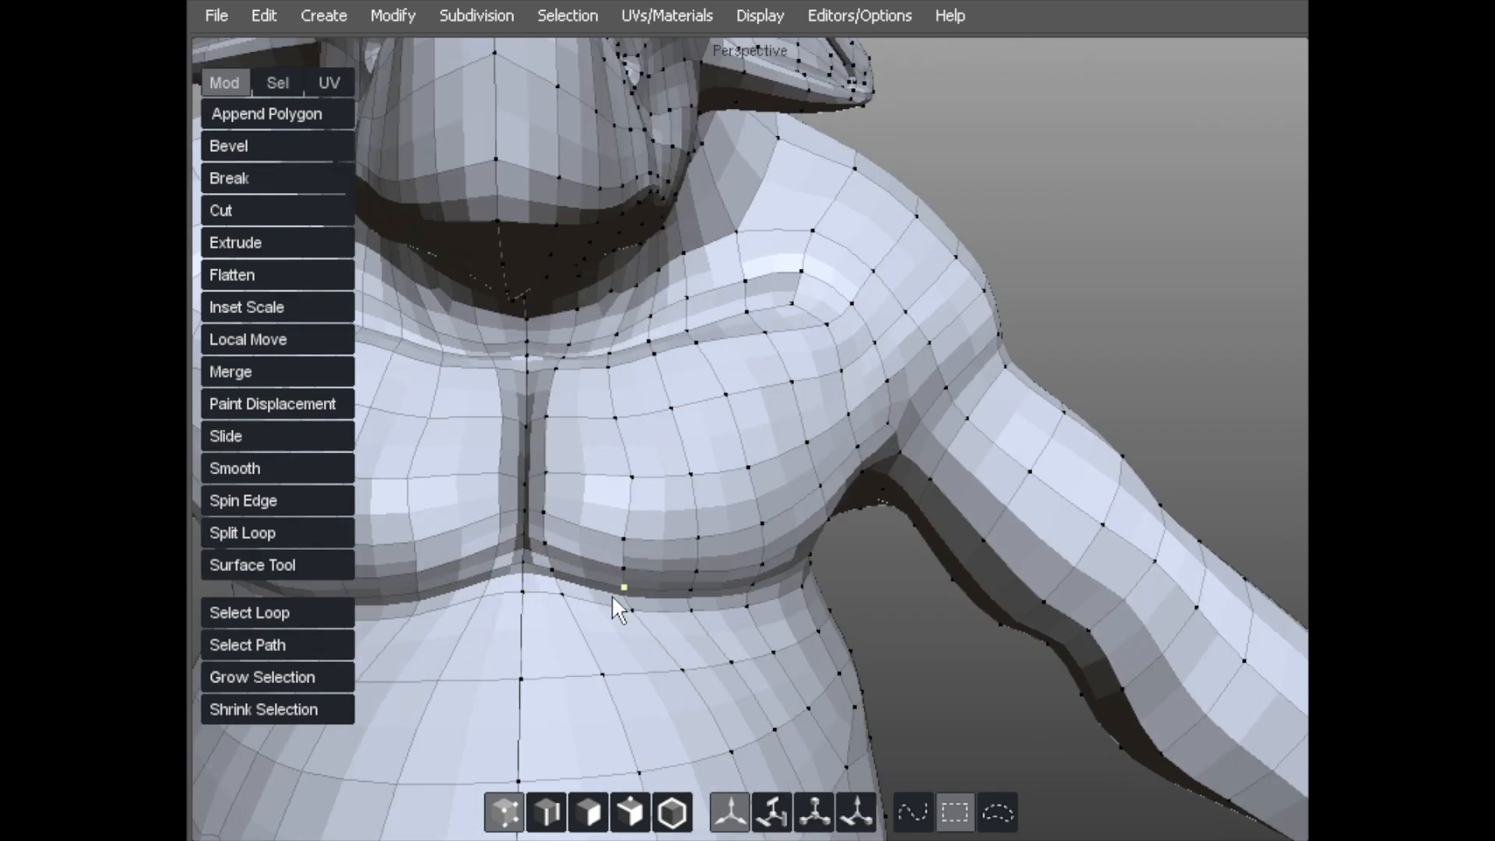
{"action": "left_click_drag", "start_coordinate": [615, 598], "coordinate": [740, 599], "text": "alt"}
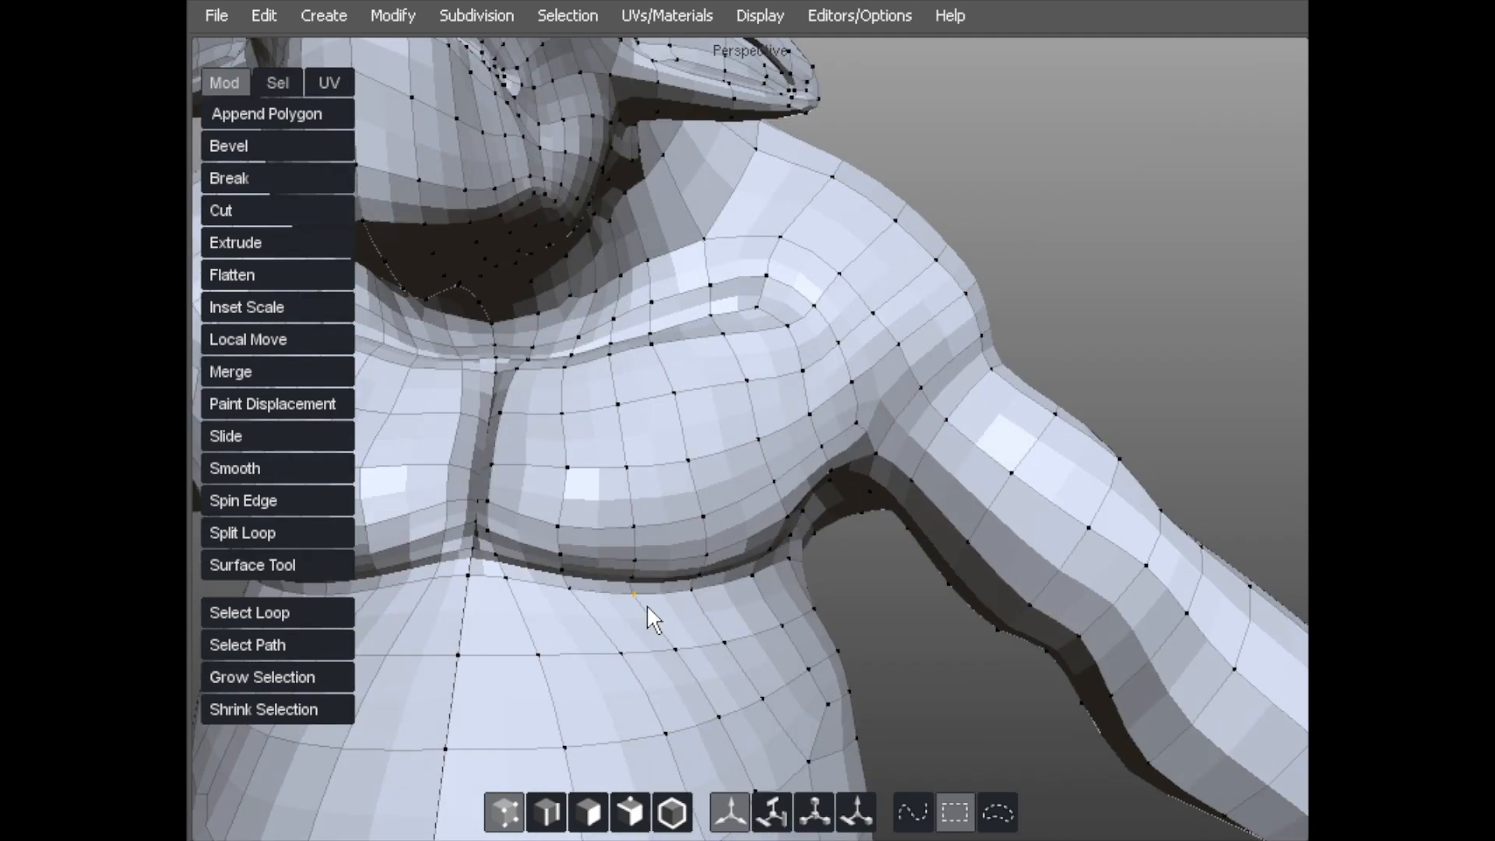
{"action": "left_click_drag", "start_coordinate": [646, 604], "coordinate": [596, 573], "text": "alt"}
{"action": "left_click_drag", "start_coordinate": [728, 578], "coordinate": [884, 540], "text": "alt"}
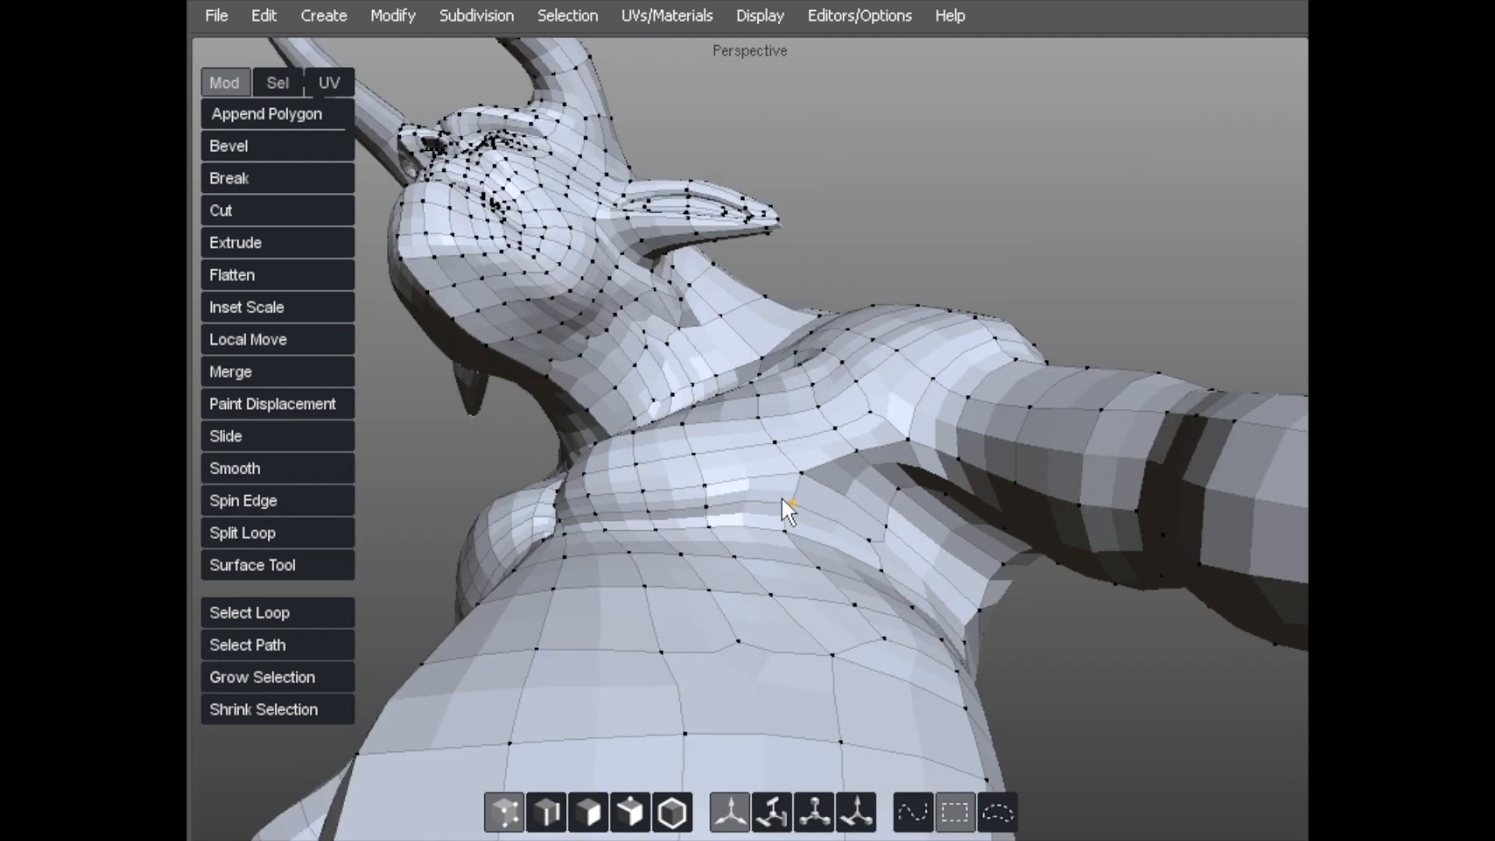
{"action": "left_click_drag", "start_coordinate": [783, 500], "coordinate": [884, 513], "text": "alt"}
{"action": "left_click_drag", "start_coordinate": [722, 494], "coordinate": [875, 411], "text": "alt"}
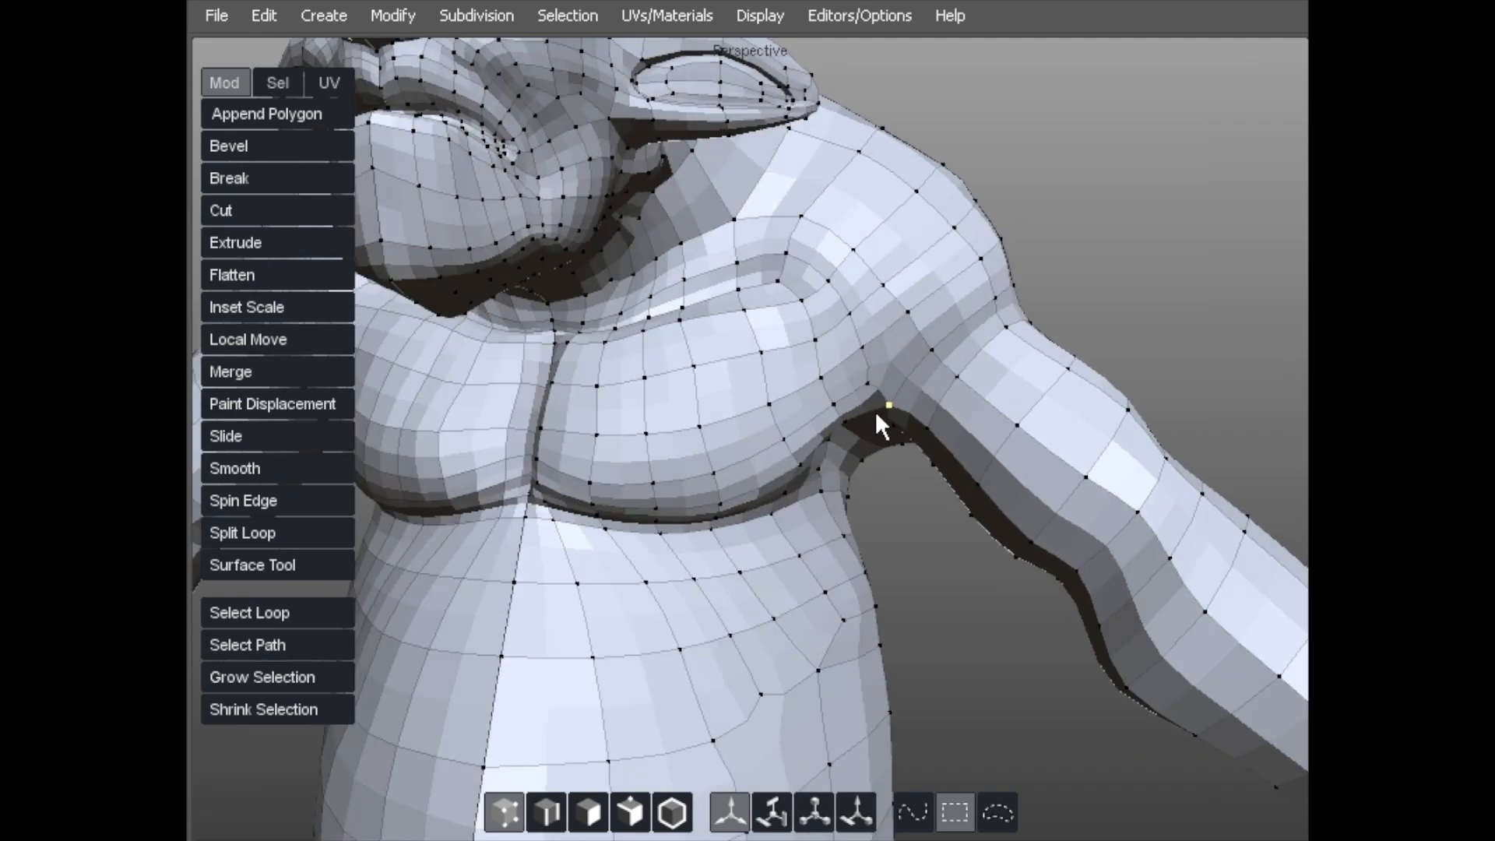
- Pull the vertices along the outer contour of the shoulder slightly inward to refine its silhouette
{"action": "middle_click_drag", "start_coordinate": [883, 376], "coordinate": [995, 322]}
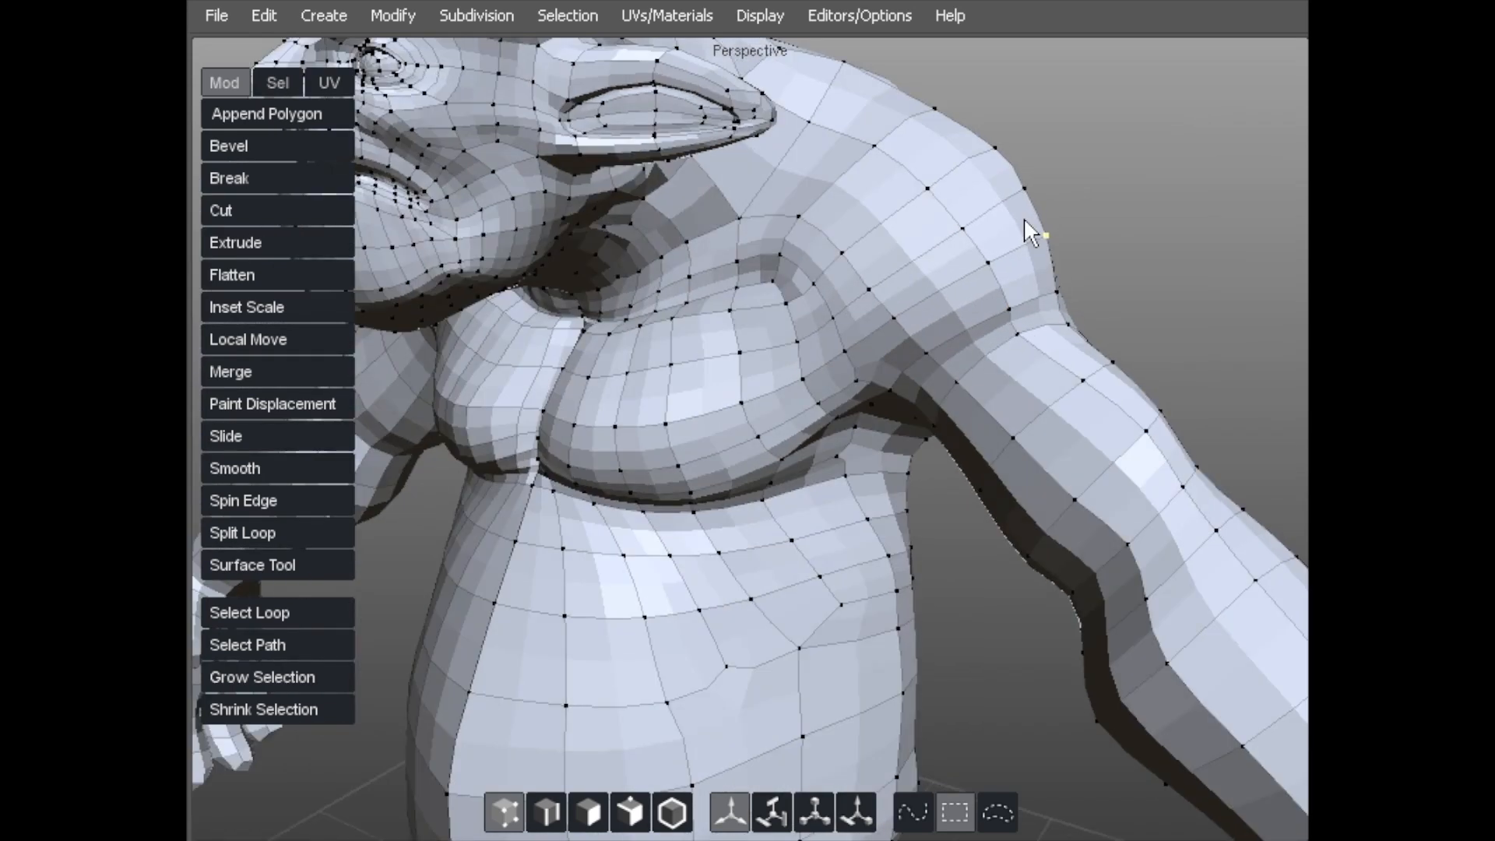
{"action": "left_click_drag", "start_coordinate": [1024, 210], "coordinate": [1018, 203]}
{"action": "left_click_drag", "start_coordinate": [992, 152], "coordinate": [989, 165]}
{"action": "left_click_drag", "start_coordinate": [913, 129], "coordinate": [896, 154]}
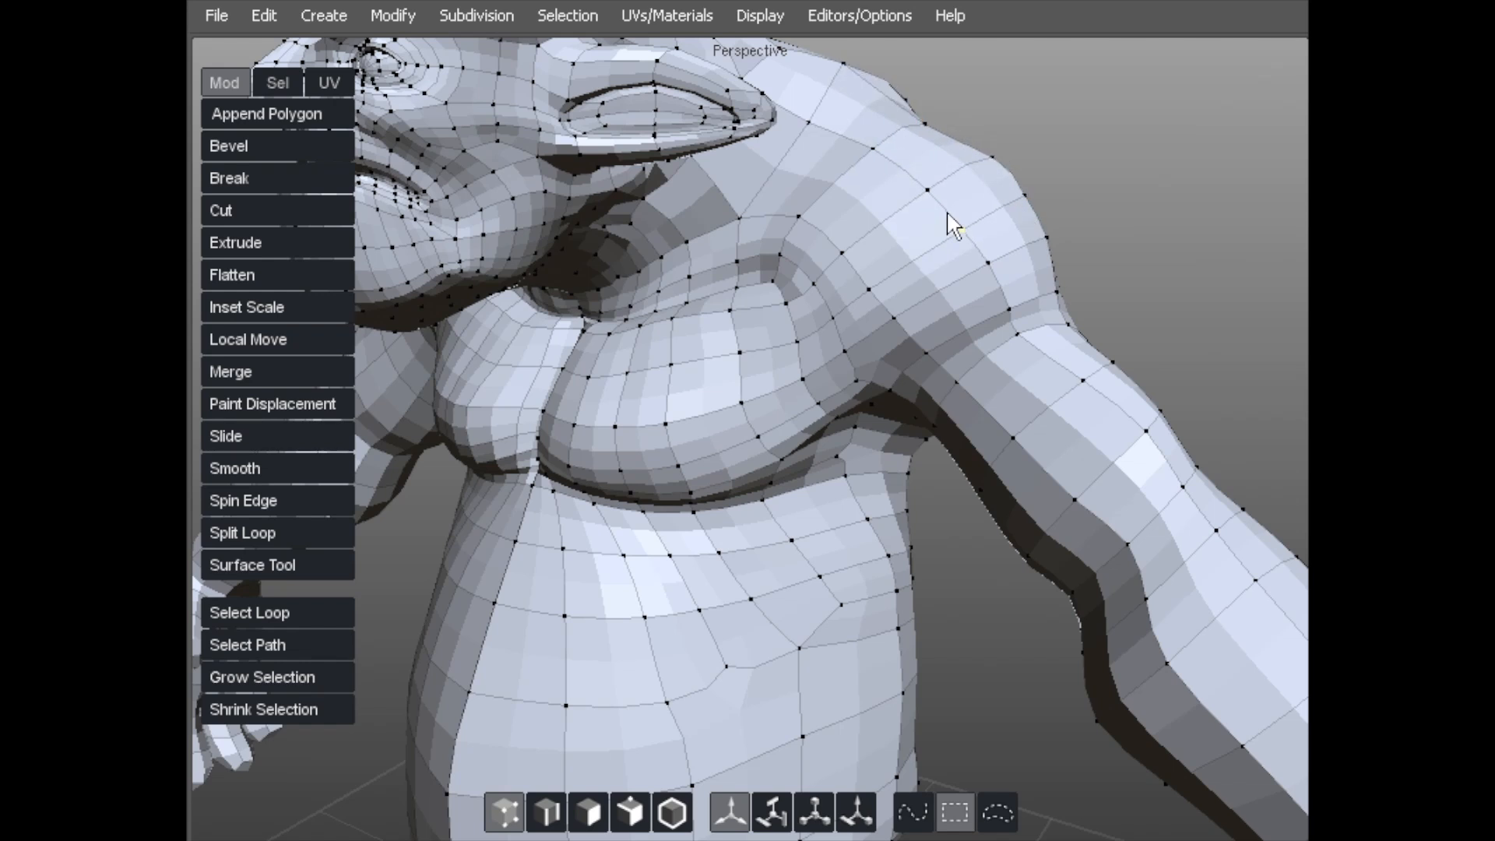
{"action": "left_click_drag", "start_coordinate": [982, 173], "coordinate": [977, 176]}
- Return to the unsmoothed mesh and move a vertex on the side of the neck below the ear
{"action": "middle_click_drag", "start_coordinate": [950, 268], "coordinate": [633, 241]}
{"action": "middle_click_drag", "start_coordinate": [598, 401], "coordinate": [648, 308]}
{"action": "left_click_drag", "start_coordinate": [647, 308], "coordinate": [693, 278]}
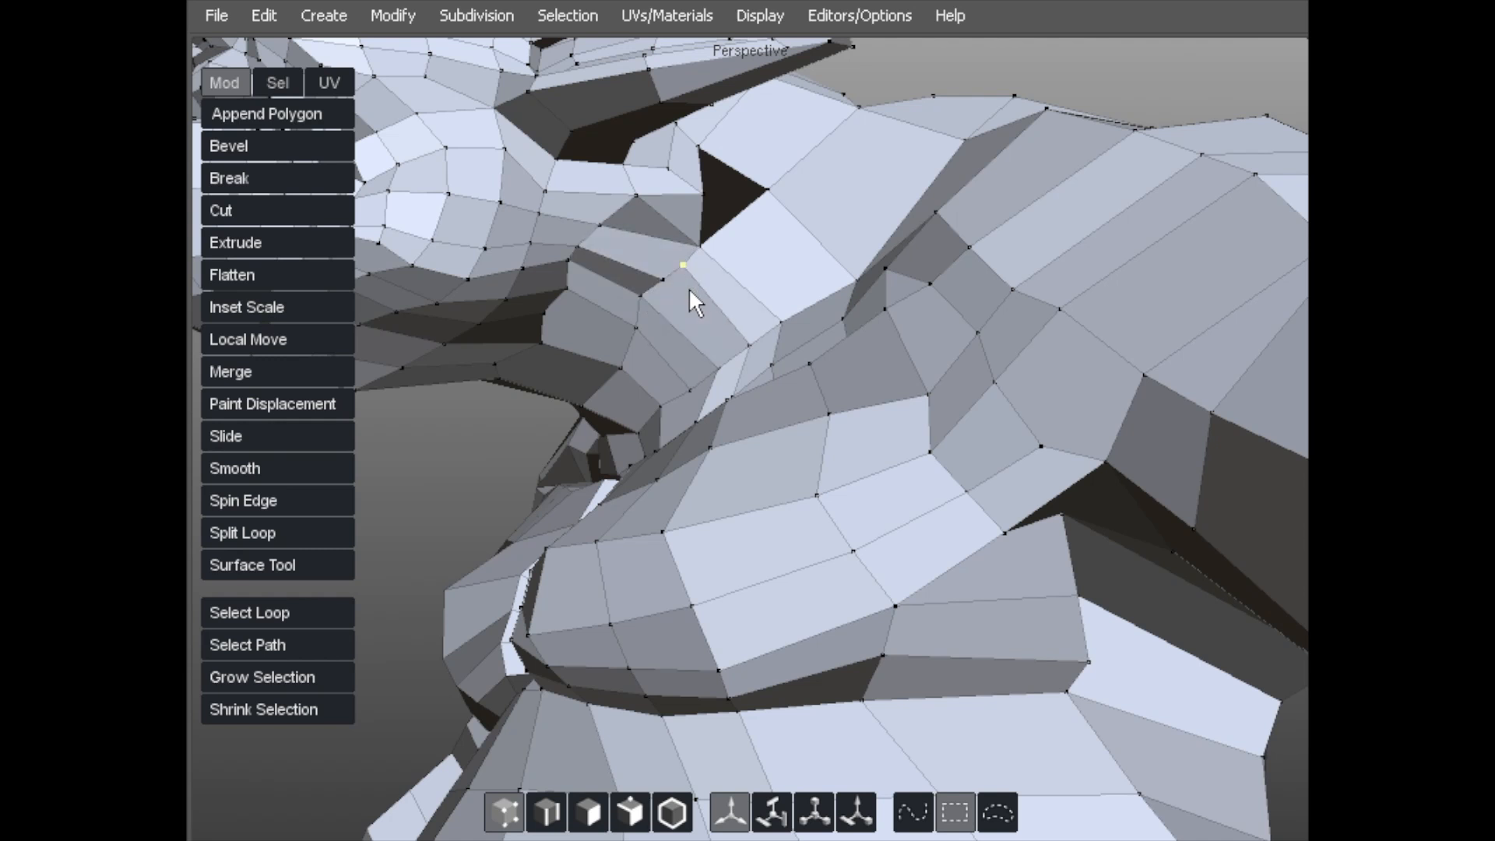
- Select the faces running from the side of the neck over the trapezius and split them lengthwise
{"action": "middle_click_drag", "start_coordinate": [700, 280], "coordinate": [761, 293]}
{"action": "left_click", "coordinate": [793, 226]}
{"action": "left_click", "coordinate": [853, 157], "text": "shift"}
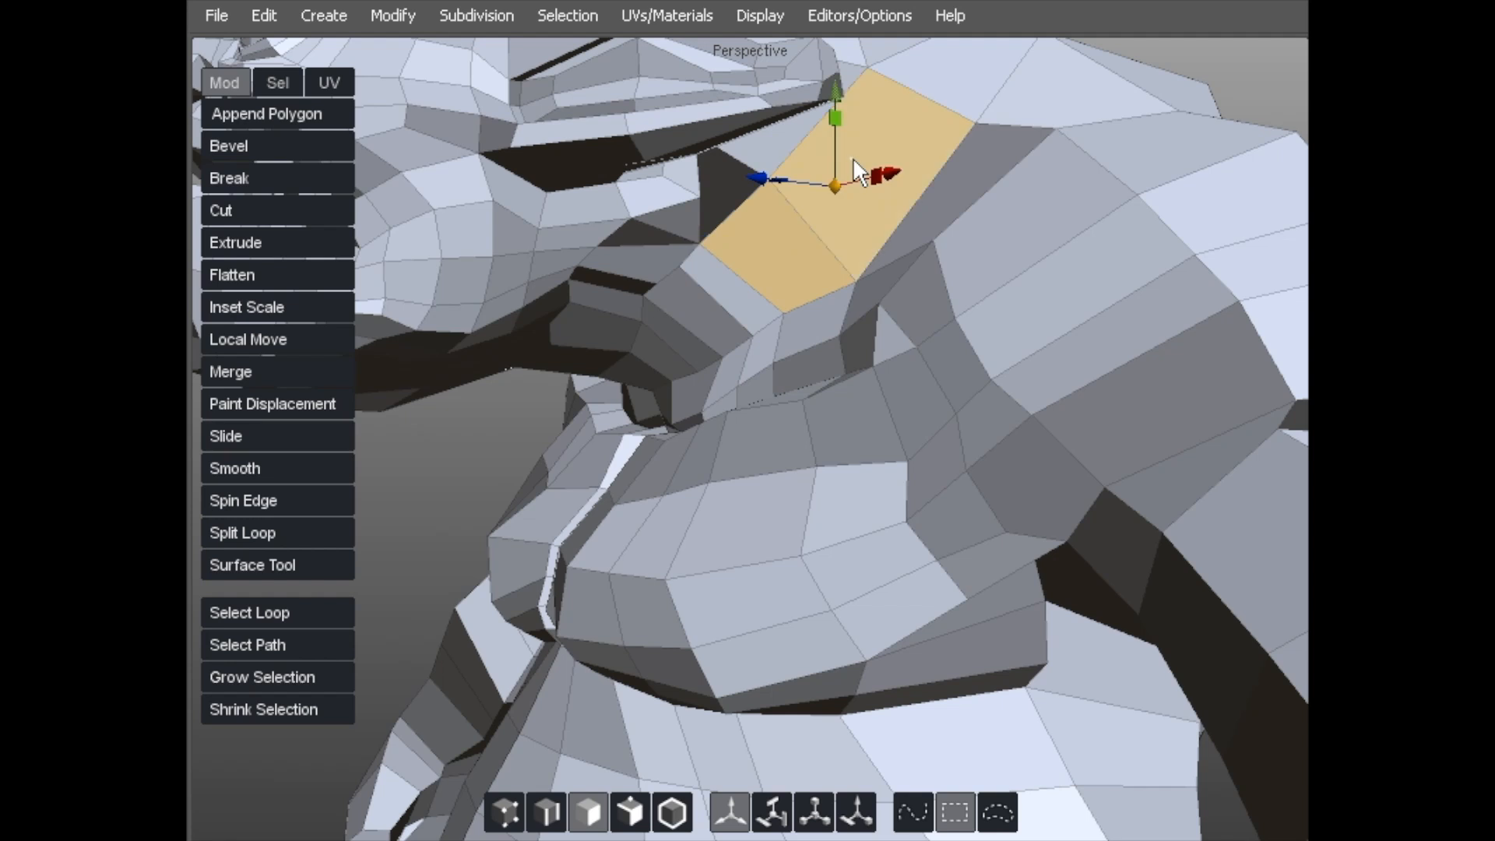
{"action": "key", "text": "alt+l"}
- Reposition the vertices across the upper back and the rear of the shoulder to even out the new edge row
{"action": "right_click_drag", "start_coordinate": [841, 156], "coordinate": [693, 222], "text": "alt"}
{"action": "left_click_drag", "start_coordinate": [705, 234], "coordinate": [730, 292], "text": "alt"}
{"action": "left_click_drag", "start_coordinate": [950, 203], "coordinate": [716, 362], "text": "alt"}
{"action": "key", "text": "s"}
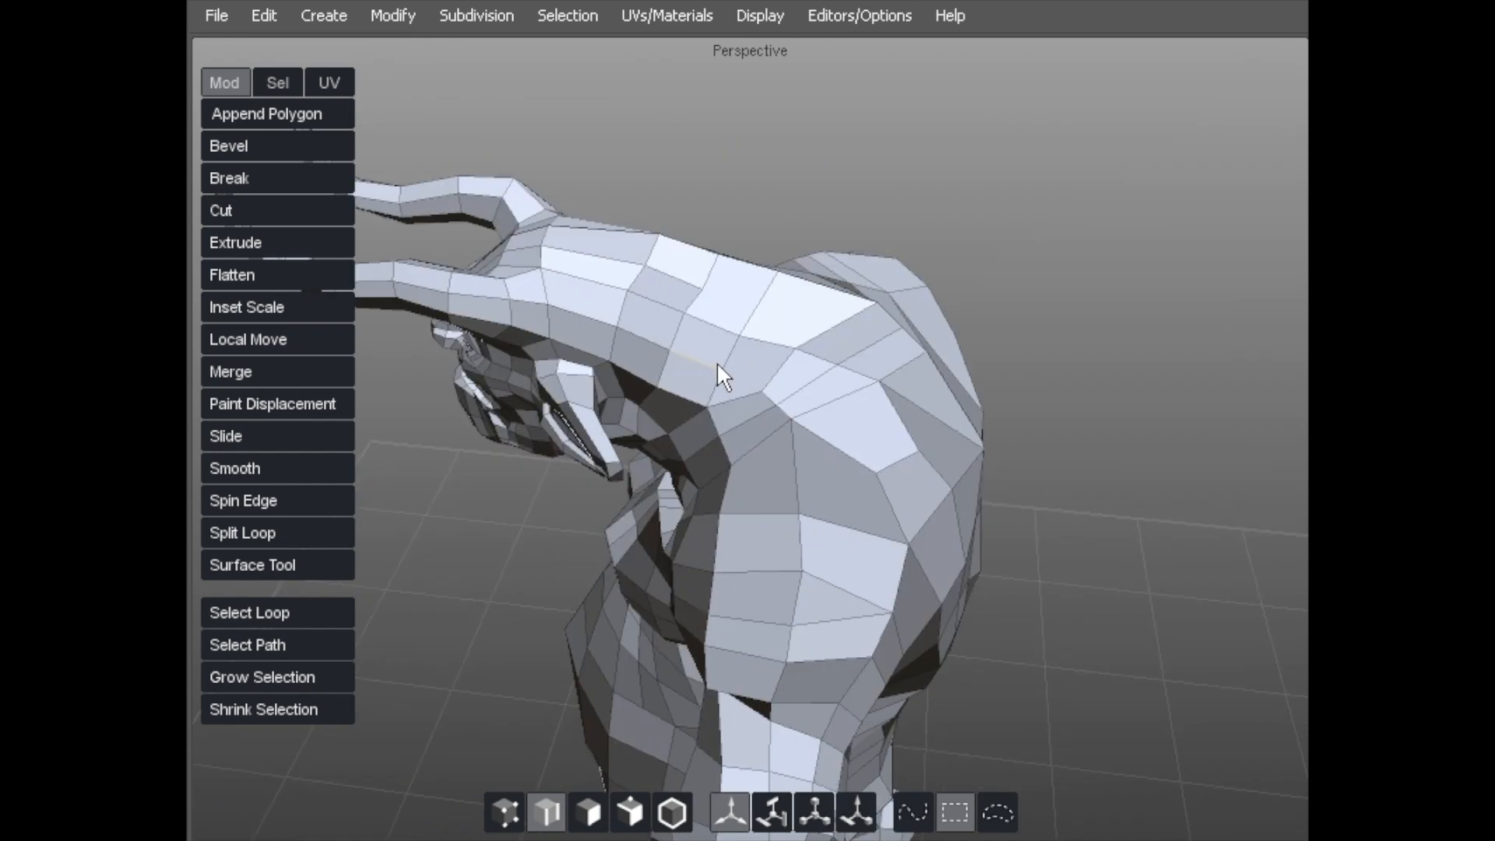
{"action": "key", "text": "a"}
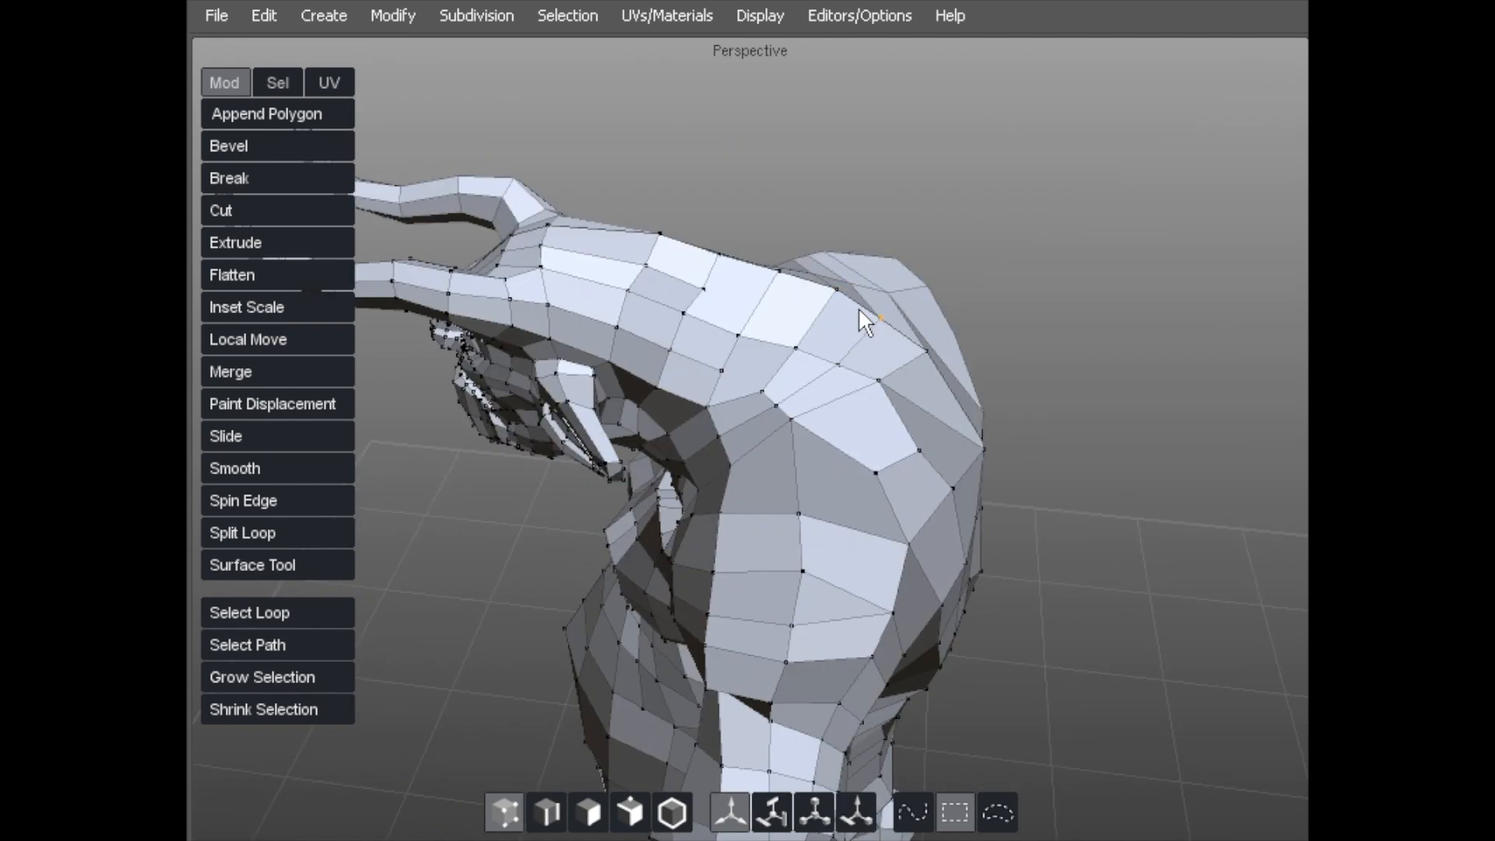
{"action": "left_click_drag", "start_coordinate": [858, 307], "coordinate": [854, 307]}
{"action": "left_click_drag", "start_coordinate": [862, 365], "coordinate": [868, 376]}
{"action": "left_click_drag", "start_coordinate": [800, 417], "coordinate": [824, 438]}
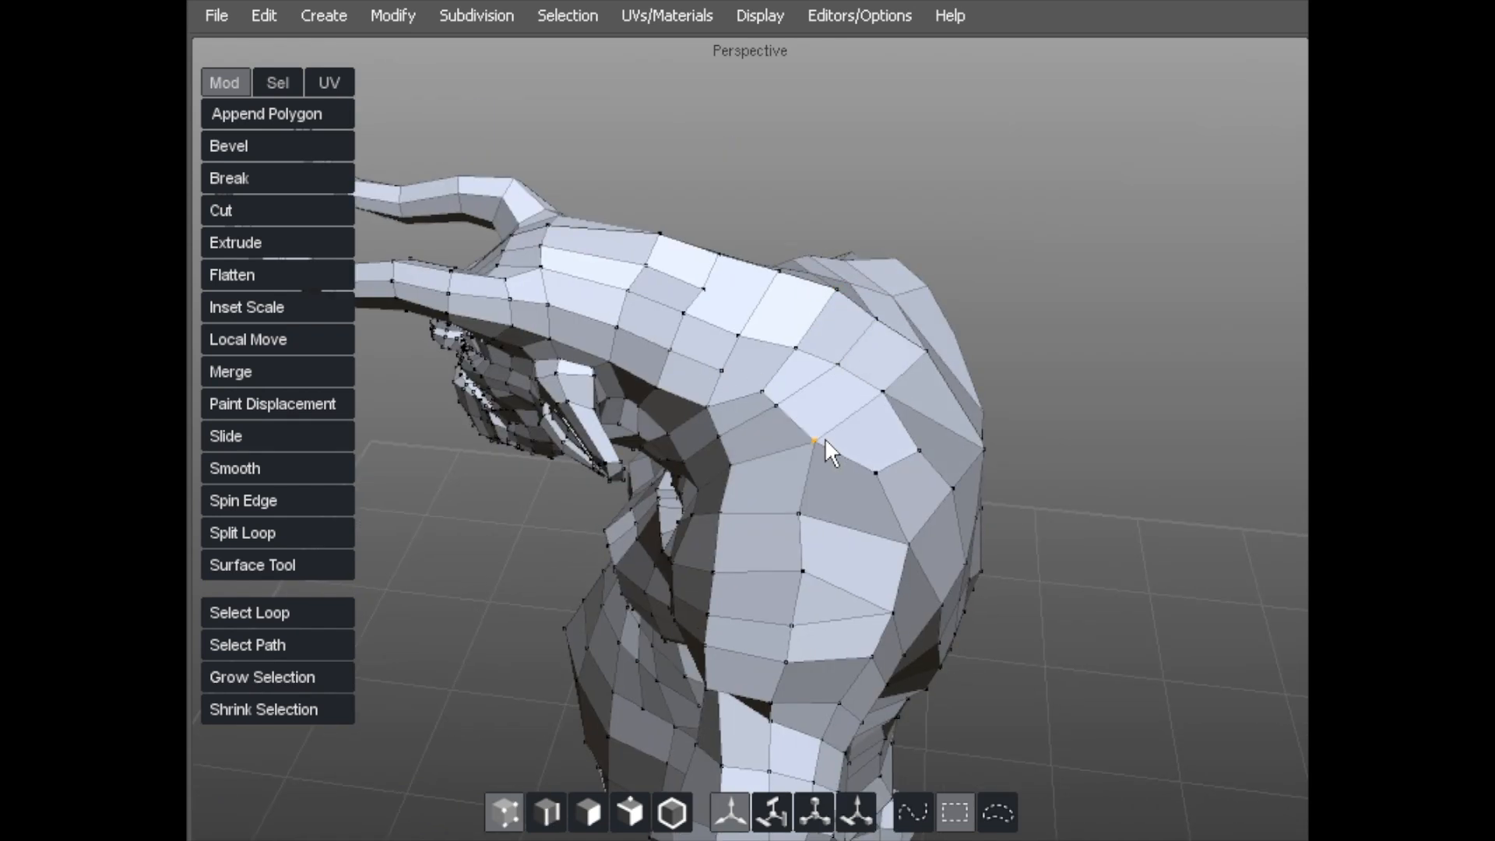
{"action": "left_click_drag", "start_coordinate": [764, 399], "coordinate": [770, 413]}
- Connect two vertices where the back of the neck meets the shoulder with a new edge
{"action": "left_click", "coordinate": [752, 393]}
{"action": "left_click", "coordinate": [716, 369], "text": "shift"}
{"action": "key", "text": "x"}
{"action": "scroll", "coordinate": [804, 335], "scroll_direction": "up", "scroll_amount": 2}
{"action": "left_click", "coordinate": [942, 138]}
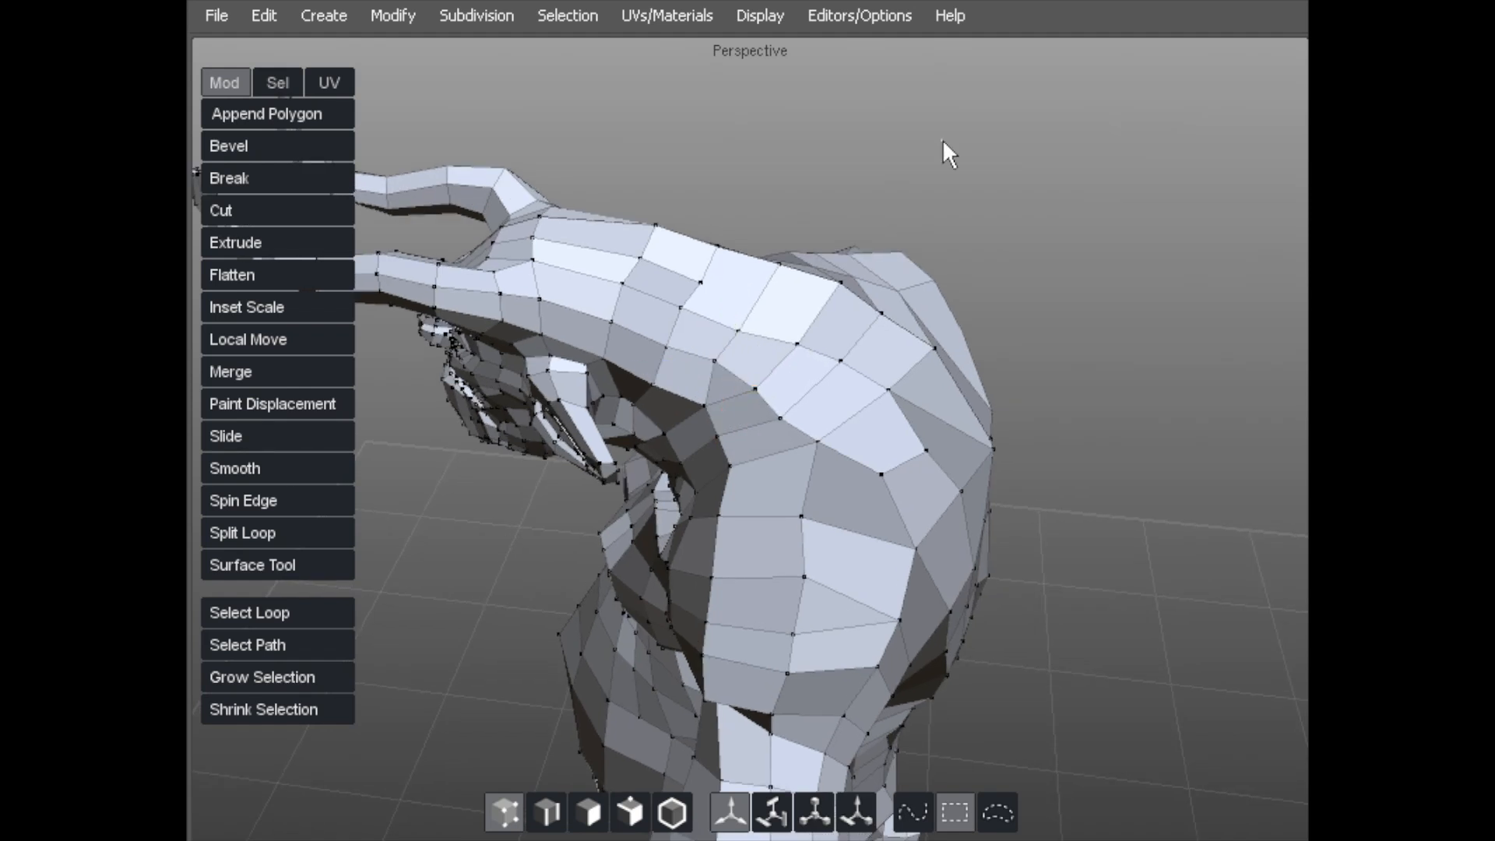
- Cut a new edge across the faces of the upper back toward the shoulder, and return to vertex selection
{"action": "key", "text": "shift+x"}
{"action": "left_click", "coordinate": [700, 289]}
{"action": "left_click", "coordinate": [762, 302]}
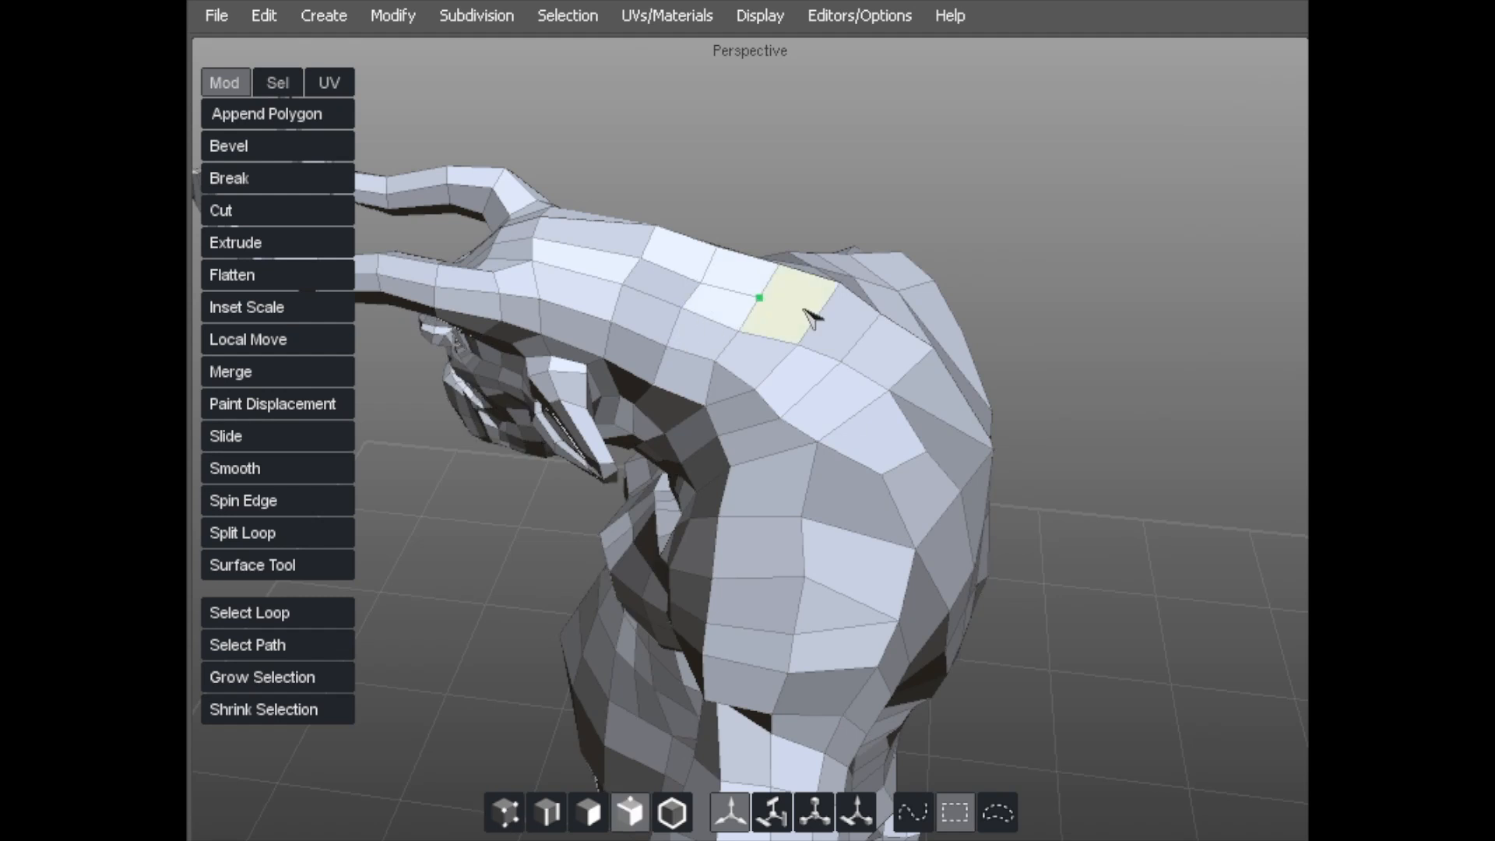
{"action": "middle_click_drag", "start_coordinate": [827, 319], "coordinate": [746, 381]}
{"action": "left_click", "coordinate": [794, 540]}
{"action": "key", "text": "a"}
- Rework the vertices on the side of the neck below the ear to even out the edge flow
{"action": "middle_click_drag", "start_coordinate": [558, 424], "coordinate": [717, 358]}
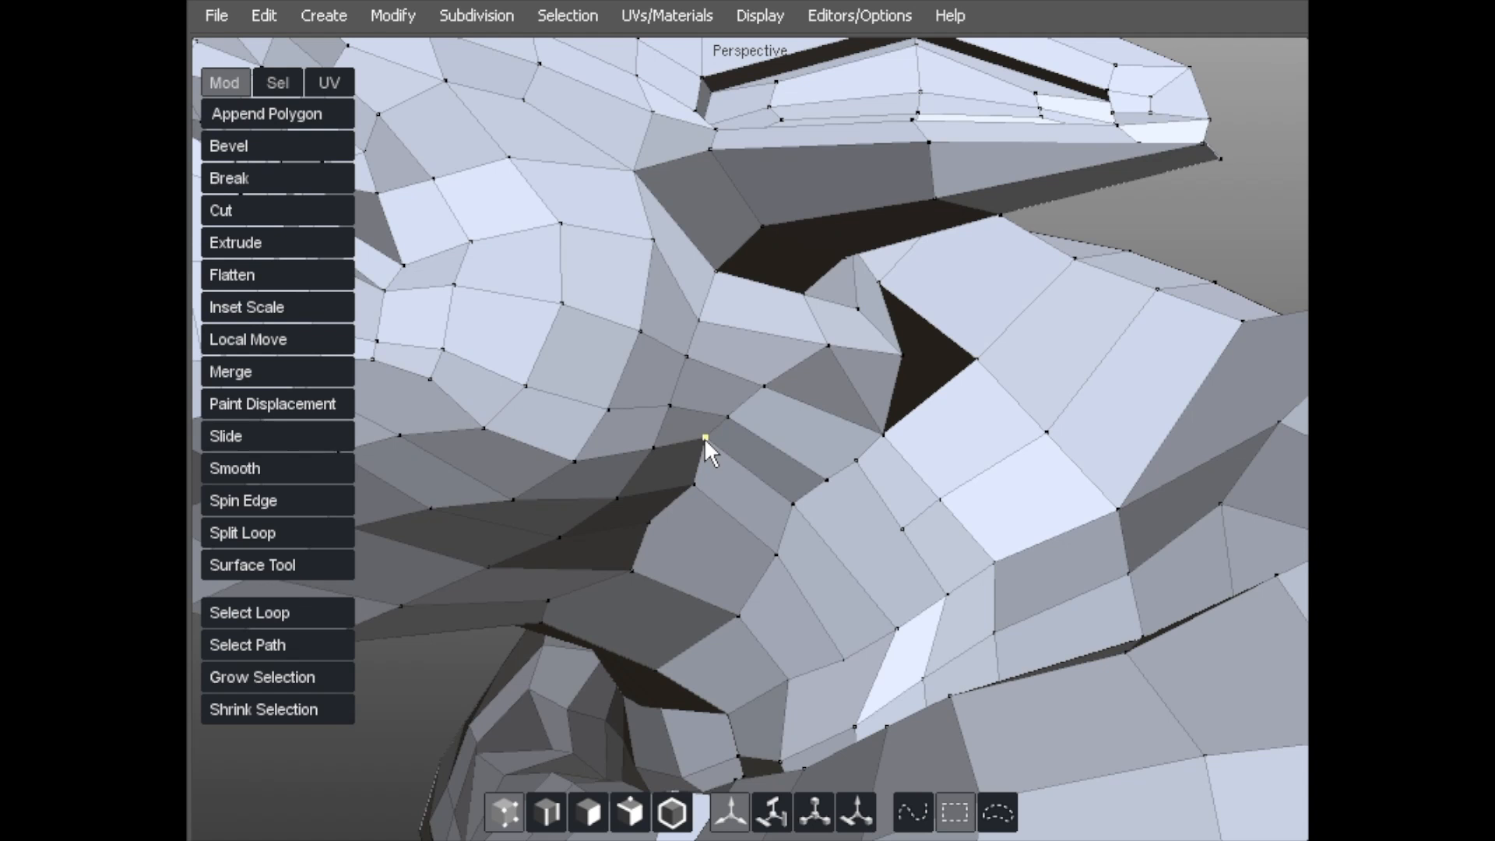
{"action": "middle_click_drag", "start_coordinate": [679, 442], "coordinate": [676, 329]}
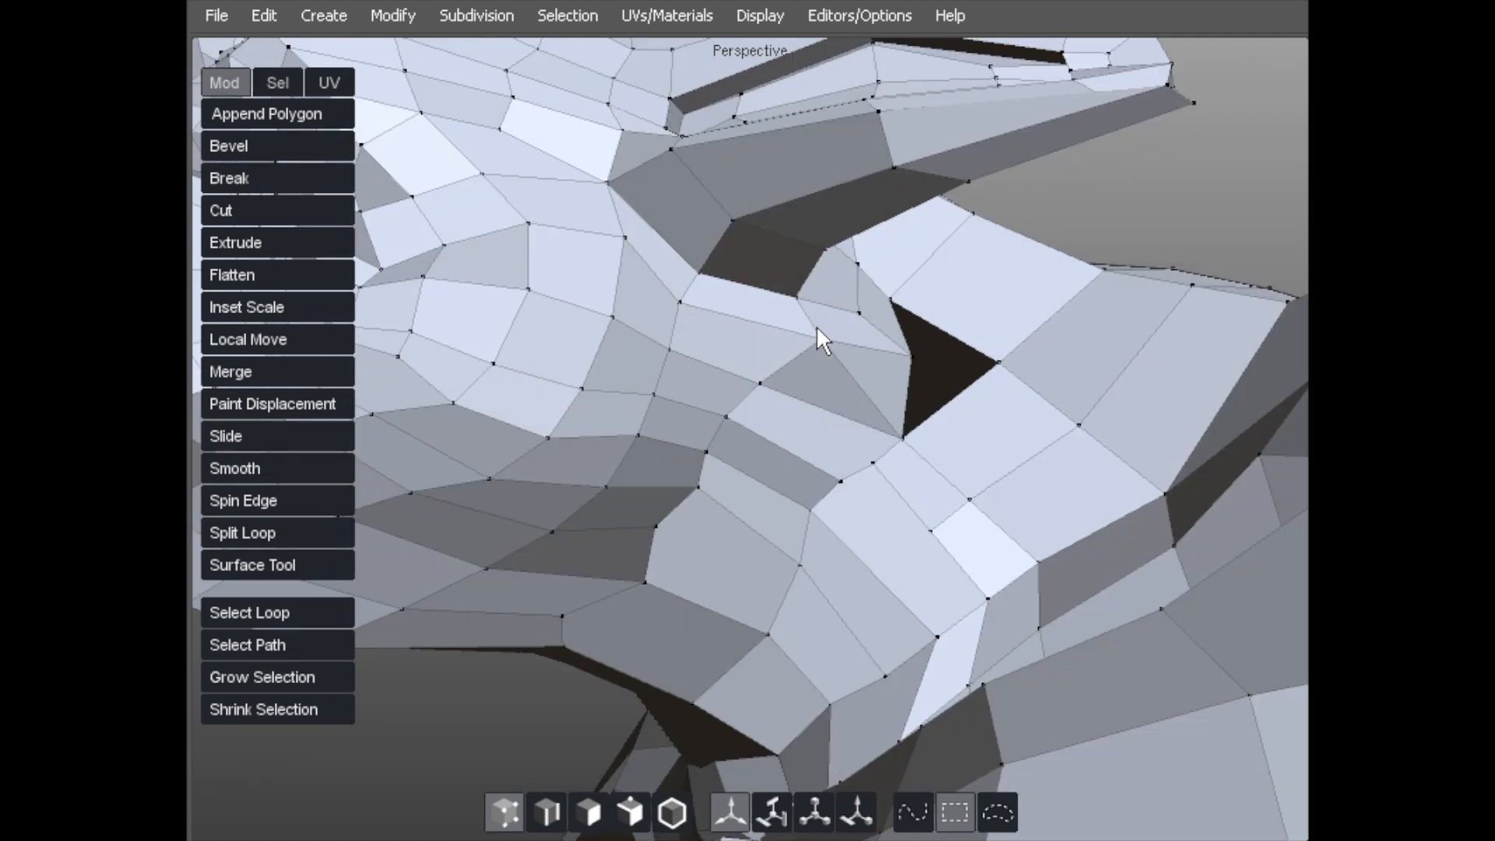
{"action": "left_click_drag", "start_coordinate": [816, 325], "coordinate": [776, 330]}
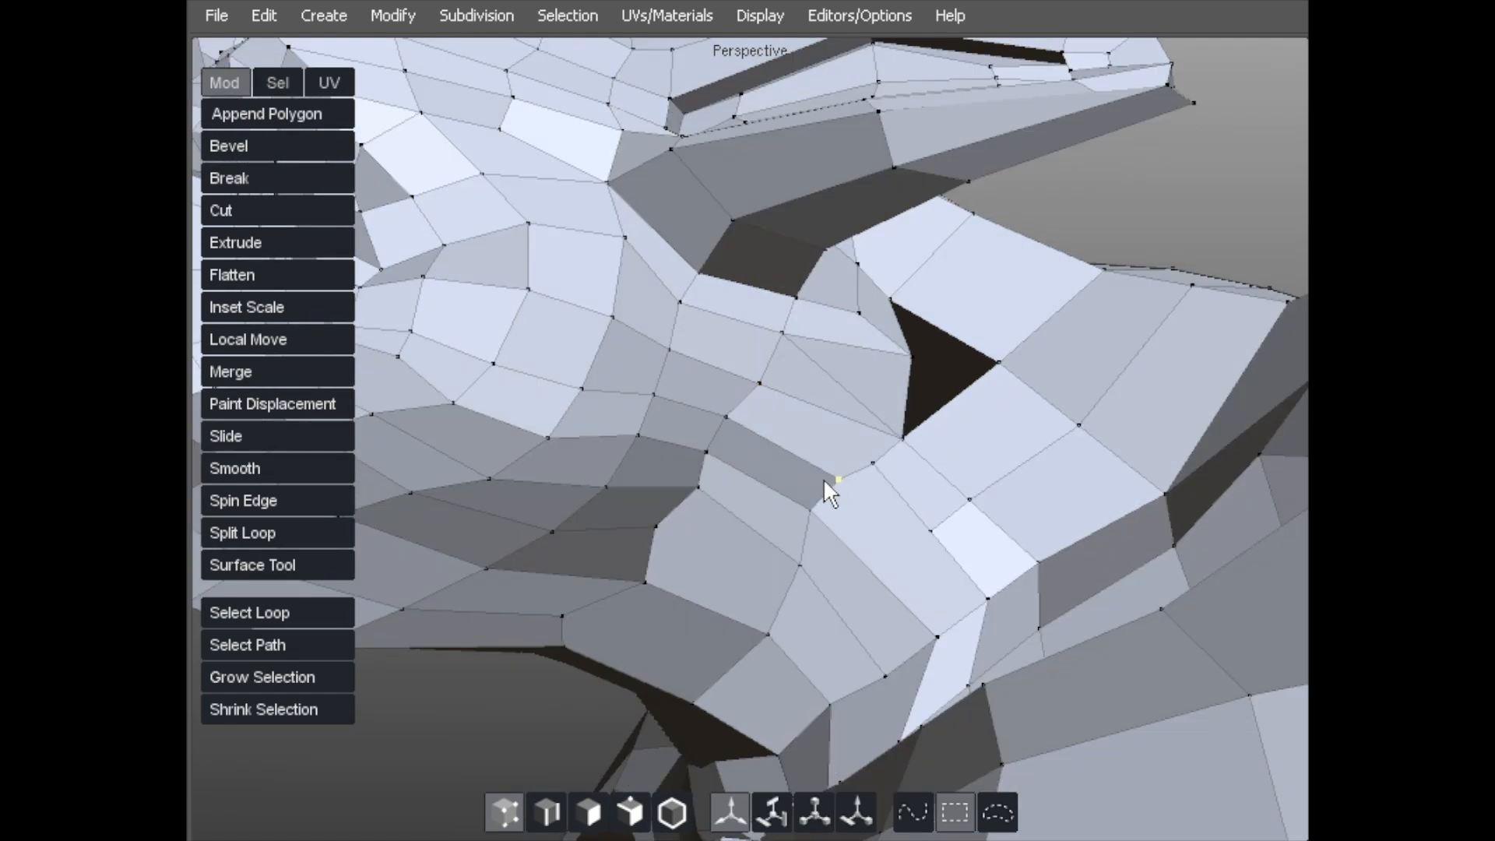
{"action": "middle_click_drag", "start_coordinate": [851, 507], "coordinate": [907, 555]}
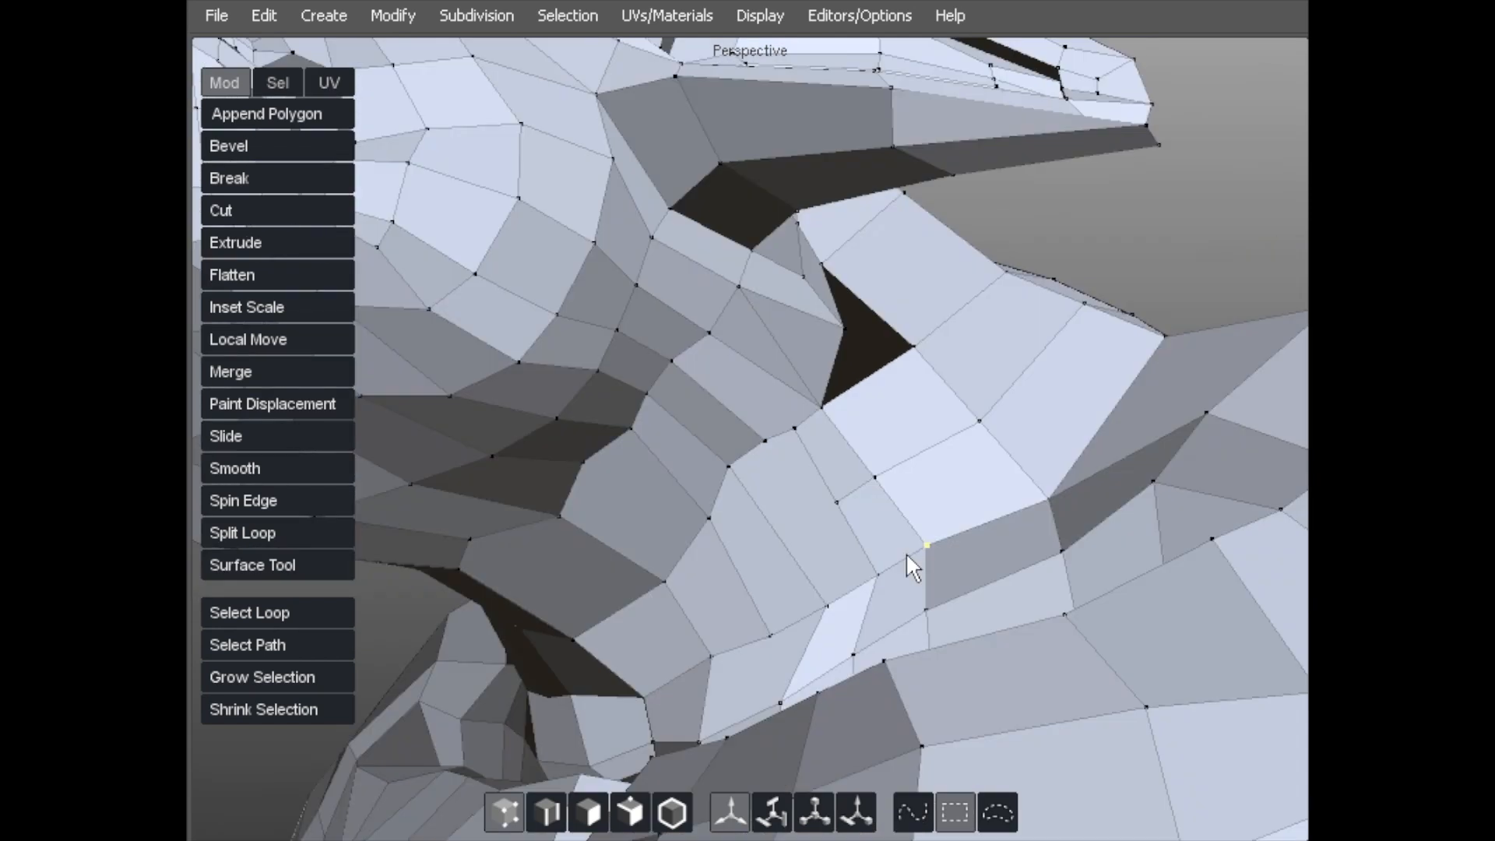
{"action": "left_click", "coordinate": [853, 491]}
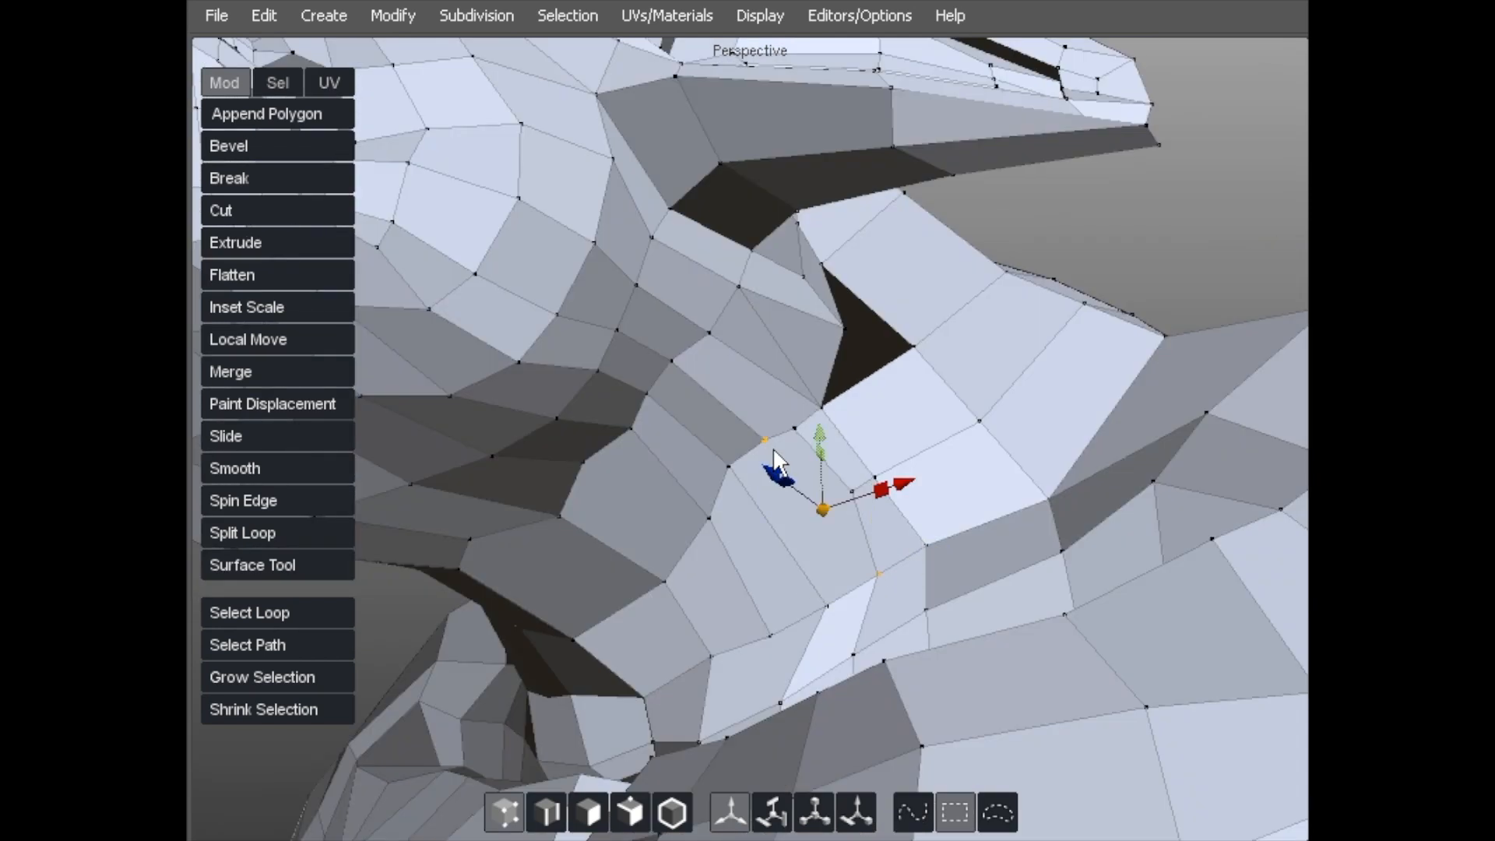
{"action": "middle_click_drag", "start_coordinate": [609, 649], "coordinate": [634, 615]}
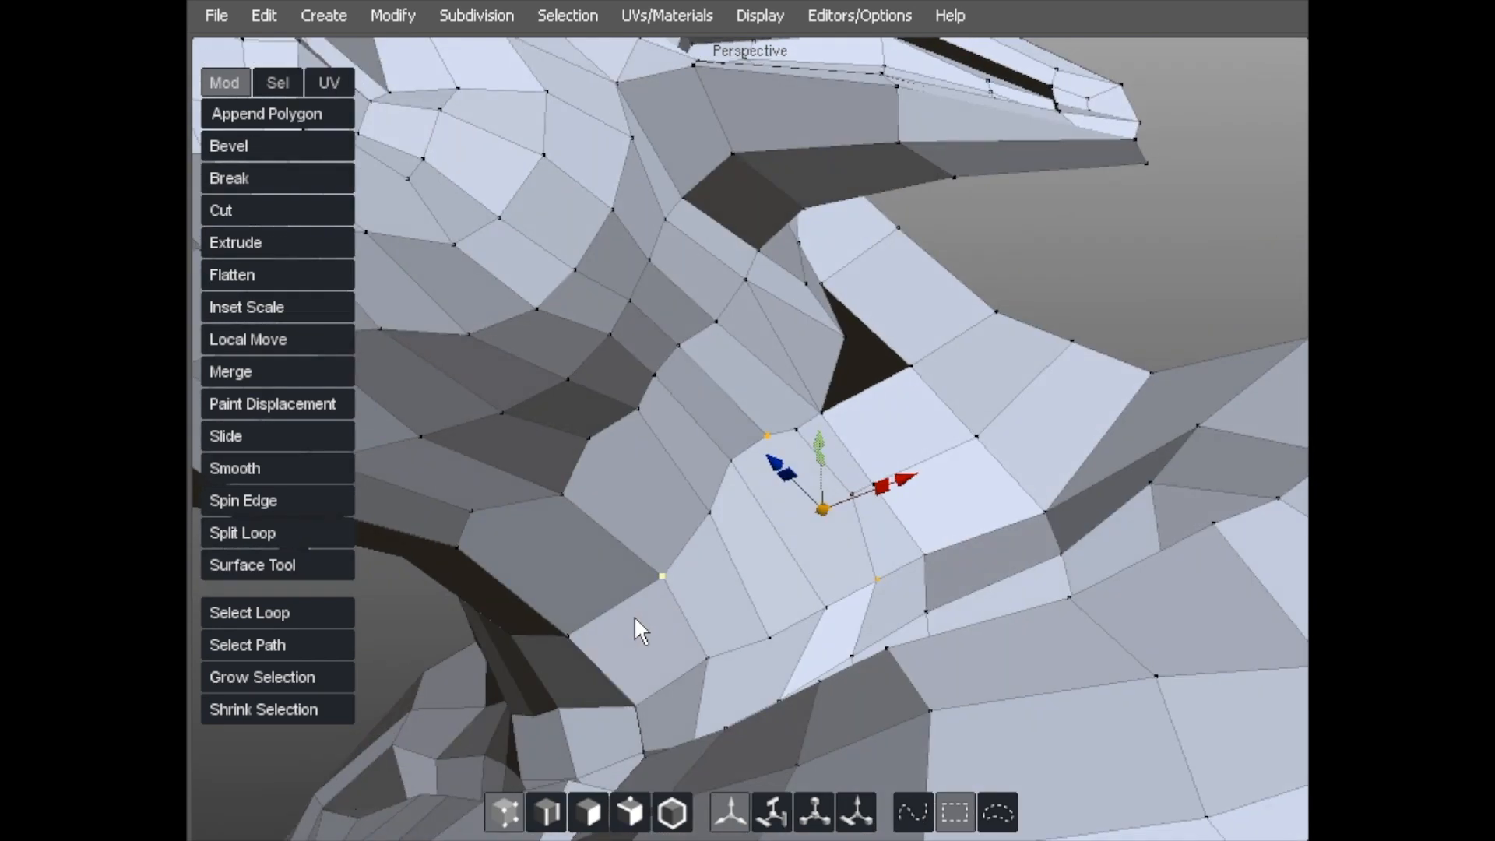
- Select the strip of faces at the base of the neck and split it lengthwise
{"action": "key", "text": "d"}
{"action": "left_click", "coordinate": [631, 632]}
{"action": "left_click", "coordinate": [725, 596], "text": "shift"}
{"action": "left_click", "coordinate": [754, 554], "text": "shift"}
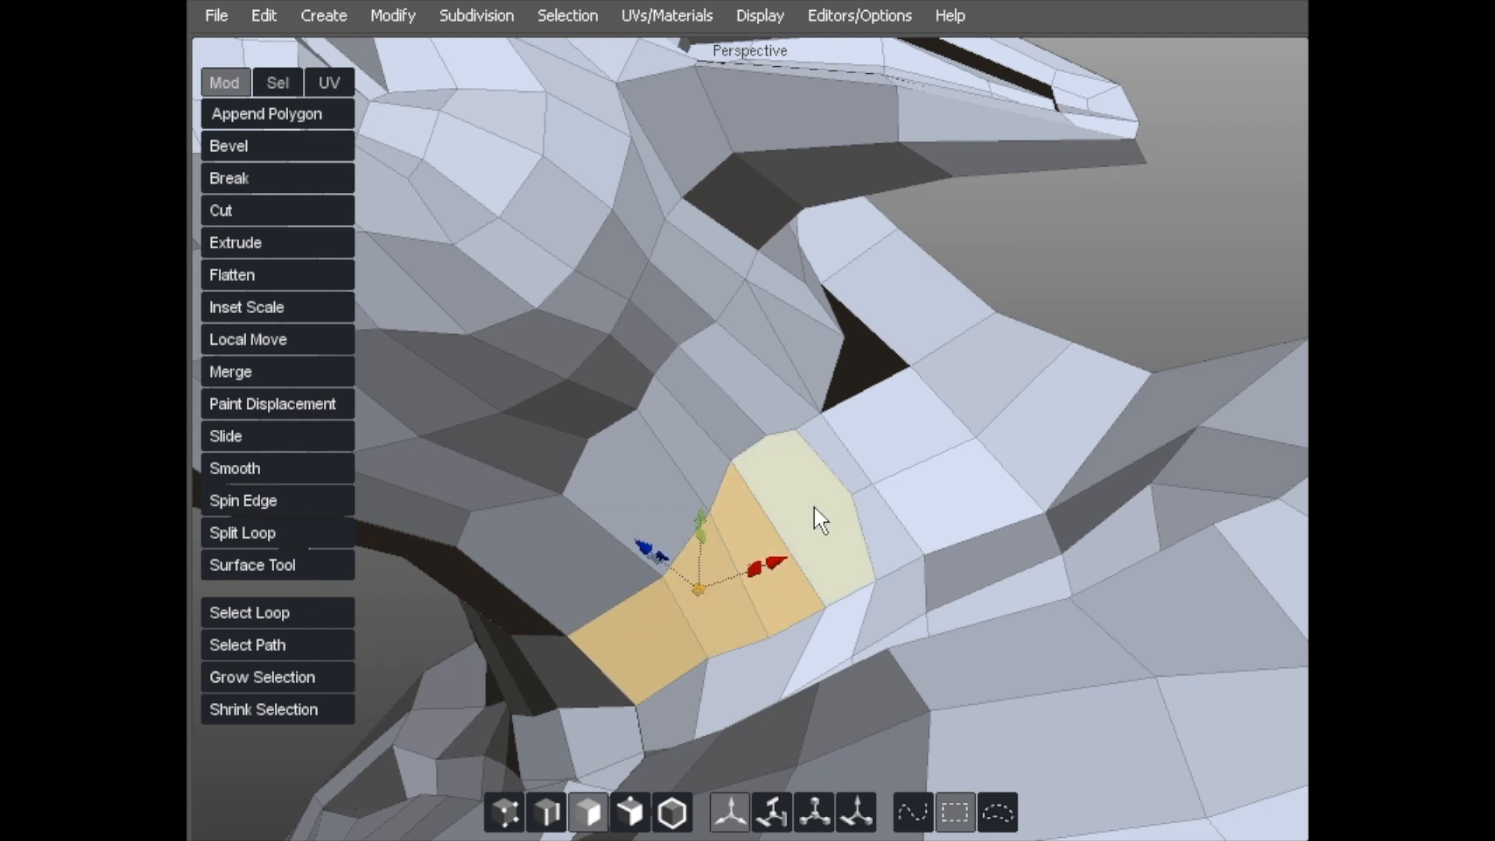
{"action": "key", "text": "s"}
{"action": "key", "text": "a"}
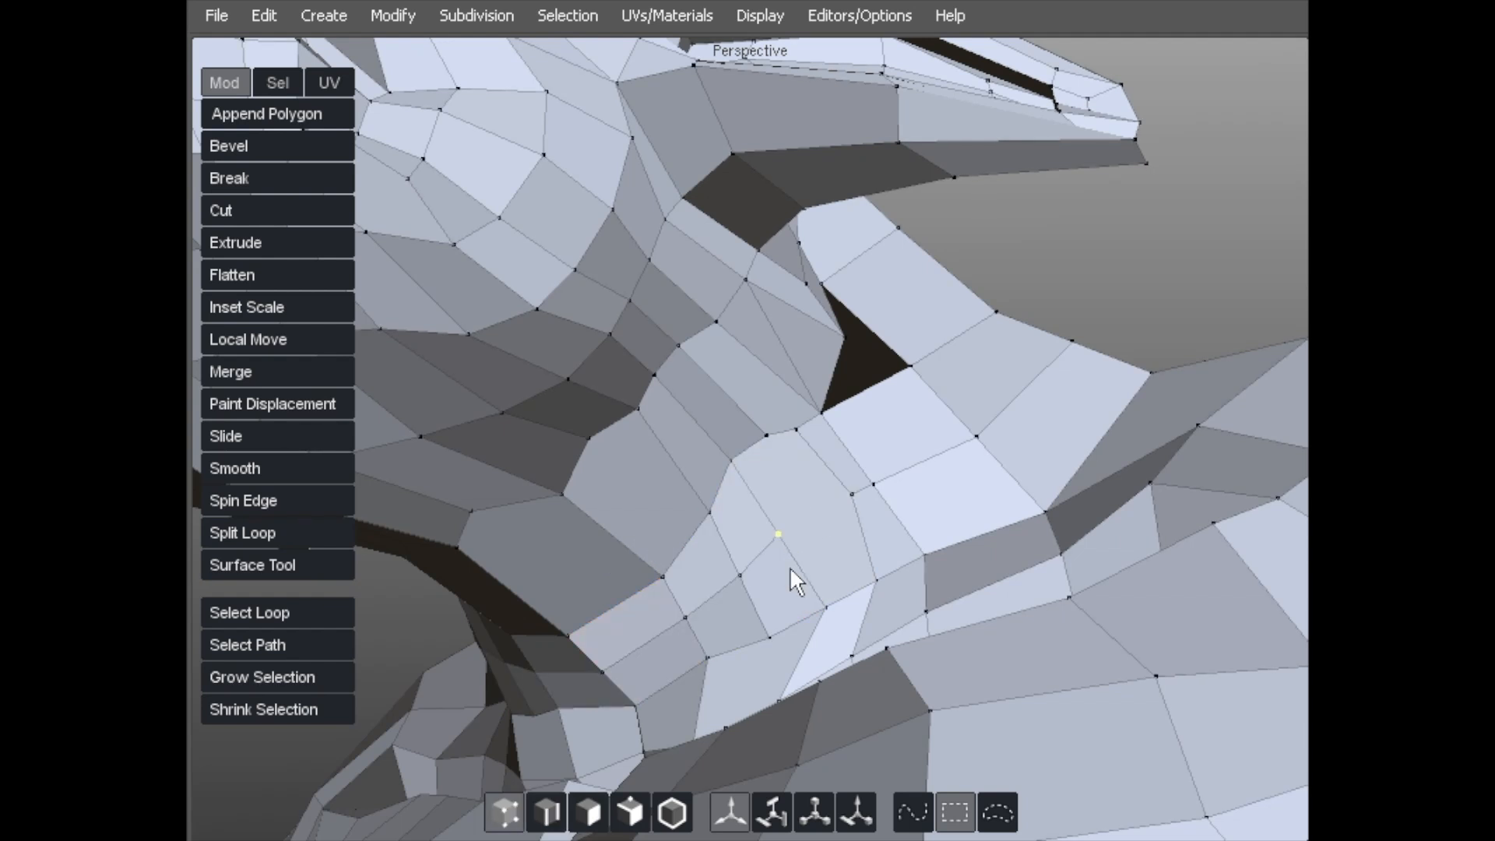
- Connect the end of the new neck edge row to the neighbouring side vertex and reposition both vertices
{"action": "left_click", "coordinate": [777, 534]}
{"action": "left_click", "coordinate": [851, 493], "text": "shift"}
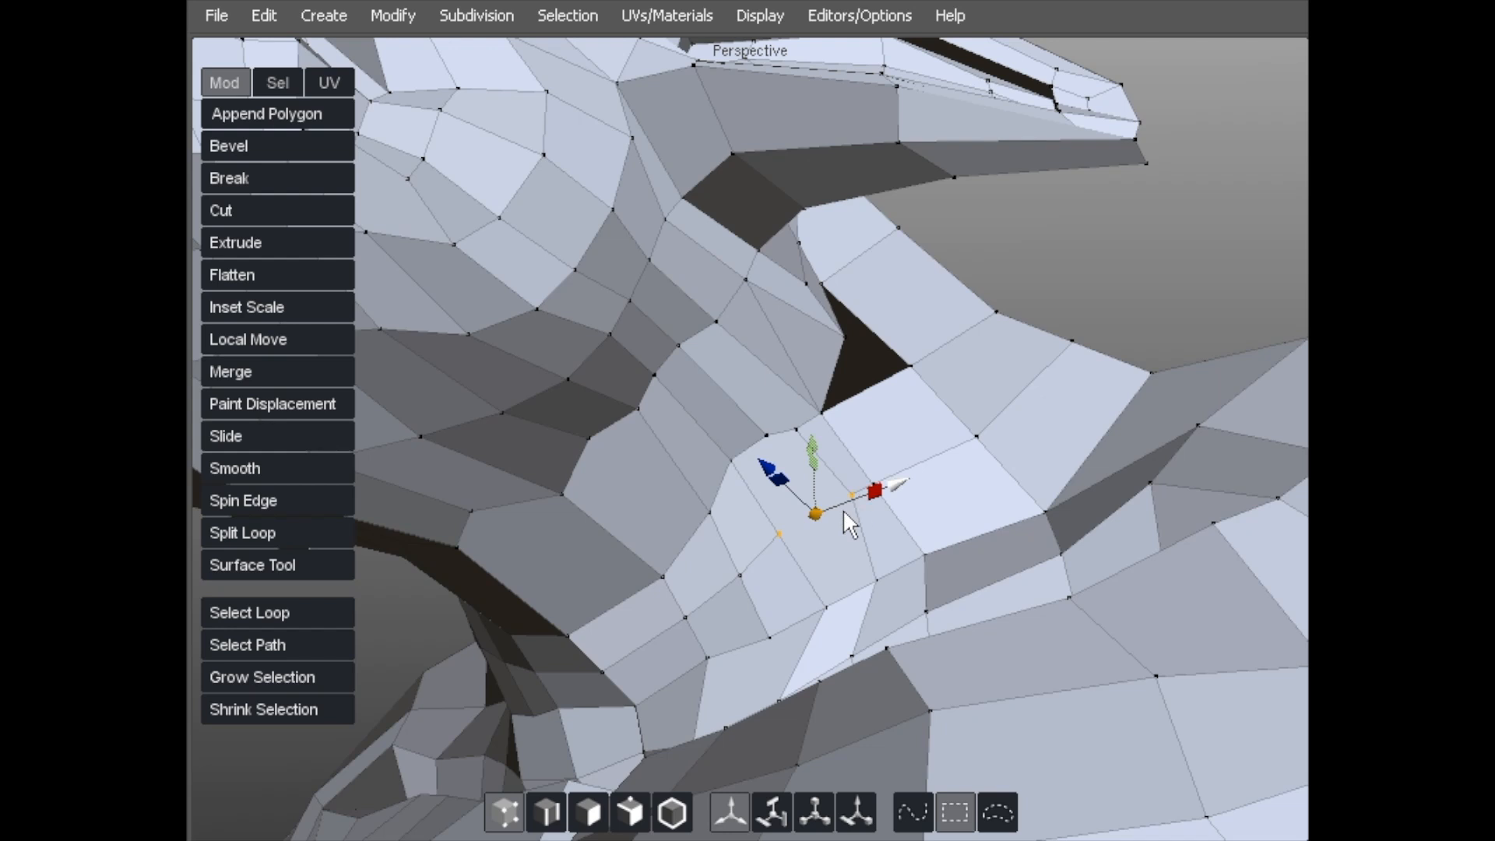
{"action": "middle_click_drag", "start_coordinate": [678, 585], "coordinate": [483, 457]}
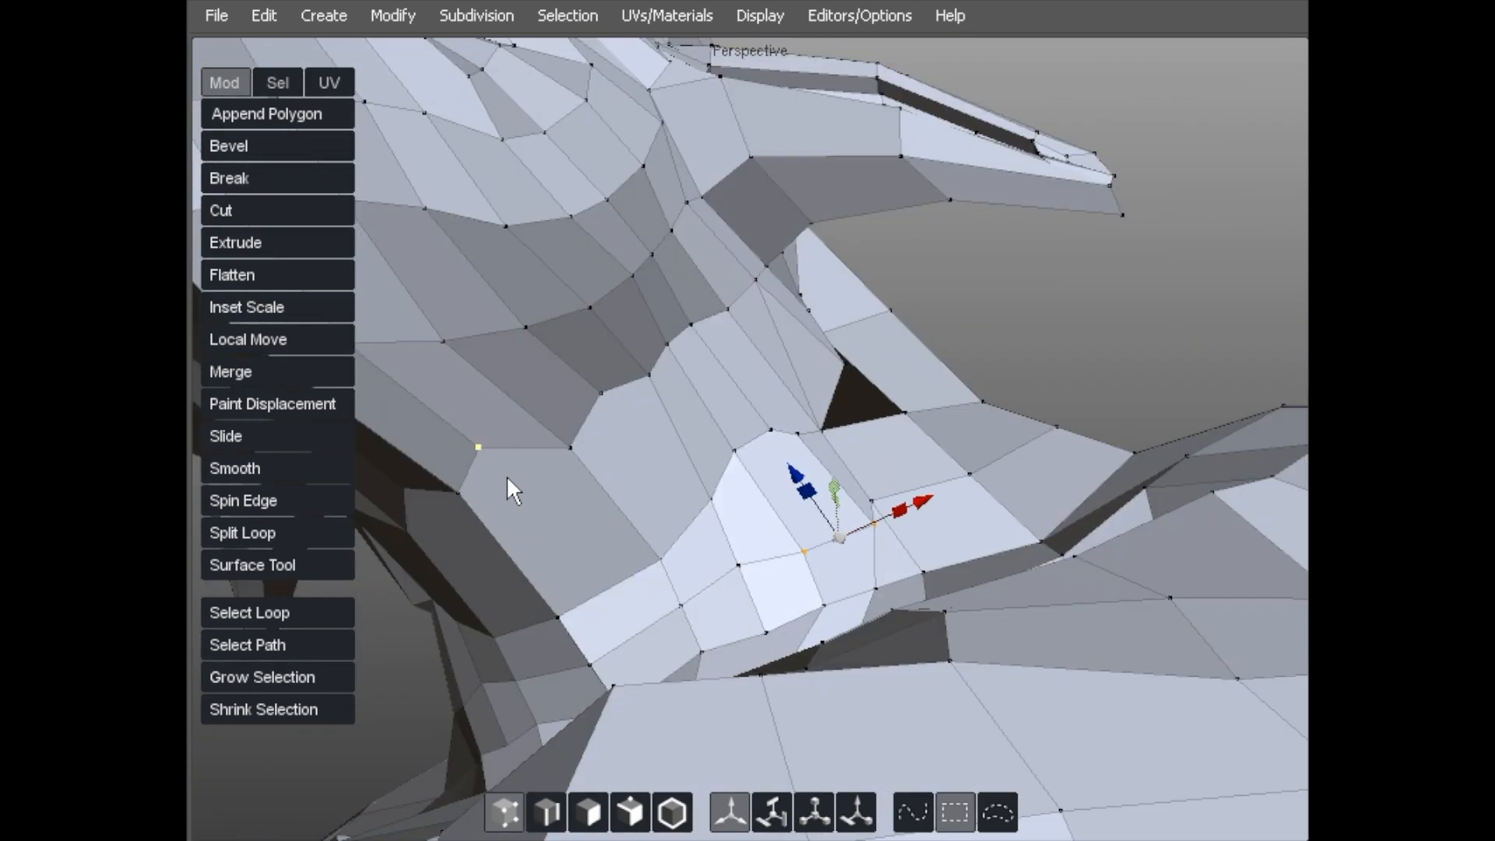
{"action": "middle_click_drag", "start_coordinate": [746, 478], "coordinate": [749, 480]}
{"action": "left_click", "coordinate": [657, 502]}
- Cut a new edge row from beneath the jaw down the front of the neck
{"action": "left_click", "coordinate": [474, 447]}
{"action": "left_click", "coordinate": [526, 482]}
{"action": "key", "text": "f"}
{"action": "key", "text": "c"}
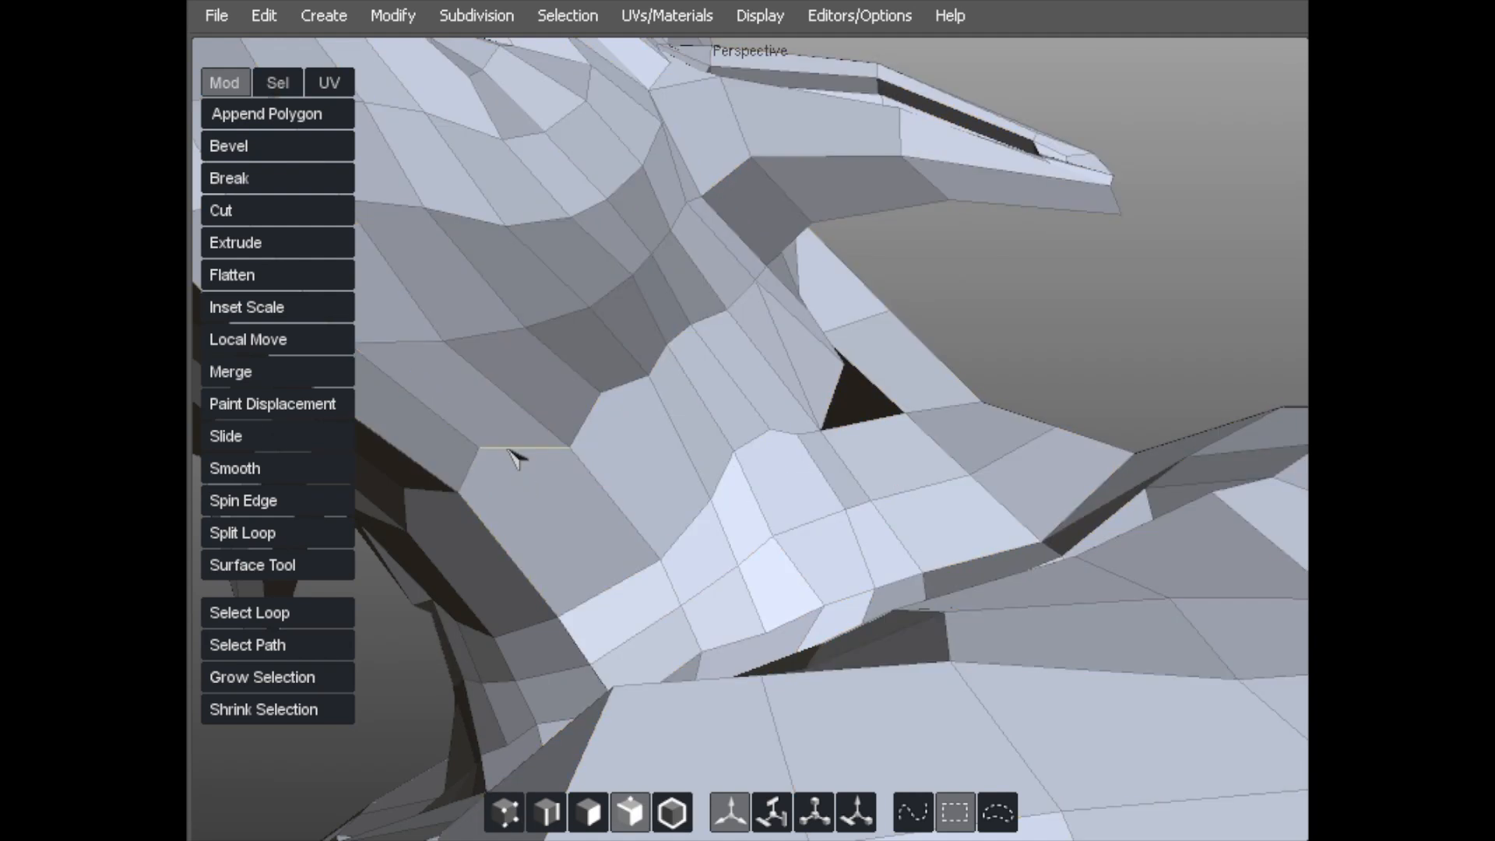
{"action": "left_click", "coordinate": [479, 447]}
{"action": "left_click", "coordinate": [625, 584]}
{"action": "left_click_drag", "start_coordinate": [635, 595], "coordinate": [685, 673], "text": "alt"}
{"action": "middle_click_drag", "start_coordinate": [685, 674], "coordinate": [634, 539], "text": "alt"}
{"action": "left_click", "coordinate": [591, 559]}
{"action": "mouse_move", "coordinate": [592, 559]}
{"action": "left_mouse_down", "text": "alt"}
{"action": "mouse_move", "coordinate": [554, 621]}
{"action": "mouse_move", "coordinate": [584, 574]}
{"action": "left_mouse_up", "text": "alt"}
- Continue the neck cut through the collarbone faces to the top of the sternum and finish it
{"action": "left_click", "coordinate": [571, 569]}
{"action": "left_click_drag", "start_coordinate": [584, 507], "coordinate": [569, 532], "text": "alt"}
{"action": "right_click_drag", "start_coordinate": [574, 483], "coordinate": [807, 344], "text": "alt"}
{"action": "middle_click_drag", "start_coordinate": [807, 343], "coordinate": [995, 275], "text": "alt"}
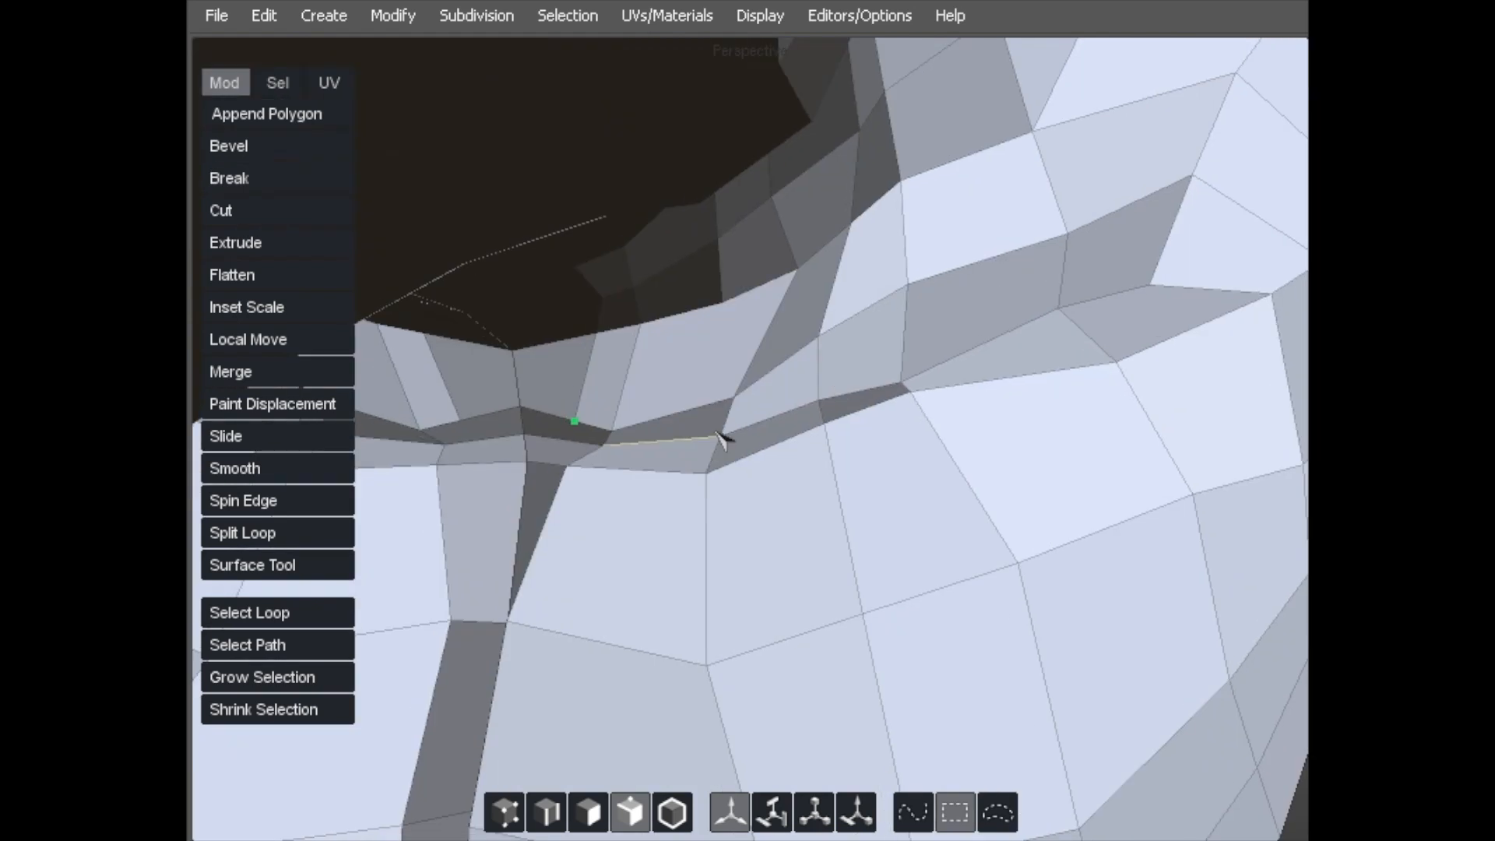
{"action": "left_click", "coordinate": [569, 441]}
{"action": "left_click", "coordinate": [567, 467]}
{"action": "left_click_drag", "start_coordinate": [570, 495], "coordinate": [581, 499], "text": "alt"}
{"action": "key", "text": "Escape"}
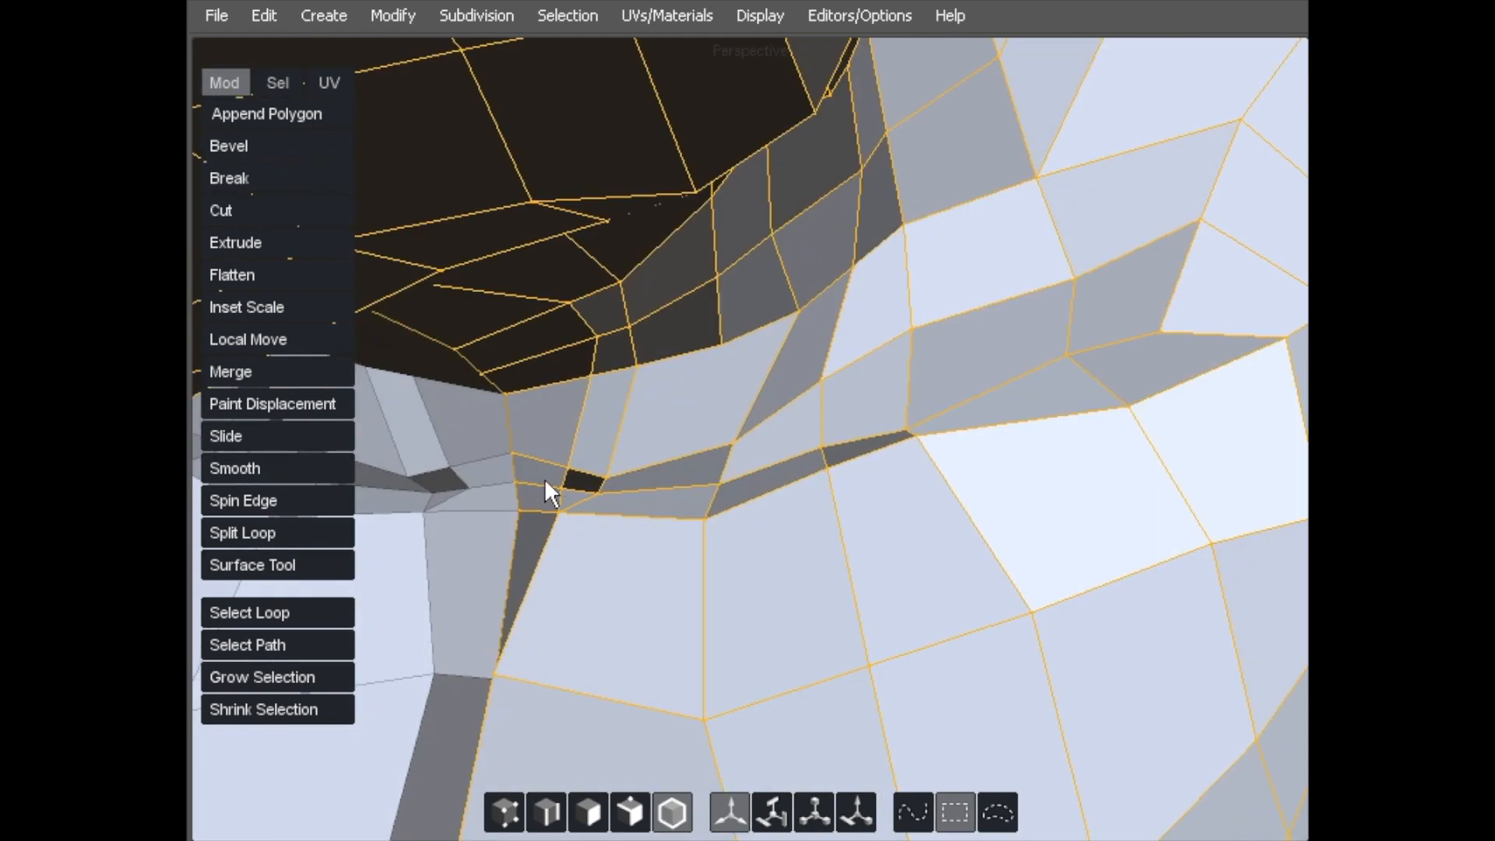
- Reposition the vertices around the notch where the collarbone meets the sternum
{"action": "key", "text": "a"}
{"action": "left_click_drag", "start_coordinate": [549, 471], "coordinate": [558, 487], "text": "alt"}
{"action": "middle_click_drag", "start_coordinate": [559, 487], "coordinate": [561, 459]}
{"action": "middle_click_drag", "start_coordinate": [600, 515], "coordinate": [629, 469]}
{"action": "left_click_drag", "start_coordinate": [637, 460], "coordinate": [574, 472], "text": "alt"}
{"action": "middle_click_drag", "start_coordinate": [564, 484], "coordinate": [582, 474]}
{"action": "left_click_drag", "start_coordinate": [582, 474], "coordinate": [500, 342], "text": "alt"}
{"action": "middle_click_drag", "start_coordinate": [503, 347], "coordinate": [506, 380]}
- Reposition the vertices around the base of the neck beside the collarbone notch
{"action": "left_click_drag", "start_coordinate": [484, 367], "coordinate": [707, 272], "text": "alt"}
{"action": "left_click_drag", "start_coordinate": [573, 173], "coordinate": [603, 160], "text": "alt"}
{"action": "left_click_drag", "start_coordinate": [571, 368], "coordinate": [567, 376]}
{"action": "mouse_move", "coordinate": [581, 428]}
{"action": "left_mouse_down"}
{"action": "mouse_move", "coordinate": [573, 437]}
{"action": "mouse_move", "coordinate": [587, 425]}
{"action": "left_mouse_up"}
{"action": "left_click_drag", "start_coordinate": [616, 370], "coordinate": [553, 302]}
- Connect two opposite vertices across the face on the front side of the neck with a diagonal edge
{"action": "left_click_drag", "start_coordinate": [477, 244], "coordinate": [630, 329], "text": "alt"}
{"action": "left_click", "coordinate": [523, 181], "text": "shift"}
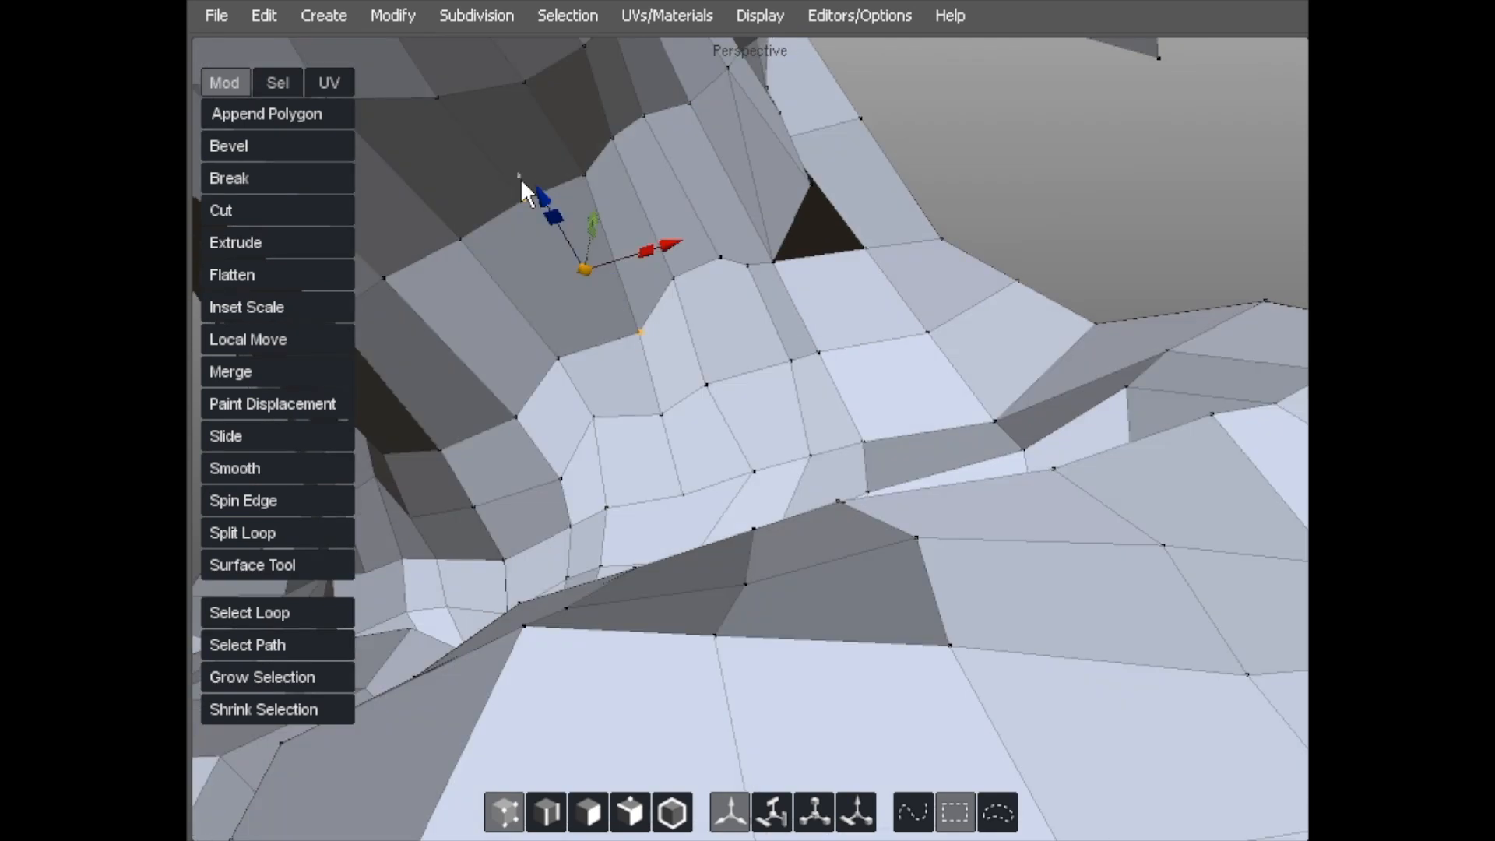
{"action": "key", "text": "x"}
{"action": "left_click_drag", "start_coordinate": [530, 285], "coordinate": [537, 280], "text": "alt"}
{"action": "left_click", "coordinate": [537, 280]}
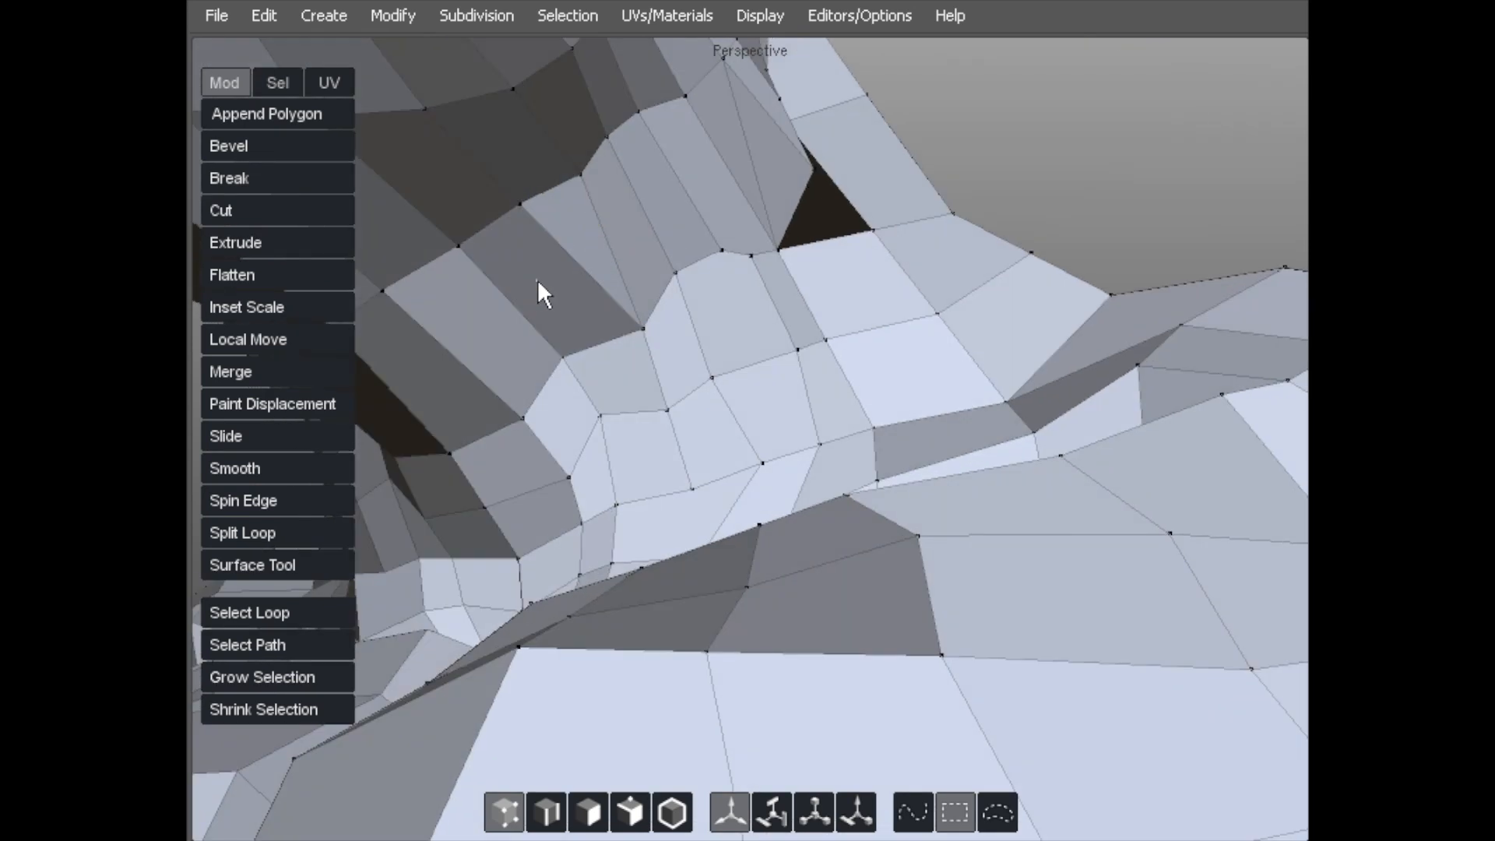
{"action": "left_click", "coordinate": [598, 415]}
{"action": "left_click_drag", "start_coordinate": [597, 433], "coordinate": [581, 470], "text": "alt"}
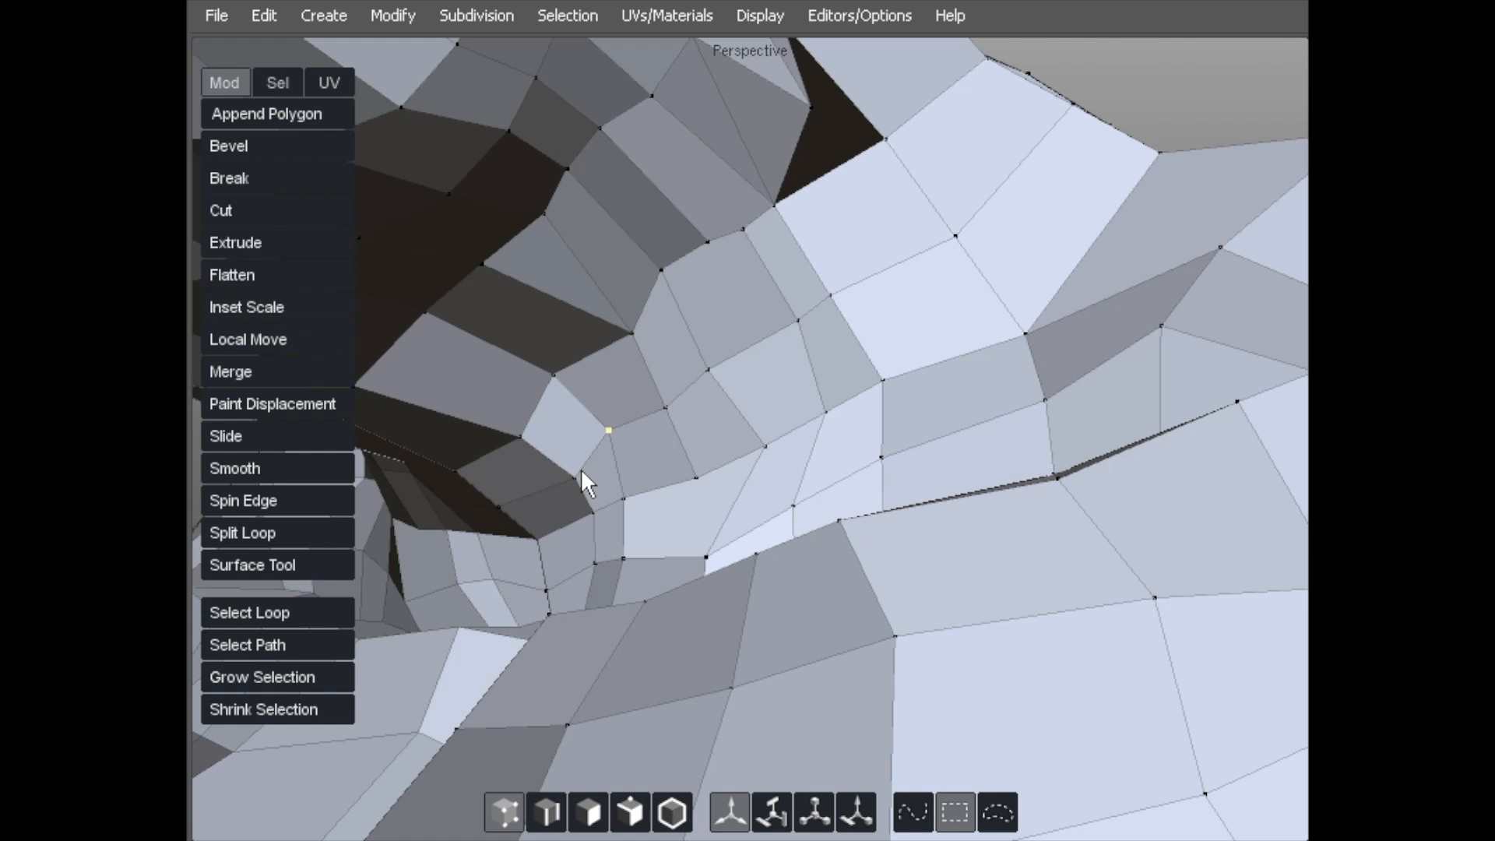
- Connect the next pair of vertices diagonally up the side of the neck and delete the adjoining old edge
{"action": "left_click_drag", "start_coordinate": [610, 325], "coordinate": [534, 263], "text": "alt"}
{"action": "left_click", "coordinate": [555, 179]}
{"action": "left_click", "coordinate": [668, 271]}
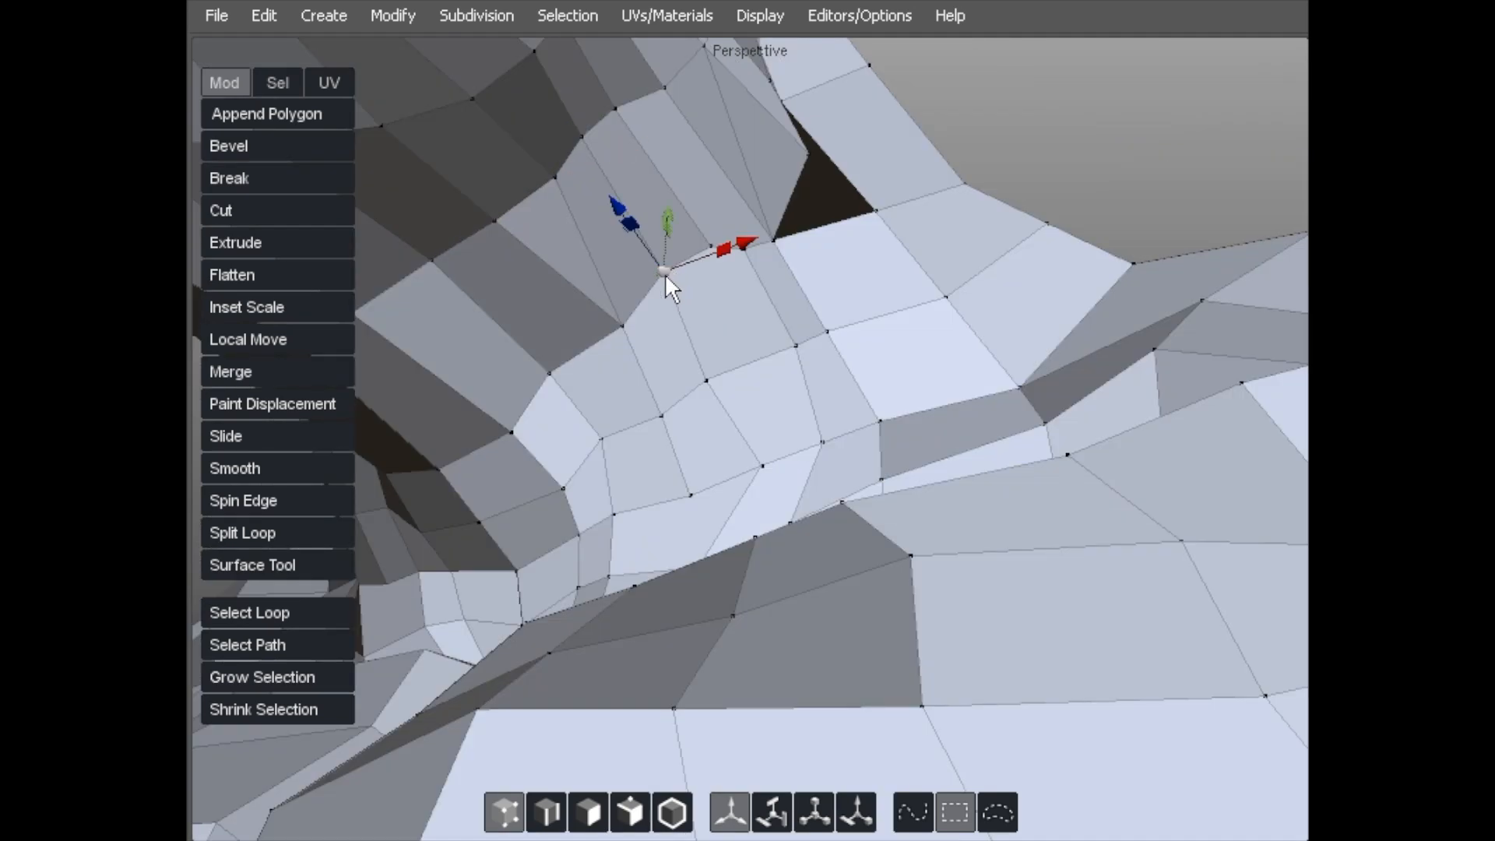
{"action": "left_click", "coordinate": [663, 271], "text": "shift"}
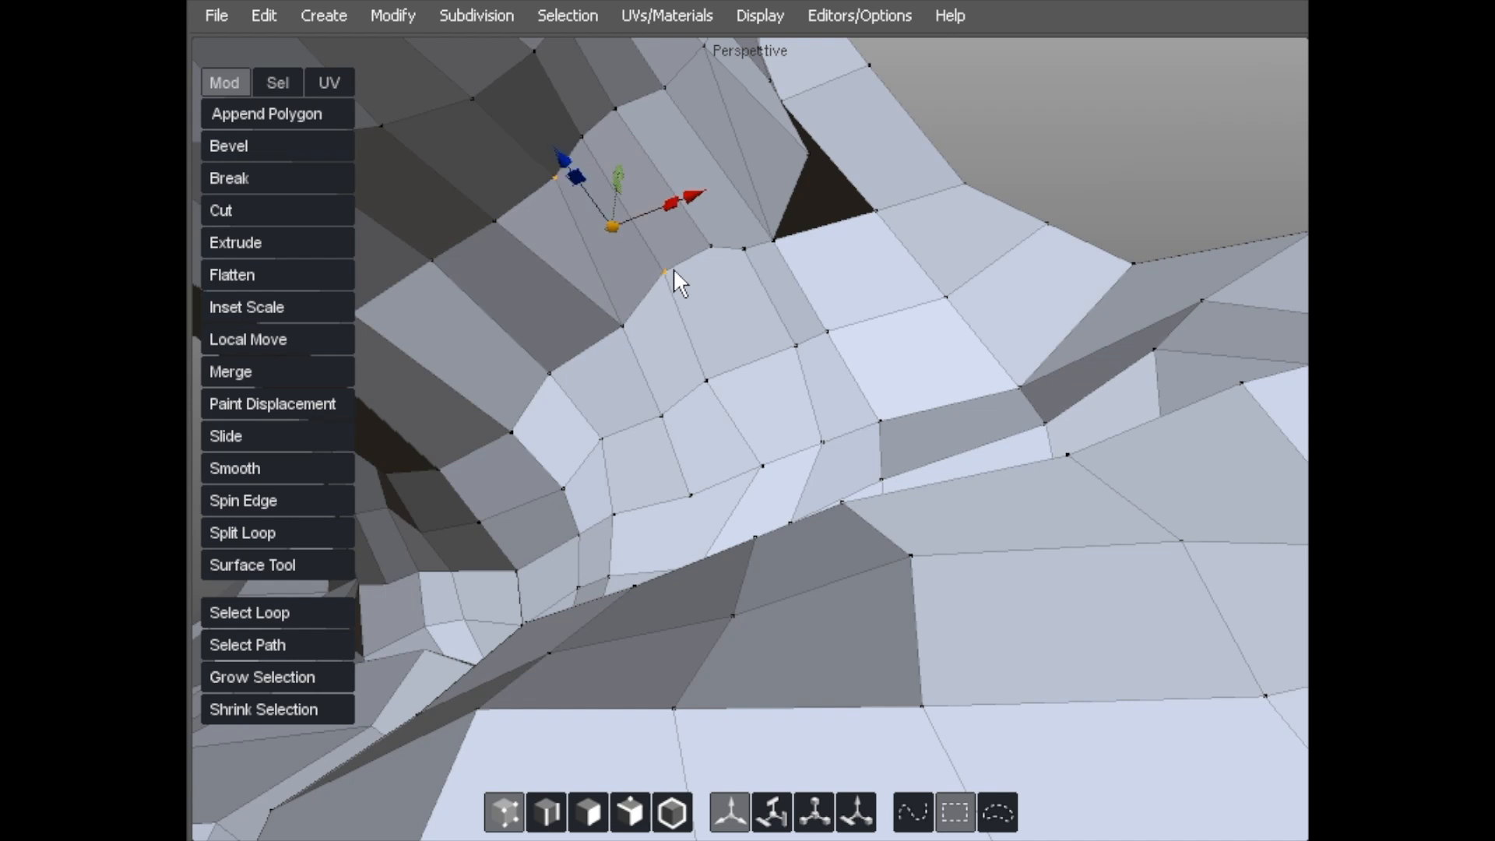
{"action": "left_click_drag", "start_coordinate": [623, 273], "coordinate": [619, 278], "text": "alt"}
{"action": "key", "text": "s"}
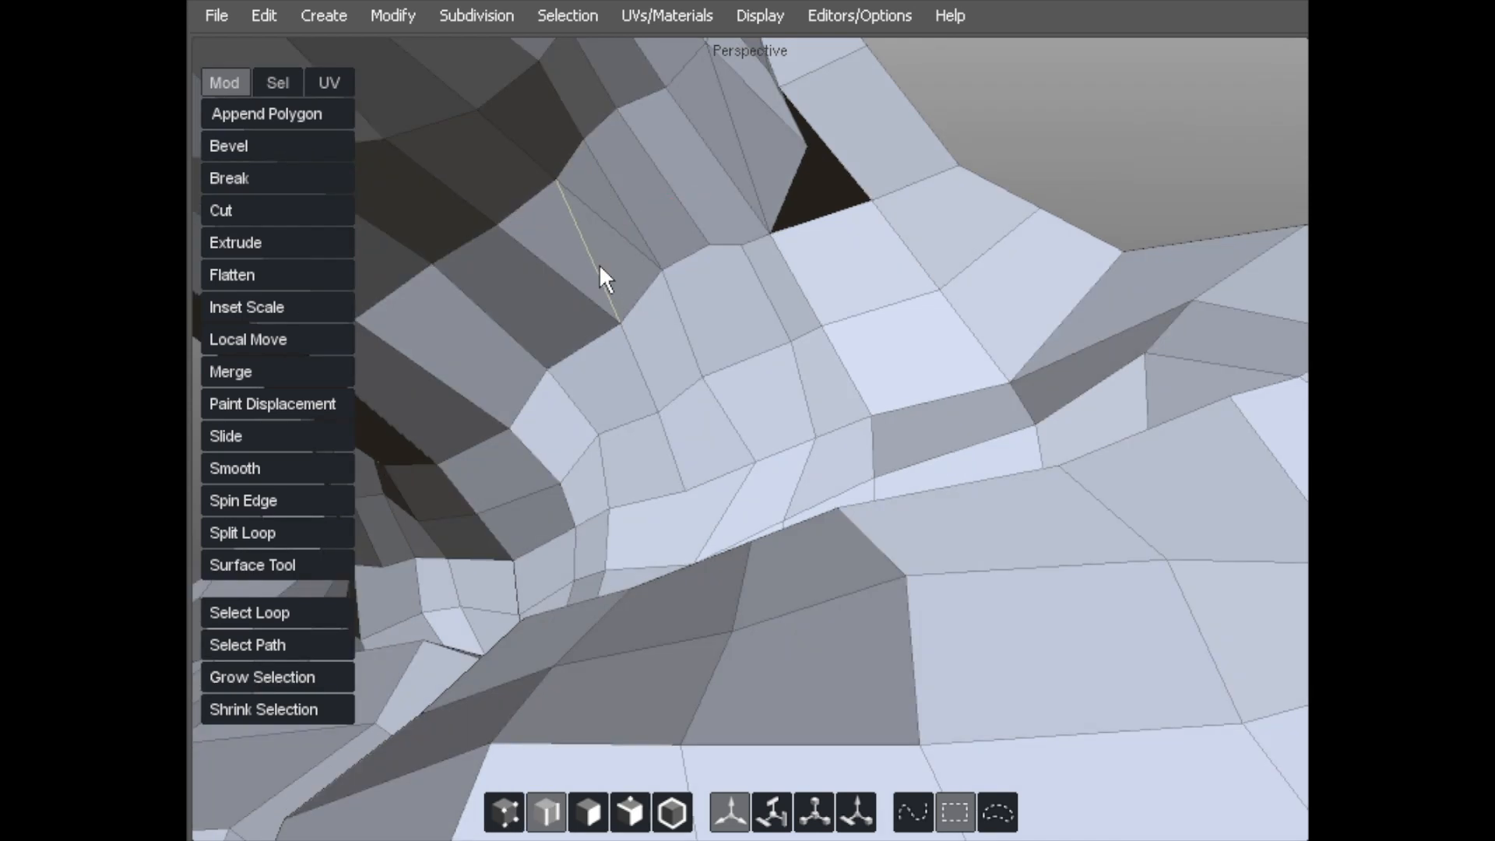
{"action": "left_click", "coordinate": [596, 257]}
{"action": "key", "text": "Delete"}
- Reposition two vertices on the lower side of the neck to even out the face spacing
{"action": "key", "text": "a"}
{"action": "left_click_drag", "start_coordinate": [562, 188], "coordinate": [585, 415], "text": "alt"}
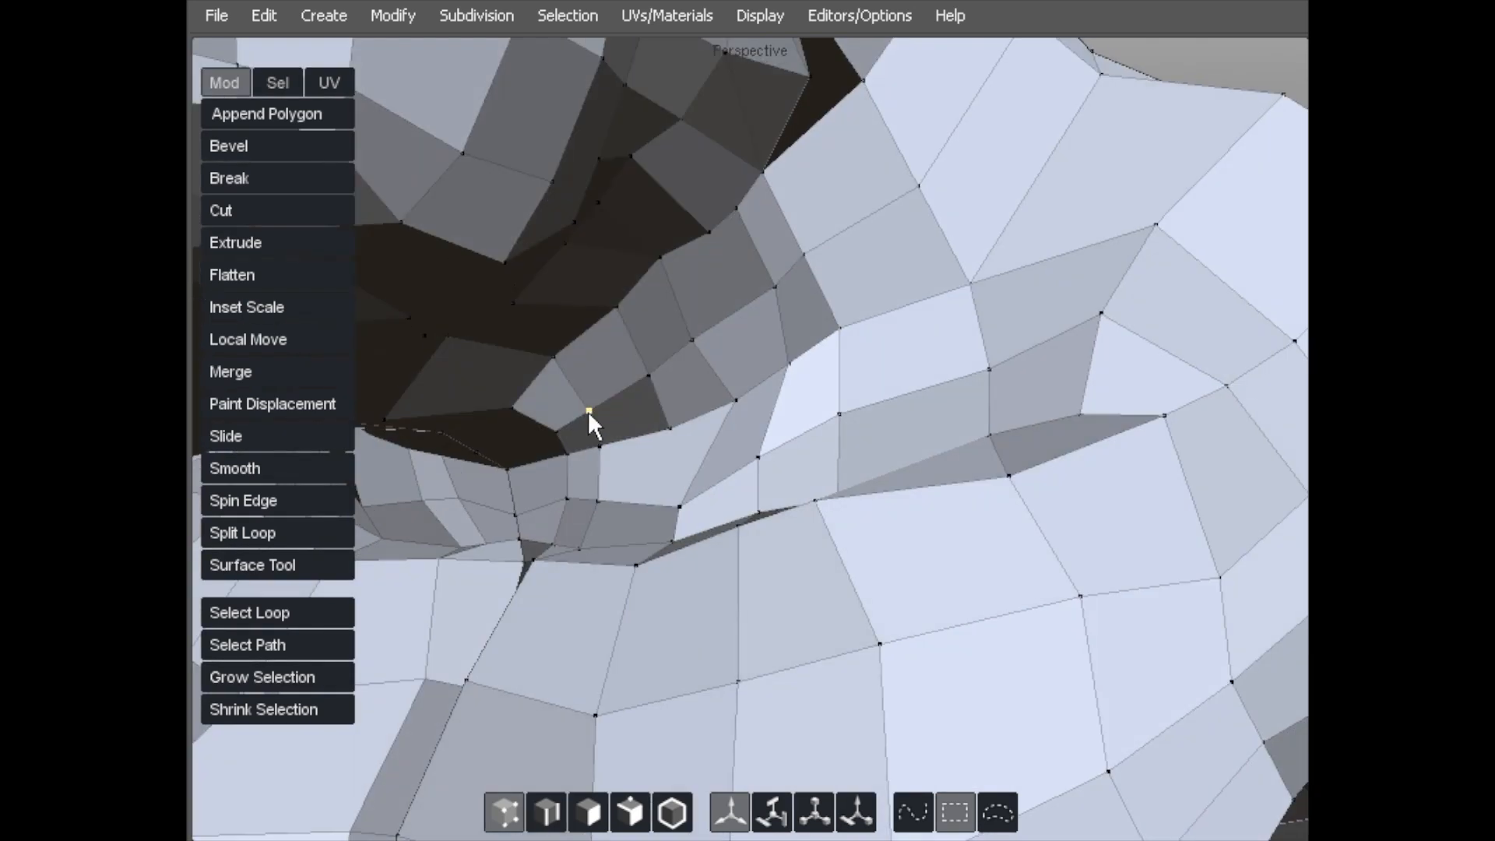
{"action": "left_click_drag", "start_coordinate": [718, 348], "coordinate": [735, 337]}
{"action": "left_click_drag", "start_coordinate": [735, 404], "coordinate": [714, 423]}
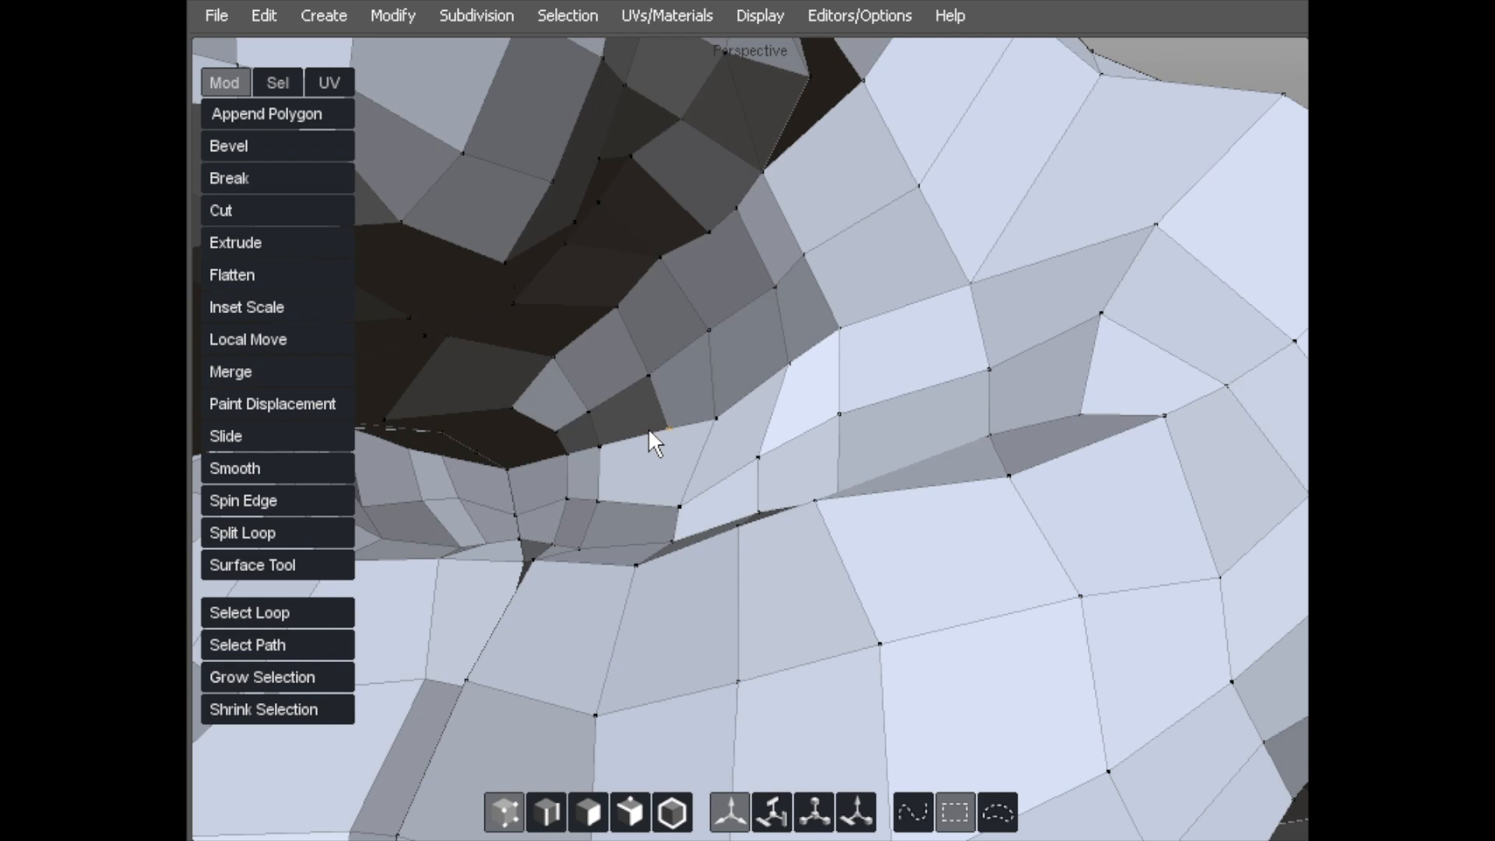
- Connect two vertex pairs at the neck base above the collarbone and delete the edge they replace
{"action": "left_click", "coordinate": [662, 502]}
{"action": "left_click", "coordinate": [665, 432], "text": "shift"}
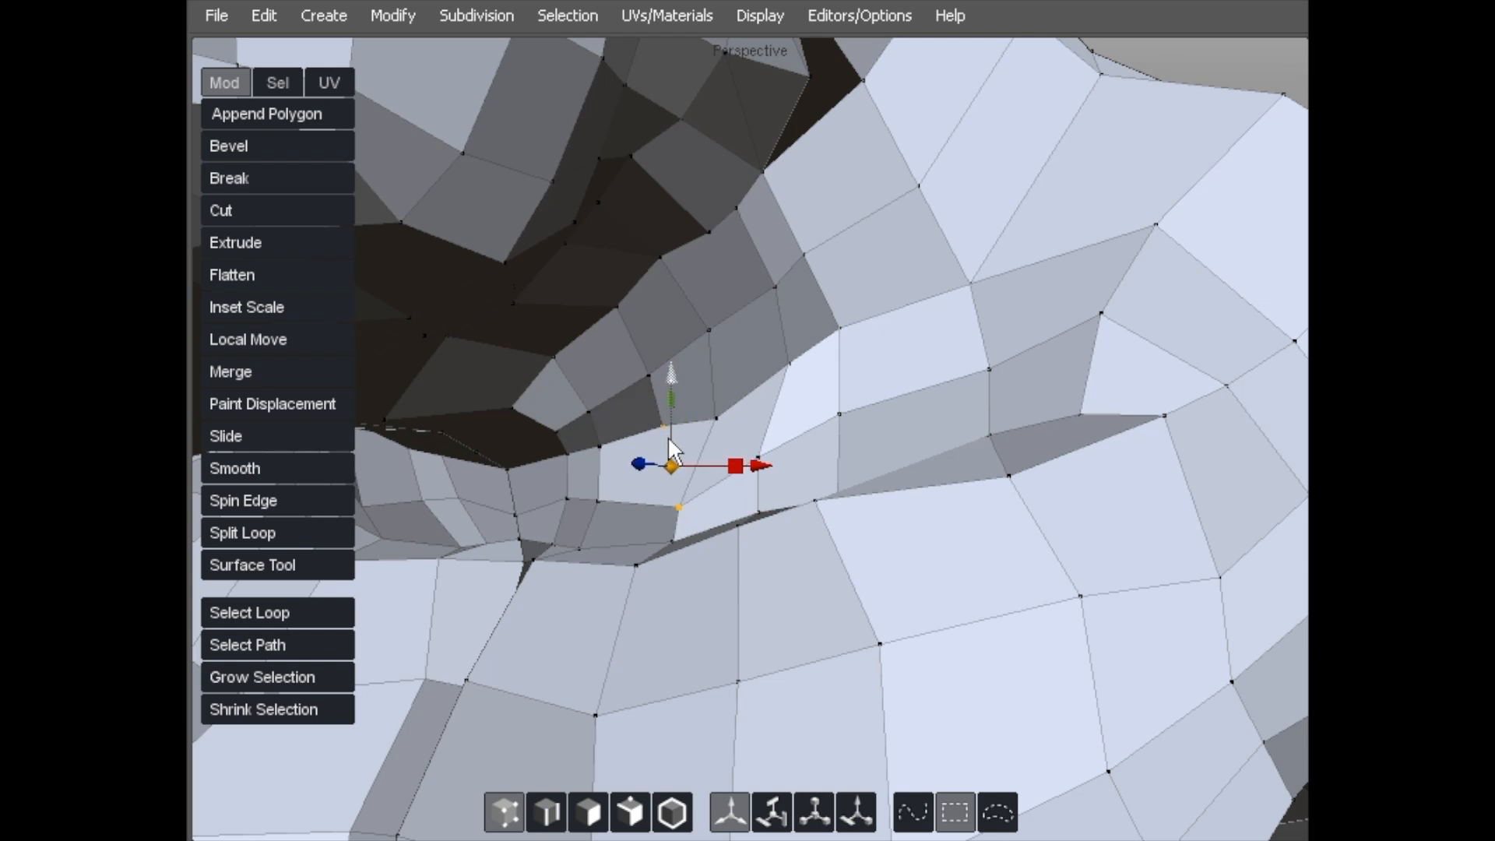
{"action": "key", "text": "x"}
{"action": "left_click", "coordinate": [716, 421]}
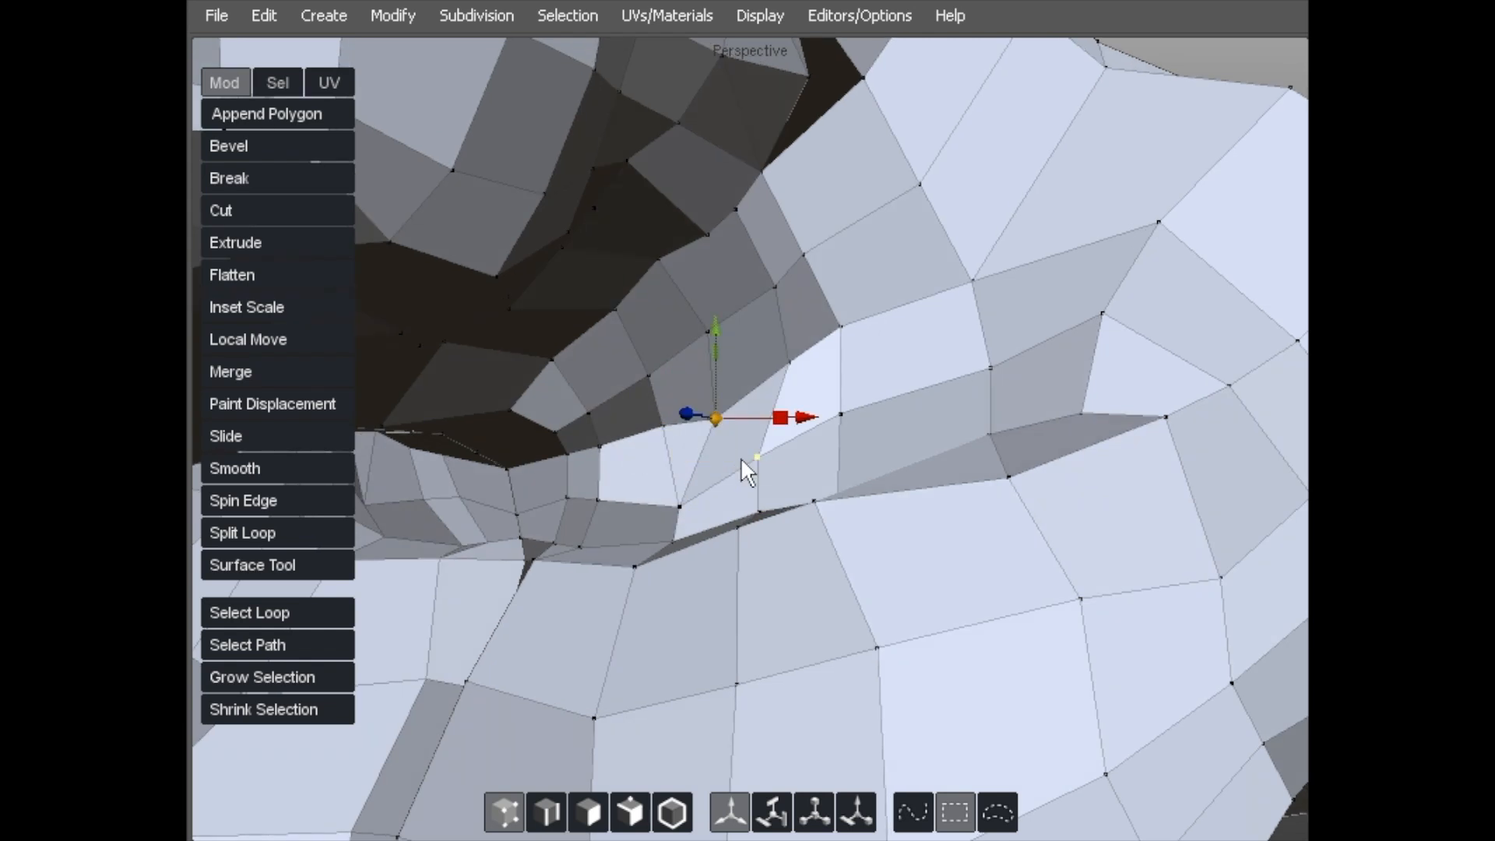
{"action": "left_click", "coordinate": [760, 458], "text": "shift"}
{"action": "key", "text": "x"}
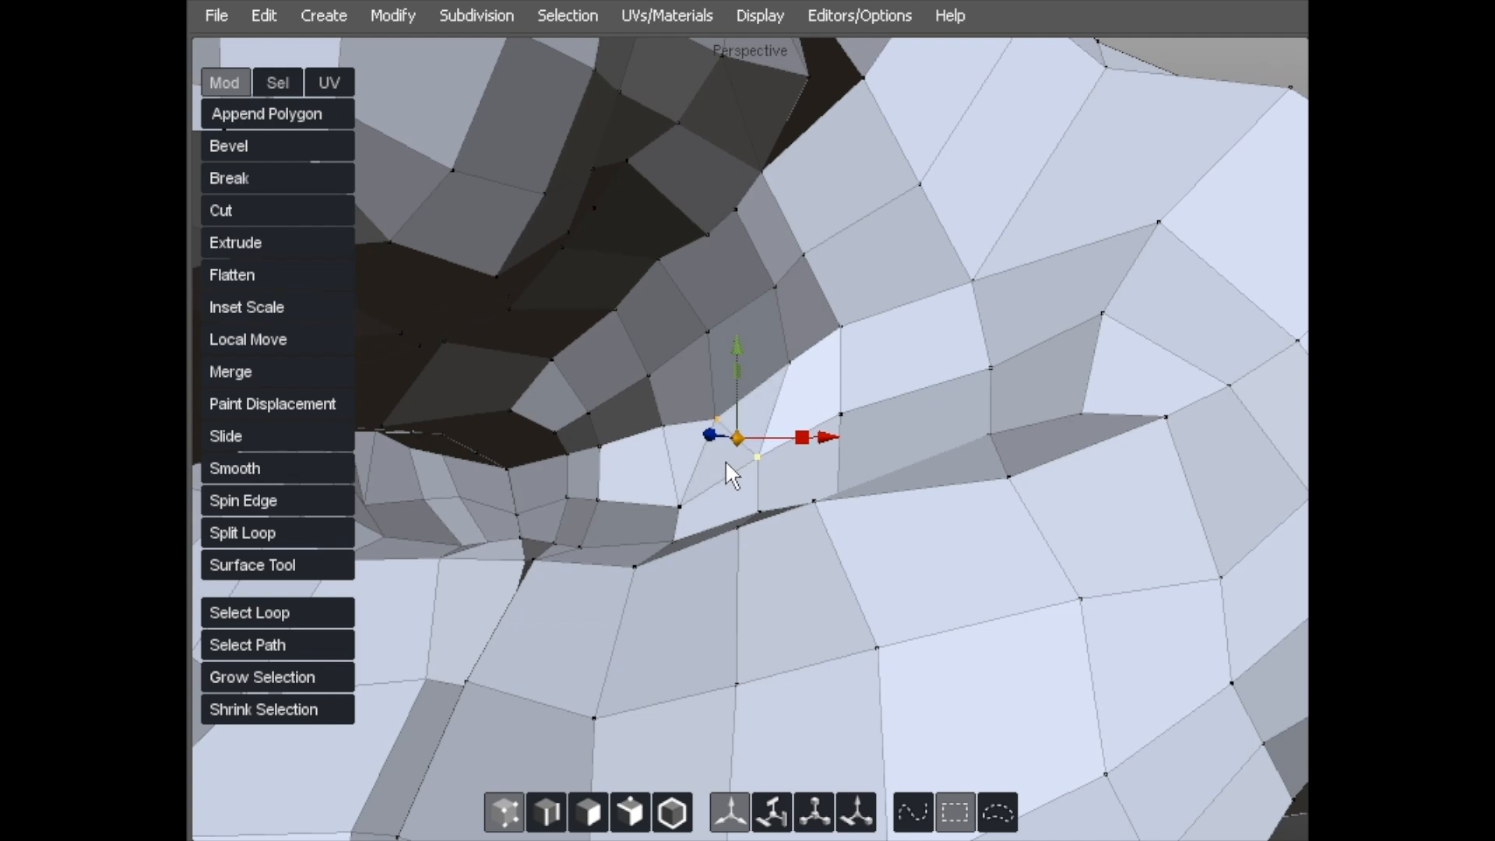
{"action": "key", "text": "s"}
{"action": "left_click", "coordinate": [693, 455]}
{"action": "key", "text": "Delete"}
- Connect two vertices diagonally on the upper side of the neck and delete the redundant edge next to them
{"action": "left_click_drag", "start_coordinate": [618, 520], "coordinate": [632, 474], "text": "alt"}
{"action": "key", "text": "a"}
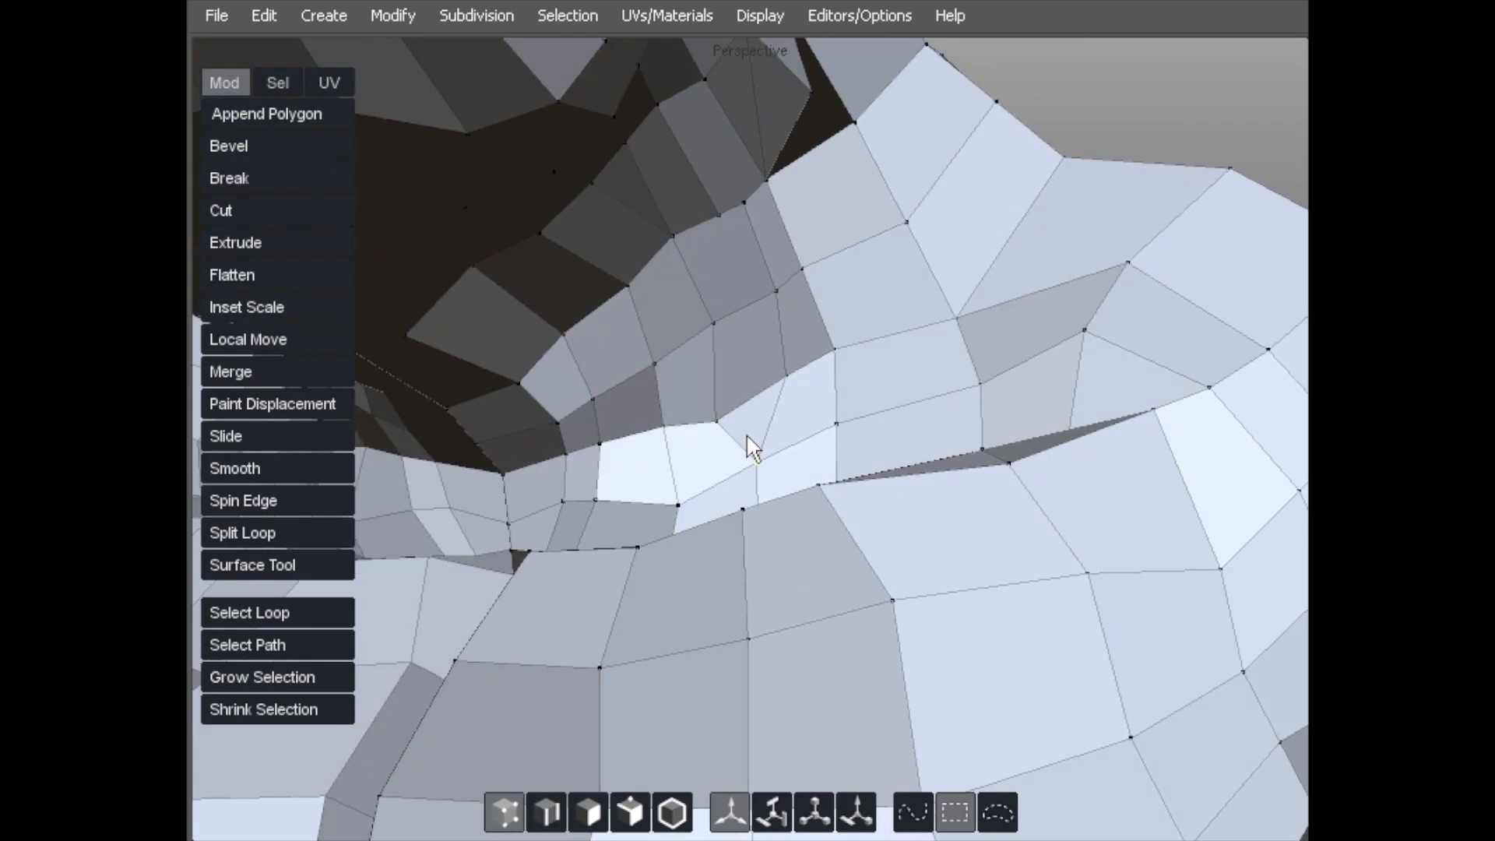
{"action": "left_click_drag", "start_coordinate": [761, 294], "coordinate": [700, 414], "text": "alt"}
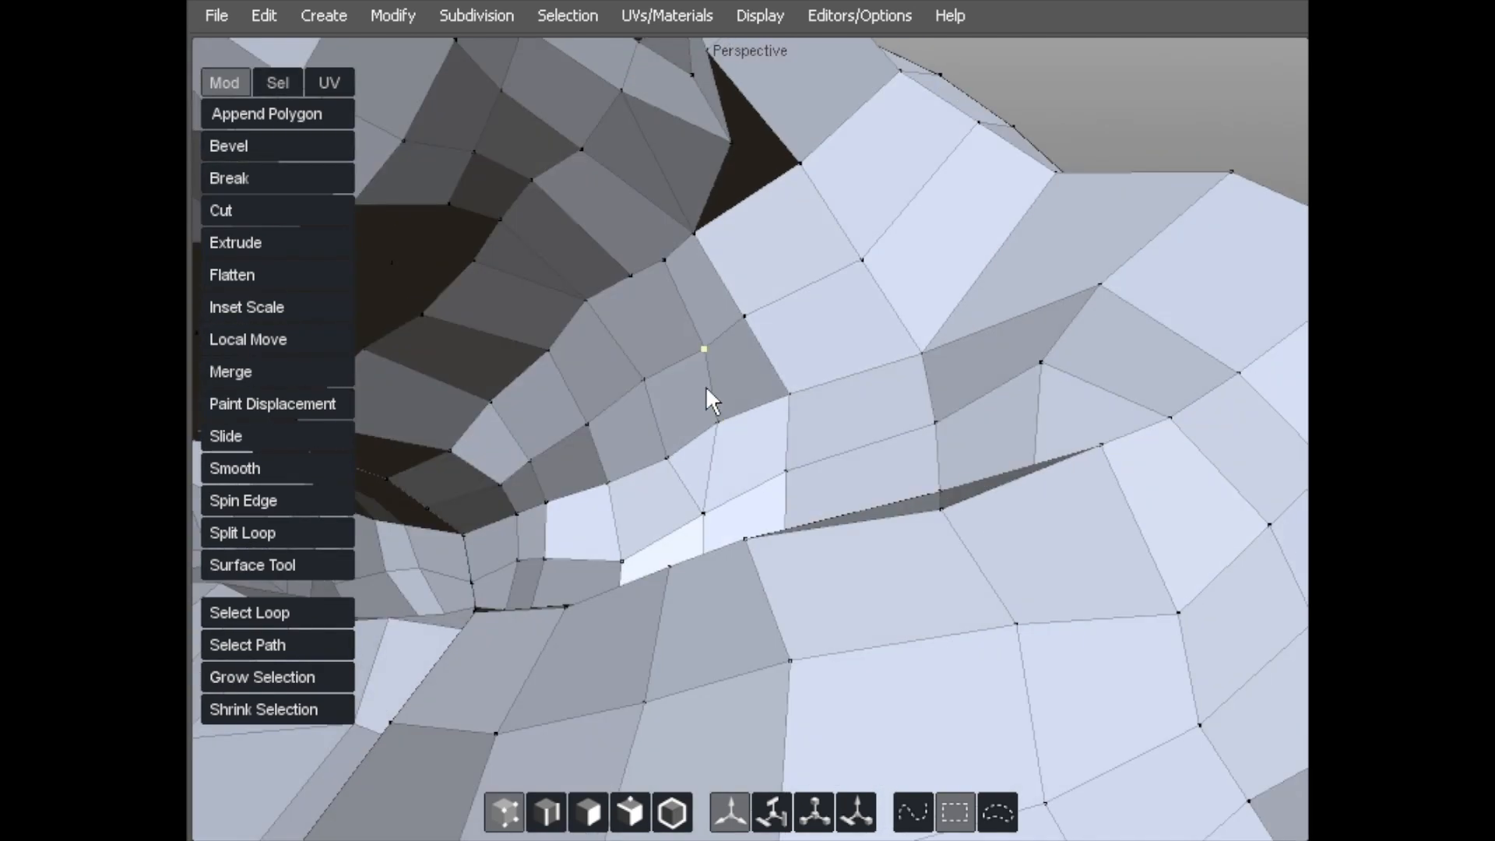
{"action": "left_click_drag", "start_coordinate": [617, 272], "coordinate": [623, 271]}
{"action": "left_click", "coordinate": [637, 278]}
{"action": "left_click", "coordinate": [695, 341], "text": "shift"}
{"action": "key", "text": "x"}
{"action": "left_click_drag", "start_coordinate": [692, 355], "coordinate": [690, 320], "text": "alt"}
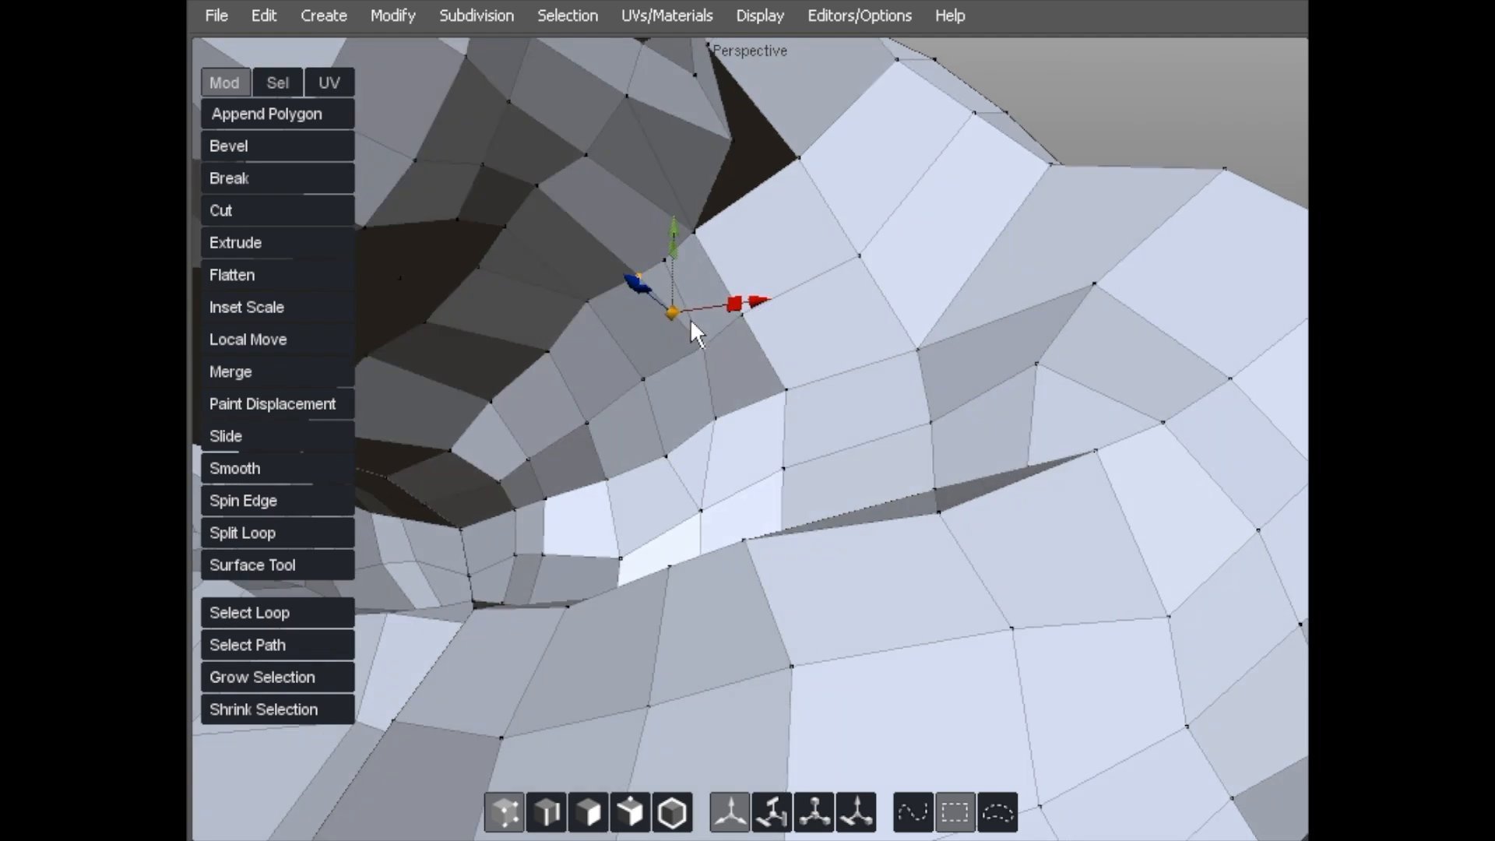
{"action": "key", "text": "f"}
{"action": "left_click", "coordinate": [692, 275]}
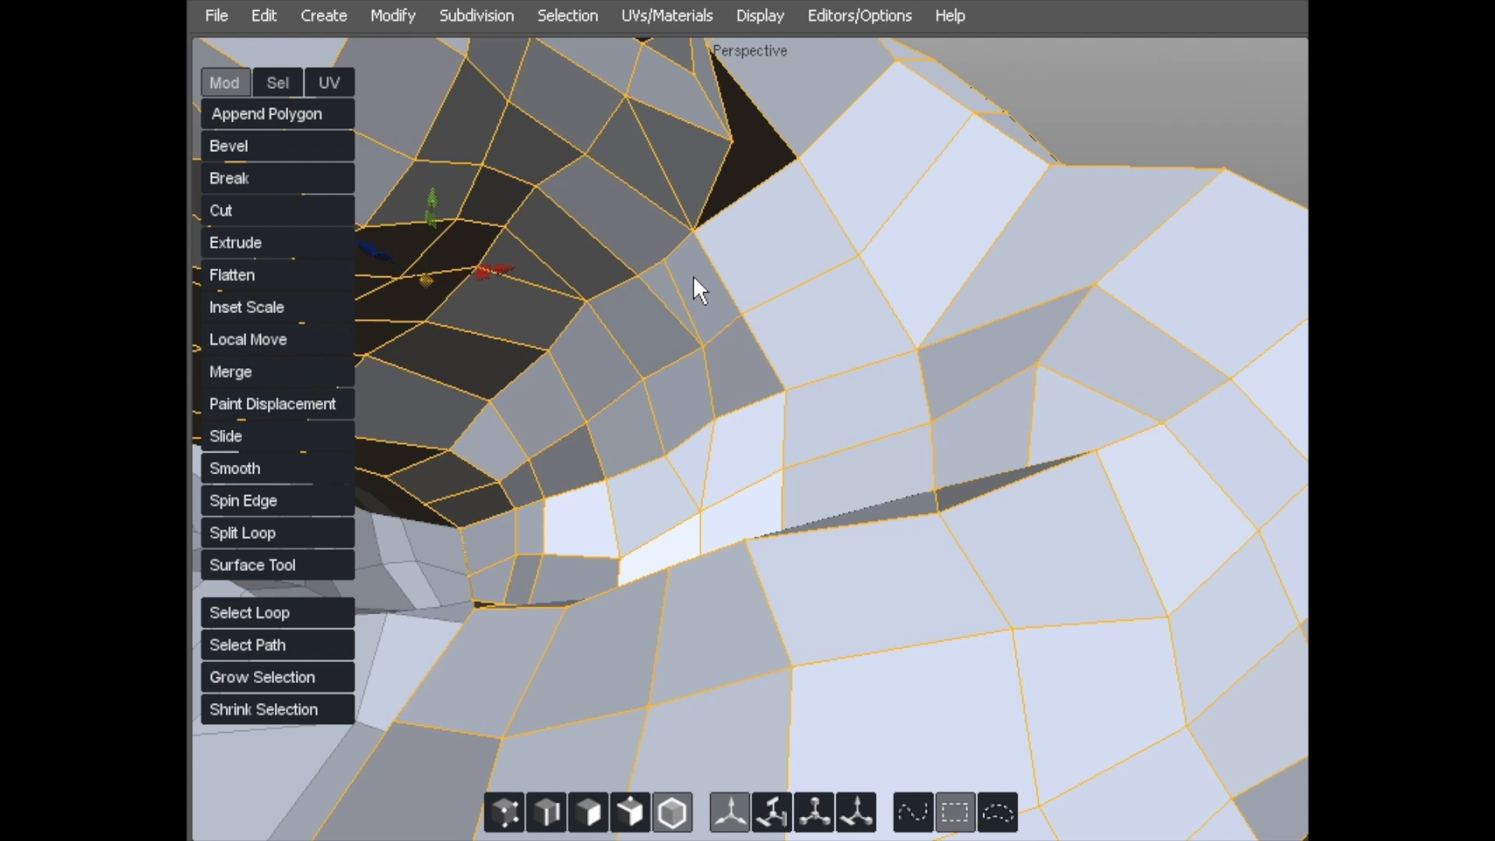
{"action": "key", "text": "s"}
{"action": "left_click", "coordinate": [681, 289]}
{"action": "key", "text": "Delete"}
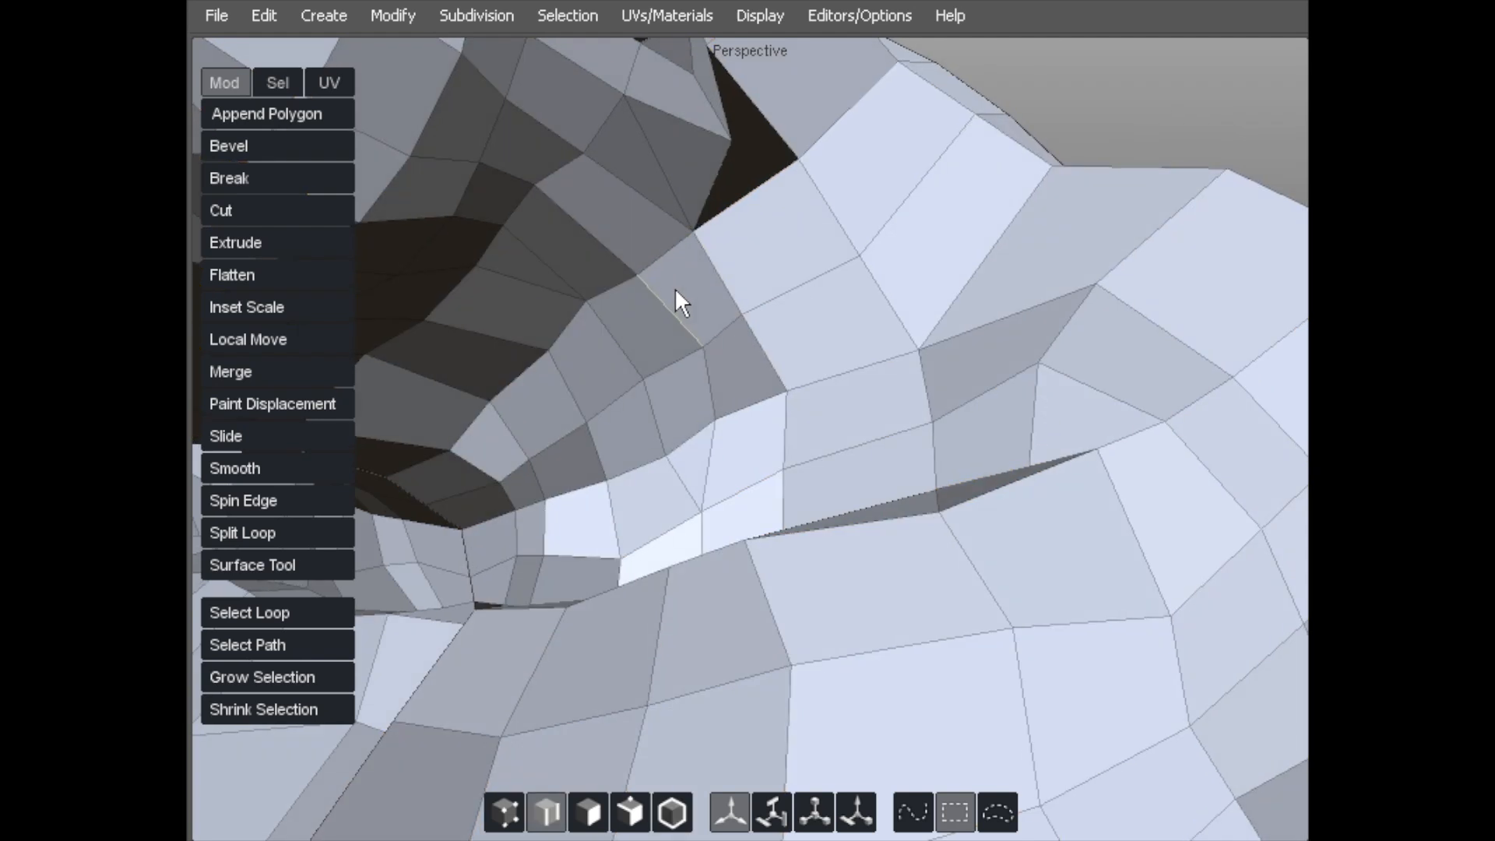
- Cut a new edge row from below the jaw corner down the side of the neck towards the shoulder
{"action": "left_click_drag", "start_coordinate": [656, 277], "coordinate": [536, 242], "text": "alt"}
{"action": "key", "text": "a"}
{"action": "left_click_drag", "start_coordinate": [536, 157], "coordinate": [633, 334], "text": "alt"}
{"action": "key", "text": "x"}
{"action": "left_click", "coordinate": [640, 325]}
{"action": "left_click", "coordinate": [696, 394]}
{"action": "left_click", "coordinate": [744, 483]}
{"action": "left_click", "coordinate": [750, 577]}
{"action": "left_click_drag", "start_coordinate": [760, 493], "coordinate": [726, 457], "text": "alt"}
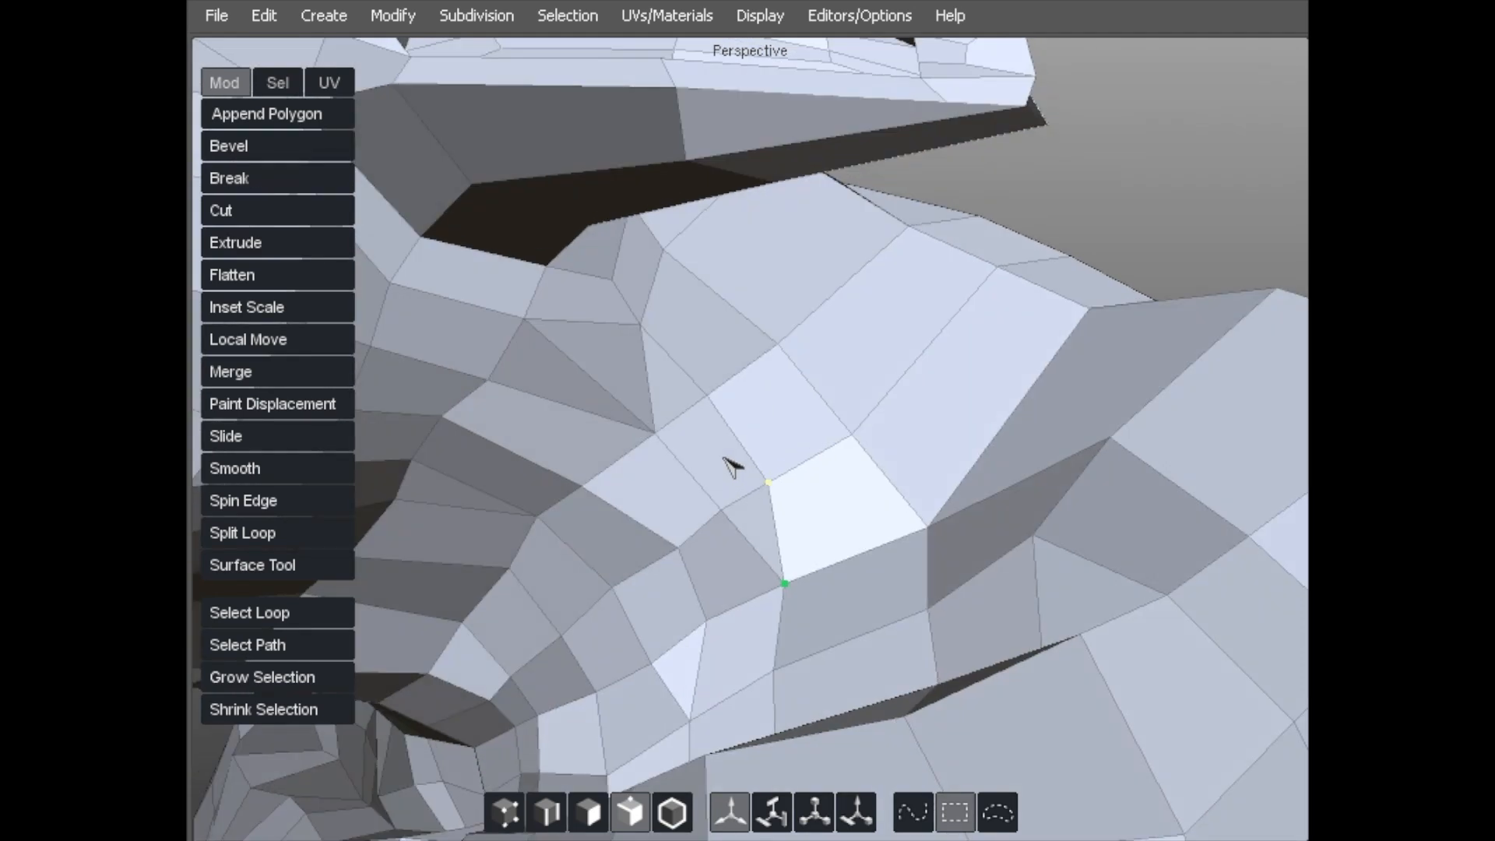
- Delete the old edge beside the start of the new side-neck cut below the jaw
{"action": "left_click_drag", "start_coordinate": [621, 369], "coordinate": [621, 376], "text": "alt"}
{"action": "key", "text": "F9"}
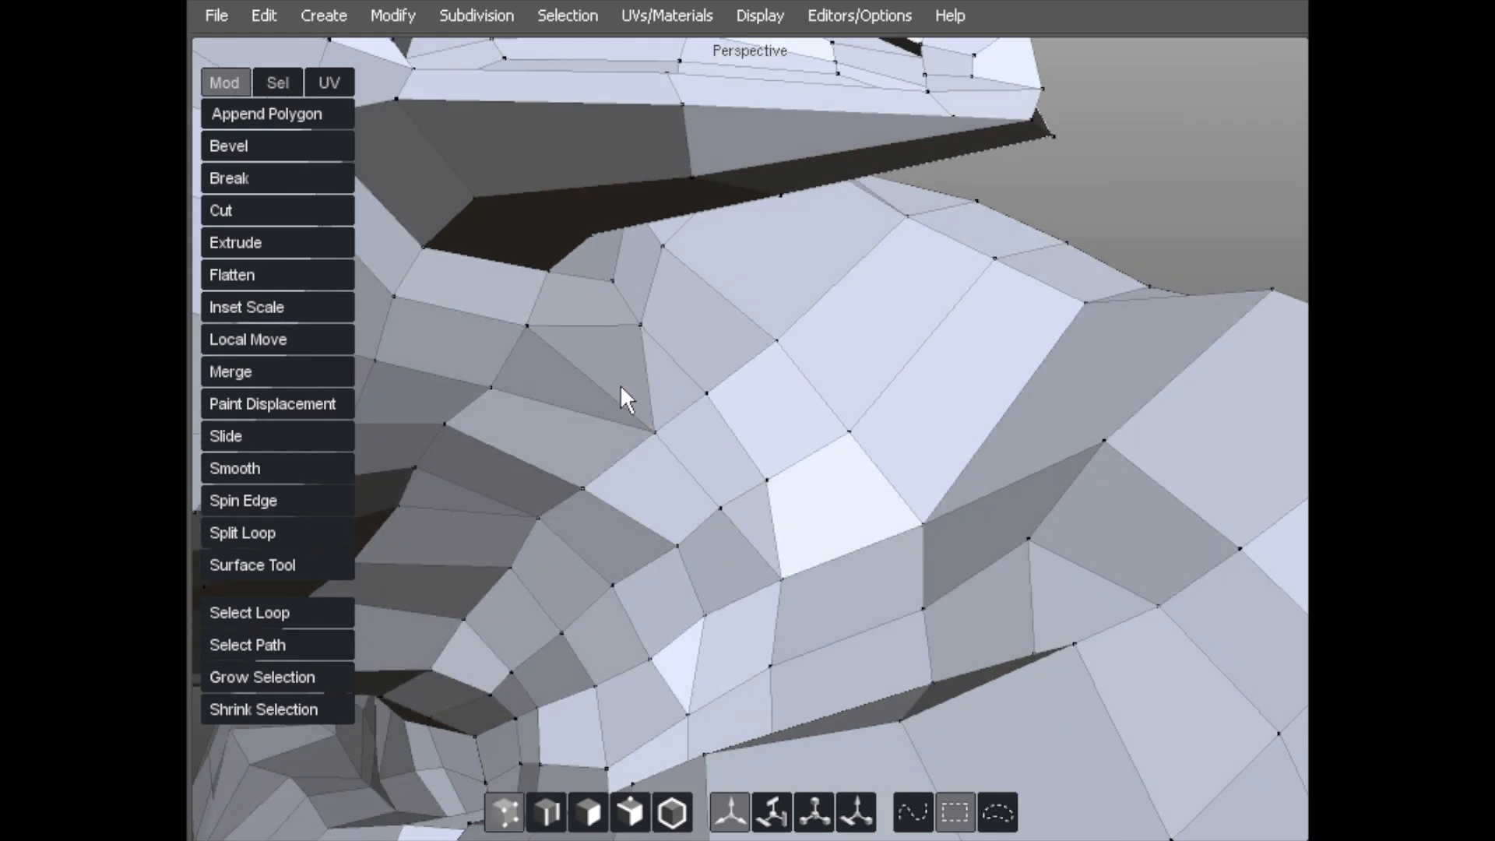
{"action": "key", "text": "F10"}
{"action": "left_click", "coordinate": [645, 381]}
{"action": "key", "text": "Delete"}
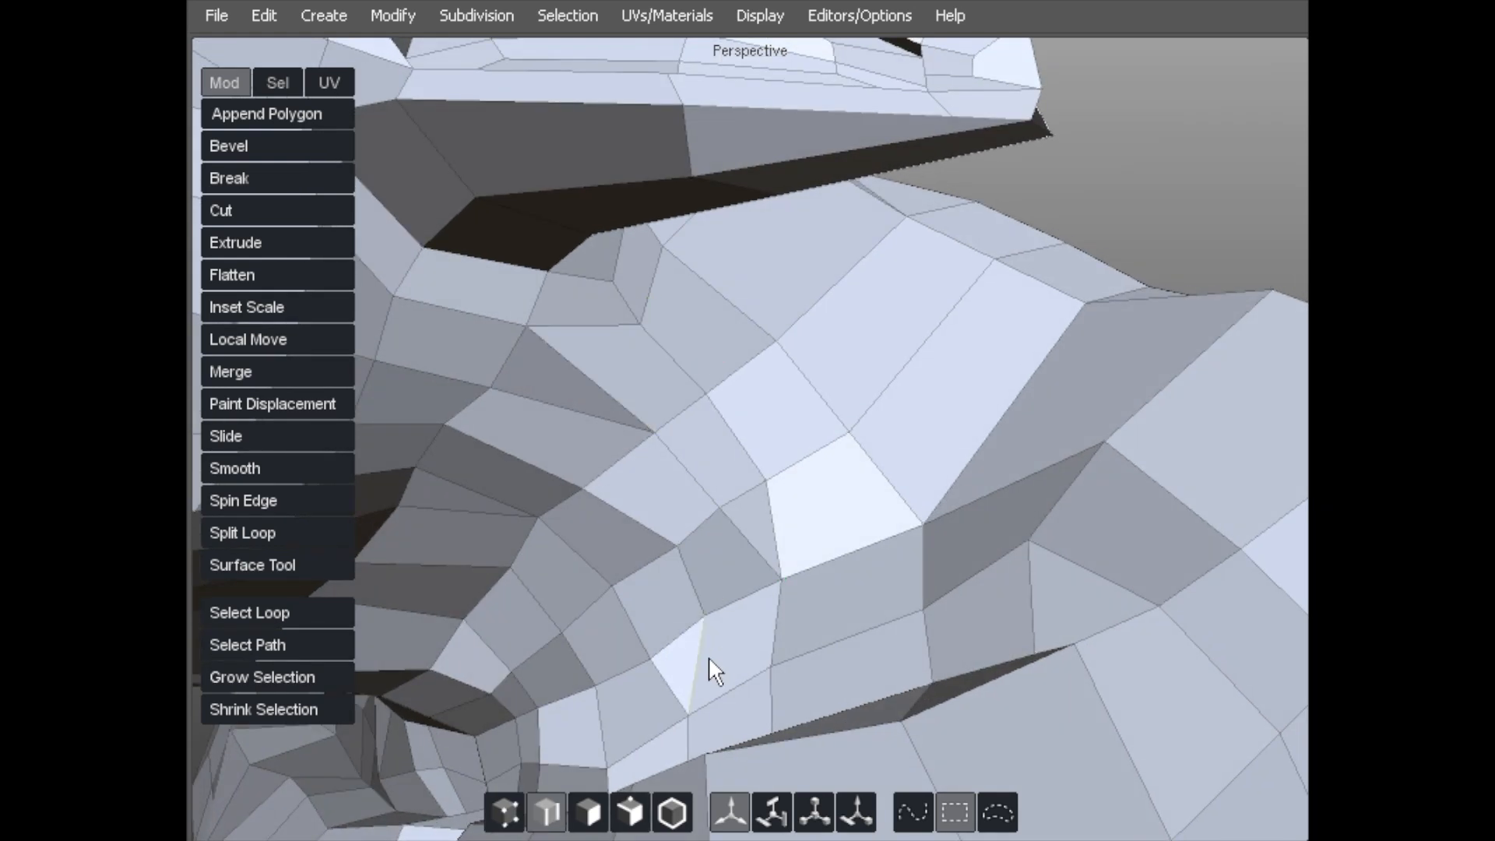
- Split the strip of four faces across the front of the neck with a new edge row
{"action": "middle_click_drag", "start_coordinate": [609, 574], "coordinate": [538, 441]}
{"action": "key", "text": "a"}
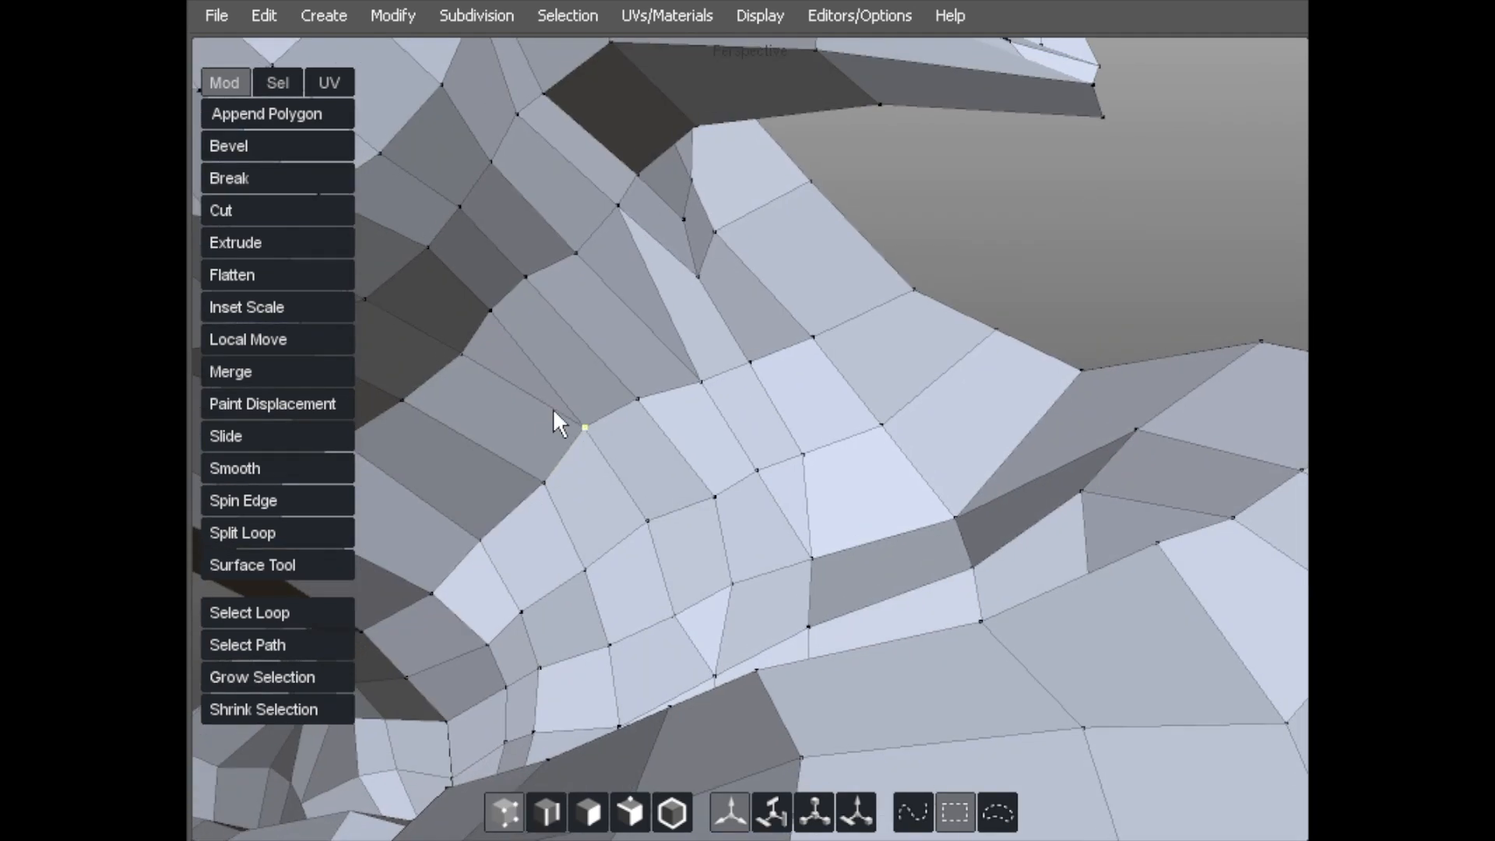
{"action": "middle_click_drag", "start_coordinate": [489, 348], "coordinate": [696, 249]}
{"action": "middle_click_drag", "start_coordinate": [516, 364], "coordinate": [700, 314]}
{"action": "mouse_move", "coordinate": [698, 372]}
{"action": "left_mouse_down"}
{"action": "mouse_move", "coordinate": [694, 384]}
{"action": "mouse_move", "coordinate": [819, 246]}
{"action": "left_mouse_up"}
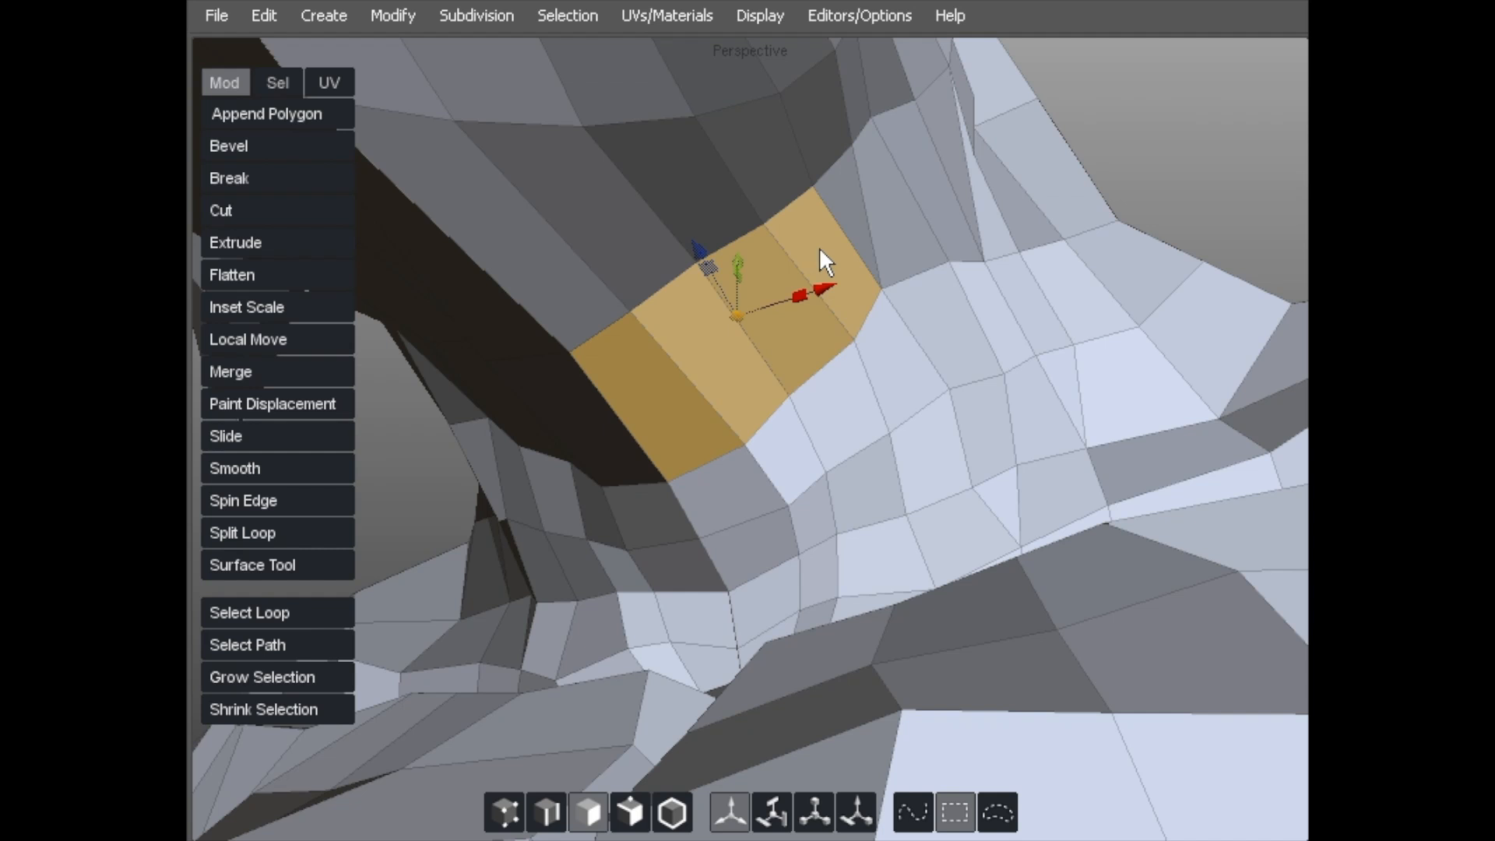
{"action": "key", "text": "shift+x"}
{"action": "key", "text": "Escape"}
- Reposition the vertices at the end of the new front-neck edge row to blend it into the surrounding faces
{"action": "key", "text": "a"}
{"action": "middle_click_drag", "start_coordinate": [699, 411], "coordinate": [662, 441]}
{"action": "left_click_drag", "start_coordinate": [600, 400], "coordinate": [562, 391]}
{"action": "left_click_drag", "start_coordinate": [615, 344], "coordinate": [623, 352]}
{"action": "middle_click_drag", "start_coordinate": [623, 352], "coordinate": [687, 360]}
{"action": "left_click", "coordinate": [686, 360]}
{"action": "left_click_drag", "start_coordinate": [689, 361], "coordinate": [631, 344]}
{"action": "left_click", "coordinate": [732, 335]}
{"action": "left_click", "coordinate": [773, 405]}
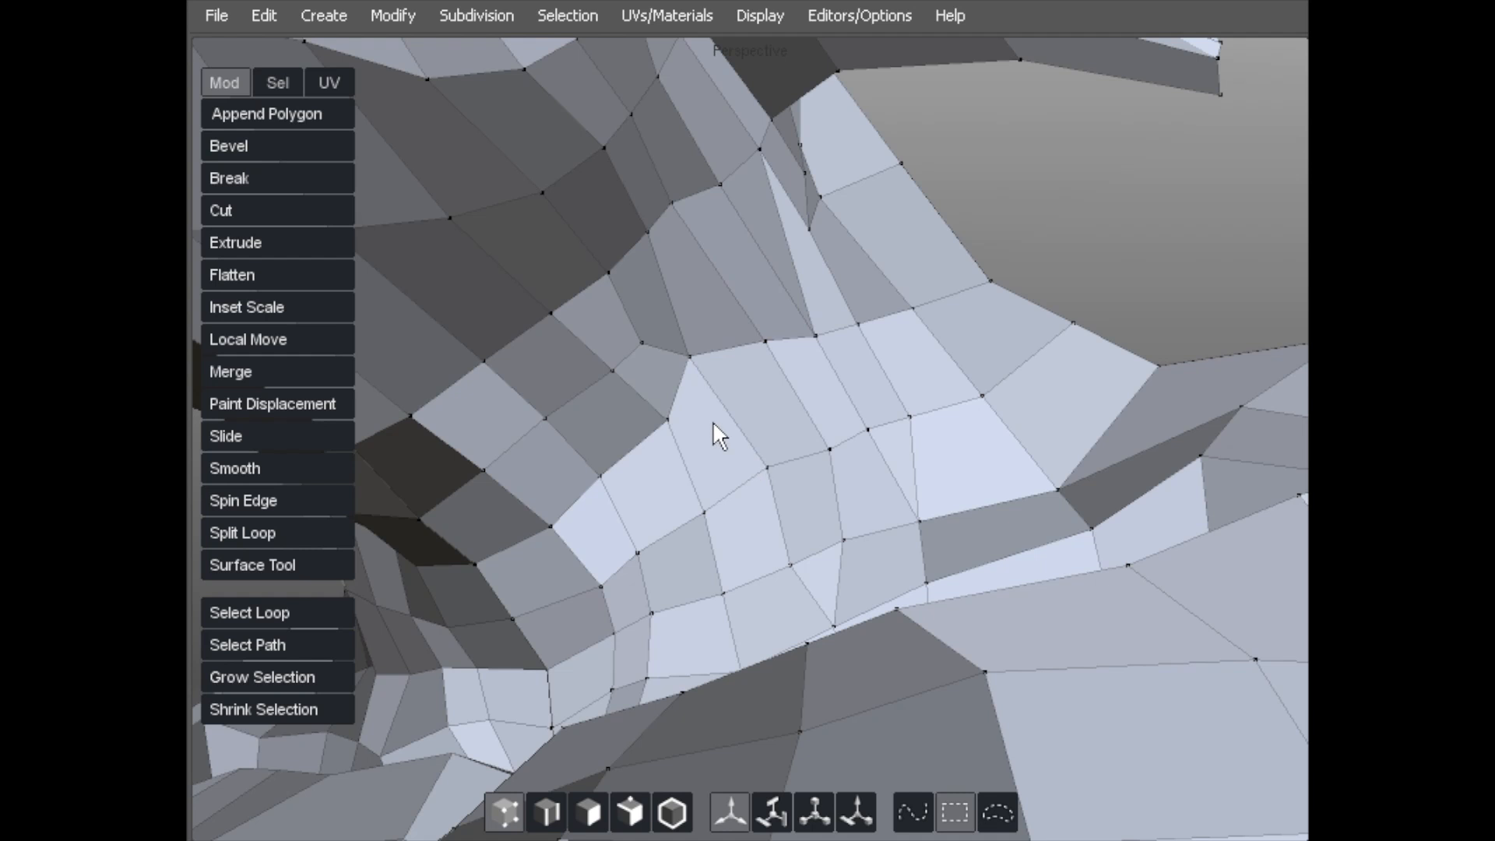
- Connect two vertices diagonally across the faces above the collarbone and delete the old edge beside the connection
{"action": "left_click_drag", "start_coordinate": [703, 493], "coordinate": [702, 492], "text": "alt"}
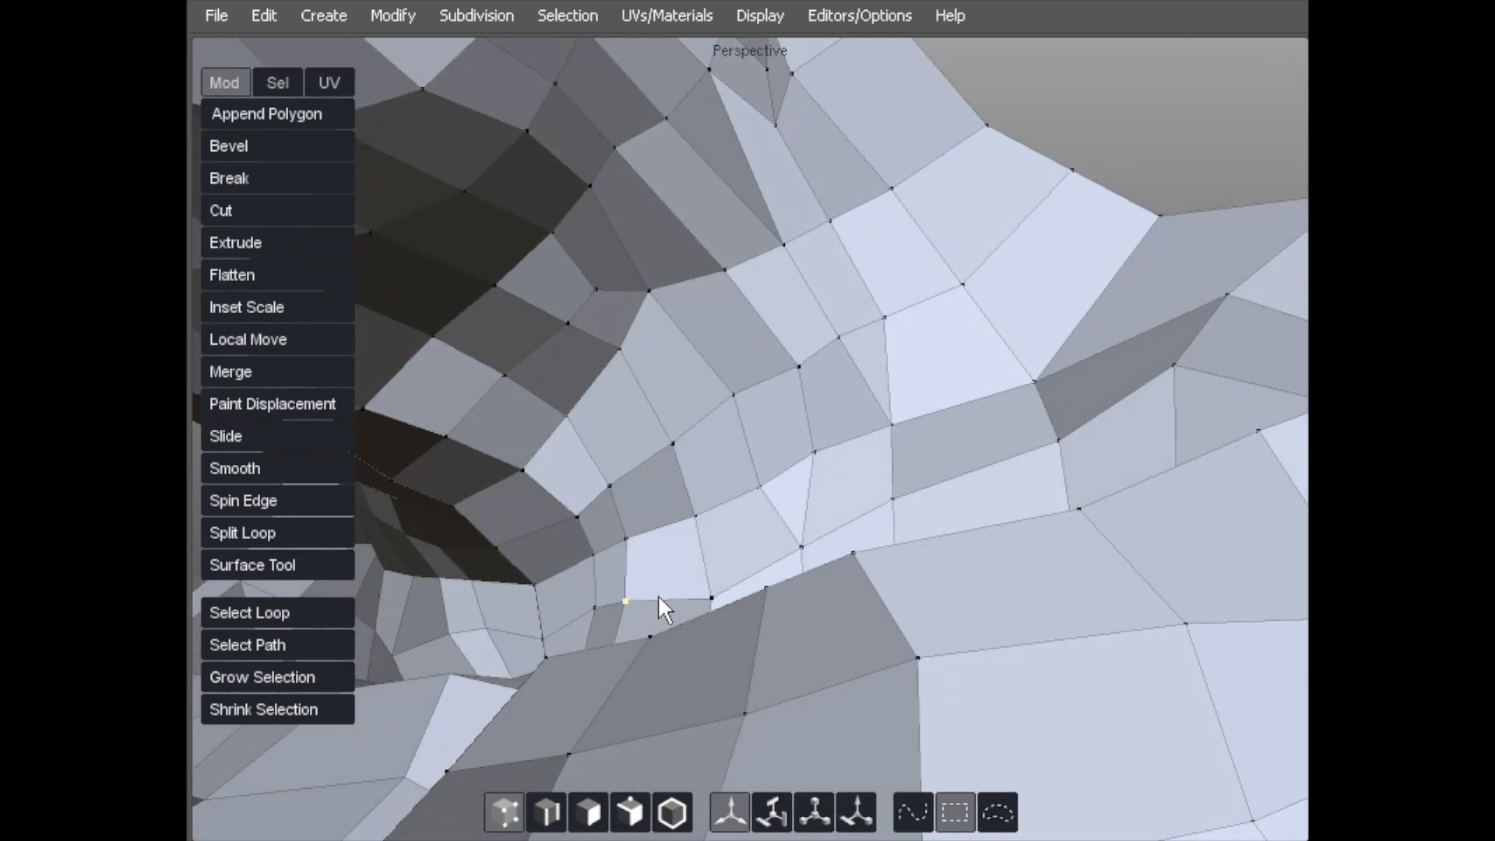
{"action": "left_click_drag", "start_coordinate": [811, 554], "coordinate": [727, 564], "text": "alt"}
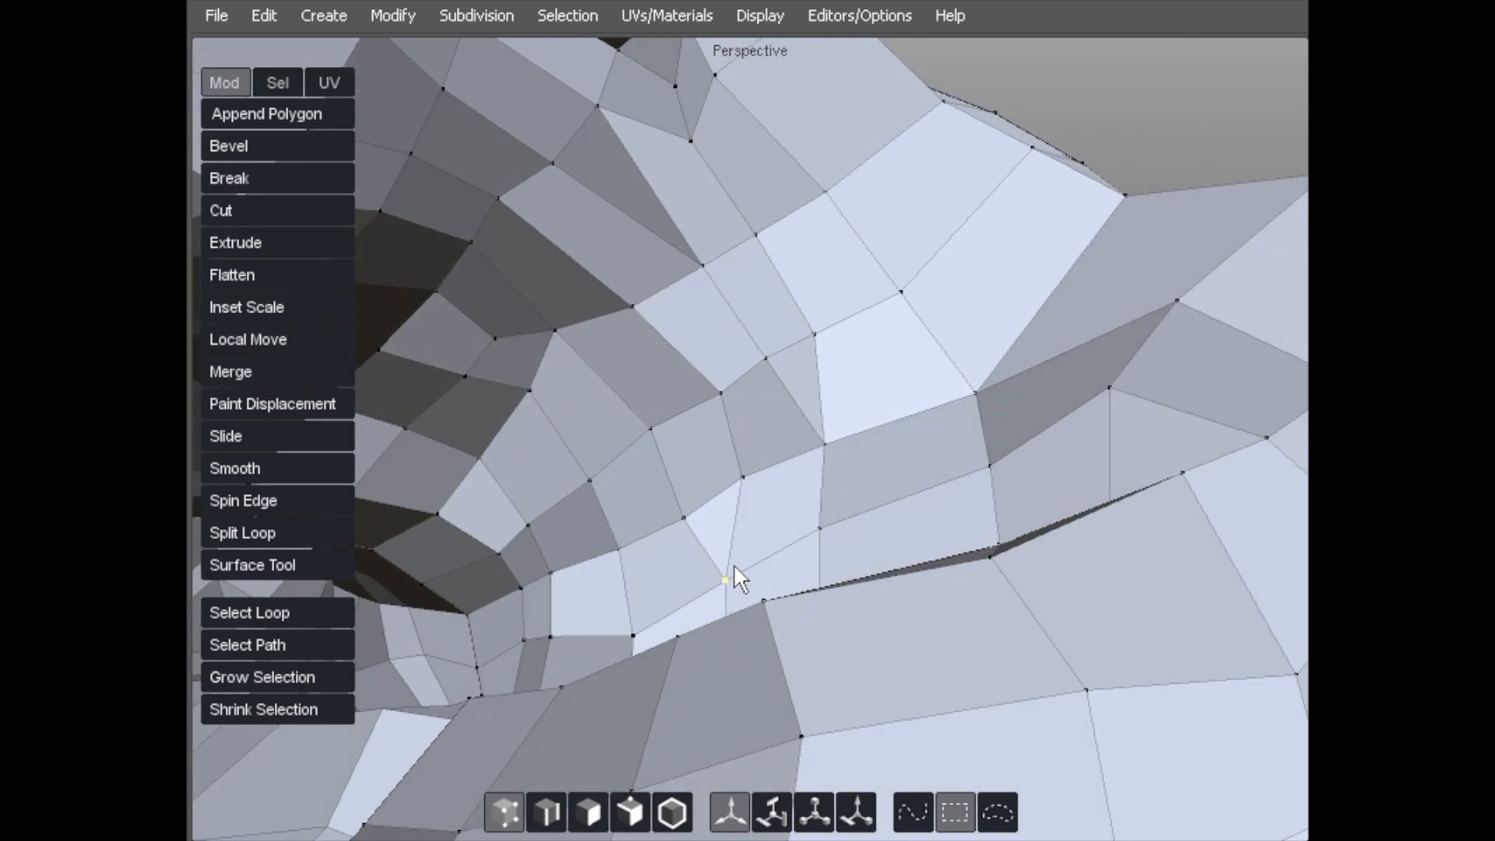
{"action": "left_click", "coordinate": [743, 476]}
{"action": "left_click", "coordinate": [818, 528], "text": "shift"}
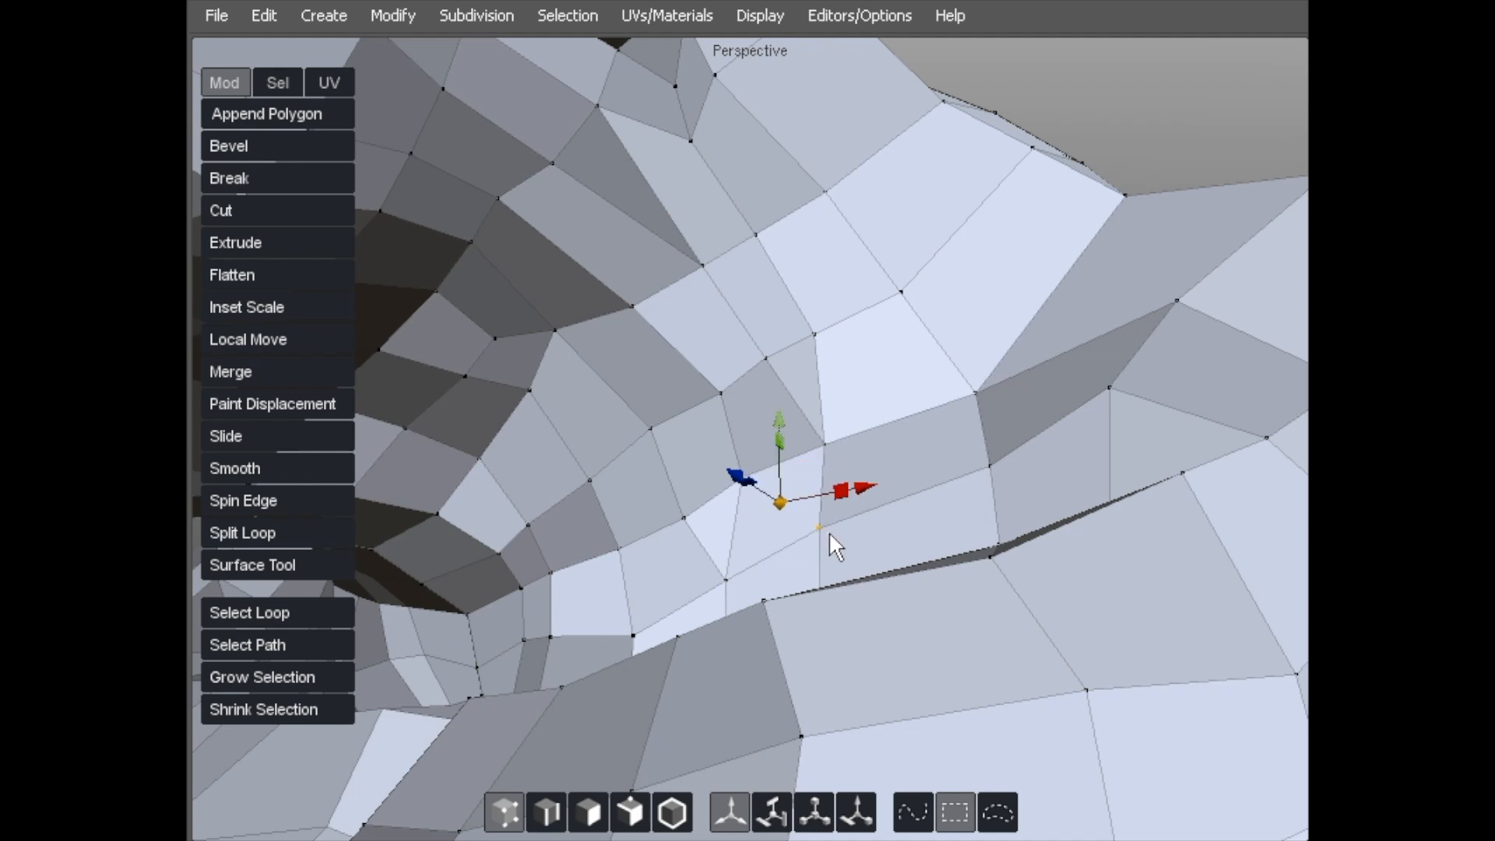
{"action": "left_click_drag", "start_coordinate": [732, 549], "coordinate": [745, 533], "text": "alt"}
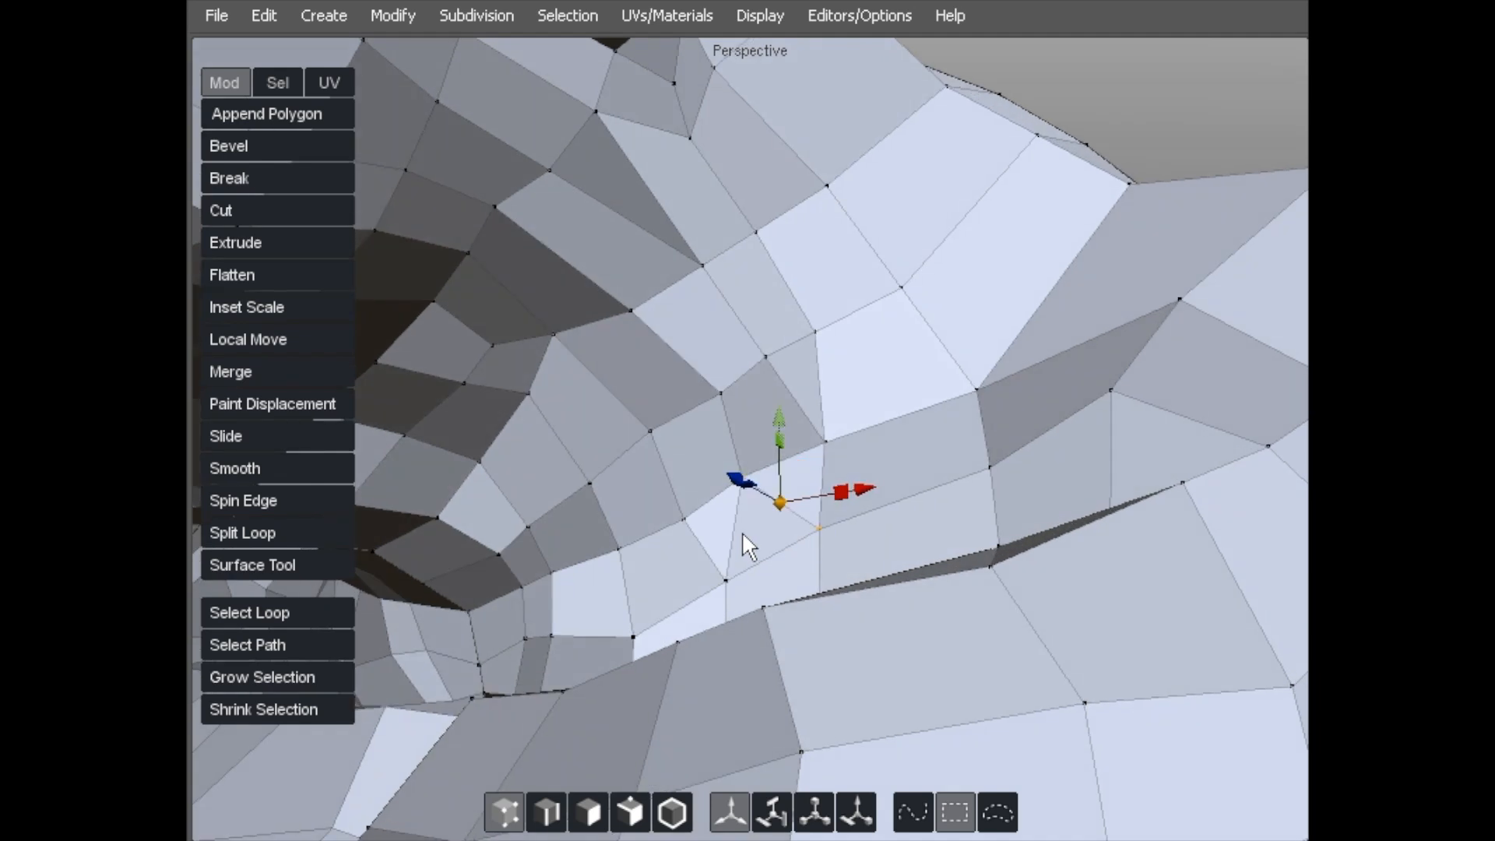
{"action": "key", "text": "s"}
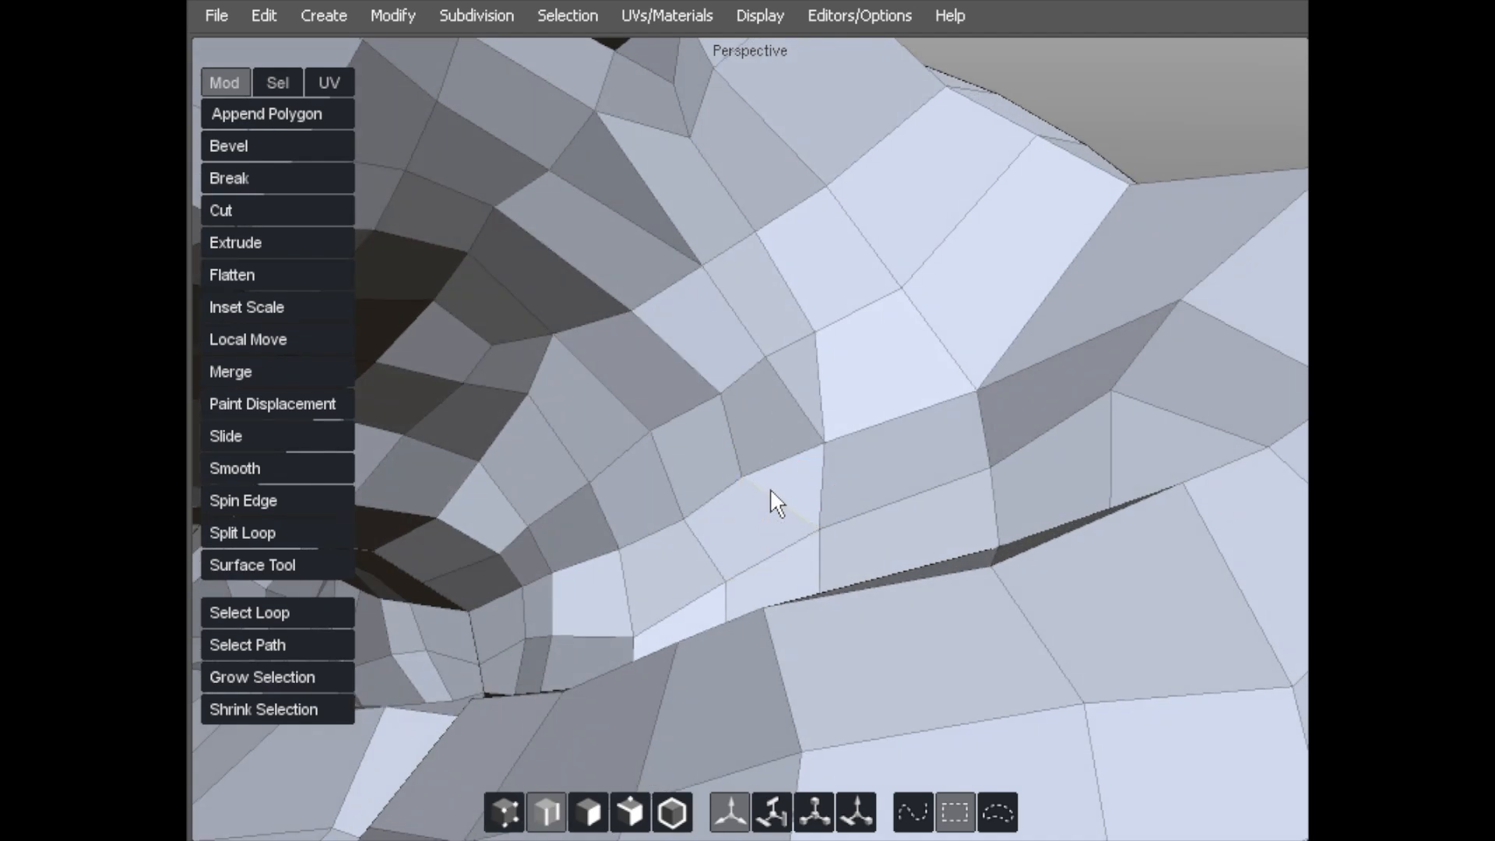
{"action": "left_click_drag", "start_coordinate": [877, 485], "coordinate": [791, 470], "text": "alt"}
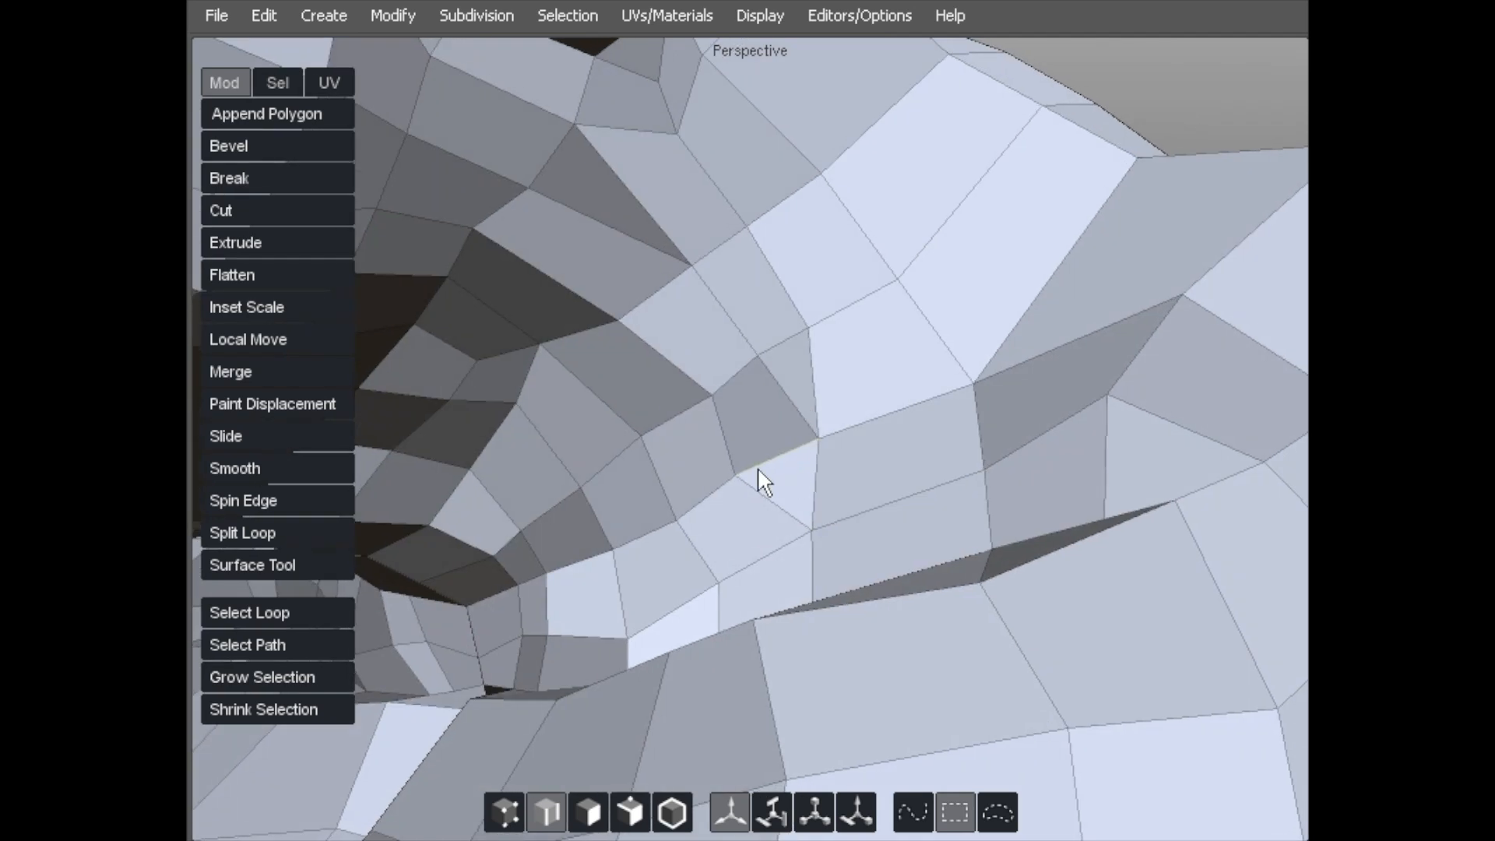
- Reposition the vertices around the rerouted edge where the side of the neck meets the shoulder
{"action": "key", "text": "a"}
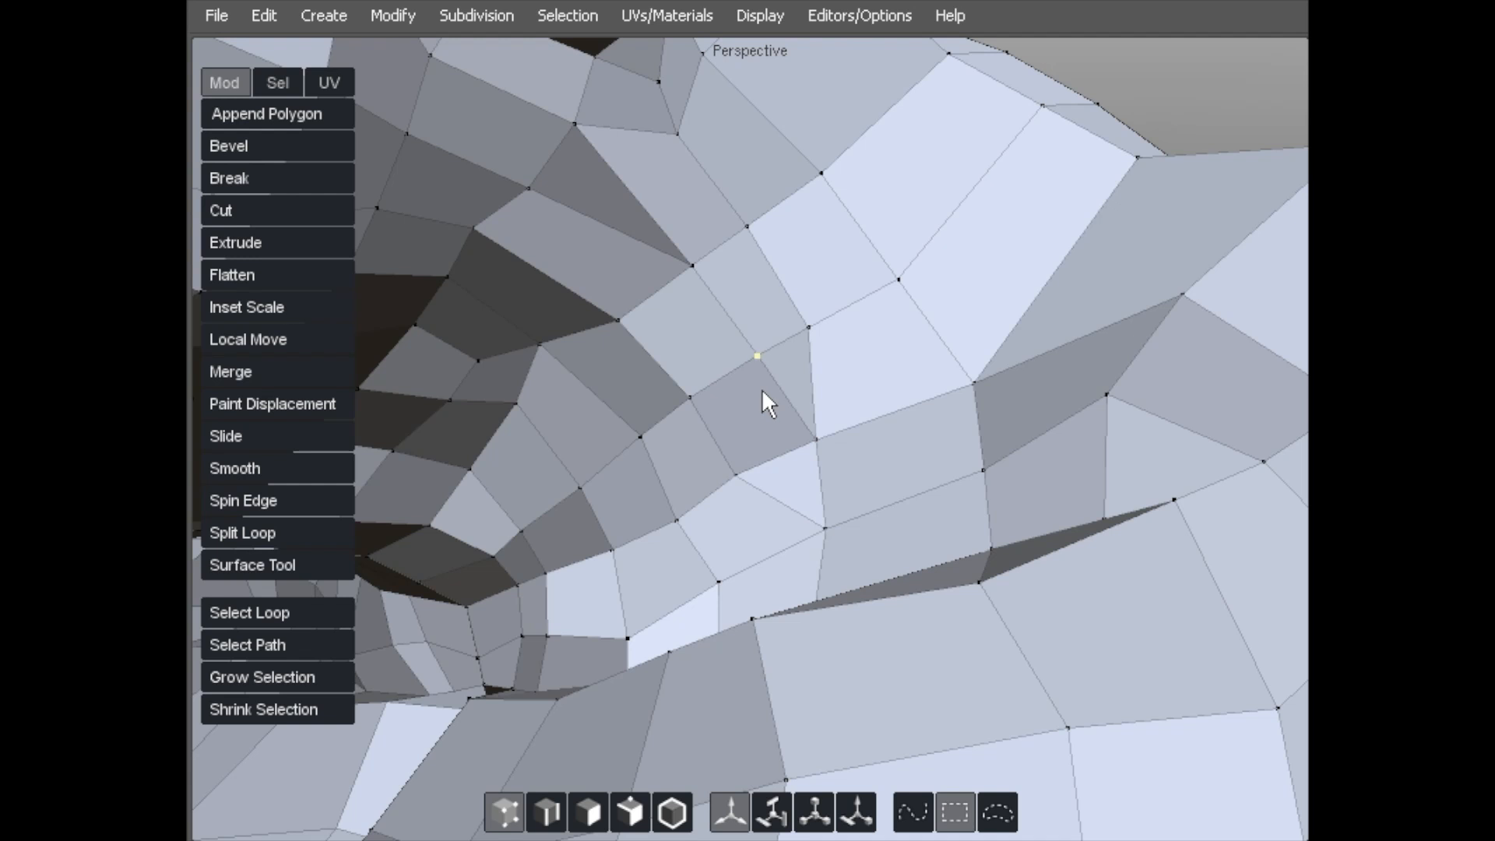
{"action": "left_click_drag", "start_coordinate": [815, 438], "coordinate": [840, 436]}
{"action": "left_click_drag", "start_coordinate": [744, 470], "coordinate": [744, 461]}
{"action": "left_click_drag", "start_coordinate": [763, 371], "coordinate": [759, 375]}
{"action": "left_click_drag", "start_coordinate": [807, 533], "coordinate": [796, 538]}
- Adjust the vertices along the crease between the neck base and the collarbone
{"action": "middle_click_drag", "start_coordinate": [724, 485], "coordinate": [657, 416], "text": "alt"}
{"action": "left_click_drag", "start_coordinate": [707, 521], "coordinate": [753, 564], "text": "alt"}
{"action": "left_click_drag", "start_coordinate": [667, 506], "coordinate": [636, 532]}
{"action": "left_click_drag", "start_coordinate": [573, 561], "coordinate": [645, 518]}
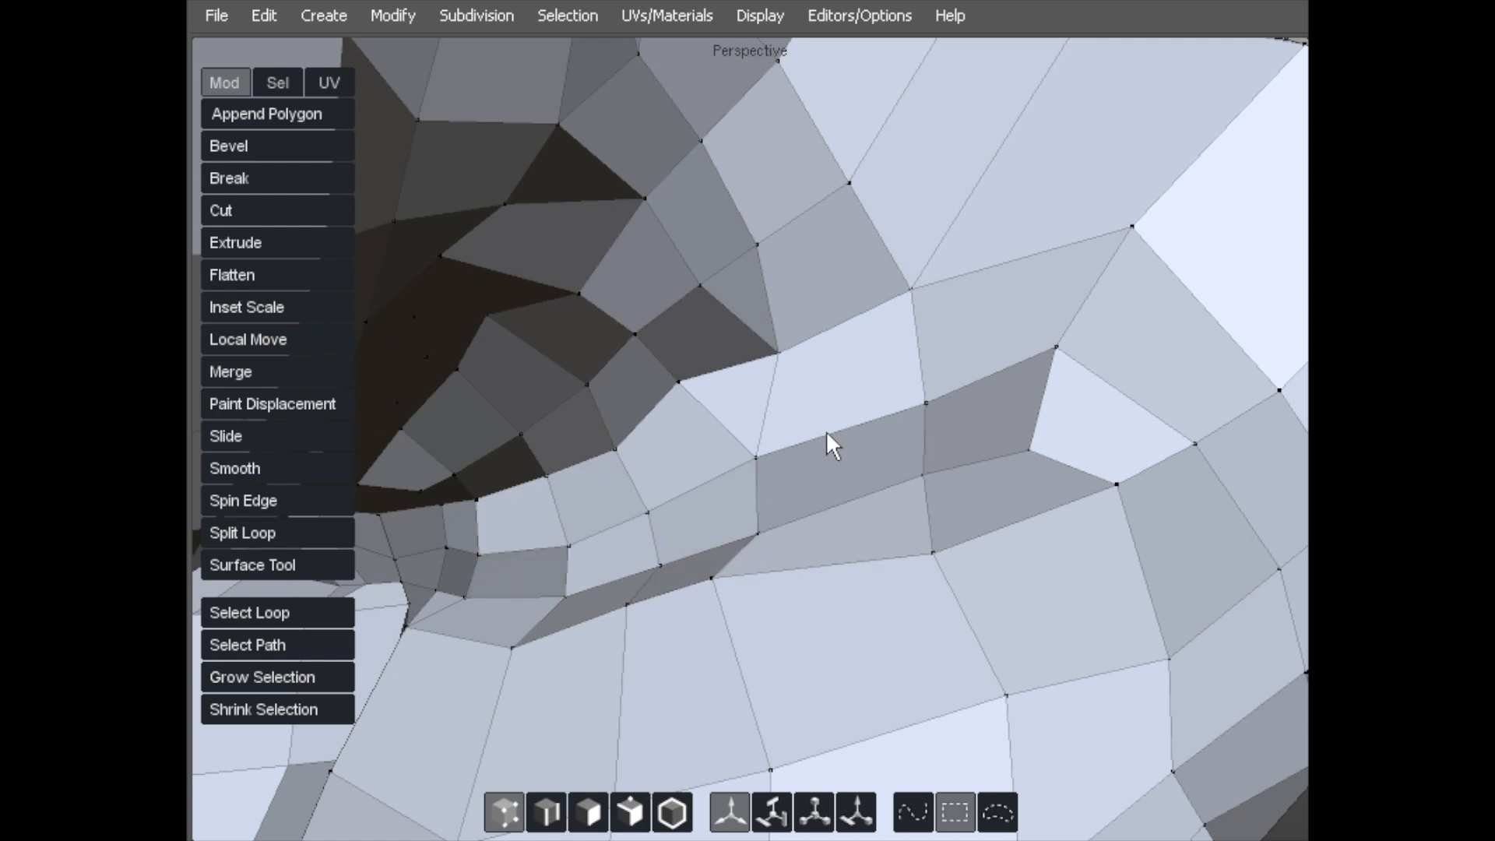
{"action": "right_click_drag", "start_coordinate": [827, 434], "coordinate": [901, 443], "text": "alt"}
{"action": "left_click_drag", "start_coordinate": [553, 554], "coordinate": [713, 572], "text": "alt"}
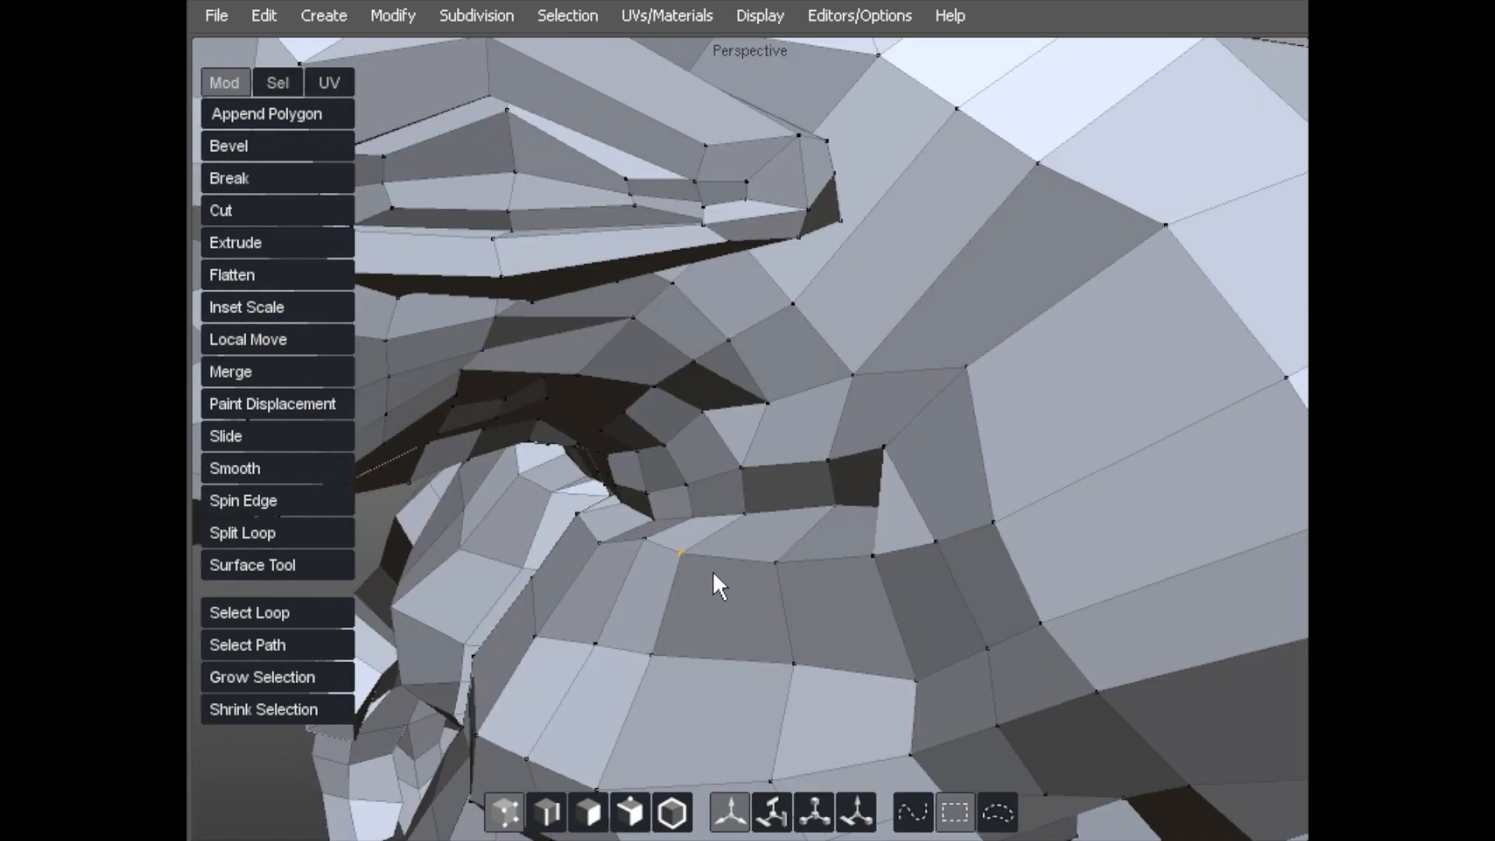
- Reposition the vertices at the shoulder end of the collarbone hollow to smooth its outline
{"action": "right_click_drag", "start_coordinate": [805, 548], "coordinate": [888, 489], "text": "alt"}
{"action": "left_click_drag", "start_coordinate": [867, 488], "coordinate": [642, 519], "text": "alt"}
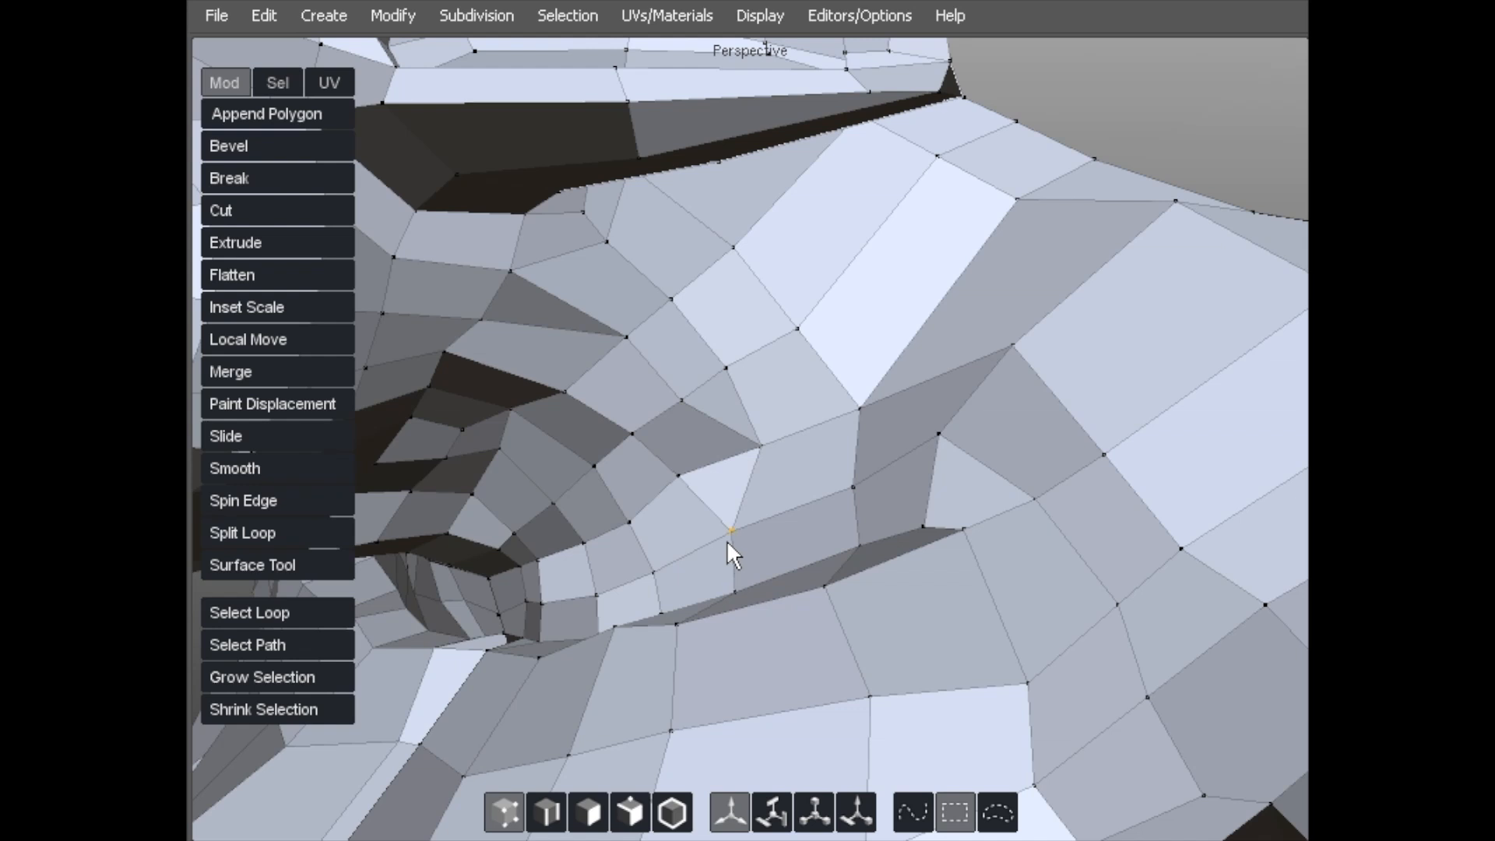
{"action": "left_click_drag", "start_coordinate": [728, 543], "coordinate": [710, 466], "text": "alt"}
{"action": "left_click_drag", "start_coordinate": [845, 434], "coordinate": [814, 483]}
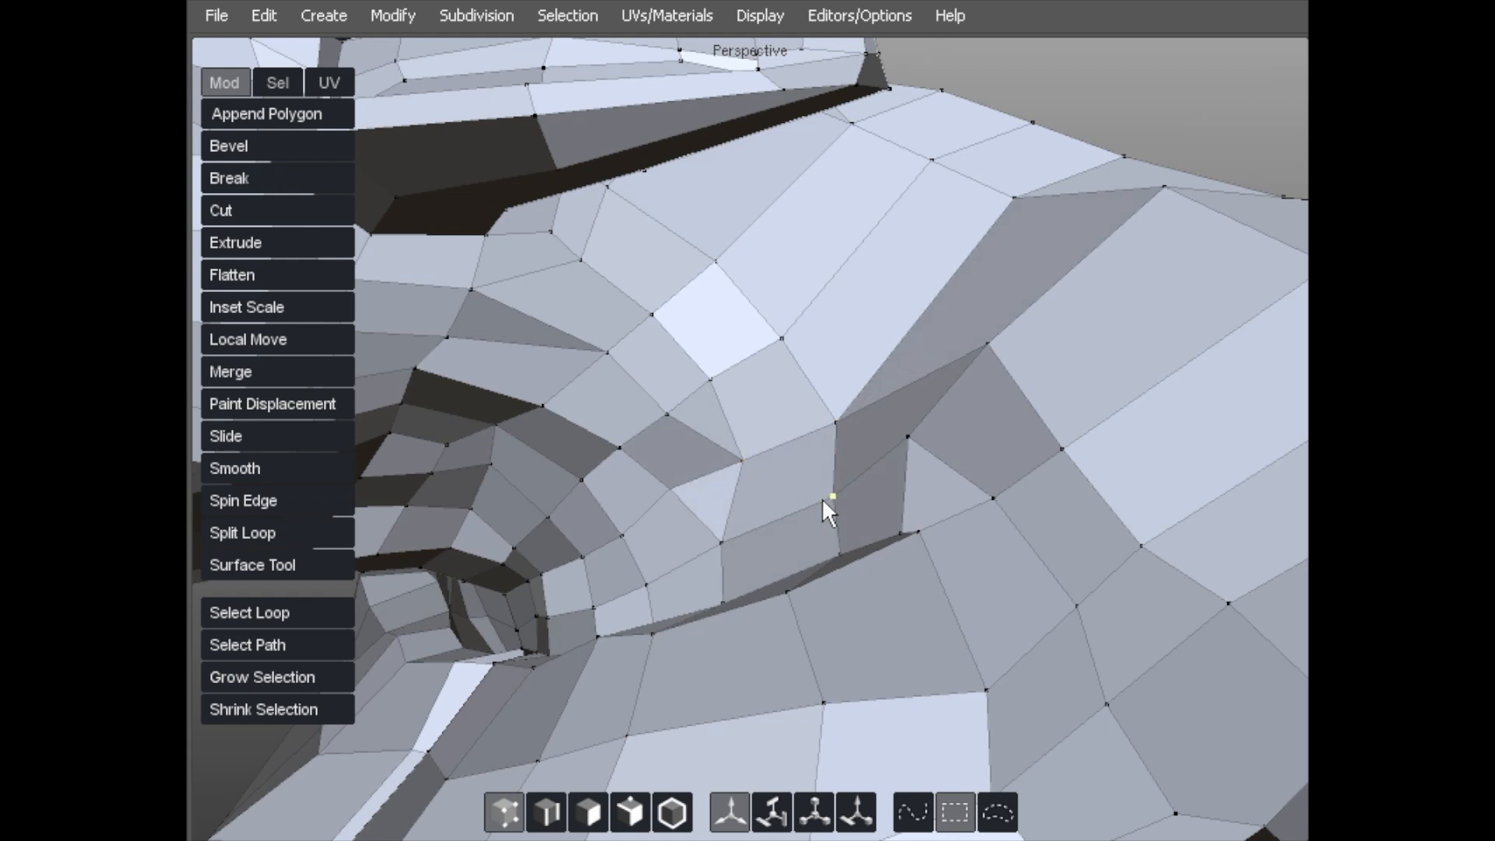
{"action": "left_click_drag", "start_coordinate": [831, 423], "coordinate": [841, 401]}
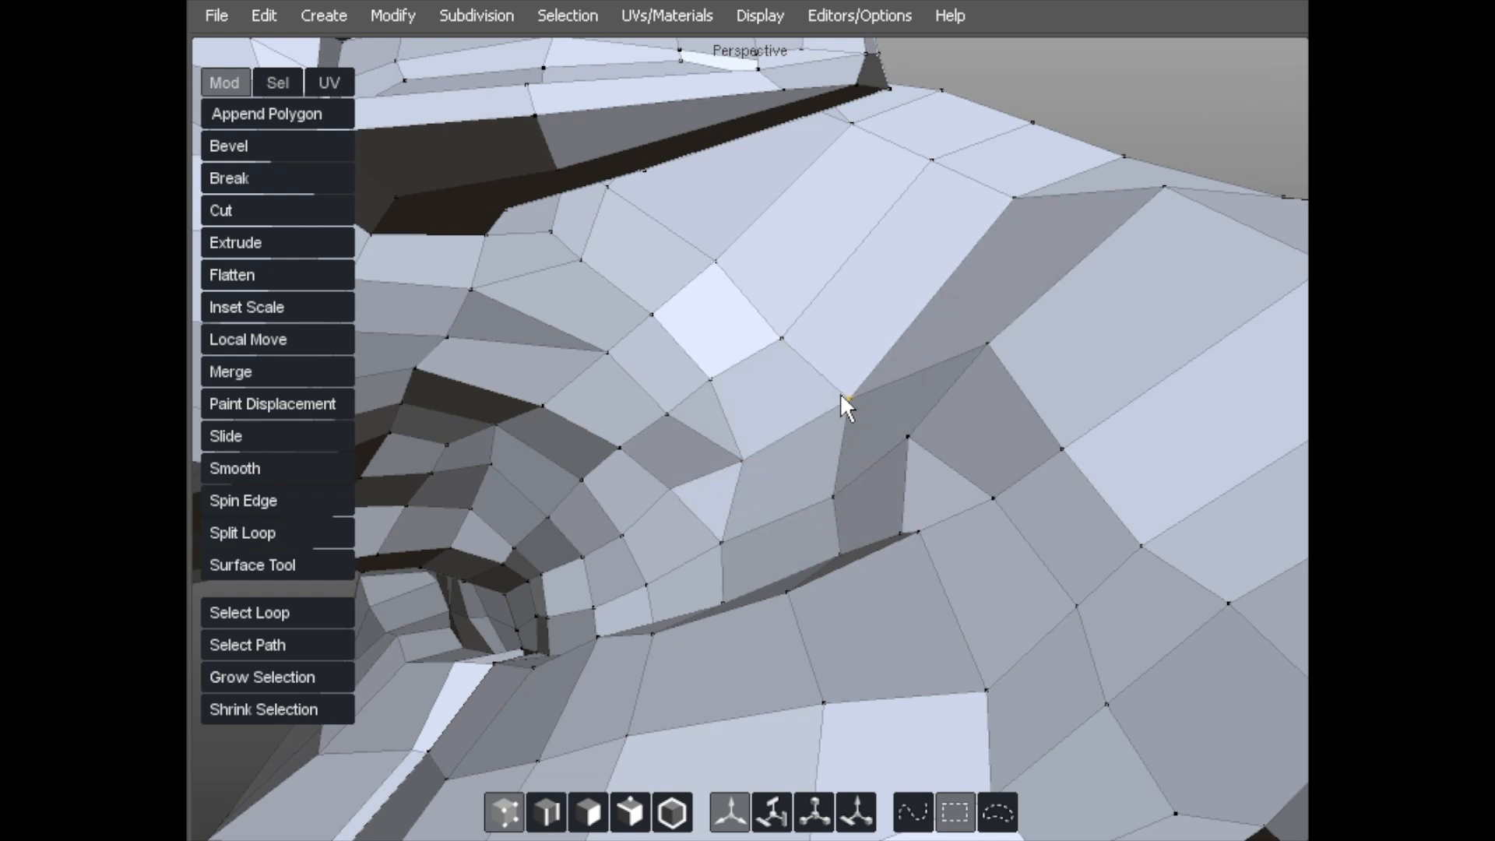
{"action": "key", "text": "f"}
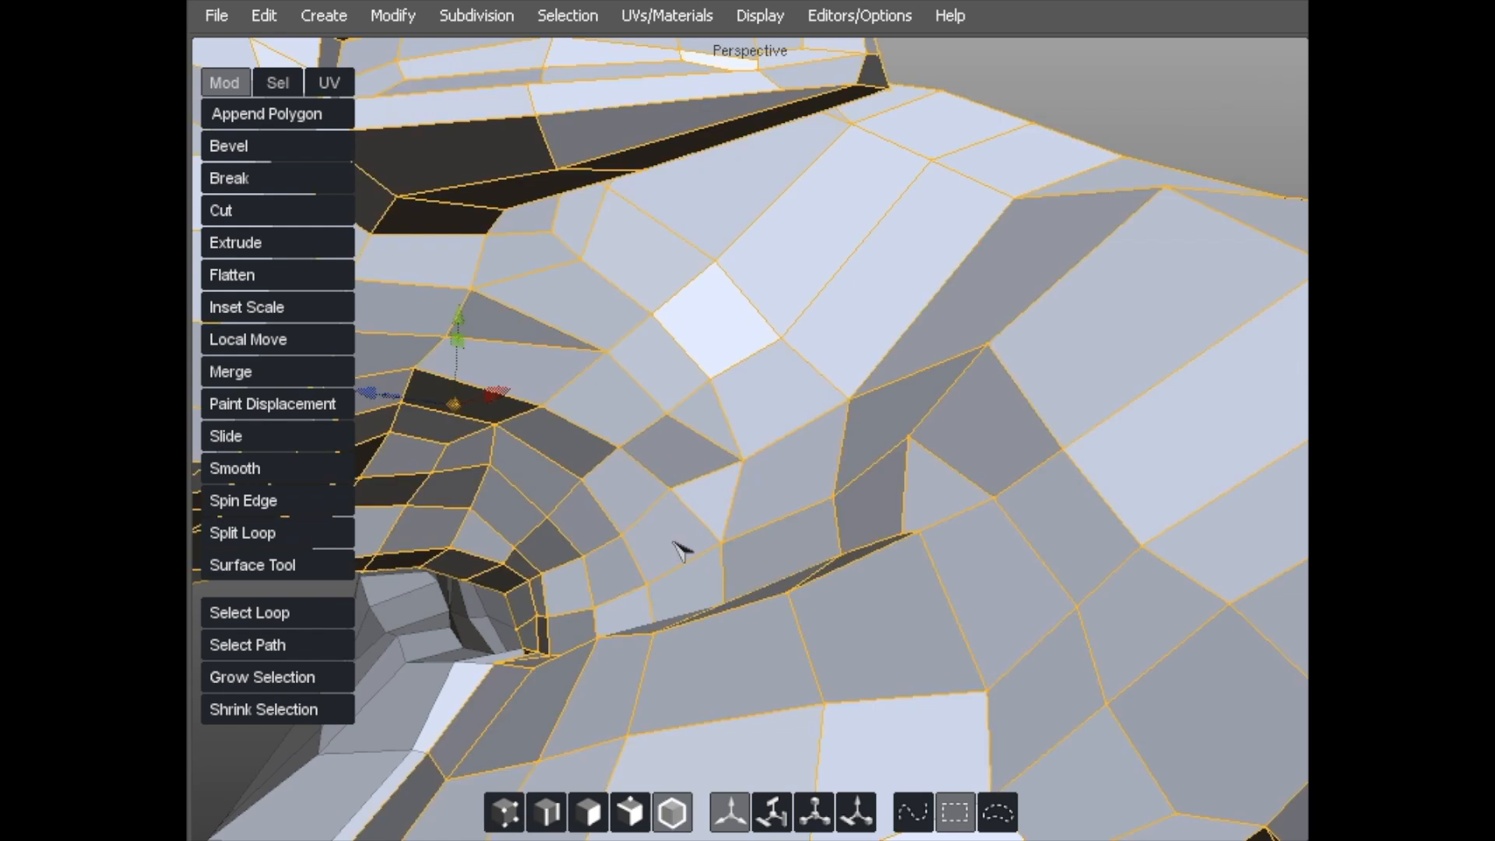
- Cut a diagonal edge between two vertices where the neck meets the shoulder and delete the two old edges beside it
{"action": "key", "text": "g"}
{"action": "left_click_drag", "start_coordinate": [833, 498], "coordinate": [819, 510], "text": "alt"}
{"action": "left_click", "coordinate": [832, 508]}
{"action": "left_click", "coordinate": [745, 466]}
{"action": "left_click", "coordinate": [781, 347]}
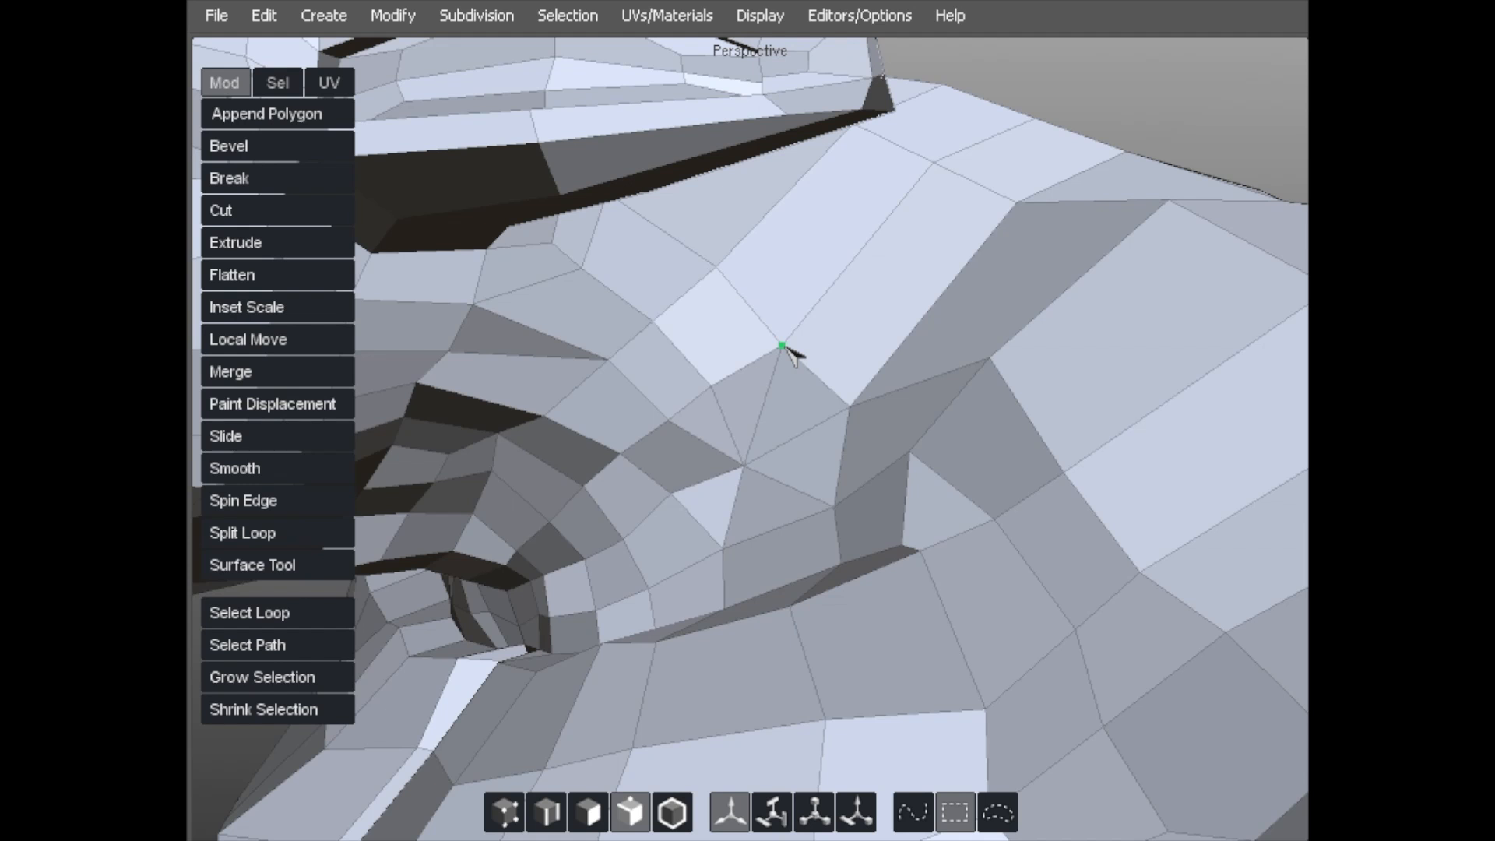
{"action": "key", "text": "f"}
{"action": "key", "text": "s"}
{"action": "left_click", "coordinate": [793, 436]}
{"action": "key", "text": "Delete"}
{"action": "left_click", "coordinate": [726, 422]}
{"action": "key", "text": "Delete"}
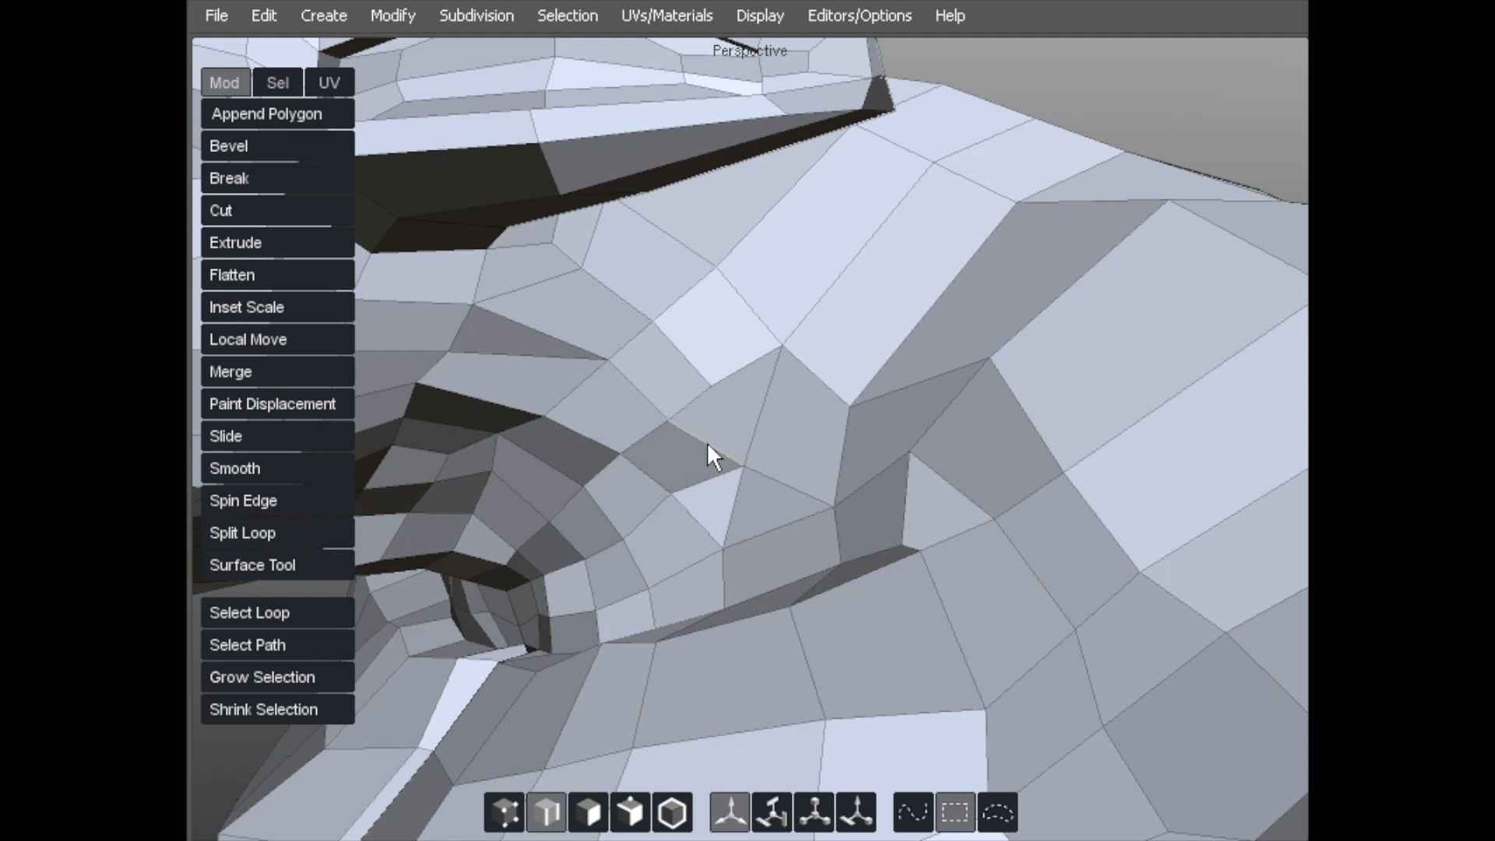
- Reposition the vertices around the new diagonal edge and delete the edge closing the small triangle above the collarbone
{"action": "key", "text": "a"}
{"action": "middle_click_drag", "start_coordinate": [703, 389], "coordinate": [772, 377]}
{"action": "left_click_drag", "start_coordinate": [710, 381], "coordinate": [767, 425], "text": "alt"}
{"action": "middle_click_drag", "start_coordinate": [852, 401], "coordinate": [858, 395]}
{"action": "middle_click_drag", "start_coordinate": [717, 541], "coordinate": [717, 543]}
{"action": "left_click_drag", "start_coordinate": [664, 493], "coordinate": [689, 508], "text": "alt"}
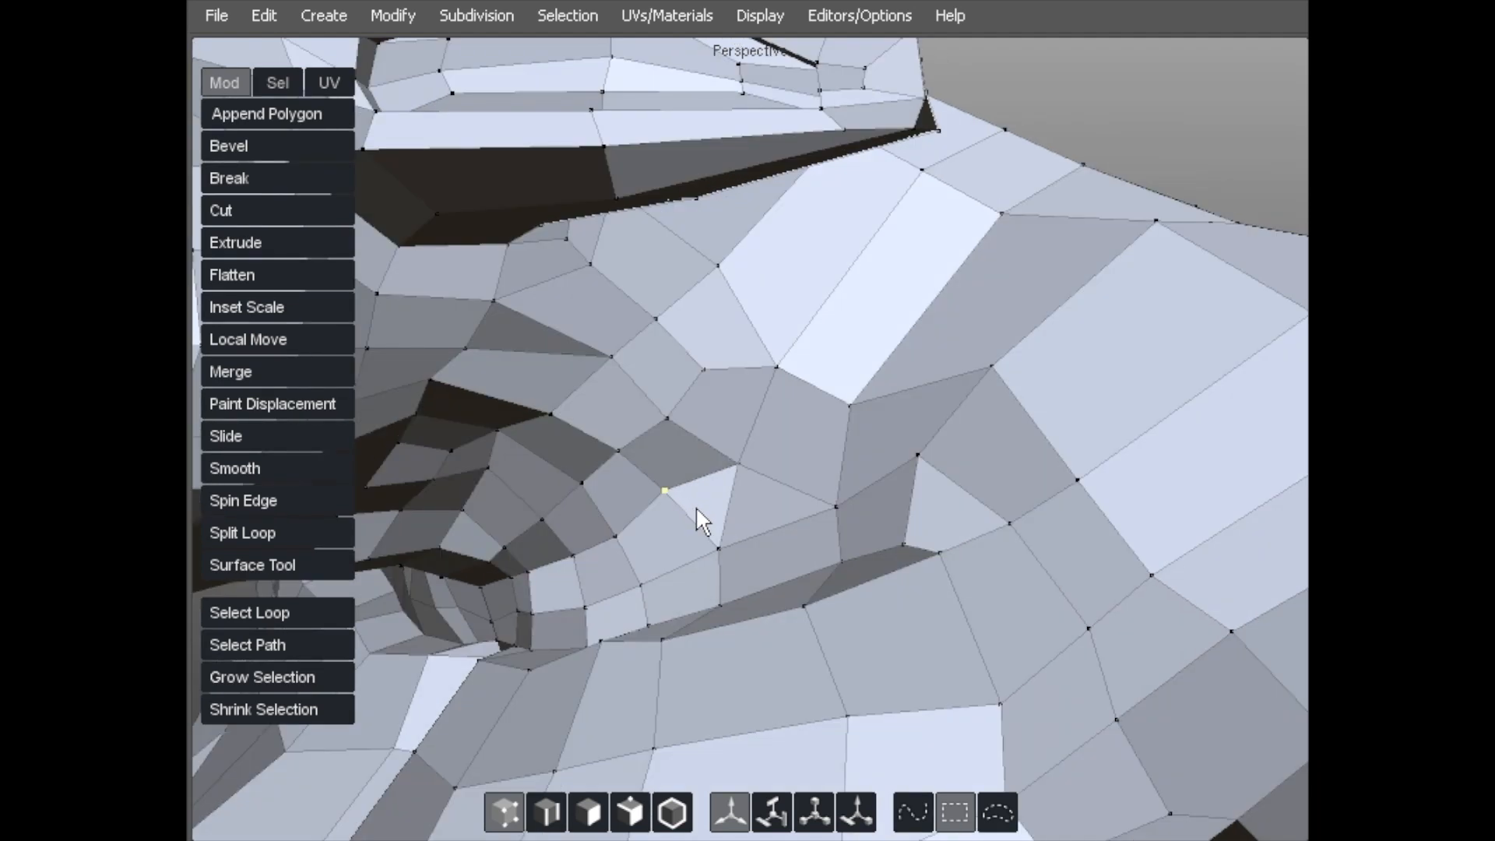
{"action": "key", "text": "s"}
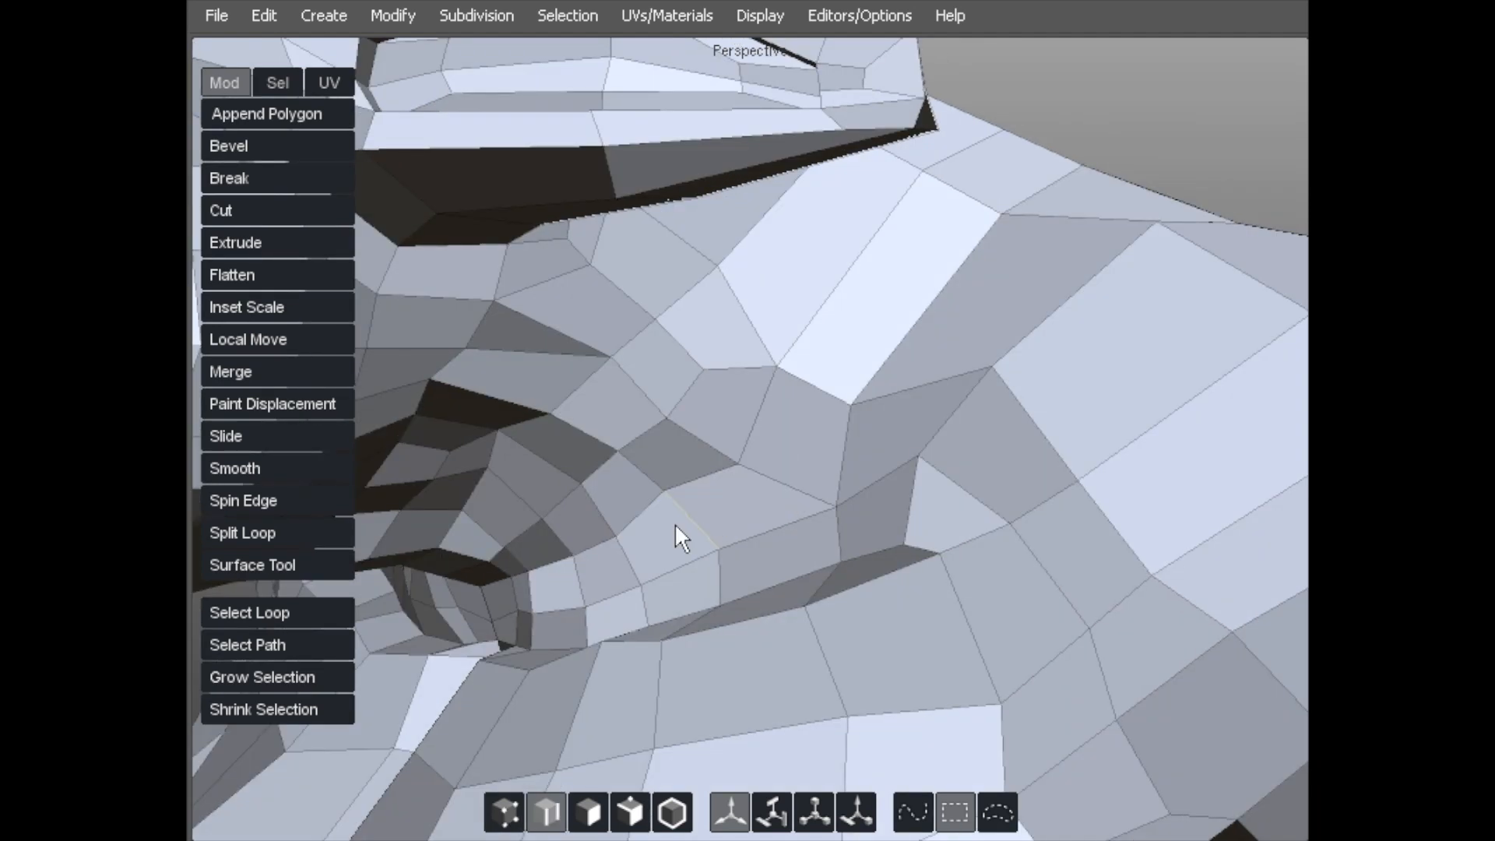
- Examine the rerouted faces at the neck and shoulder close up, and the upper body from several angles
{"action": "key", "text": "d"}
{"action": "left_click_drag", "start_coordinate": [638, 408], "coordinate": [796, 560]}
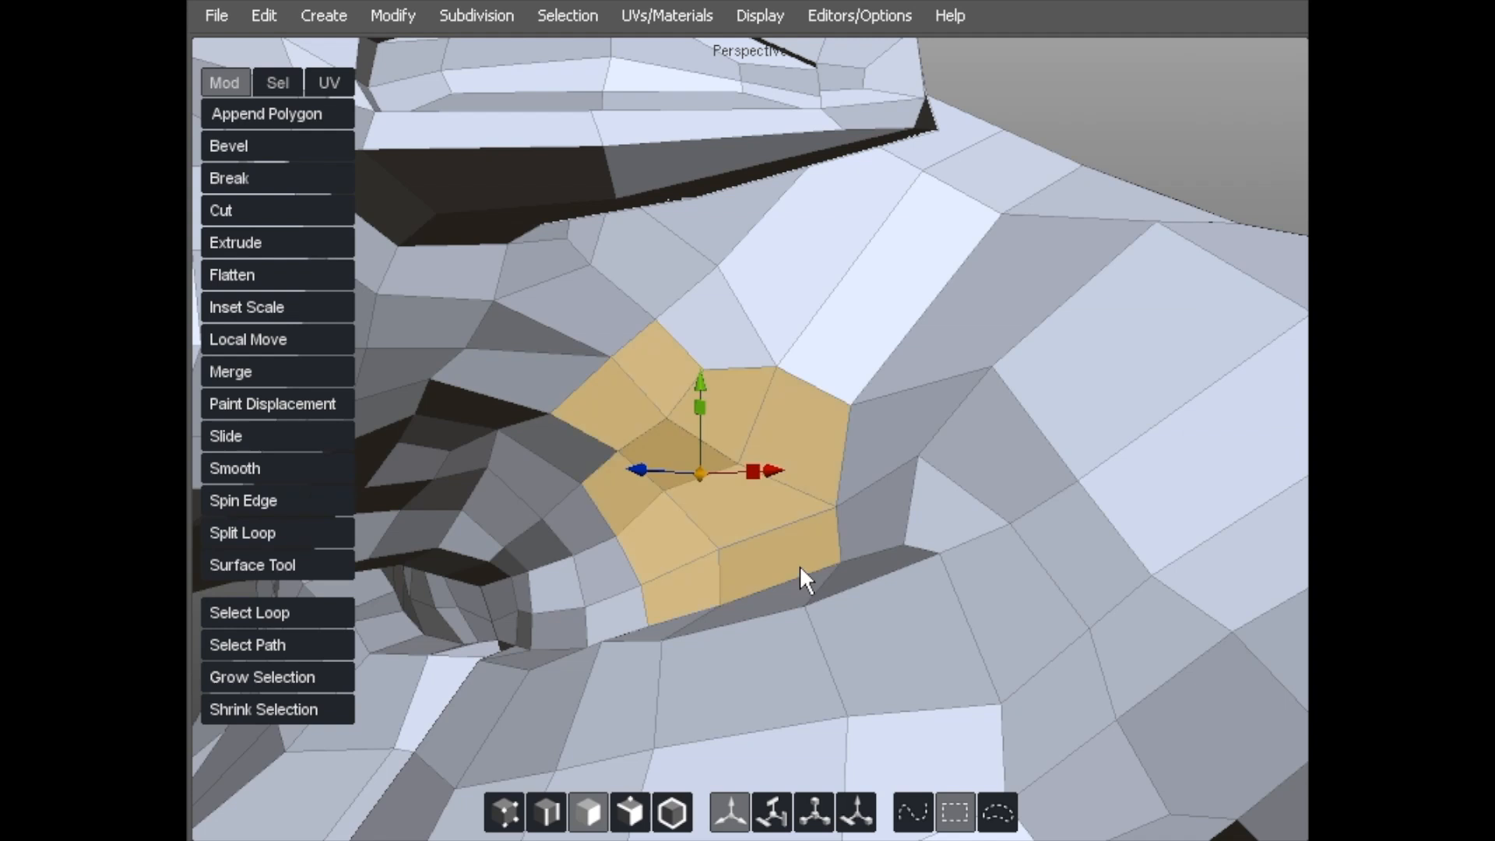
{"action": "left_click_drag", "start_coordinate": [720, 531], "coordinate": [724, 444], "text": "alt"}
{"action": "left_click", "coordinate": [861, 282]}
{"action": "left_click_drag", "start_coordinate": [717, 318], "coordinate": [778, 500], "text": "alt"}
{"action": "key", "text": "a"}
{"action": "left_click_drag", "start_coordinate": [705, 580], "coordinate": [581, 421], "text": "alt"}
{"action": "middle_click_drag", "start_coordinate": [581, 420], "coordinate": [556, 354], "text": "alt"}
{"action": "right_click_drag", "start_coordinate": [601, 547], "coordinate": [498, 556], "text": "alt"}
{"action": "mouse_move", "coordinate": [624, 521]}
{"action": "left_mouse_down", "text": "alt"}
{"action": "mouse_move", "coordinate": [646, 501]}
{"action": "mouse_move", "coordinate": [610, 368]}
{"action": "mouse_move", "coordinate": [655, 615]}
{"action": "mouse_move", "coordinate": [590, 537]}
{"action": "mouse_move", "coordinate": [586, 553]}
{"action": "mouse_move", "coordinate": [587, 462]}
{"action": "mouse_move", "coordinate": [619, 471]}
{"action": "mouse_move", "coordinate": [643, 508]}
{"action": "left_mouse_up", "text": "alt"}
{"action": "left_click_drag", "start_coordinate": [848, 599], "coordinate": [745, 564], "text": "alt"}
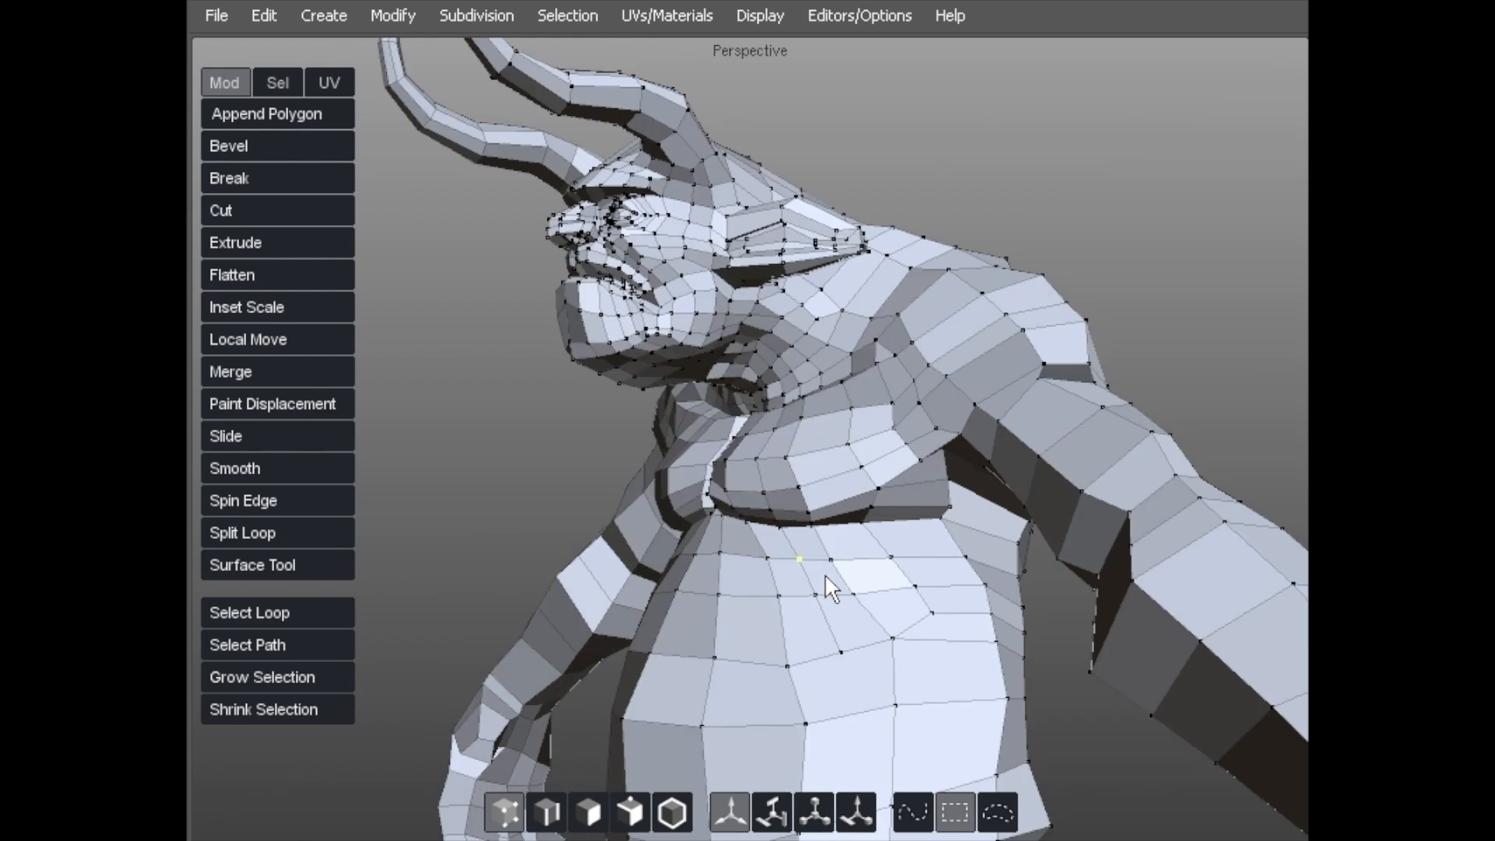
{"action": "left_click_drag", "start_coordinate": [941, 504], "coordinate": [746, 564], "text": "alt"}
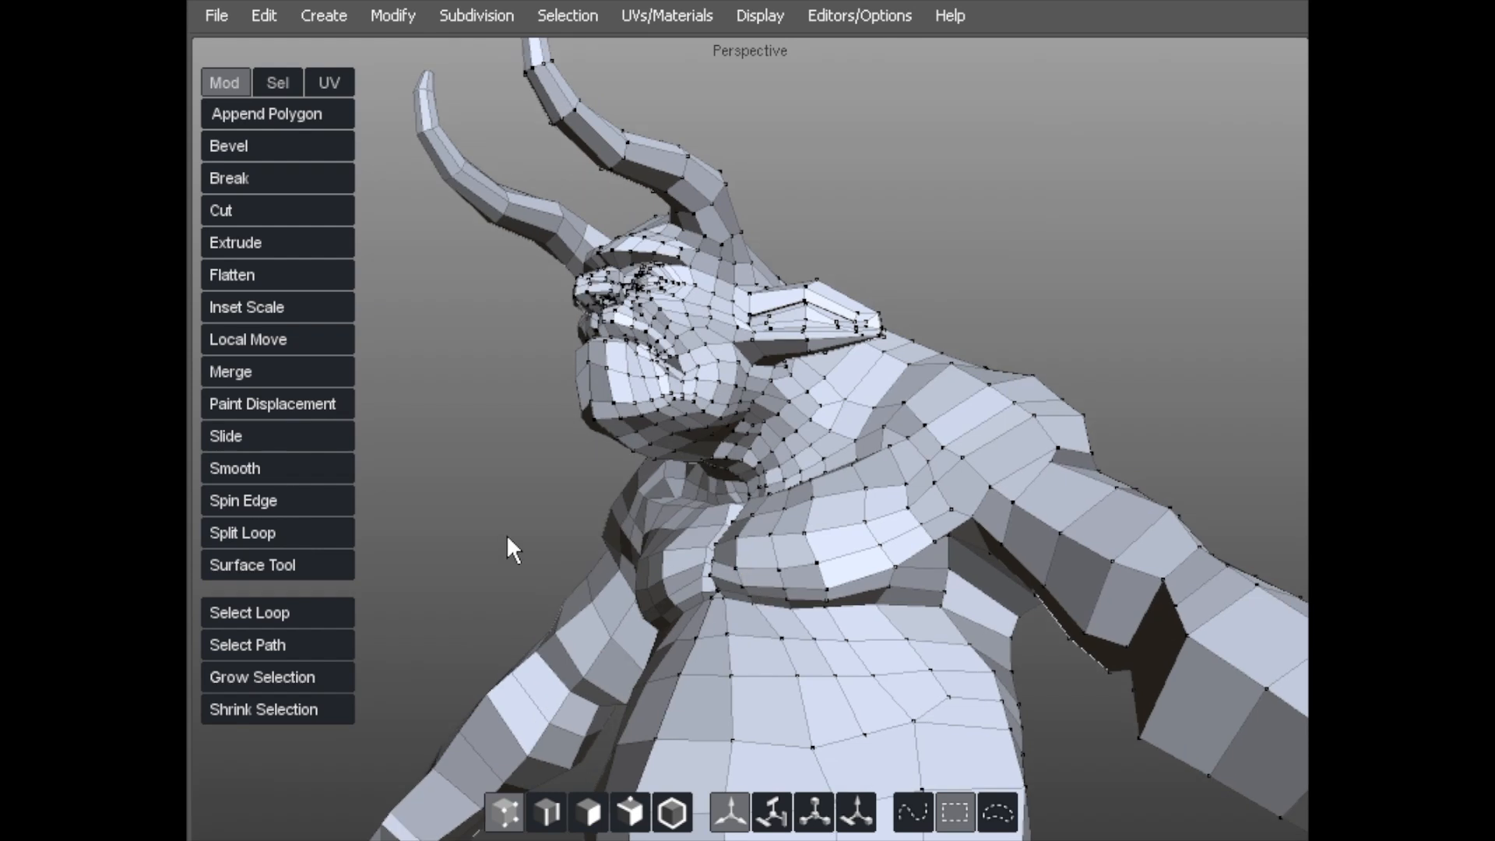
{"action": "left_click_drag", "start_coordinate": [783, 391], "coordinate": [810, 530], "text": "alt"}
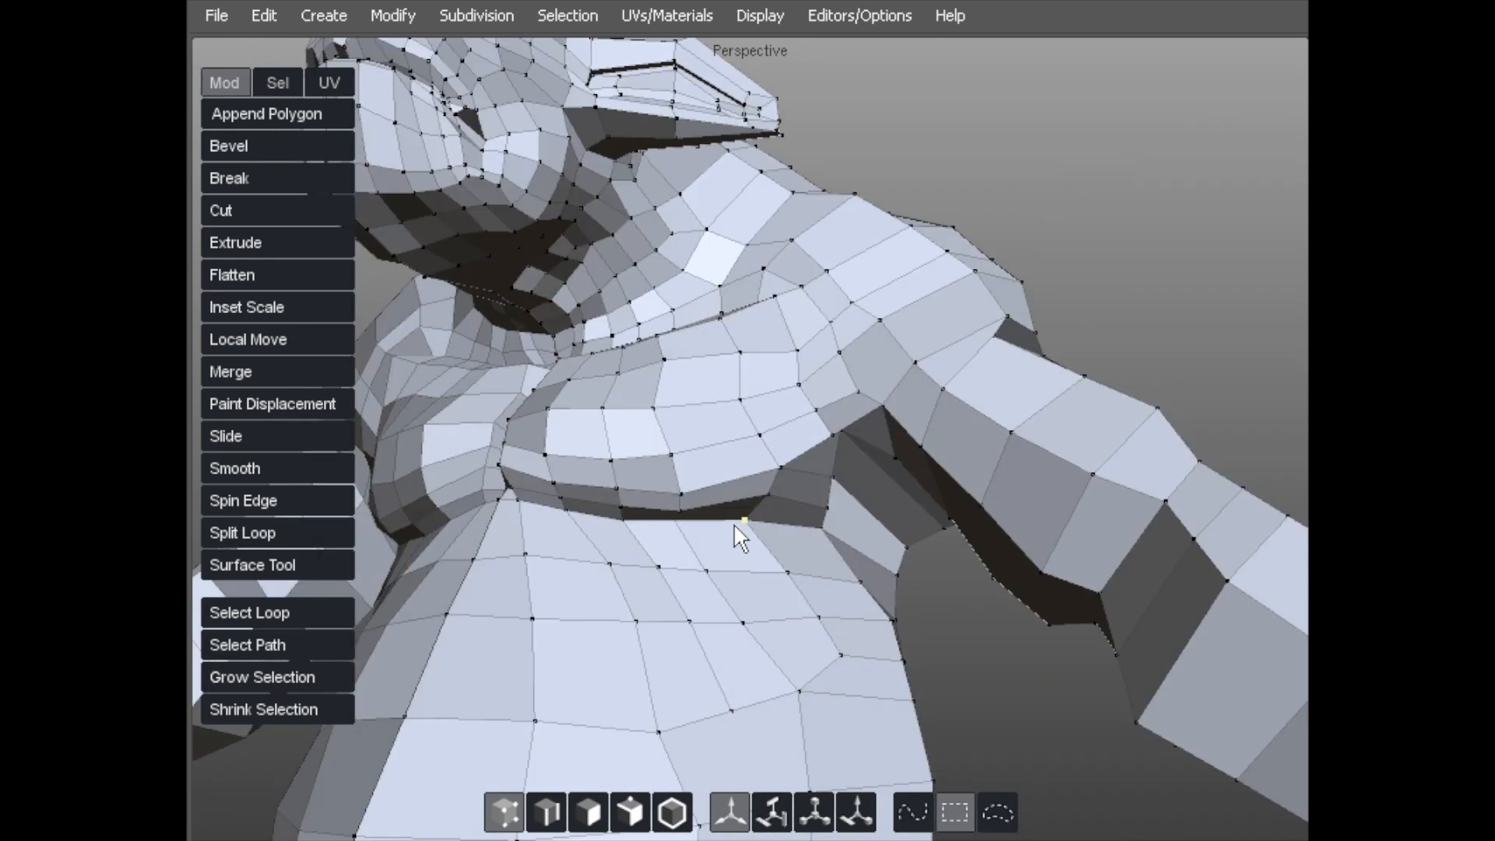
- Insert an edge loop through the row of torso faces directly beneath the chest muscle
{"action": "key", "text": "d"}
{"action": "left_click", "coordinate": [571, 539]}
{"action": "mouse_move", "coordinate": [569, 536]}
{"action": "left_mouse_down"}
{"action": "mouse_move", "coordinate": [597, 550]}
{"action": "mouse_move", "coordinate": [582, 561]}
{"action": "left_mouse_up"}
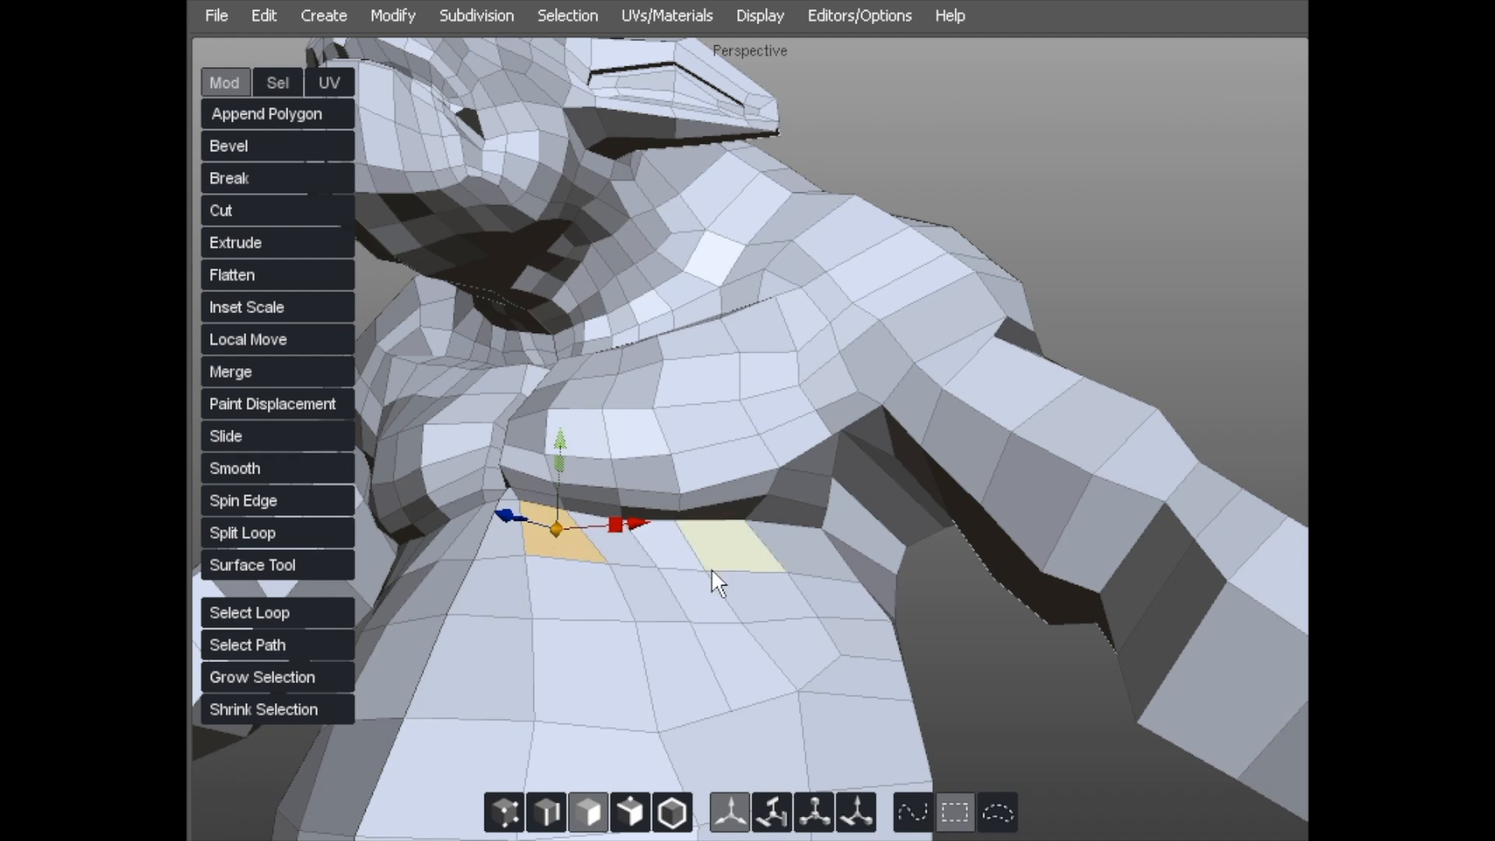
{"action": "left_click", "coordinate": [503, 547]}
{"action": "left_click_drag", "start_coordinate": [820, 587], "coordinate": [811, 561], "text": "alt"}
{"action": "left_click", "coordinate": [804, 542], "text": "shift"}
{"action": "key", "text": "alt+p"}
{"action": "key", "text": "shift+x"}
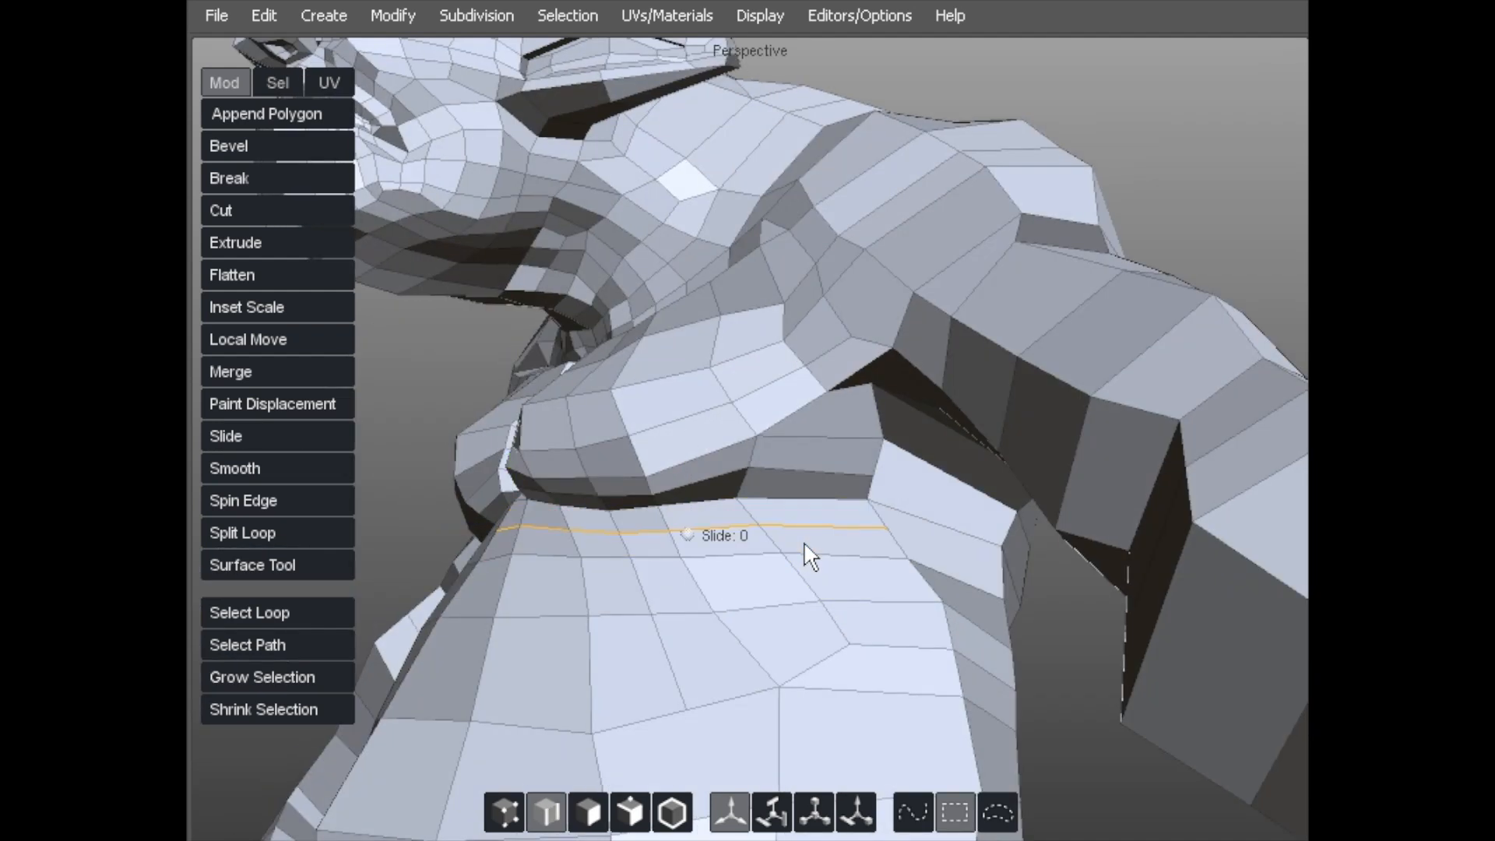
- Trace how the face rows run beneath the armpit and along the side of the torso by selecting individual faces
{"action": "key", "text": "a"}
{"action": "left_click_drag", "start_coordinate": [889, 524], "coordinate": [648, 405], "text": "alt"}
{"action": "left_click", "coordinate": [890, 661]}
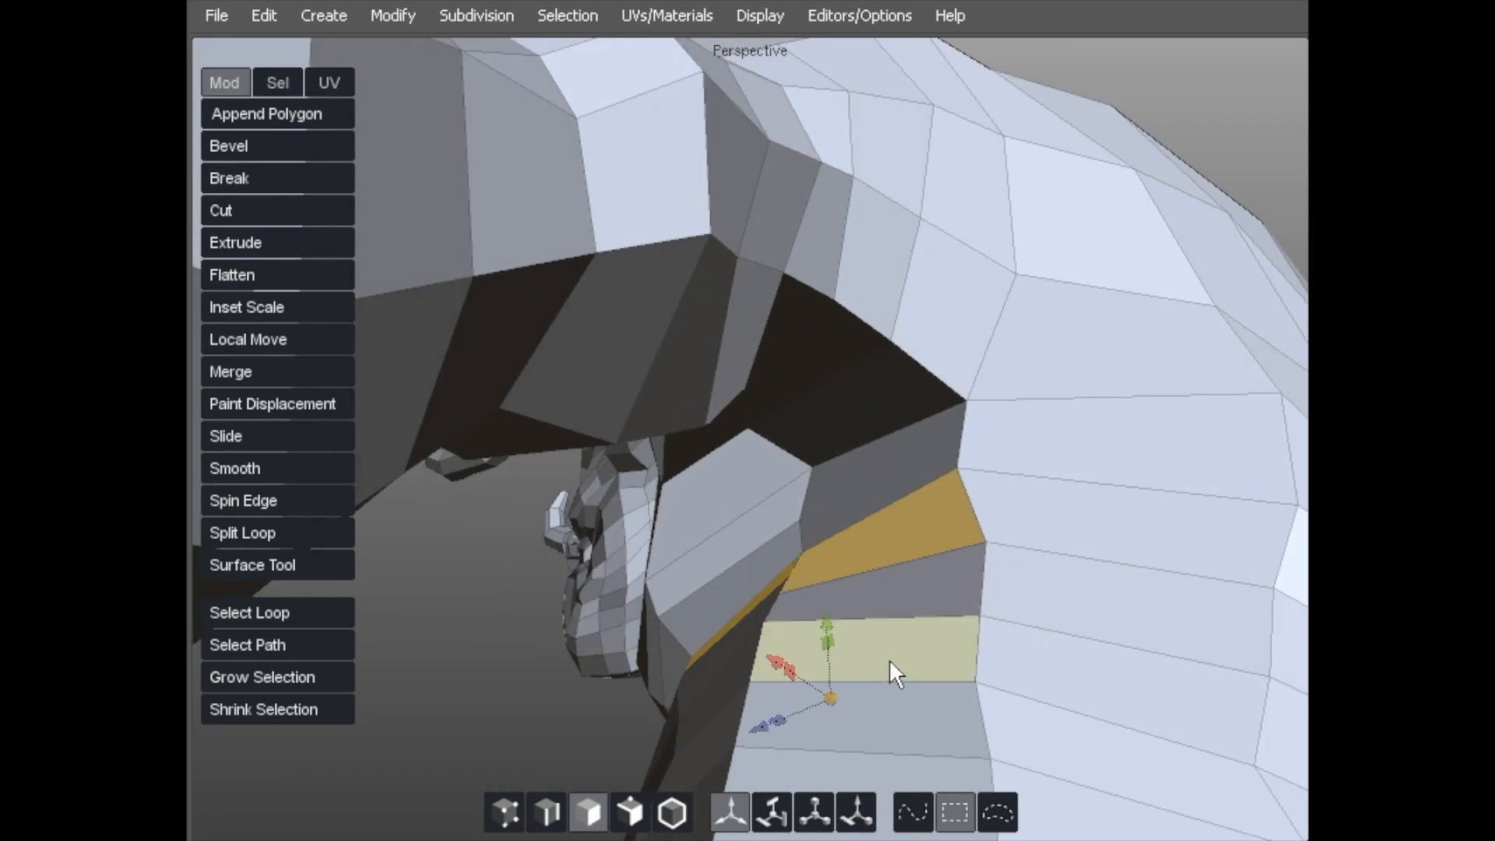
{"action": "left_click_drag", "start_coordinate": [851, 501], "coordinate": [807, 460], "text": "alt"}
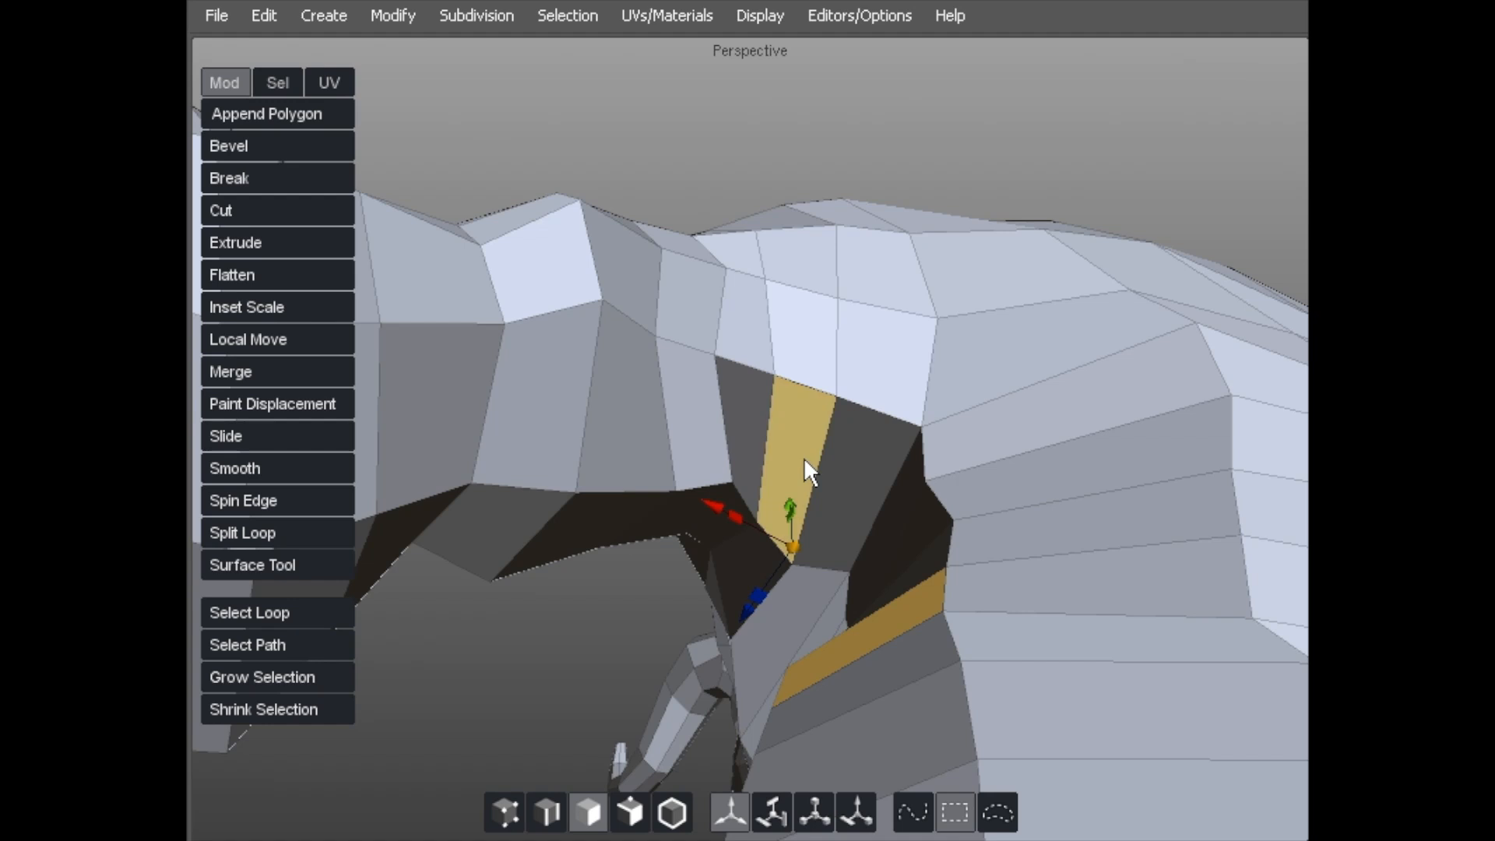
{"action": "left_click_drag", "start_coordinate": [829, 464], "coordinate": [789, 527], "text": "alt"}
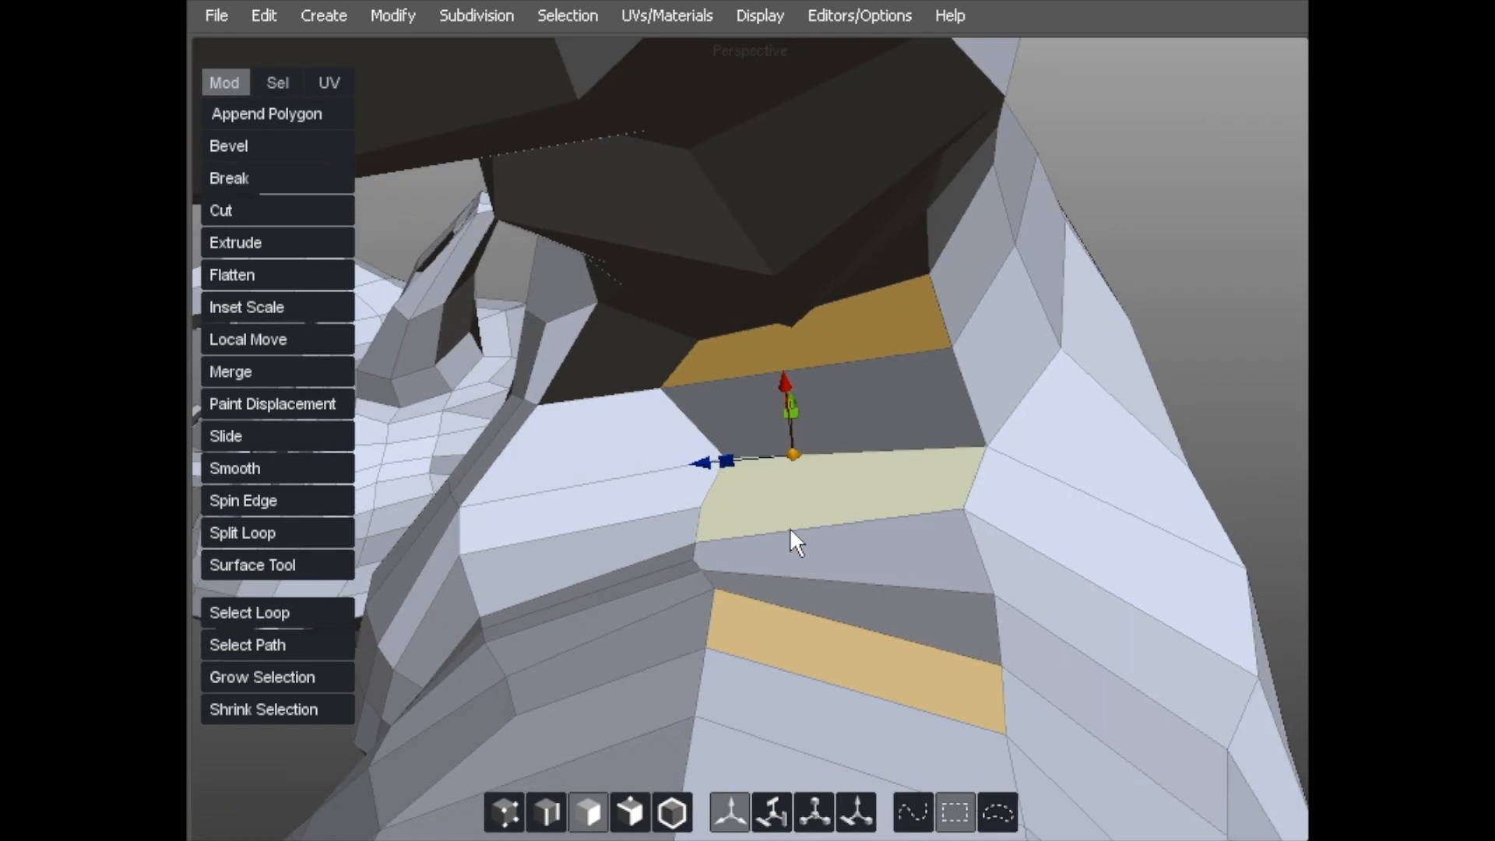
{"action": "left_click", "coordinate": [858, 343]}
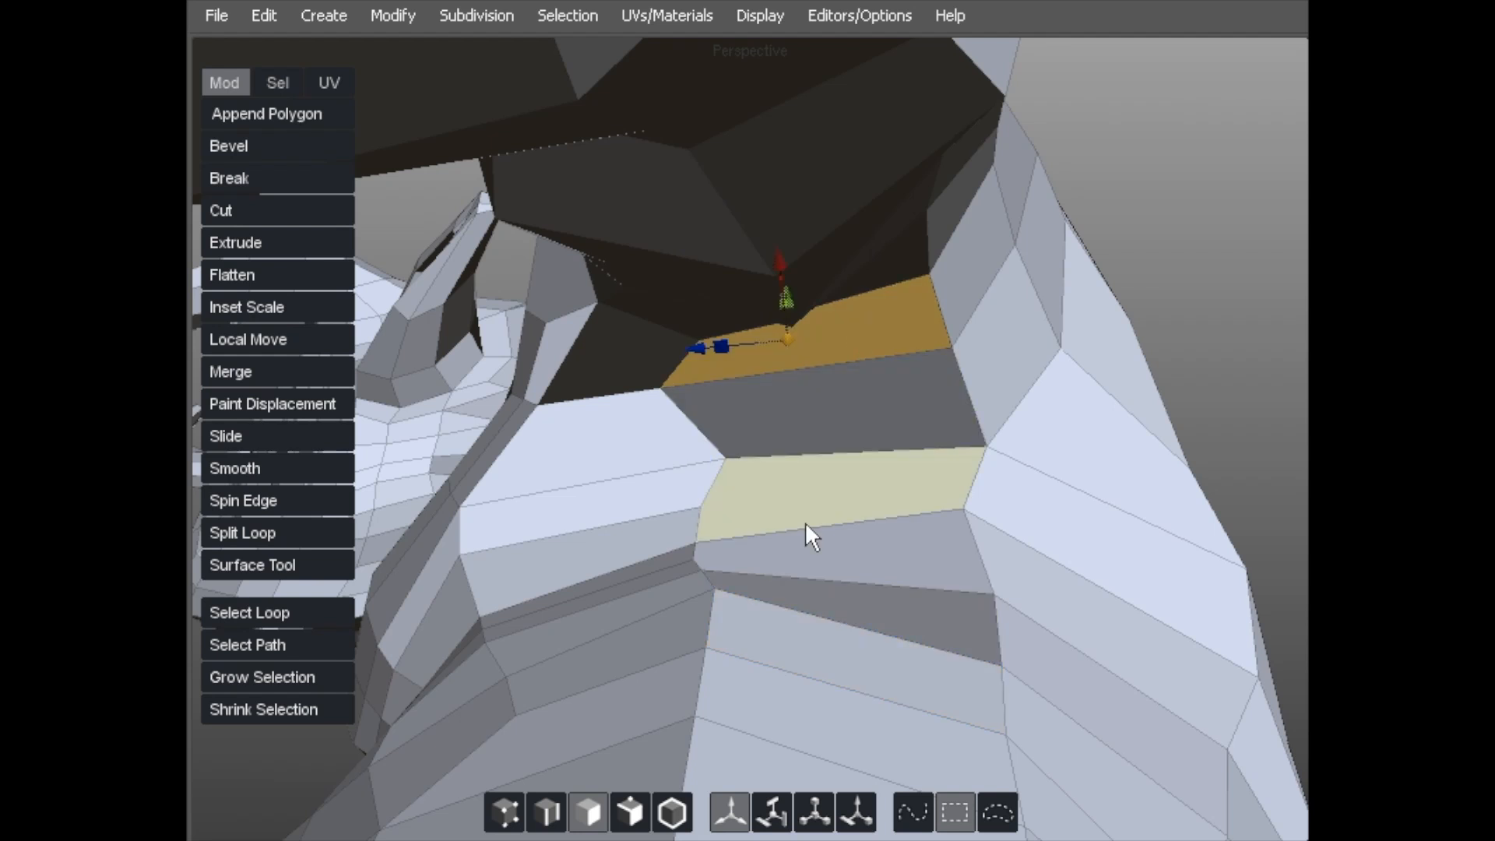
{"action": "left_click", "coordinate": [802, 658], "text": "shift"}
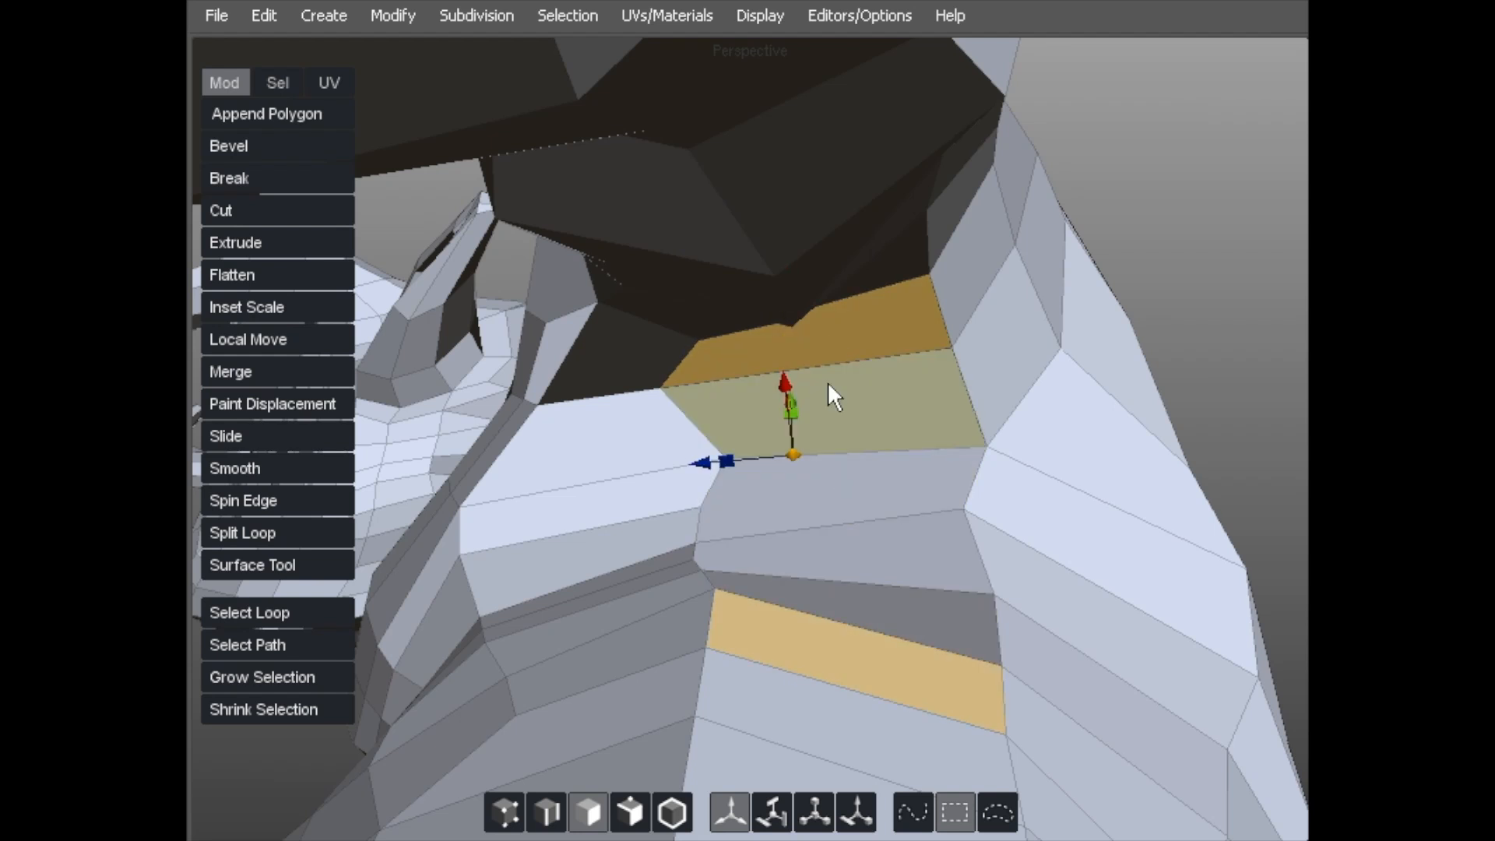
{"action": "left_click", "coordinate": [816, 494]}
{"action": "mouse_move", "coordinate": [787, 497]}
{"action": "middle_mouse_down"}
{"action": "mouse_move", "coordinate": [781, 456]}
{"action": "mouse_move", "coordinate": [794, 500]}
{"action": "middle_mouse_up"}
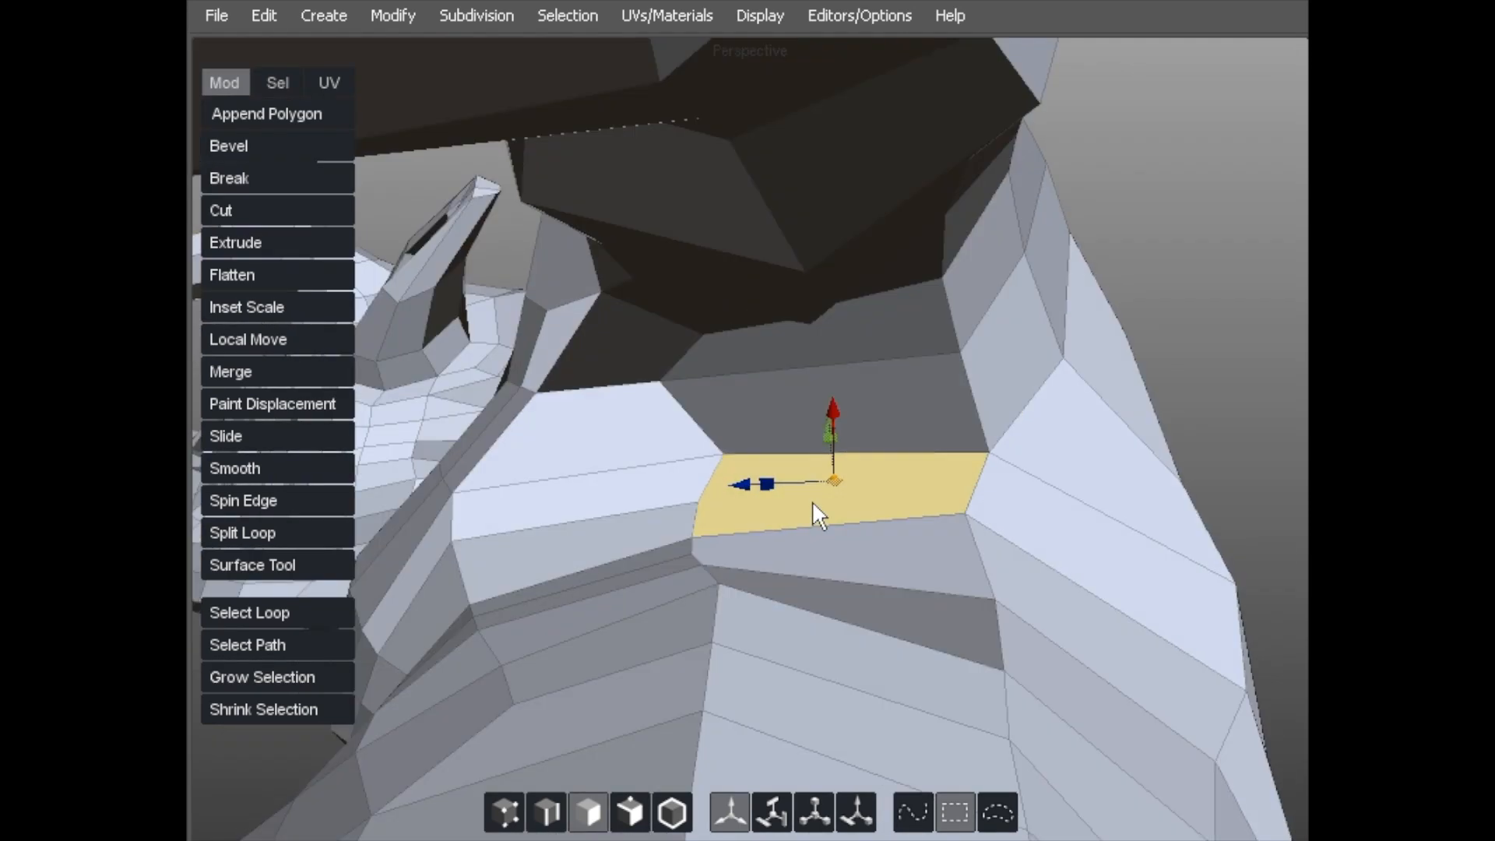
- Cut a new edge line across the faces on the underside of the upper arm into the armpit
{"action": "key", "text": "f"}
{"action": "key", "text": "d"}
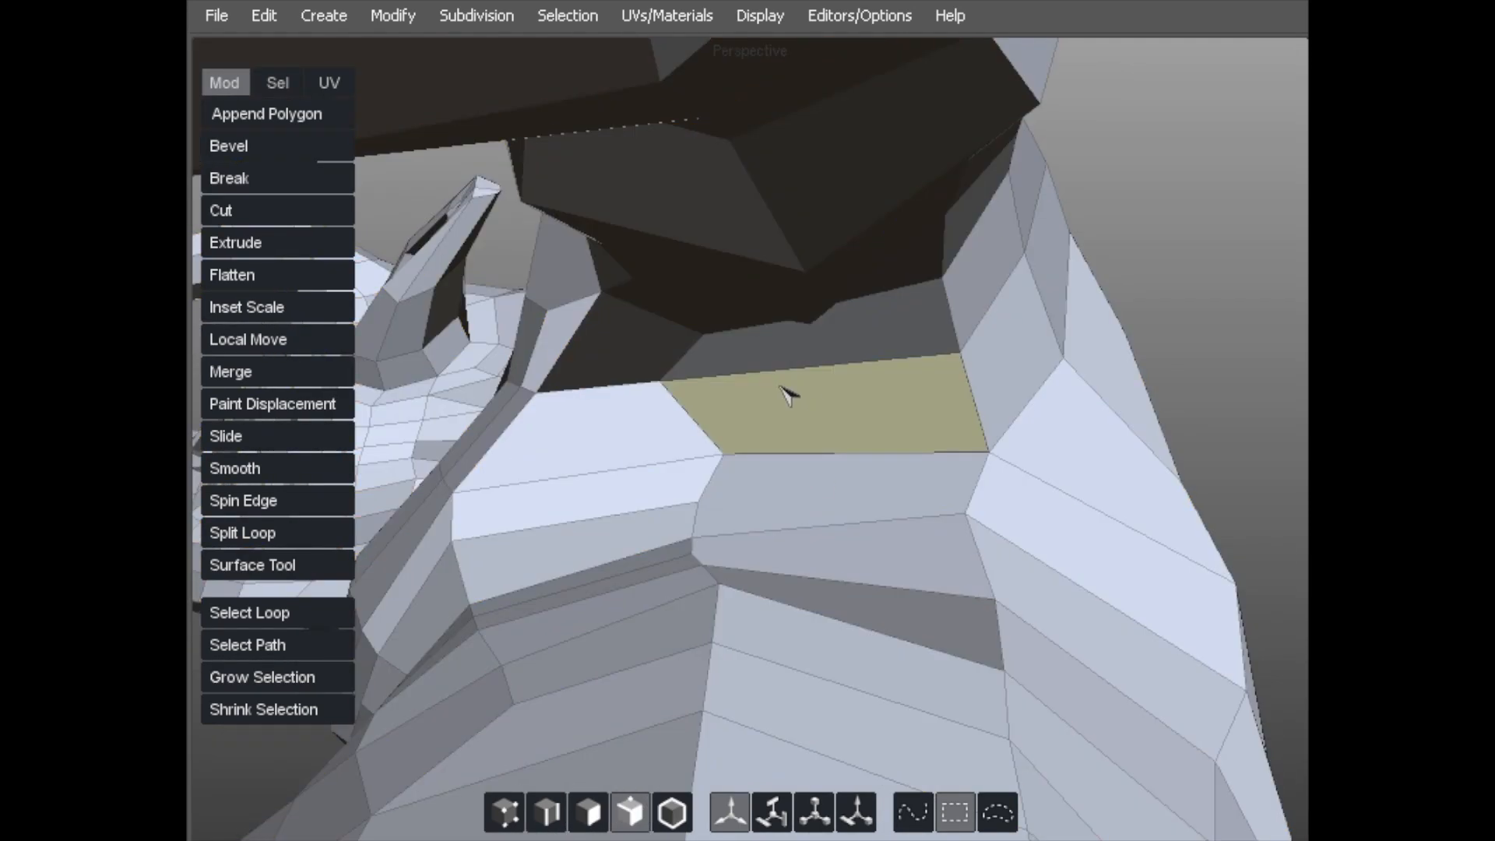
{"action": "middle_click_drag", "start_coordinate": [802, 391], "coordinate": [696, 241]}
{"action": "left_click", "coordinate": [667, 234]}
{"action": "left_click", "coordinate": [707, 217]}
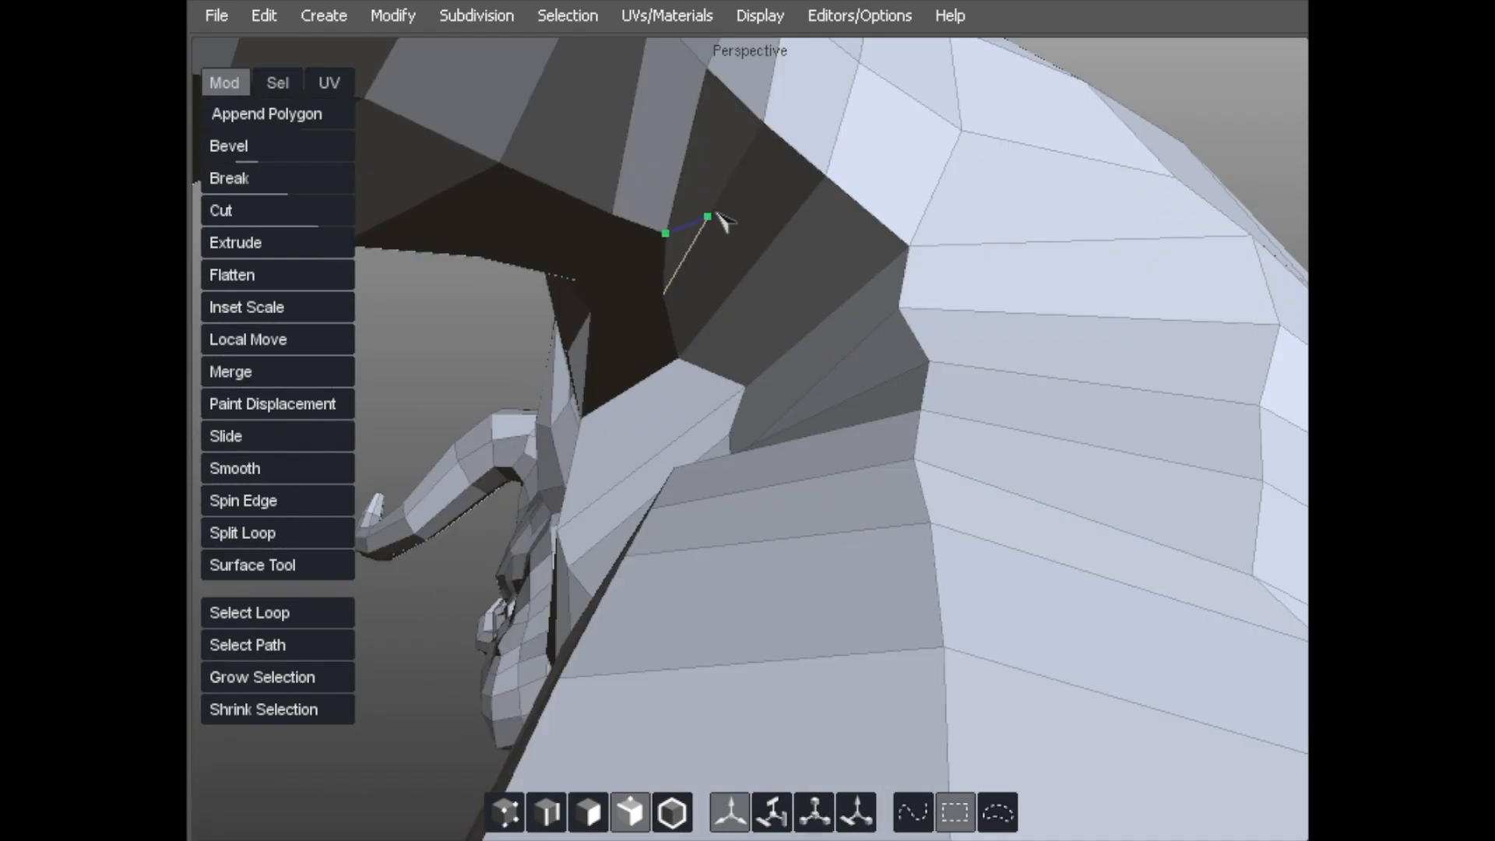
{"action": "left_click", "coordinate": [761, 269]}
{"action": "middle_click_drag", "start_coordinate": [768, 268], "coordinate": [864, 315]}
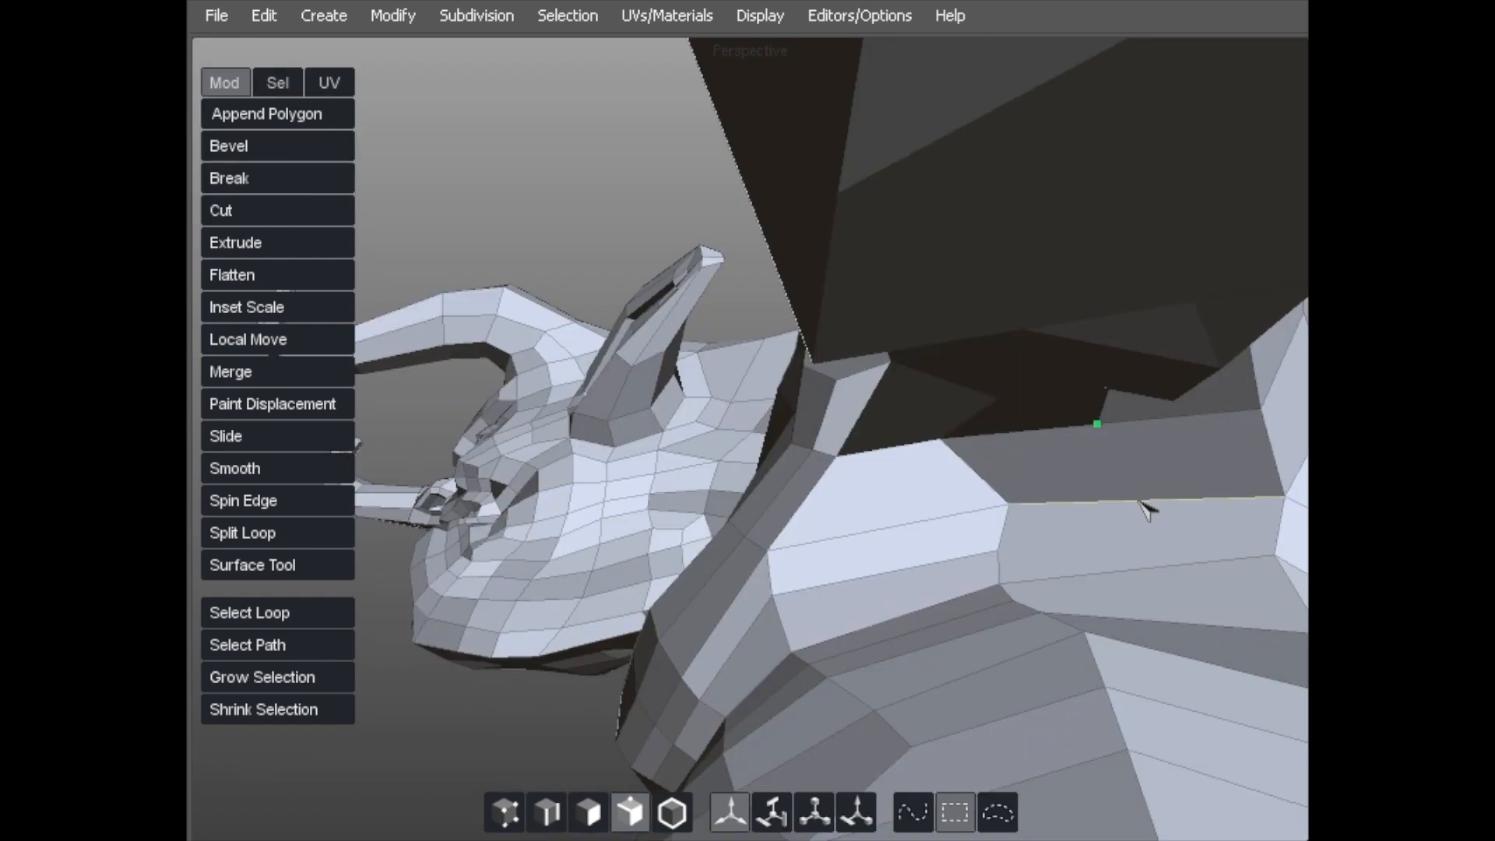
- Continue the cut from the armpit down through the faces on the side of the torso
{"action": "middle_click_drag", "start_coordinate": [1091, 481], "coordinate": [916, 534]}
{"action": "left_click", "coordinate": [909, 457]}
{"action": "left_click", "coordinate": [802, 657]}
{"action": "scroll", "coordinate": [693, 640], "scroll_direction": "down", "scroll_amount": 5}
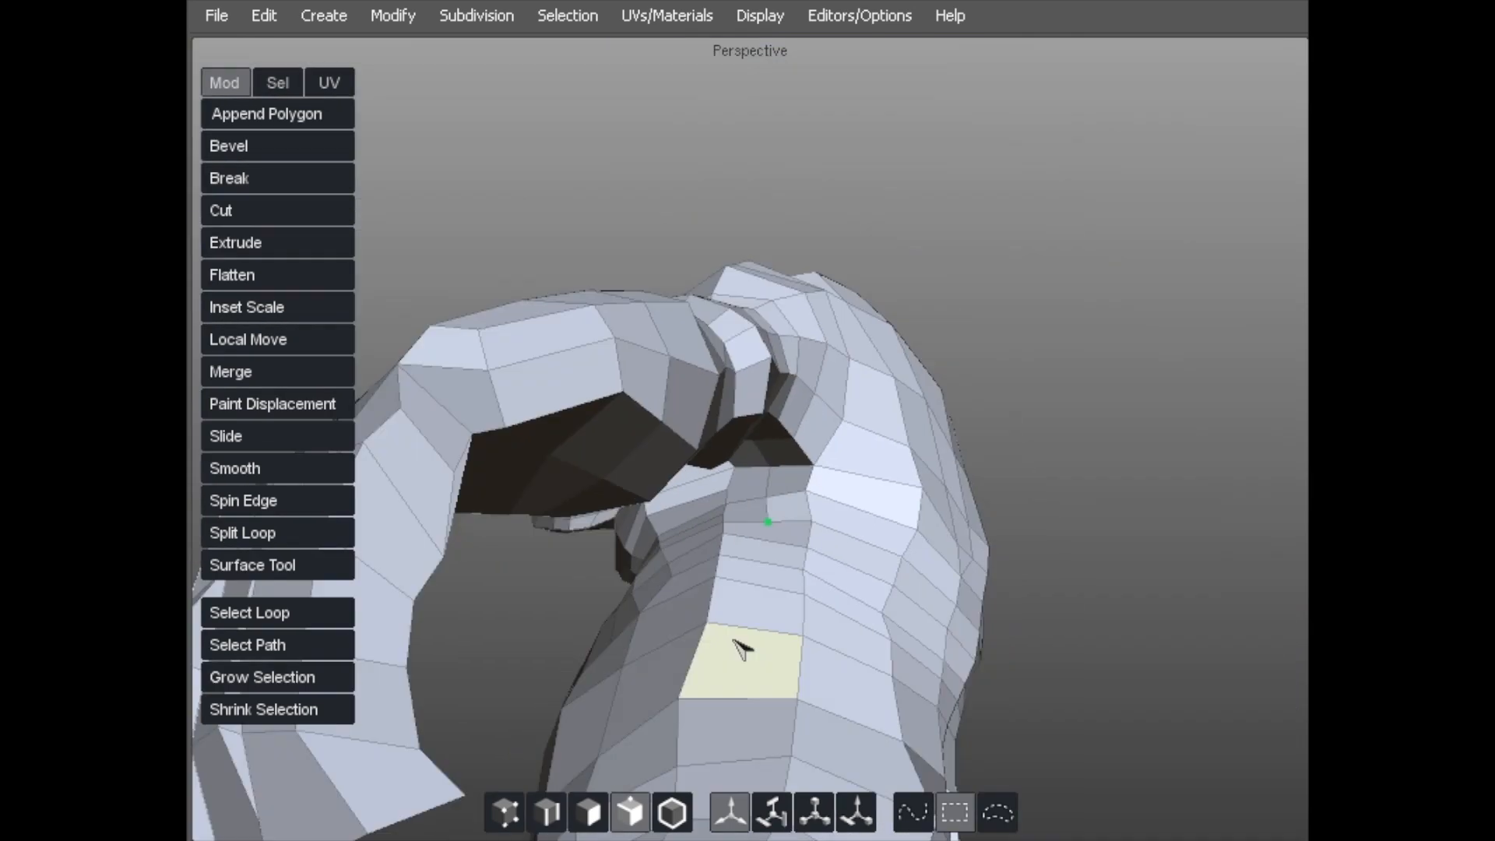
{"action": "middle_click_drag", "start_coordinate": [771, 554], "coordinate": [704, 531]}
{"action": "scroll", "coordinate": [821, 558], "scroll_direction": "up", "scroll_amount": 4}
{"action": "key", "text": "f"}
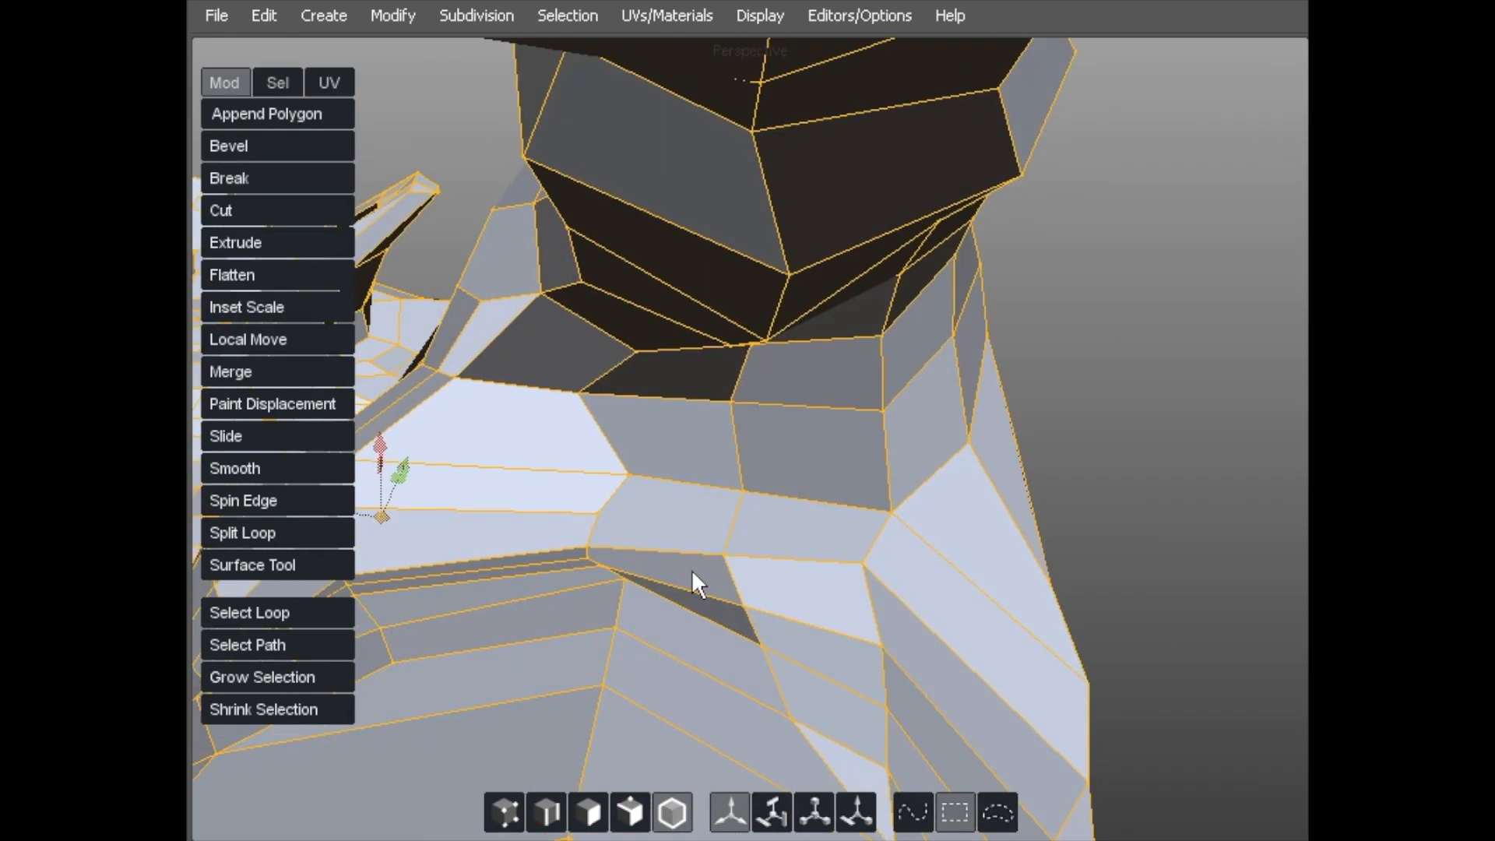
- Connect the end vertex of the loop under the chest to the neighbouring vertex of the new cut below the armpit
{"action": "key", "text": "a"}
{"action": "mouse_move", "coordinate": [646, 595]}
{"action": "middle_mouse_down"}
{"action": "mouse_move", "coordinate": [661, 610]}
{"action": "mouse_move", "coordinate": [668, 534]}
{"action": "mouse_move", "coordinate": [622, 605]}
{"action": "middle_mouse_up"}
{"action": "left_click", "coordinate": [576, 566]}
{"action": "left_click", "coordinate": [727, 576], "text": "shift"}
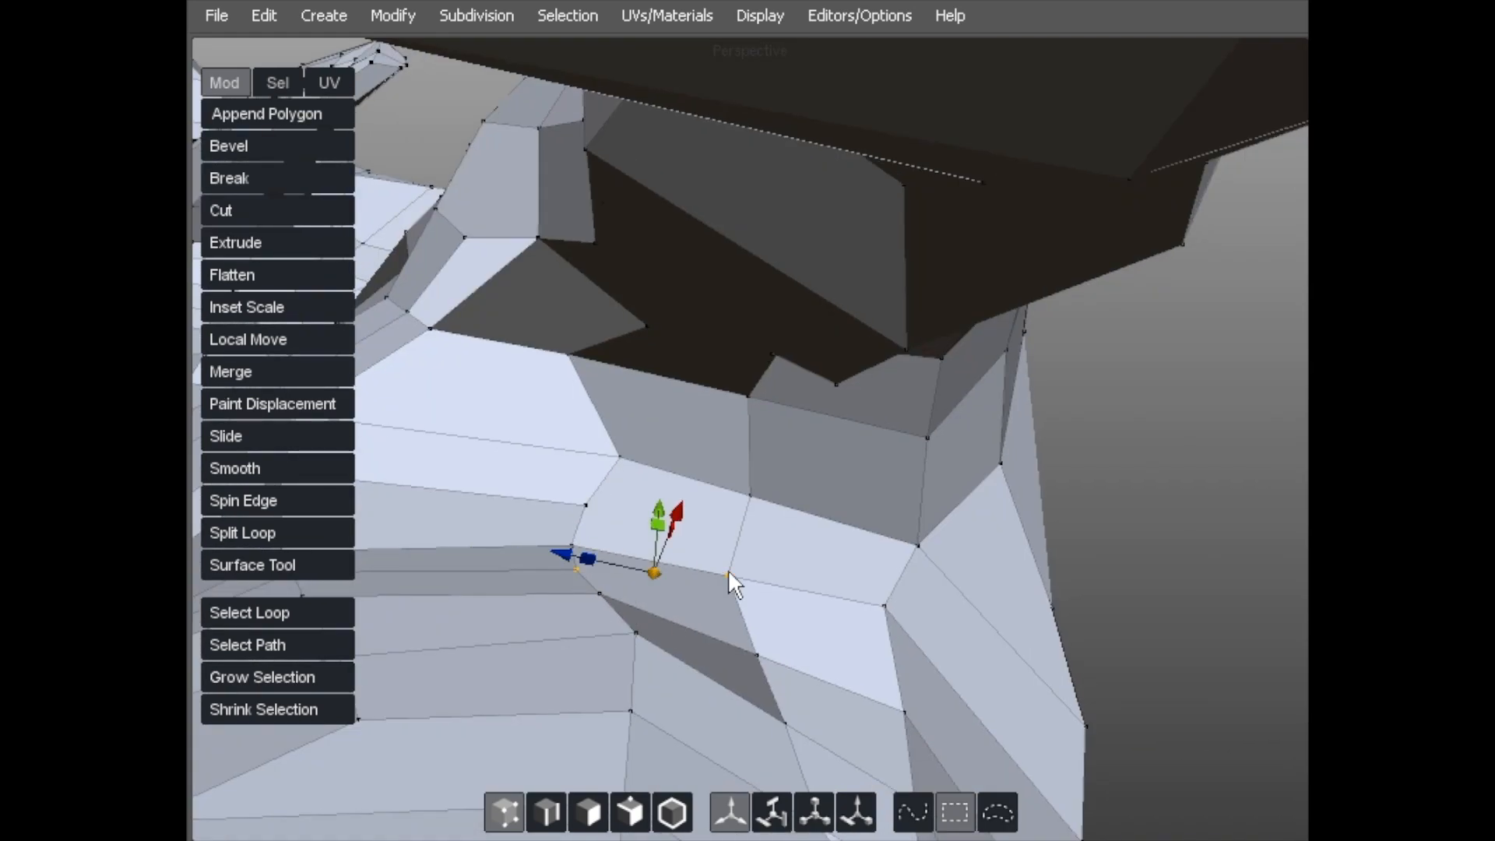
{"action": "middle_click_drag", "start_coordinate": [679, 589], "coordinate": [796, 629]}
{"action": "middle_click_drag", "start_coordinate": [759, 552], "coordinate": [827, 544]}
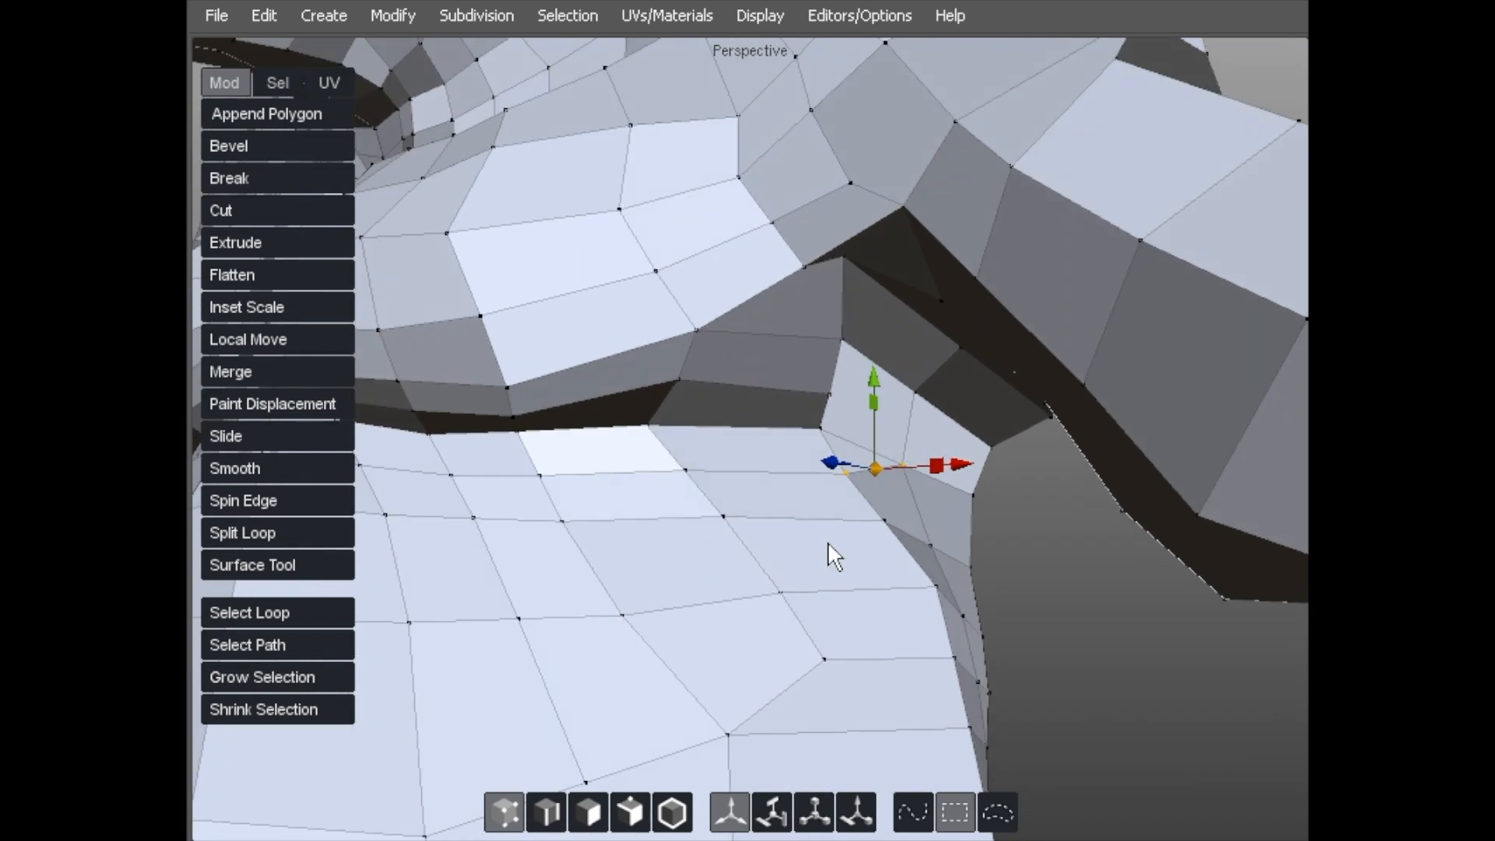
{"action": "middle_click_drag", "start_coordinate": [875, 483], "coordinate": [817, 511]}
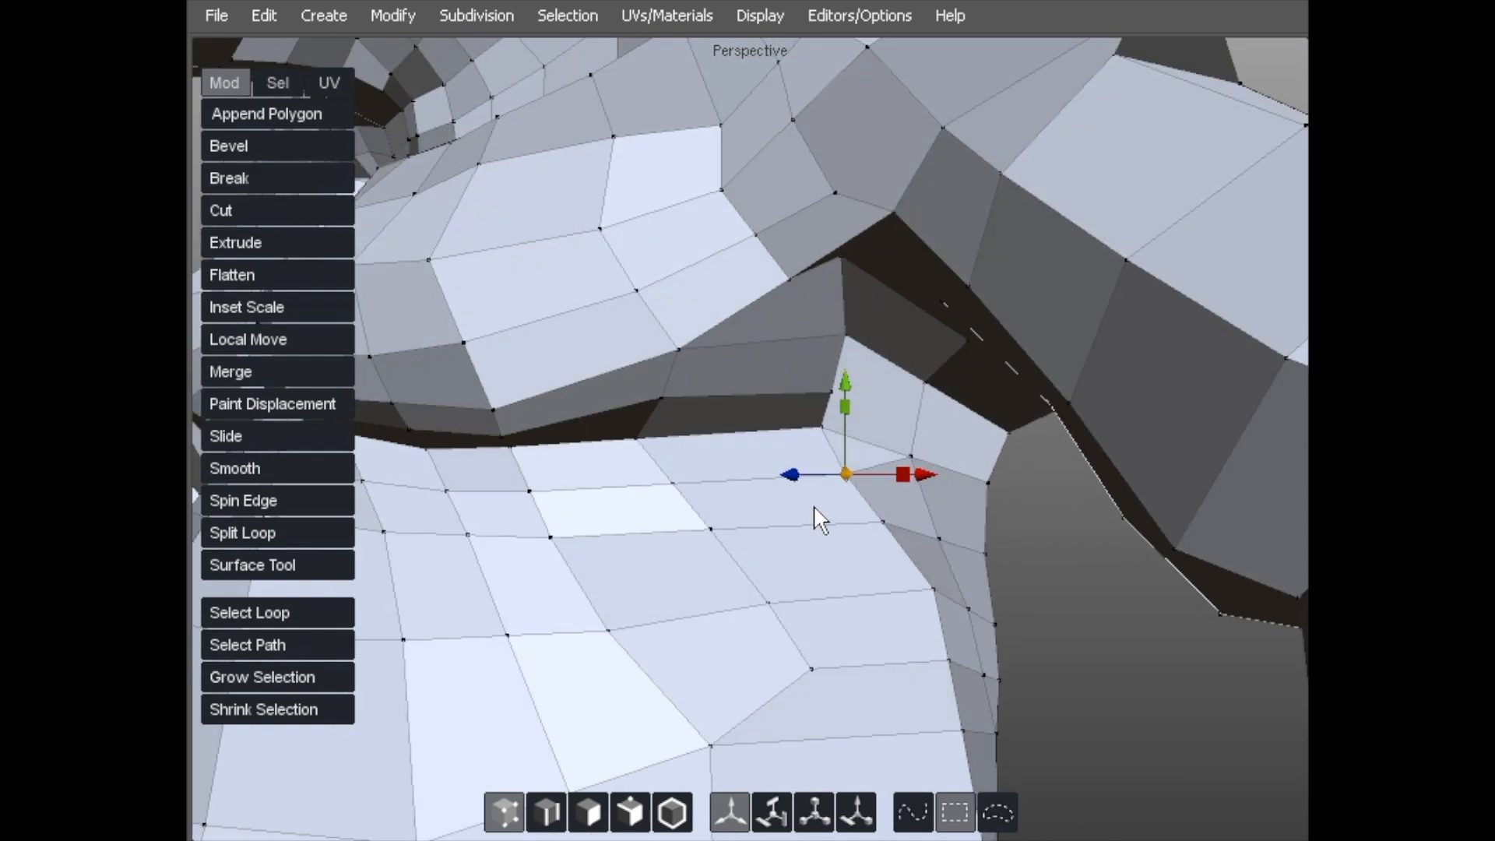
{"action": "right_click_drag", "start_coordinate": [697, 510], "coordinate": [626, 543], "text": "alt"}
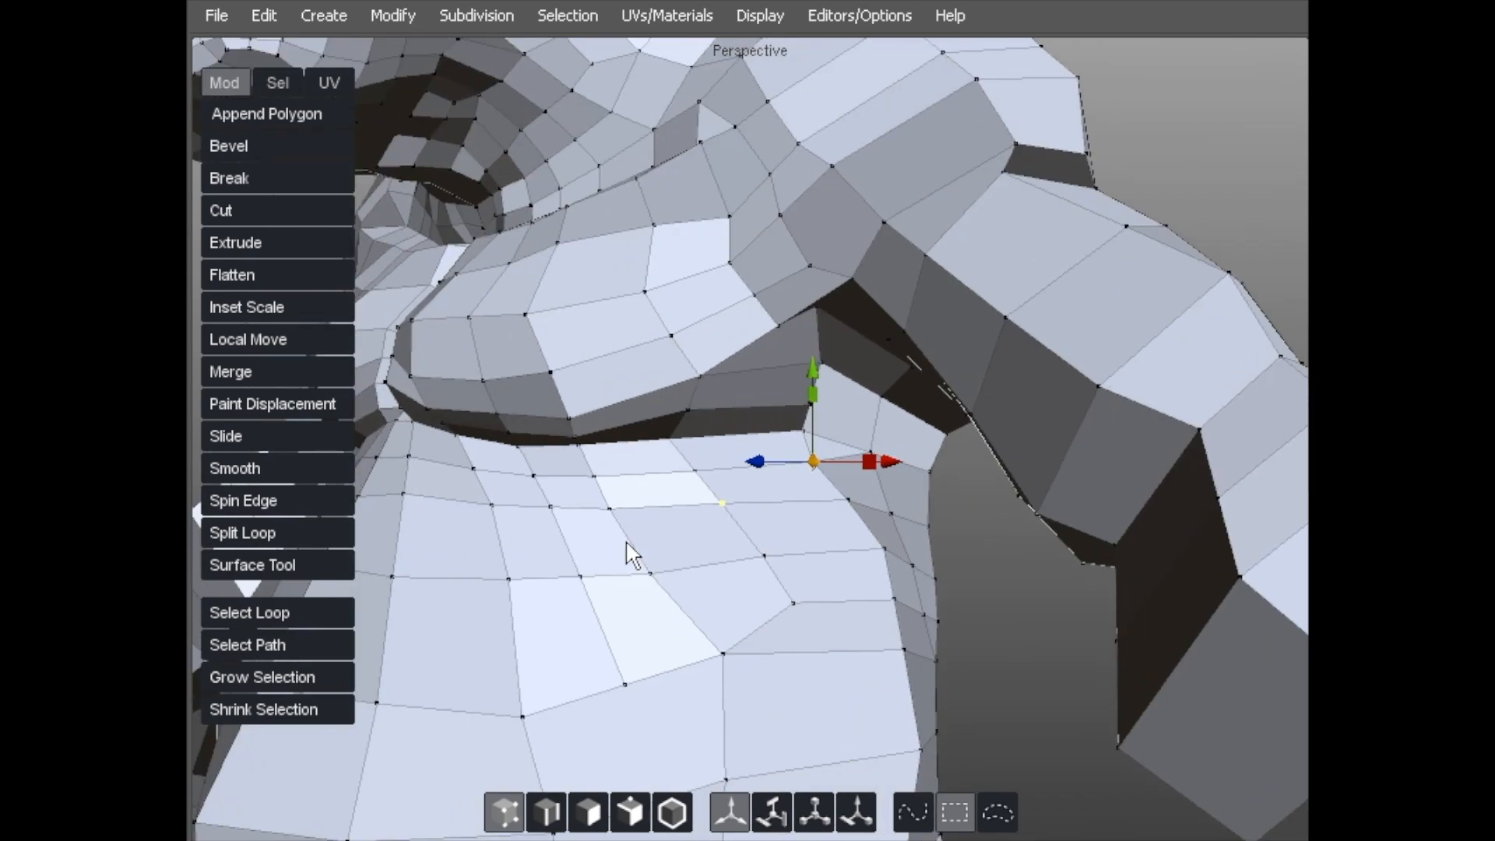
- Insert another edge loop through the second row of torso faces below the chest muscle
{"action": "key", "text": "d"}
{"action": "left_click", "coordinate": [472, 528]}
{"action": "left_click", "coordinate": [545, 534], "text": "shift"}
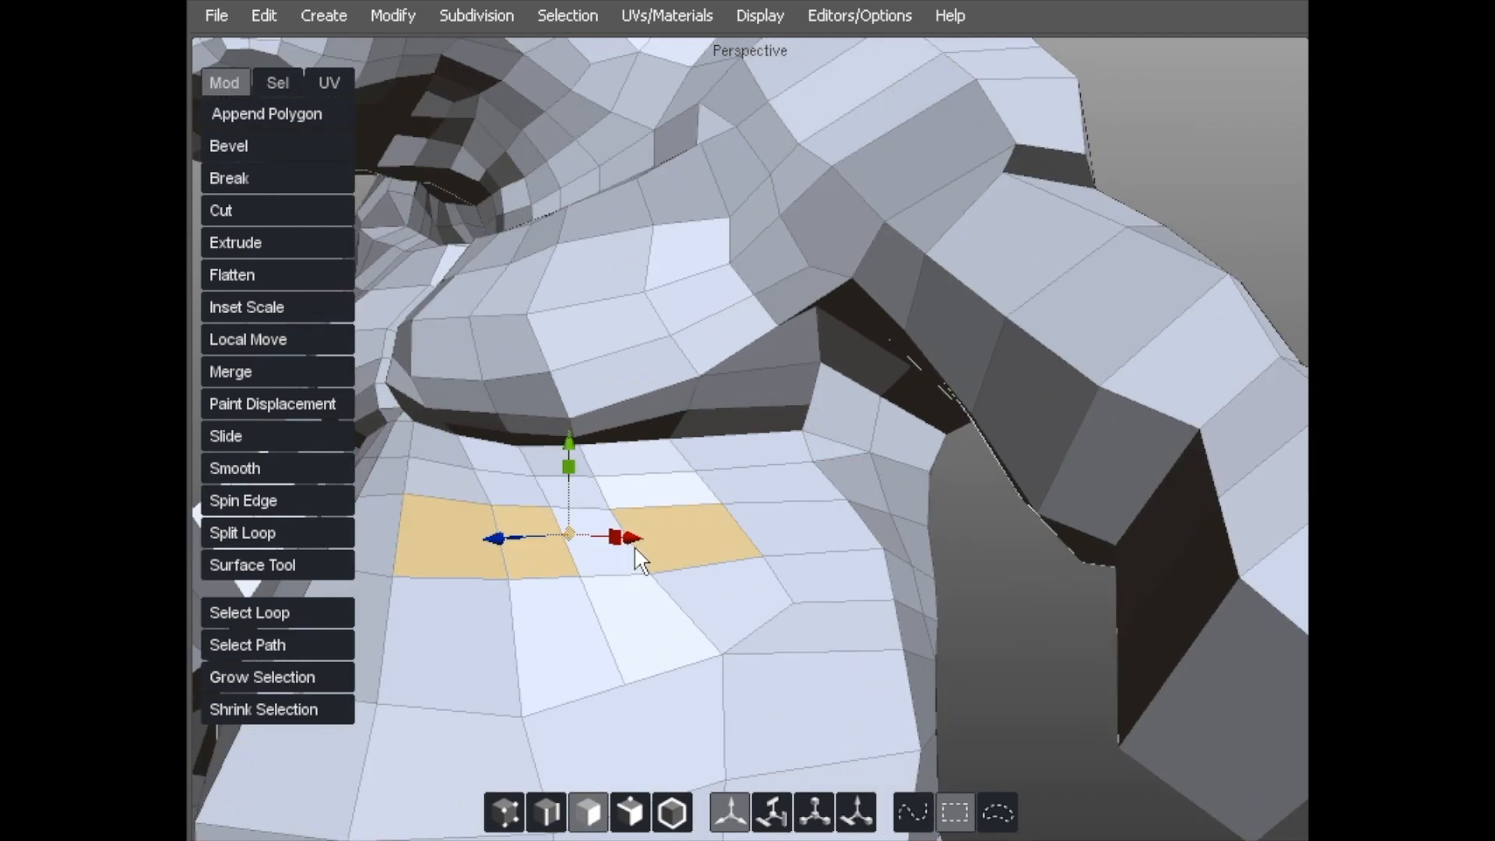
{"action": "left_click", "coordinate": [593, 543], "text": "shift"}
{"action": "left_click", "coordinate": [653, 547], "text": "shift"}
{"action": "middle_click_drag", "start_coordinate": [825, 522], "coordinate": [865, 544]}
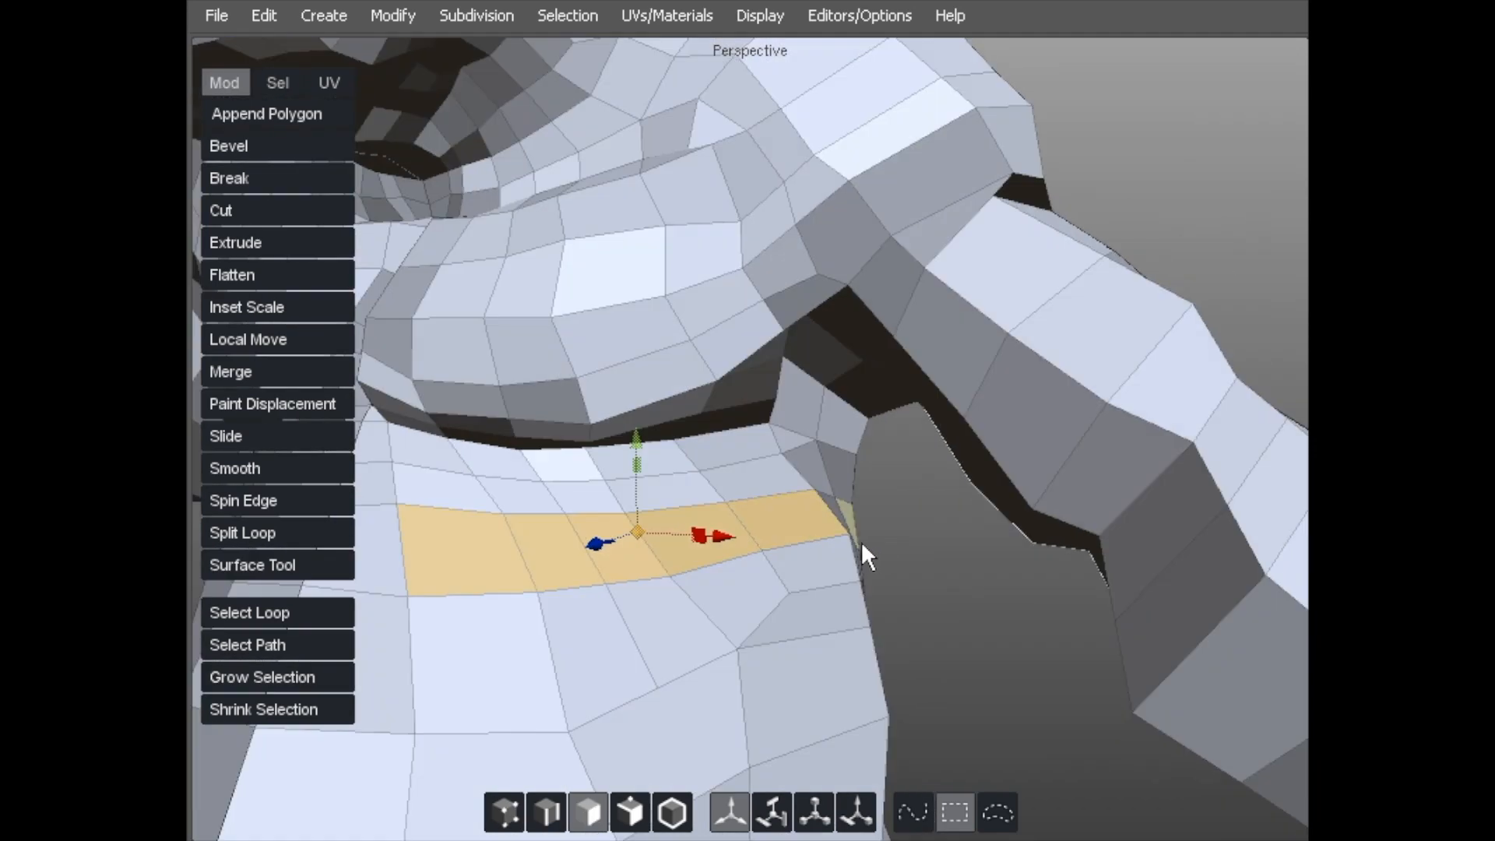
{"action": "key", "text": "s"}
{"action": "left_click_drag", "start_coordinate": [770, 559], "coordinate": [662, 531], "text": "alt"}
{"action": "right_click_drag", "start_coordinate": [662, 531], "coordinate": [685, 518], "text": "alt"}
{"action": "left_click_drag", "start_coordinate": [685, 518], "coordinate": [661, 491], "text": "alt"}
- Connect two vertices diagonally below the armpit and delete the old edge above the connection
{"action": "key", "text": "a"}
{"action": "left_click", "coordinate": [851, 524]}
{"action": "left_click", "coordinate": [903, 448], "text": "shift"}
{"action": "key", "text": "x"}
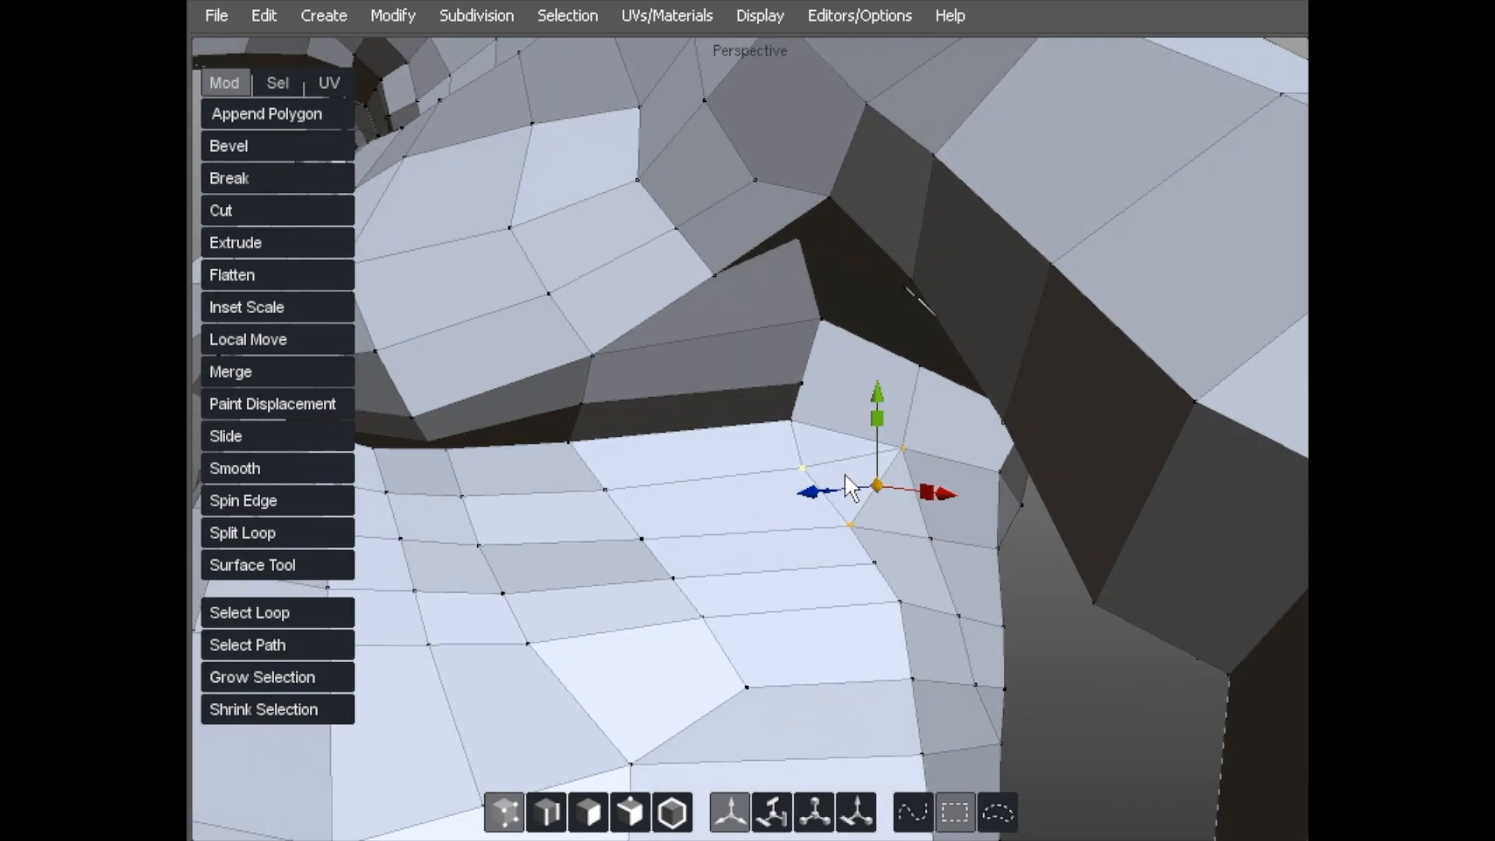
{"action": "key", "text": "s"}
{"action": "left_click", "coordinate": [827, 463]}
{"action": "key", "text": "Delete"}
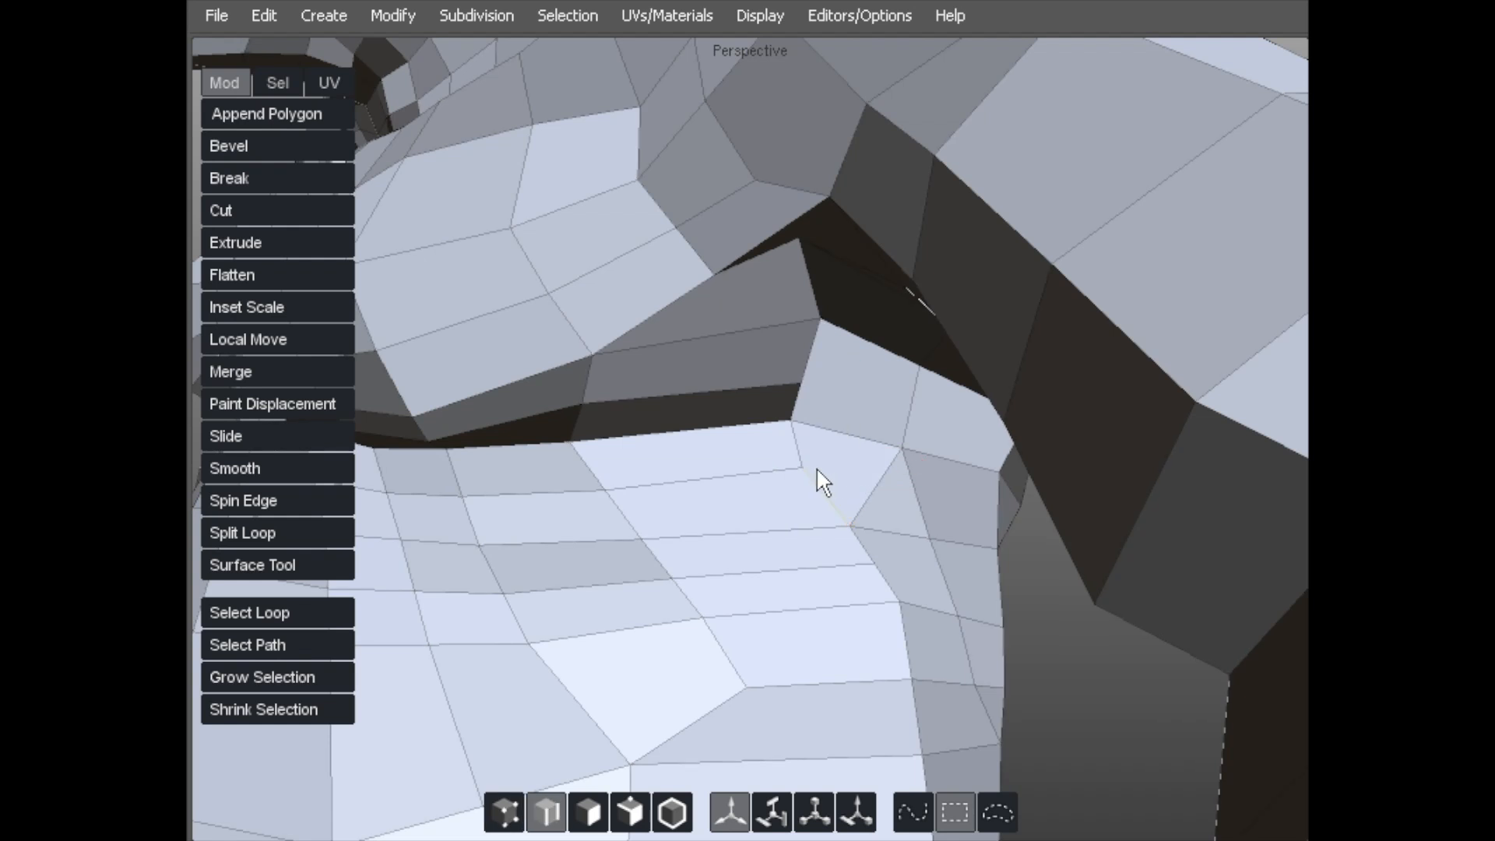
- Reposition the vertices at the side ends of the torso loops below the armpit to even out their spacing
{"action": "key", "text": "a"}
{"action": "left_click_drag", "start_coordinate": [835, 516], "coordinate": [814, 502]}
{"action": "left_click_drag", "start_coordinate": [870, 553], "coordinate": [859, 561]}
- Connect the next pair of vertices down the side of the torso and delete the old edge above them
{"action": "left_click", "coordinate": [931, 537], "text": "shift"}
{"action": "key", "text": "x"}
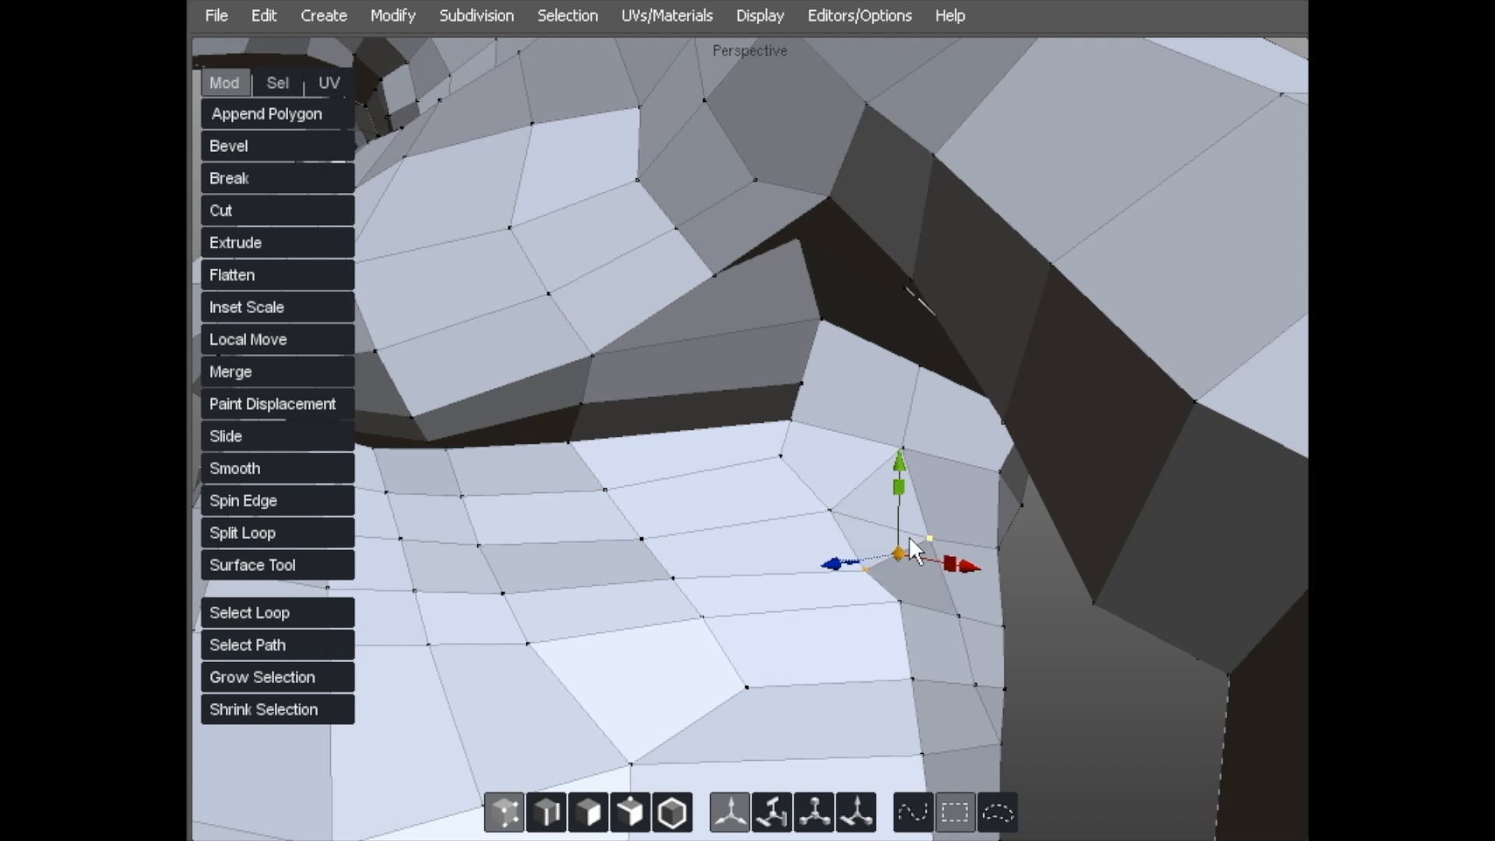
{"action": "key", "text": "s"}
{"action": "left_click", "coordinate": [894, 526]}
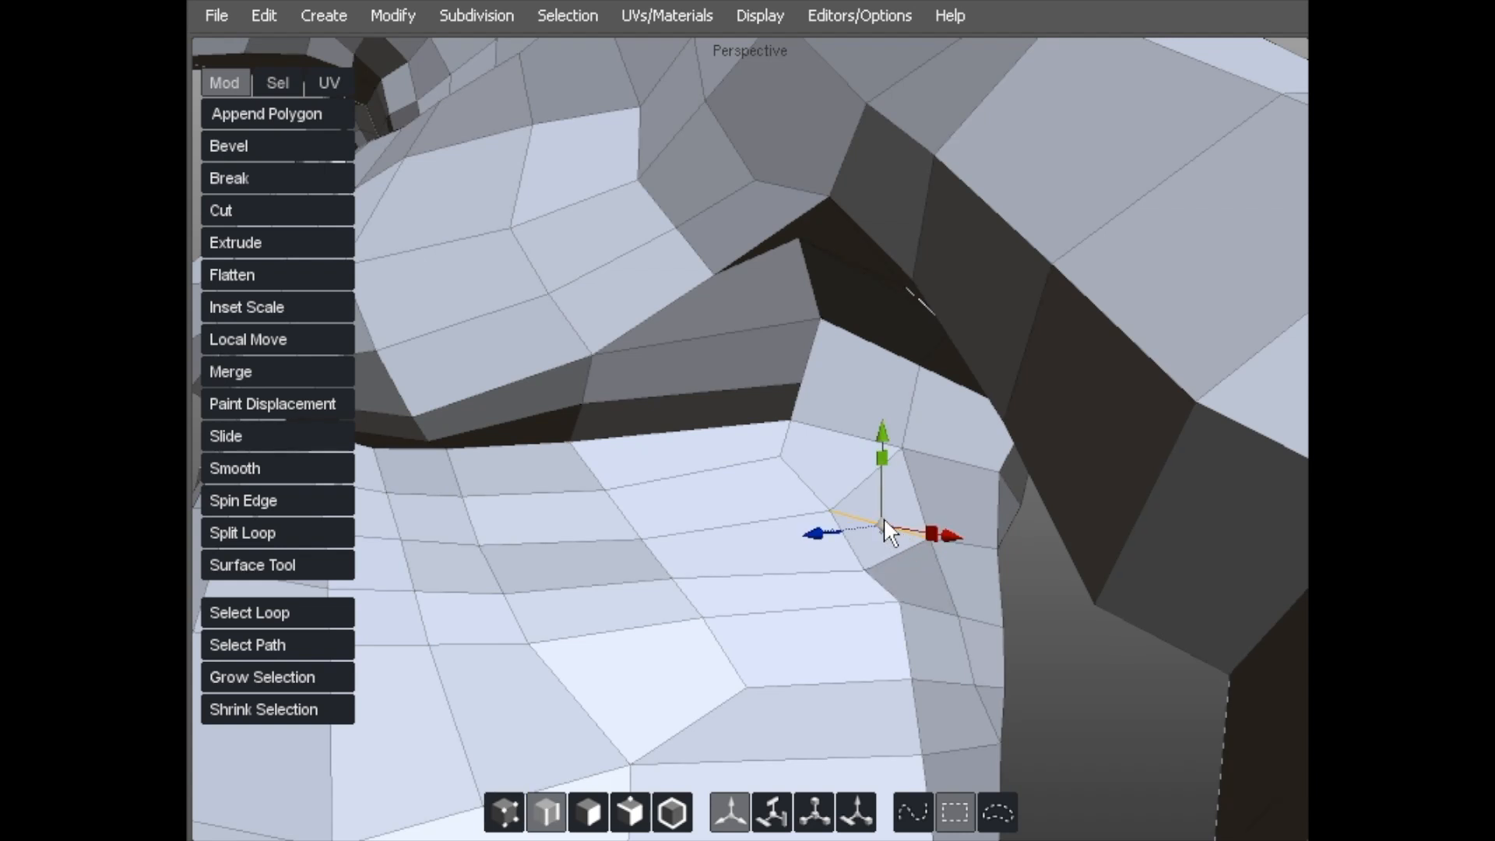
{"action": "key", "text": "Delete"}
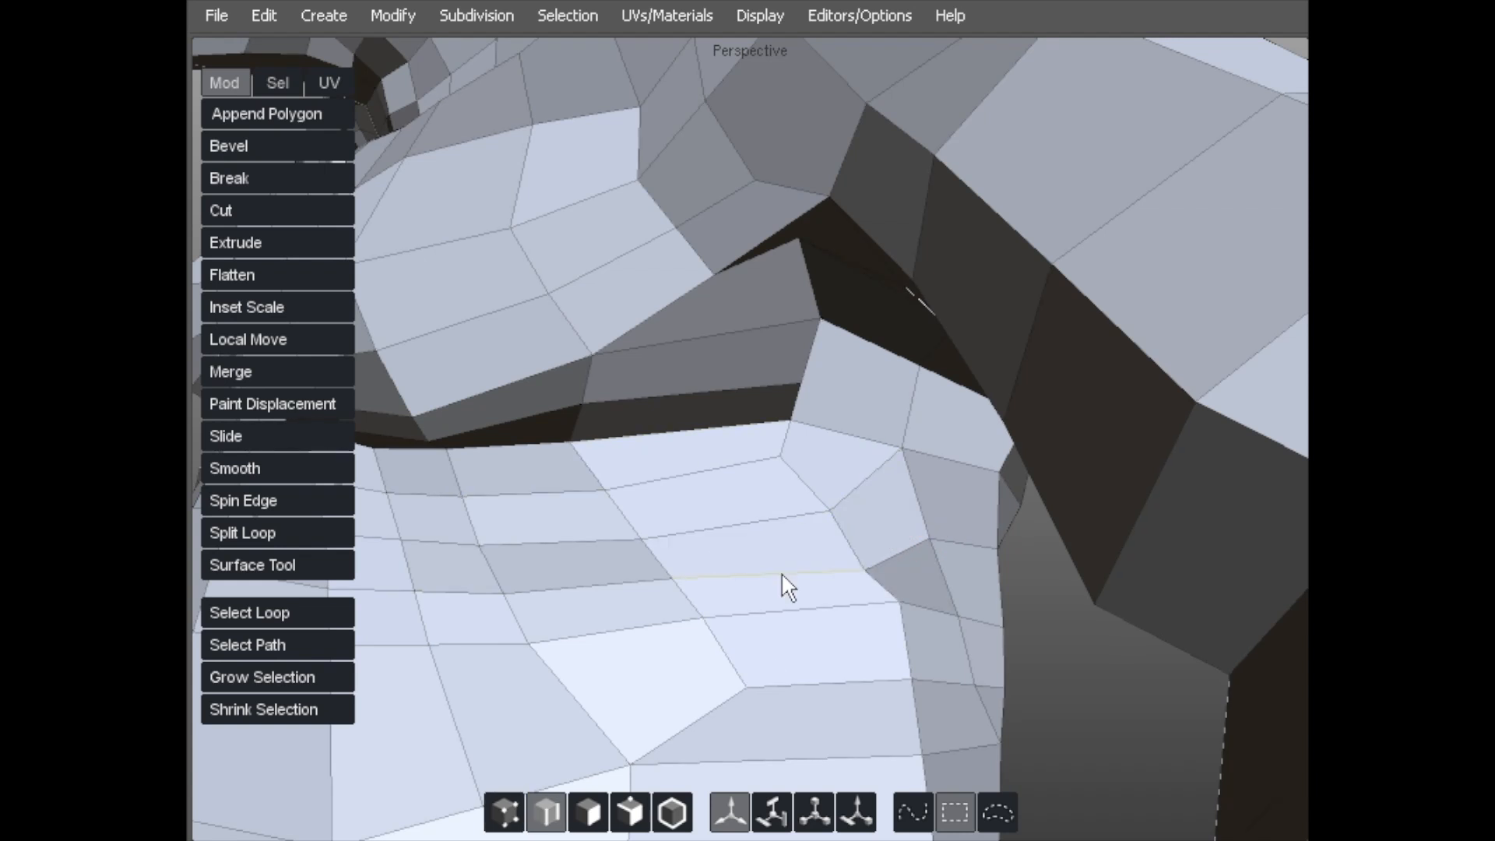
- Examine the rerouted edge flow across the chest, side and belly from further away
{"action": "scroll", "coordinate": [784, 587], "scroll_direction": "down", "scroll_amount": 5}
{"action": "scroll", "coordinate": [698, 550], "scroll_direction": "up", "scroll_amount": 3}
{"action": "scroll", "coordinate": [806, 561], "scroll_direction": "up", "scroll_amount": 1}
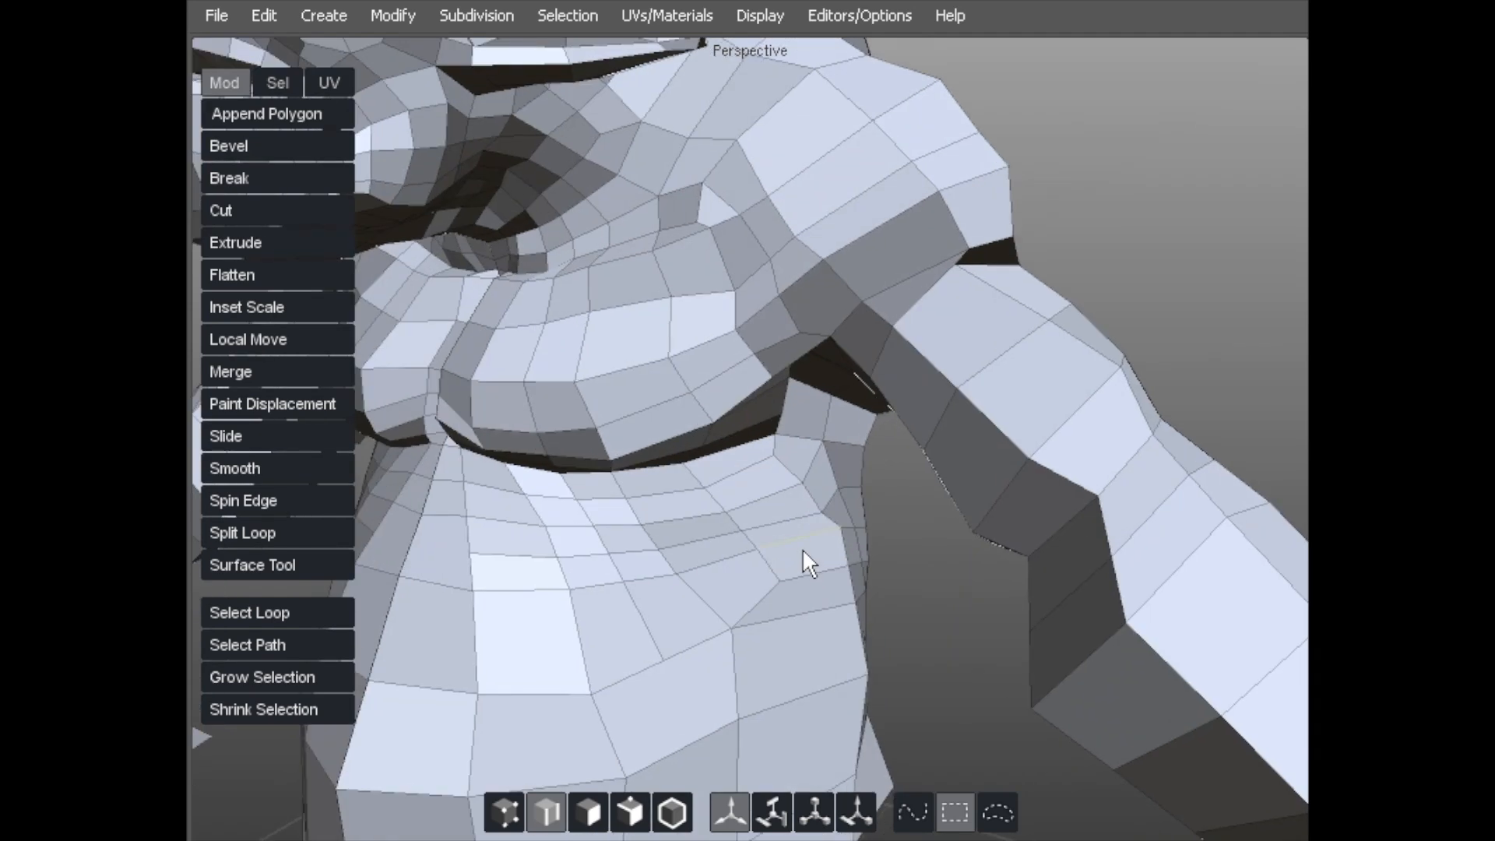
{"action": "key", "text": "F9"}
{"action": "scroll", "coordinate": [820, 554], "scroll_direction": "down", "scroll_amount": 3}
{"action": "scroll", "coordinate": [777, 539], "scroll_direction": "up", "scroll_amount": 3}
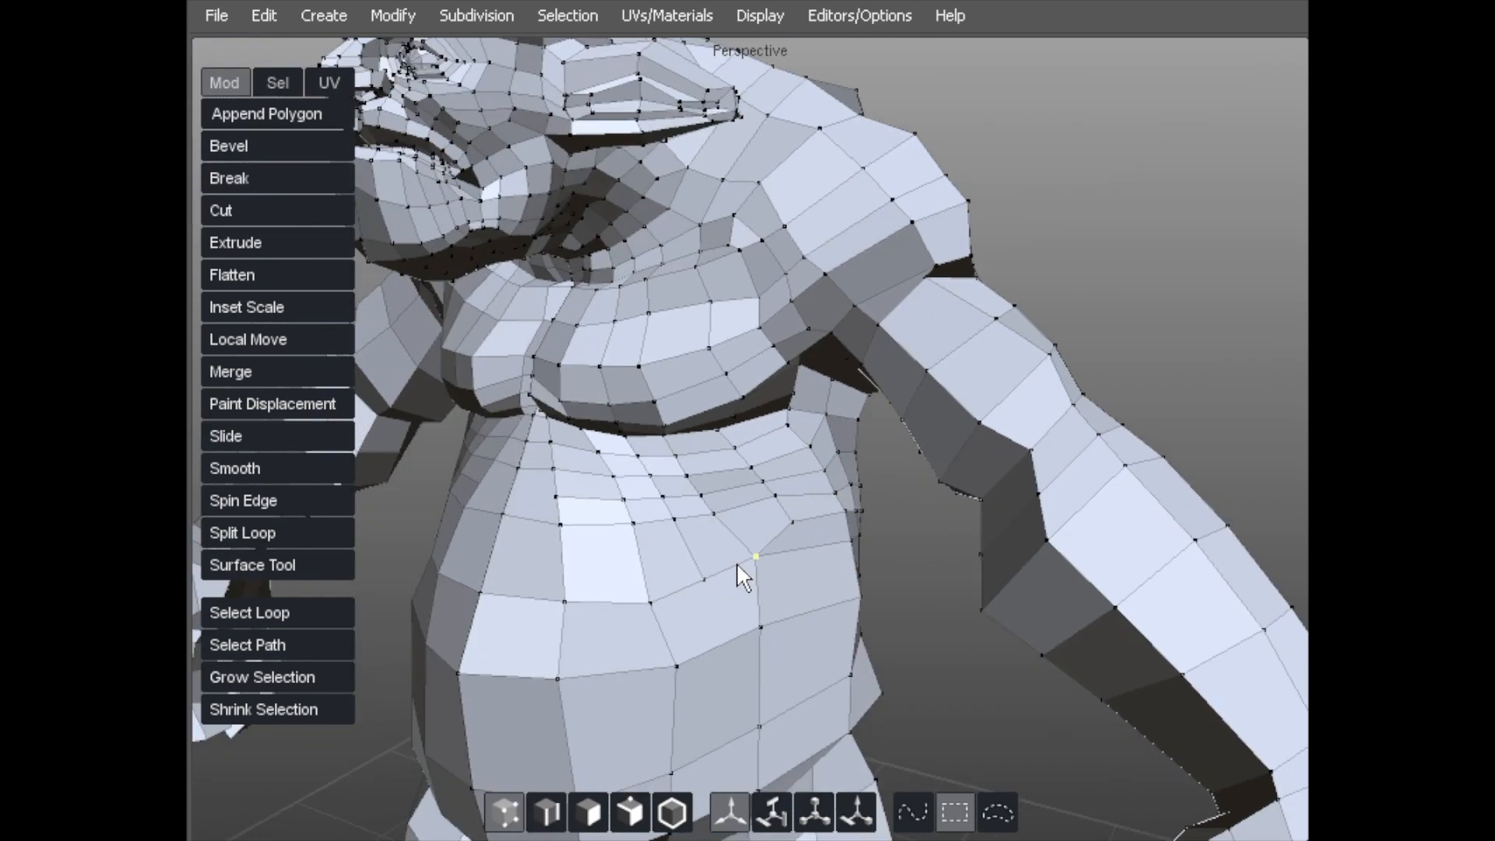
{"action": "middle_click_drag", "start_coordinate": [679, 607], "coordinate": [614, 617]}
{"action": "key", "text": "d"}
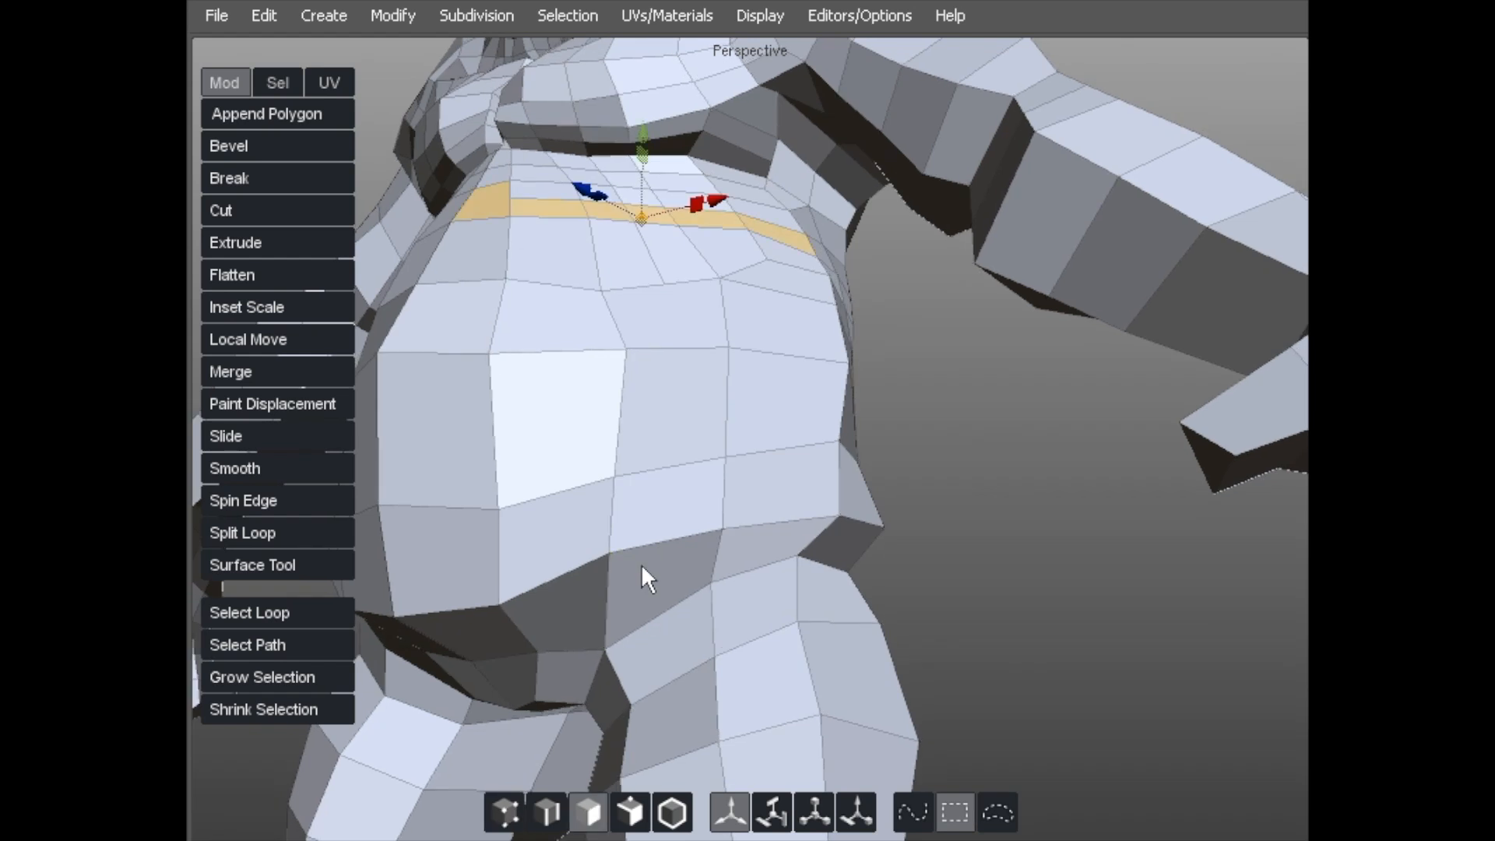
- Split the column of three faces on the side of the belly lengthwise and connect the new edge's upper end to the vertex above
{"action": "left_click", "coordinate": [642, 564]}
{"action": "left_click", "coordinate": [665, 489], "text": "shift"}
{"action": "left_click", "coordinate": [684, 403], "text": "shift"}
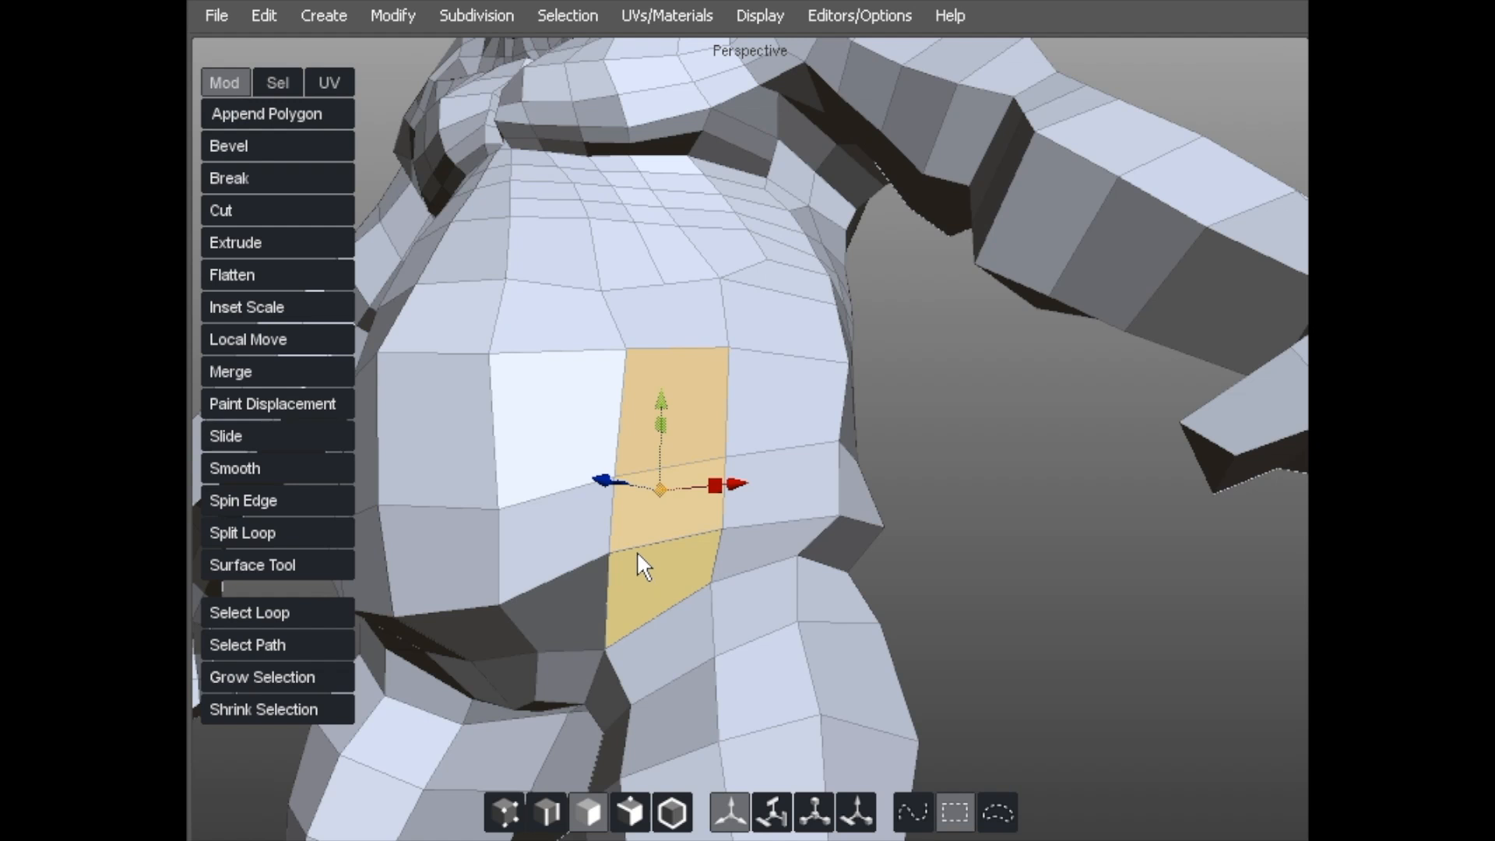
{"action": "key", "text": "shift+x"}
{"action": "key", "text": "s"}
{"action": "left_click", "coordinate": [685, 292]}
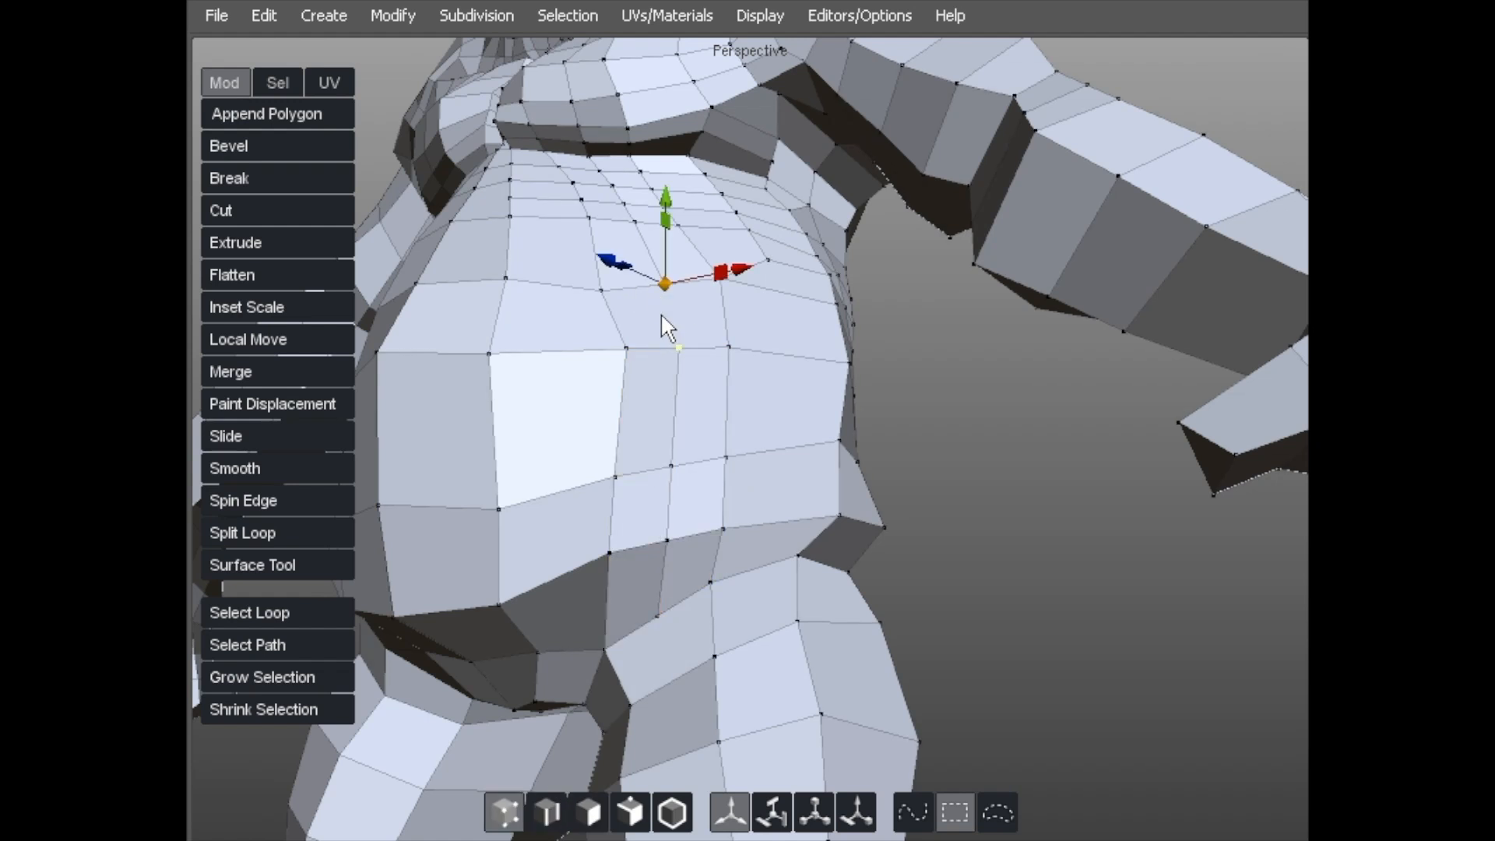
{"action": "left_click", "coordinate": [675, 344], "text": "shift"}
- Examine the edge flow from the neck and chest centre down across the belly to the crotch
{"action": "left_click_drag", "start_coordinate": [501, 224], "coordinate": [593, 298], "text": "alt"}
{"action": "middle_click_drag", "start_coordinate": [594, 297], "coordinate": [777, 677], "text": "alt"}
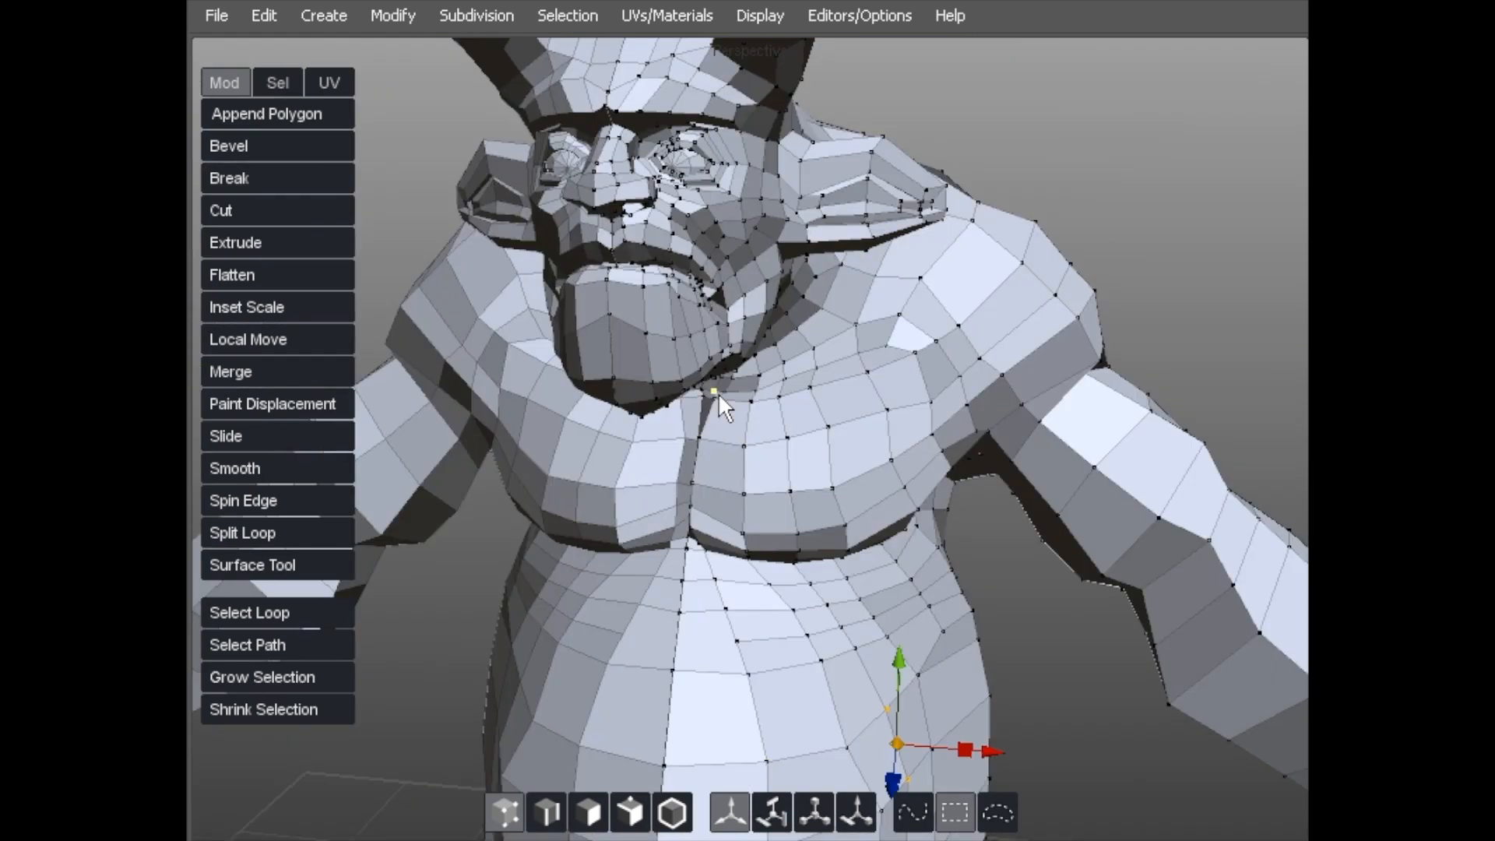
{"action": "left_click_drag", "start_coordinate": [723, 494], "coordinate": [700, 418], "text": "alt"}
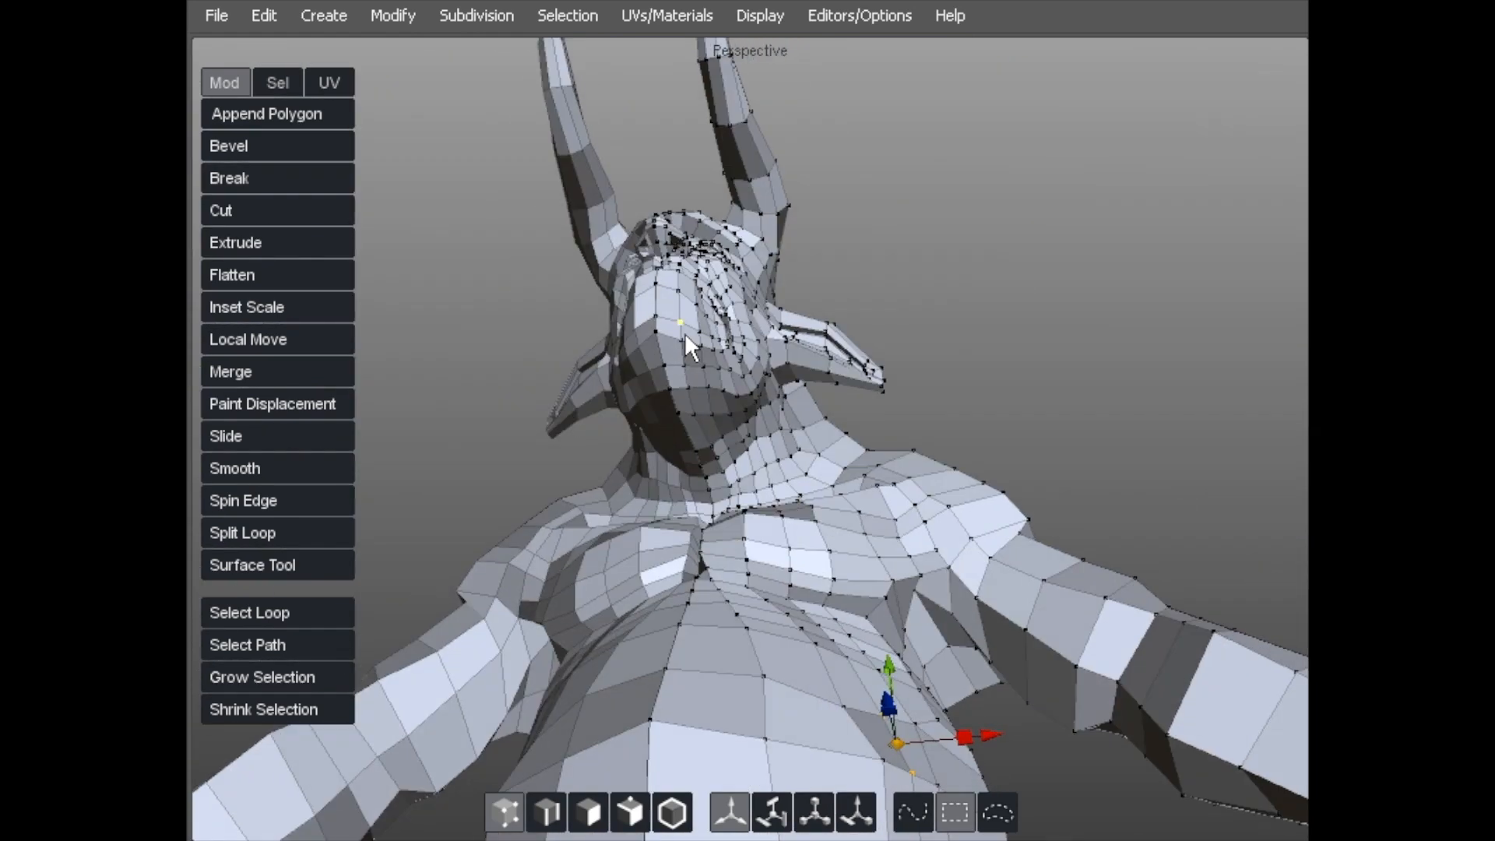
{"action": "left_click_drag", "start_coordinate": [714, 470], "coordinate": [726, 553], "text": "alt"}
{"action": "right_click_drag", "start_coordinate": [725, 553], "coordinate": [777, 427], "text": "alt"}
{"action": "left_click_drag", "start_coordinate": [777, 426], "coordinate": [596, 462], "text": "alt"}
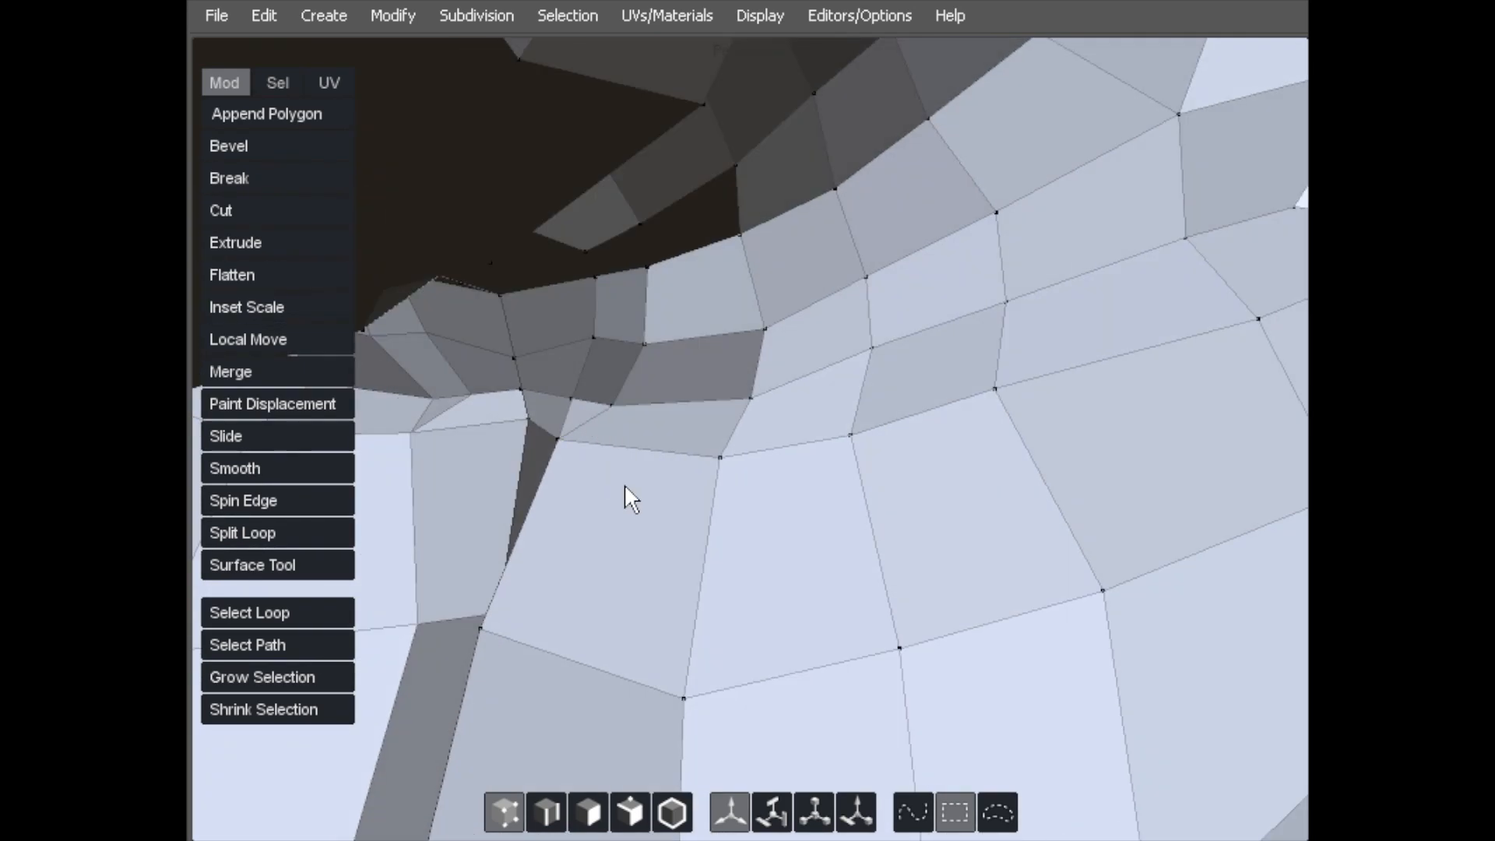
{"action": "key", "text": "d"}
{"action": "left_click", "coordinate": [623, 489]}
{"action": "right_click_drag", "start_coordinate": [765, 500], "coordinate": [581, 675], "text": "alt"}
{"action": "left_click_drag", "start_coordinate": [581, 673], "coordinate": [483, 243], "text": "alt"}
{"action": "right_click_drag", "start_coordinate": [484, 244], "coordinate": [624, 405], "text": "alt"}
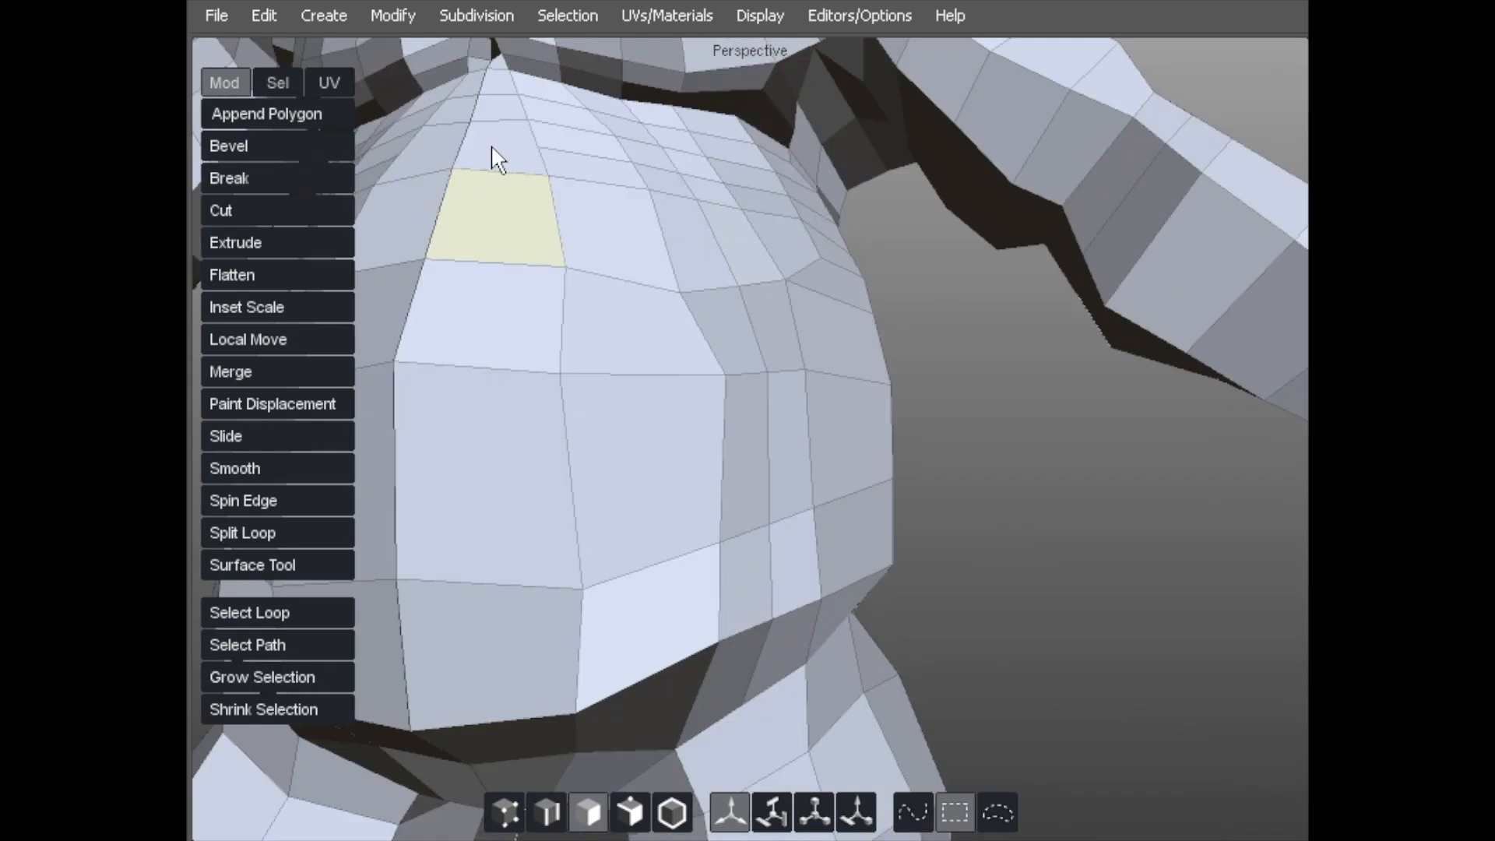
{"action": "left_click_drag", "start_coordinate": [624, 404], "coordinate": [524, 431], "text": "alt"}
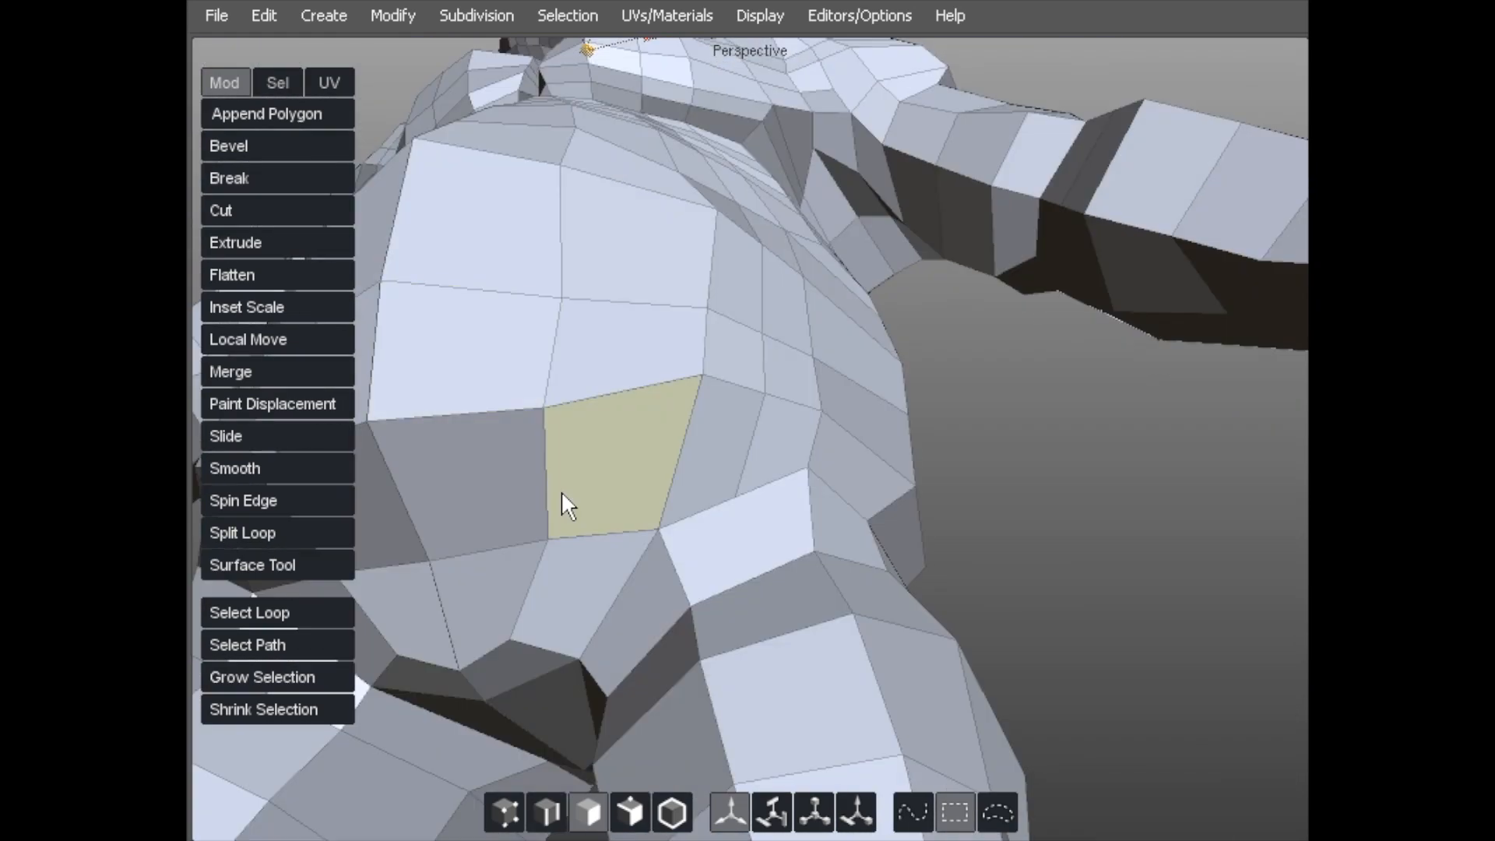
{"action": "left_click_drag", "start_coordinate": [571, 563], "coordinate": [520, 633], "text": "alt"}
- Select the face loop running from the crotch up the belly to the chest and split it with a new edge loop
{"action": "left_click", "coordinate": [519, 632]}
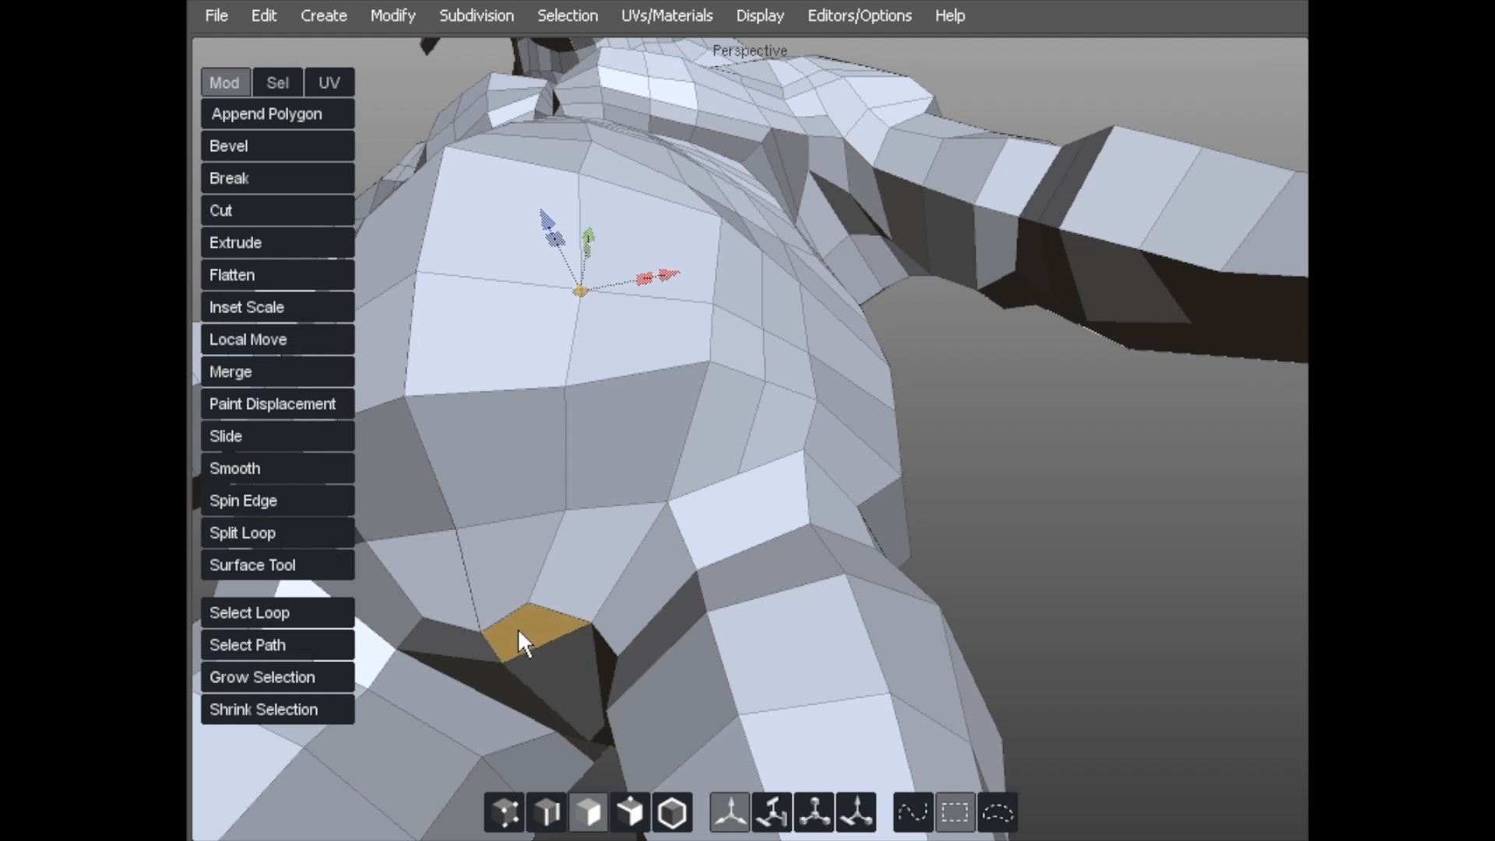
{"action": "double_click", "coordinate": [519, 632]}
{"action": "left_click_drag", "start_coordinate": [561, 511], "coordinate": [466, 605], "text": "alt"}
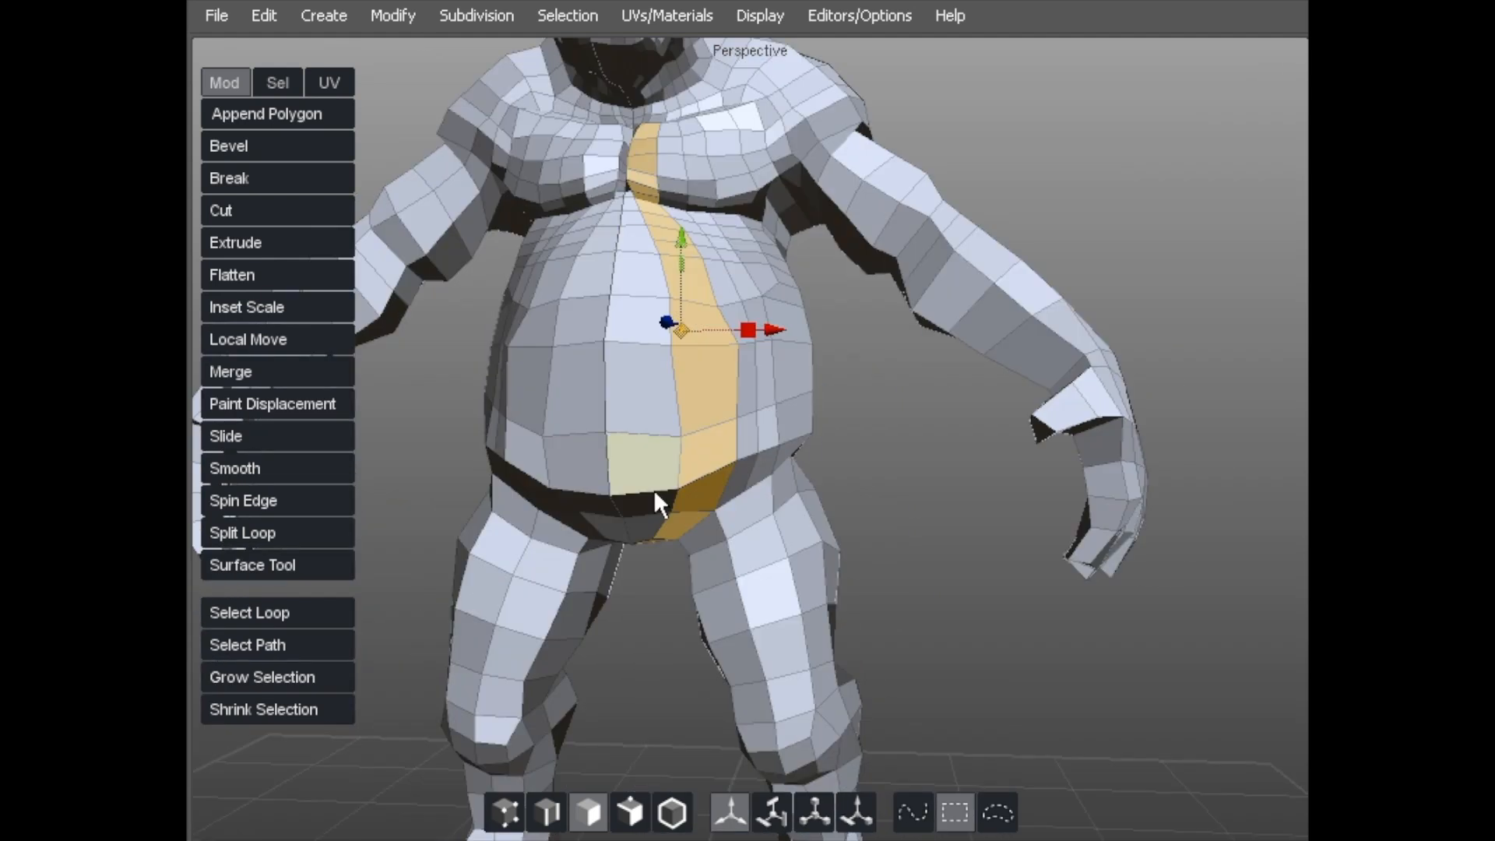
{"action": "key", "text": "shift+x"}
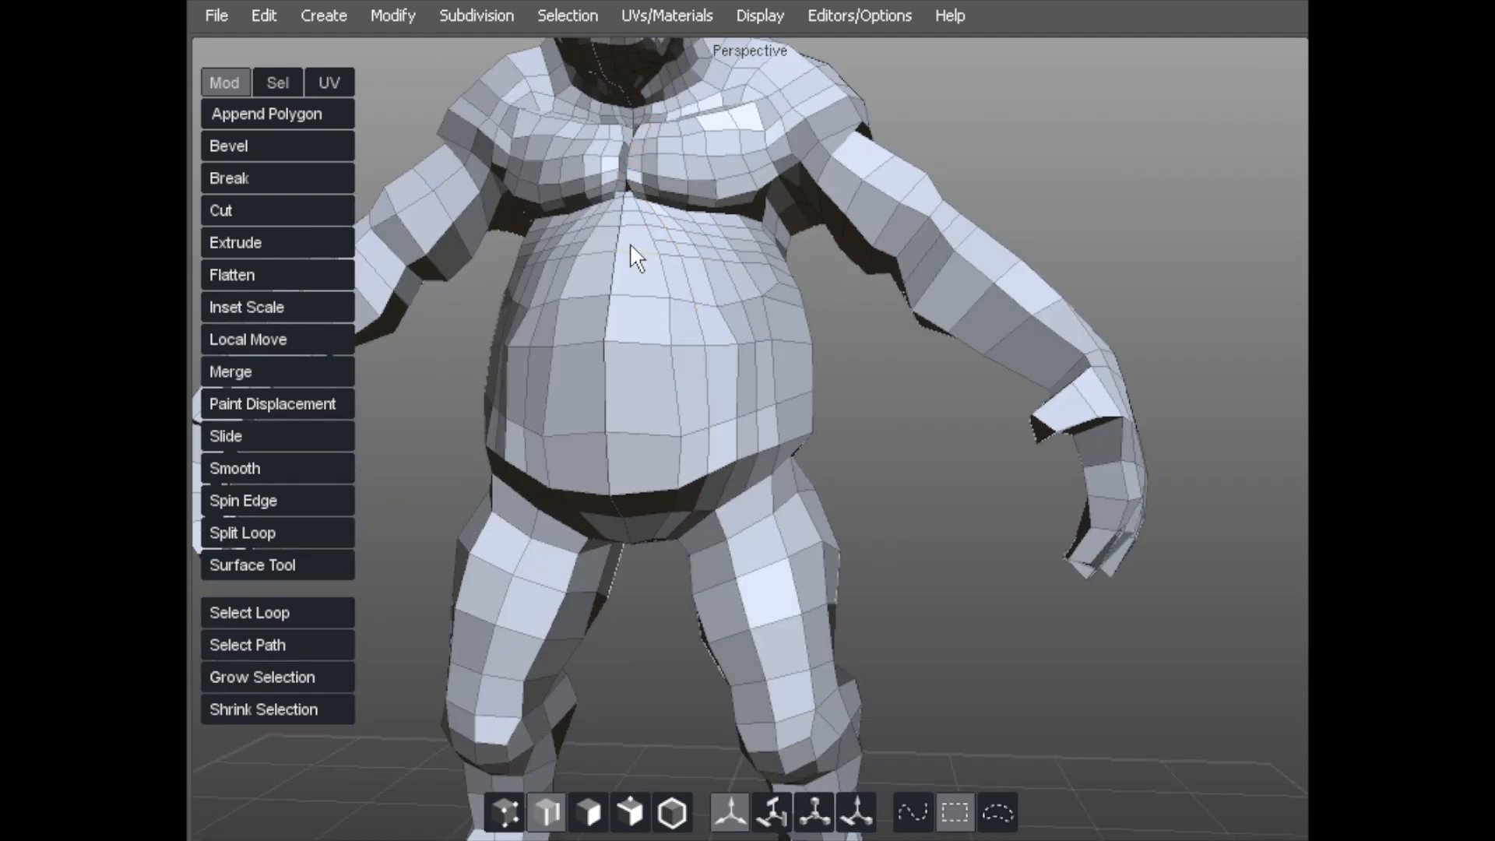
- Examine the smoothed preview of the chest, belly, hips and back from several angles
{"action": "left_click_drag", "start_coordinate": [594, 264], "coordinate": [615, 410], "text": "alt"}
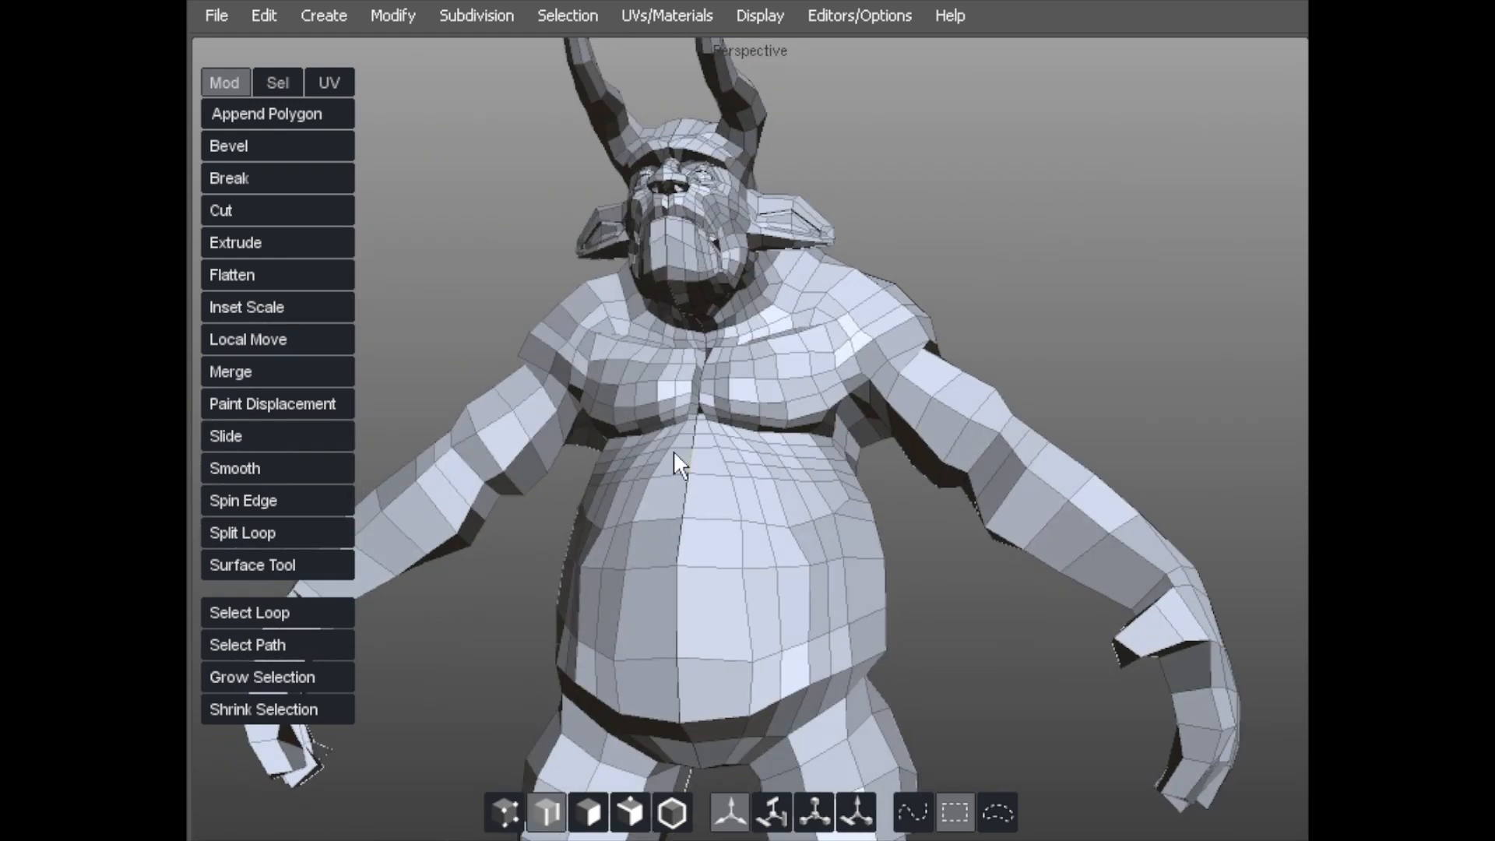
{"action": "key", "text": "a"}
{"action": "key", "text": "c"}
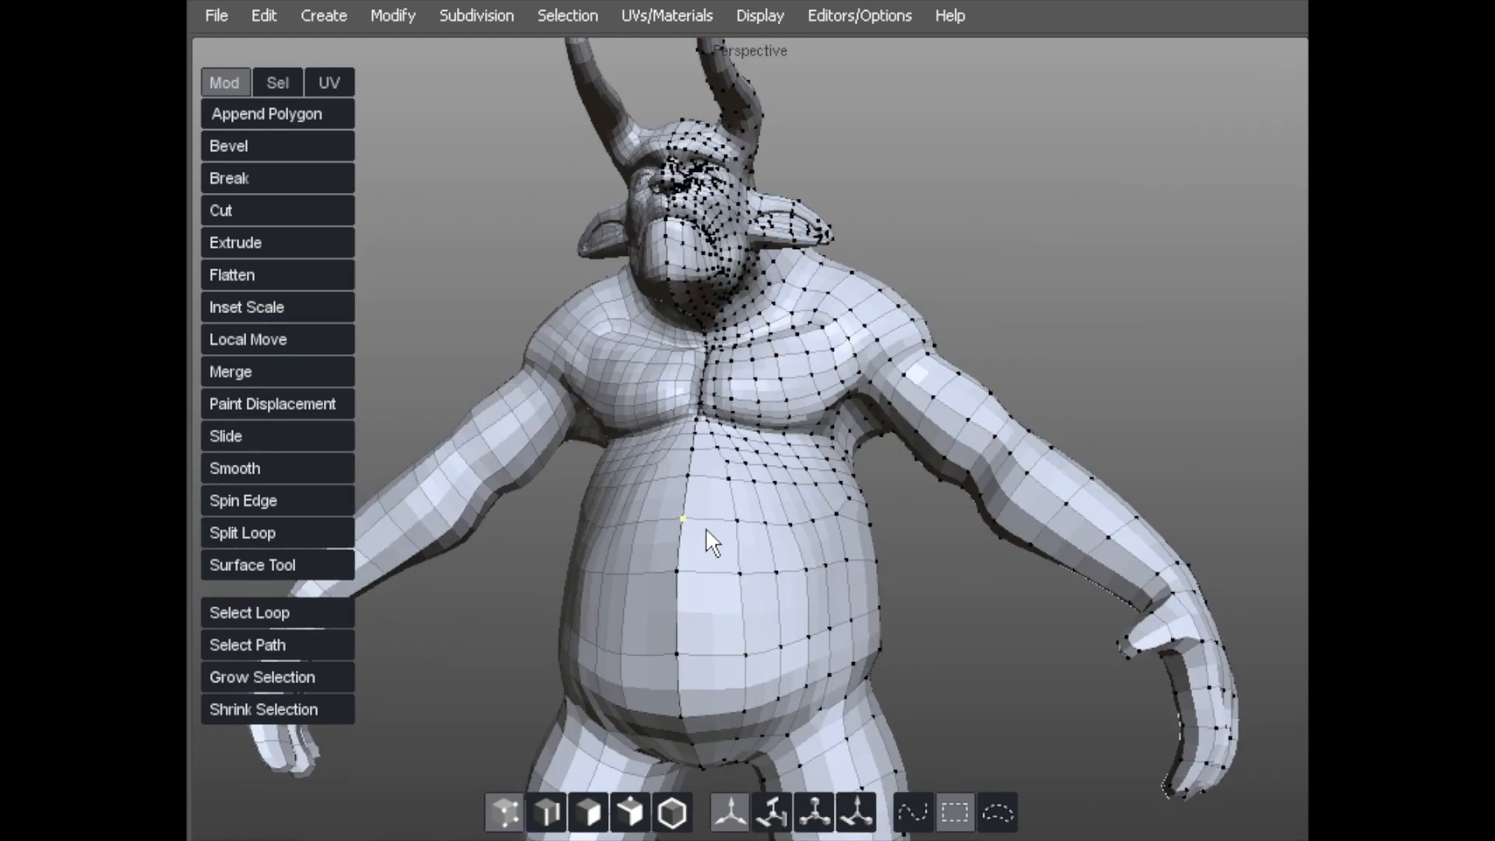
{"action": "right_click_drag", "start_coordinate": [707, 527], "coordinate": [802, 517], "text": "alt"}
{"action": "left_click_drag", "start_coordinate": [802, 517], "coordinate": [692, 452], "text": "alt"}
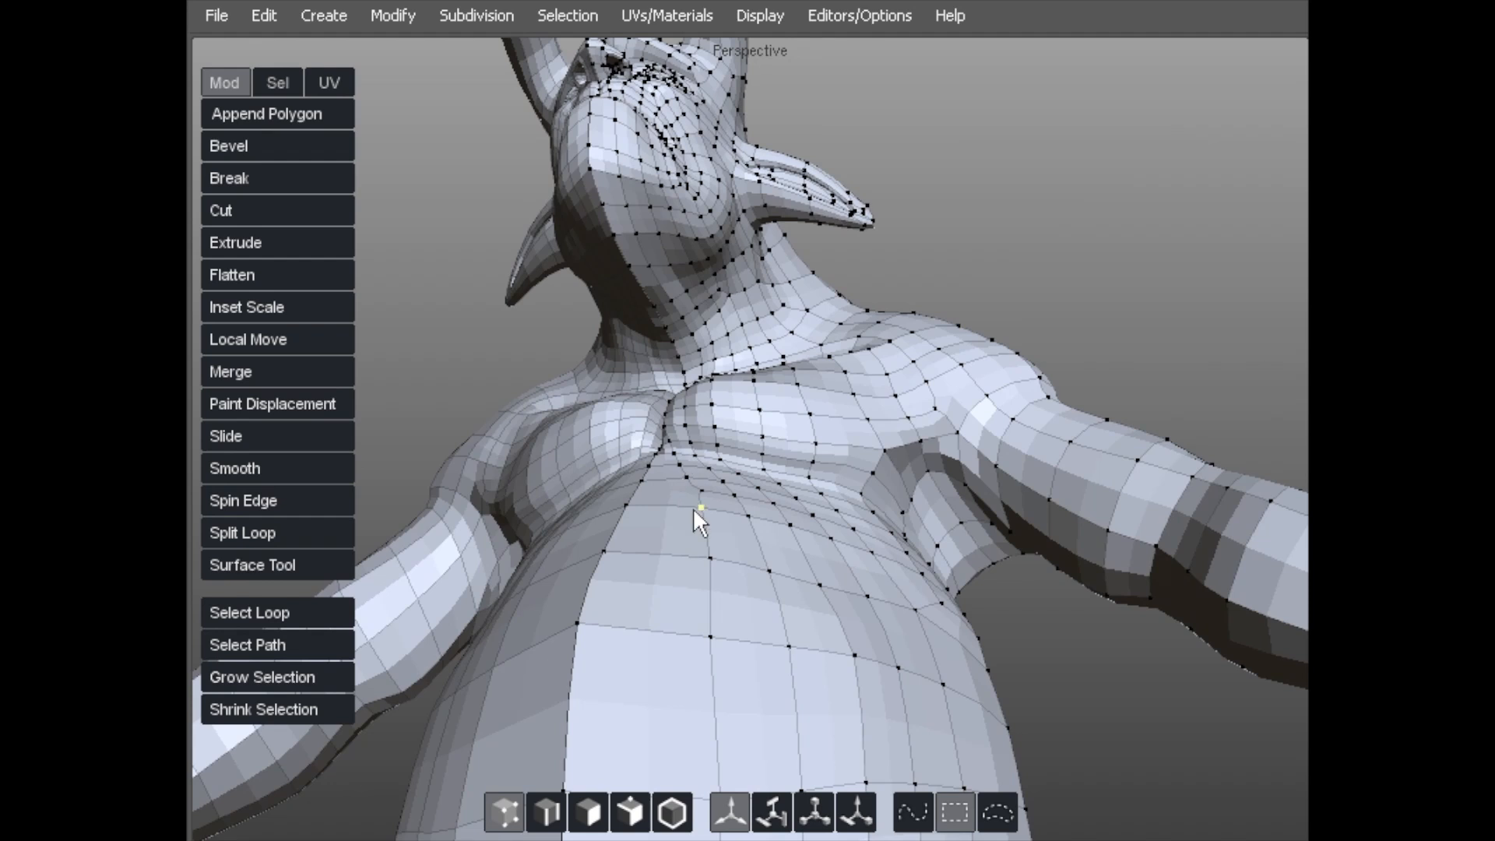
{"action": "left_click_drag", "start_coordinate": [676, 545], "coordinate": [689, 466], "text": "alt"}
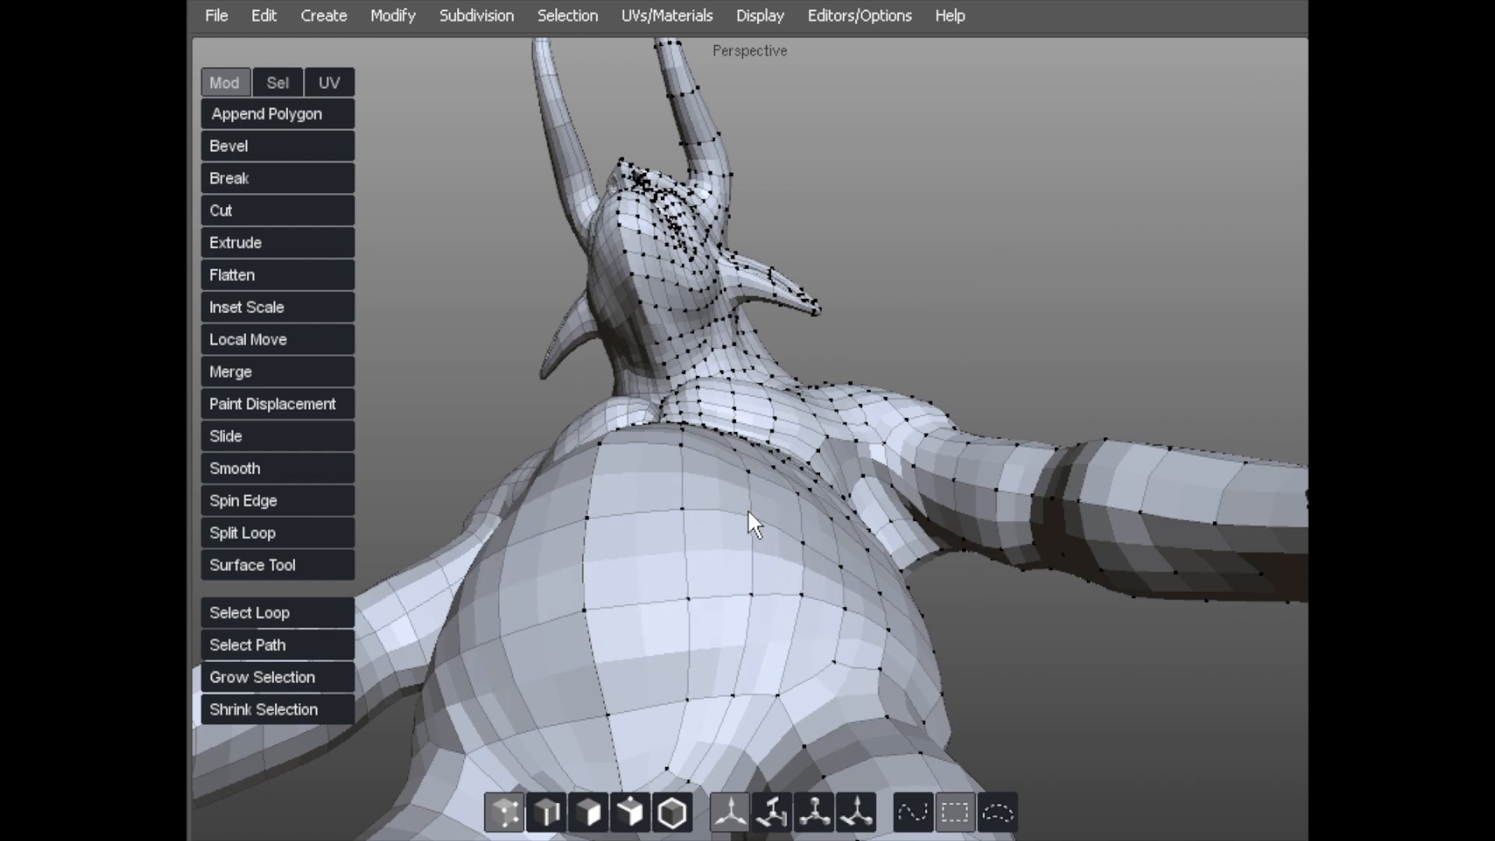
{"action": "left_click_drag", "start_coordinate": [740, 604], "coordinate": [680, 568], "text": "alt"}
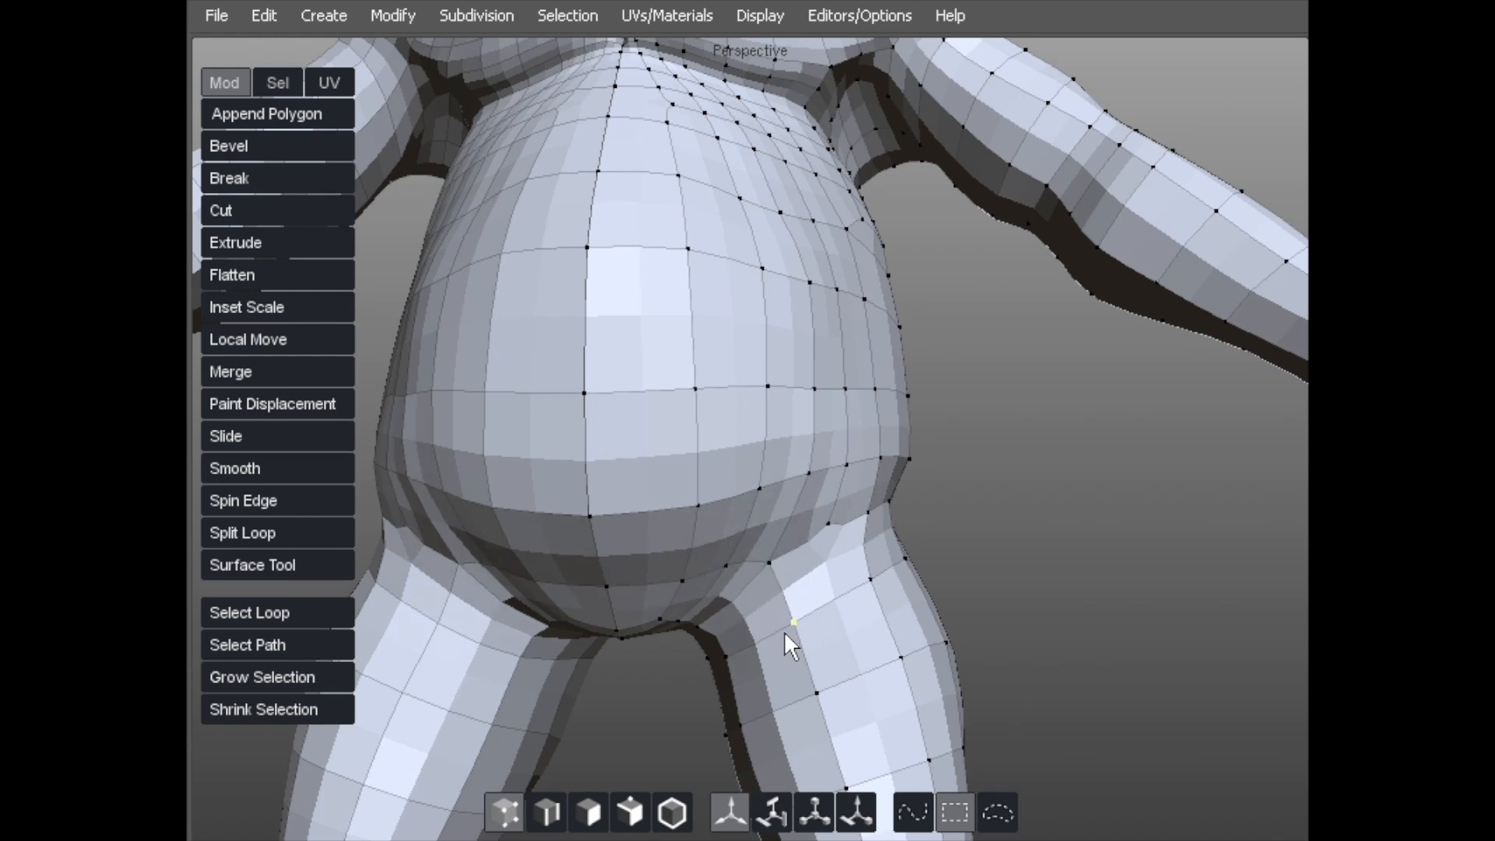
{"action": "left_click_drag", "start_coordinate": [863, 548], "coordinate": [944, 433], "text": "alt"}
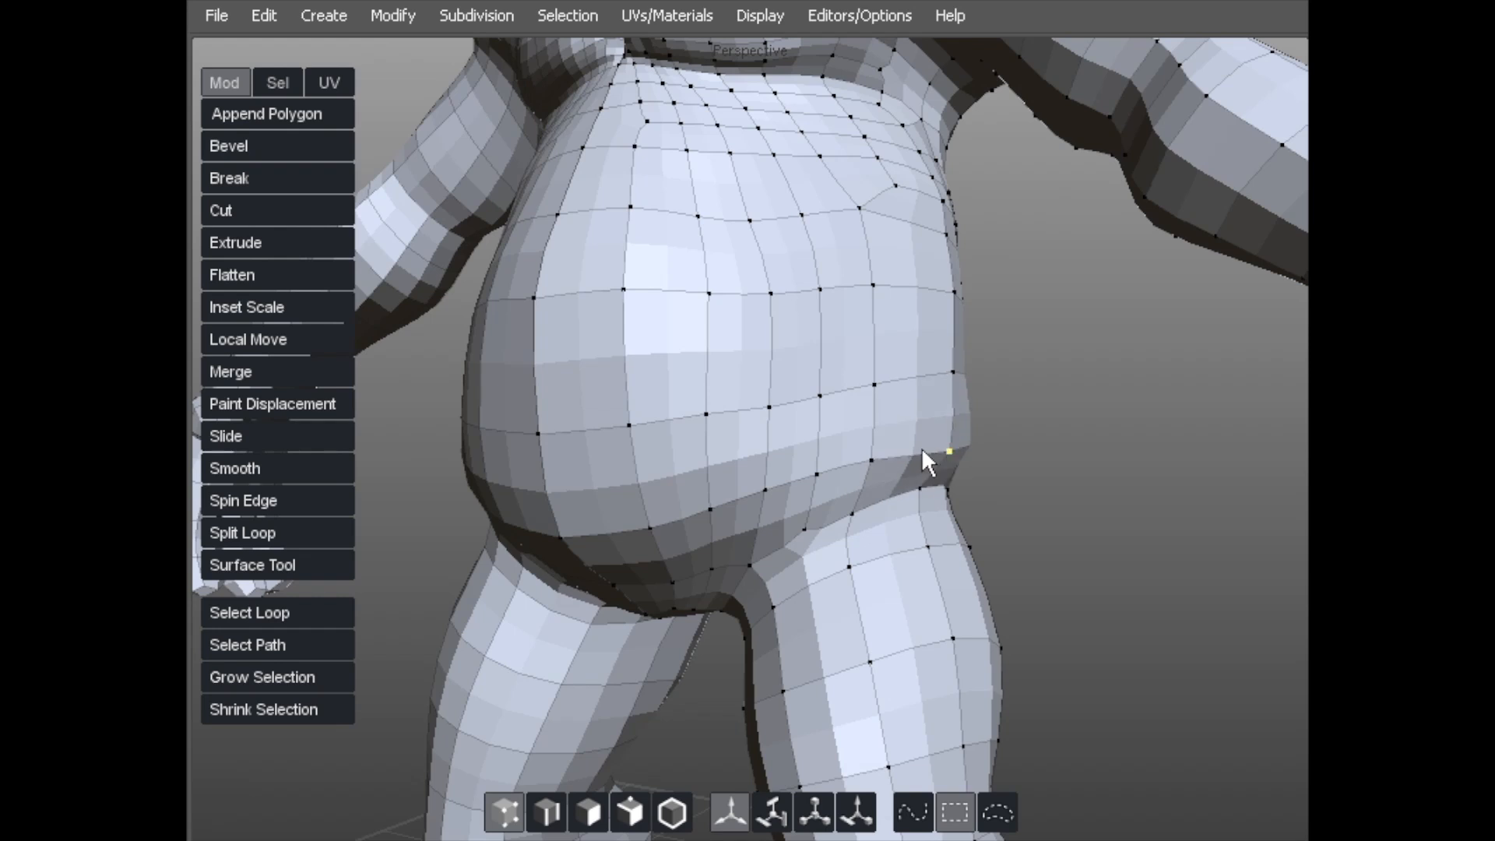
{"action": "left_click_drag", "start_coordinate": [951, 507], "coordinate": [997, 497], "text": "alt"}
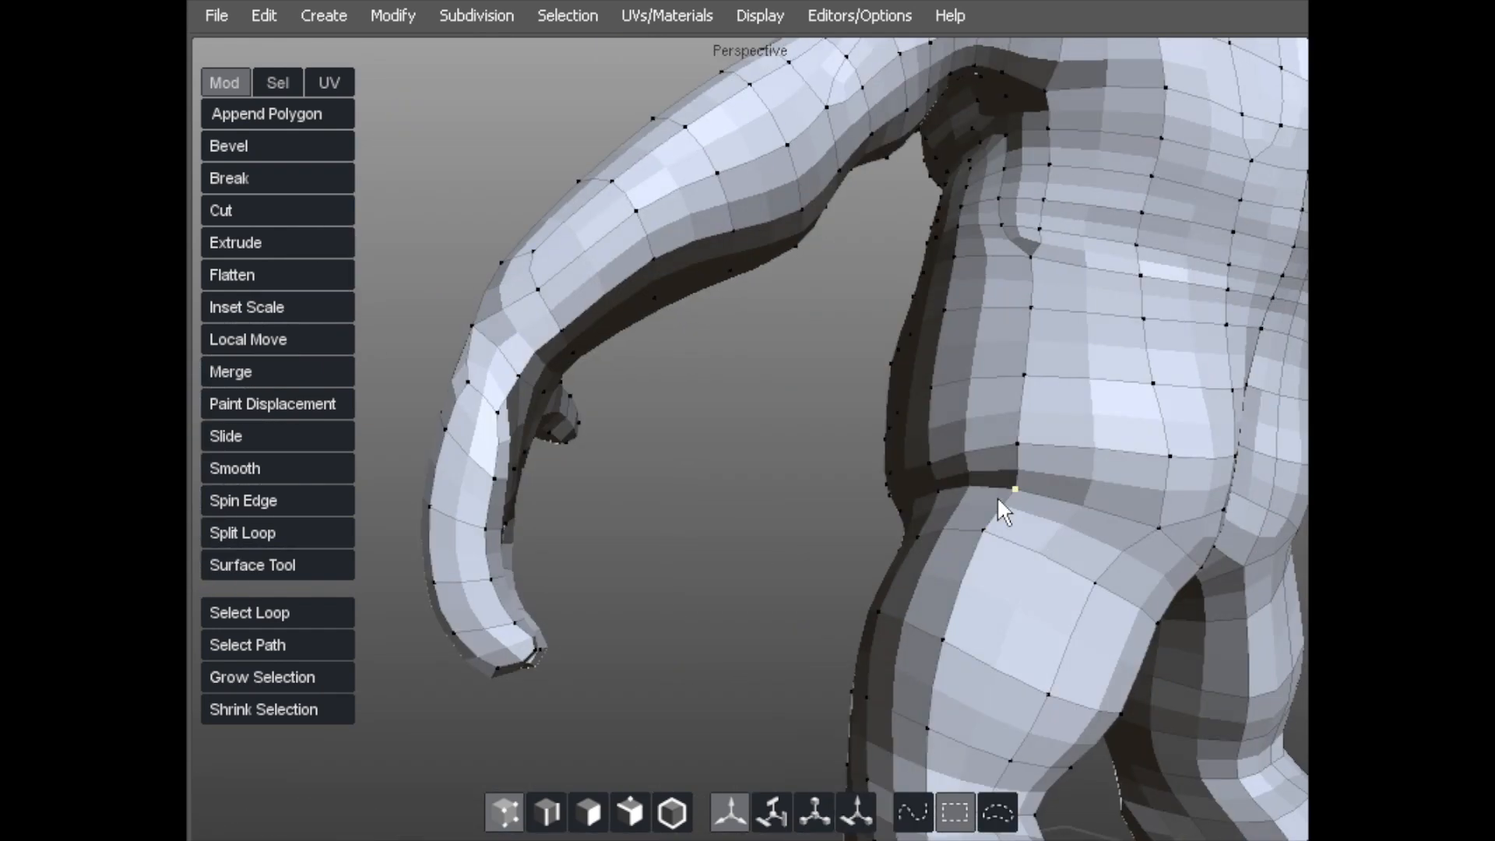
{"action": "left_click_drag", "start_coordinate": [937, 457], "coordinate": [916, 363], "text": "alt"}
{"action": "middle_click_drag", "start_coordinate": [810, 350], "coordinate": [738, 570], "text": "alt"}
{"action": "key", "text": "c"}
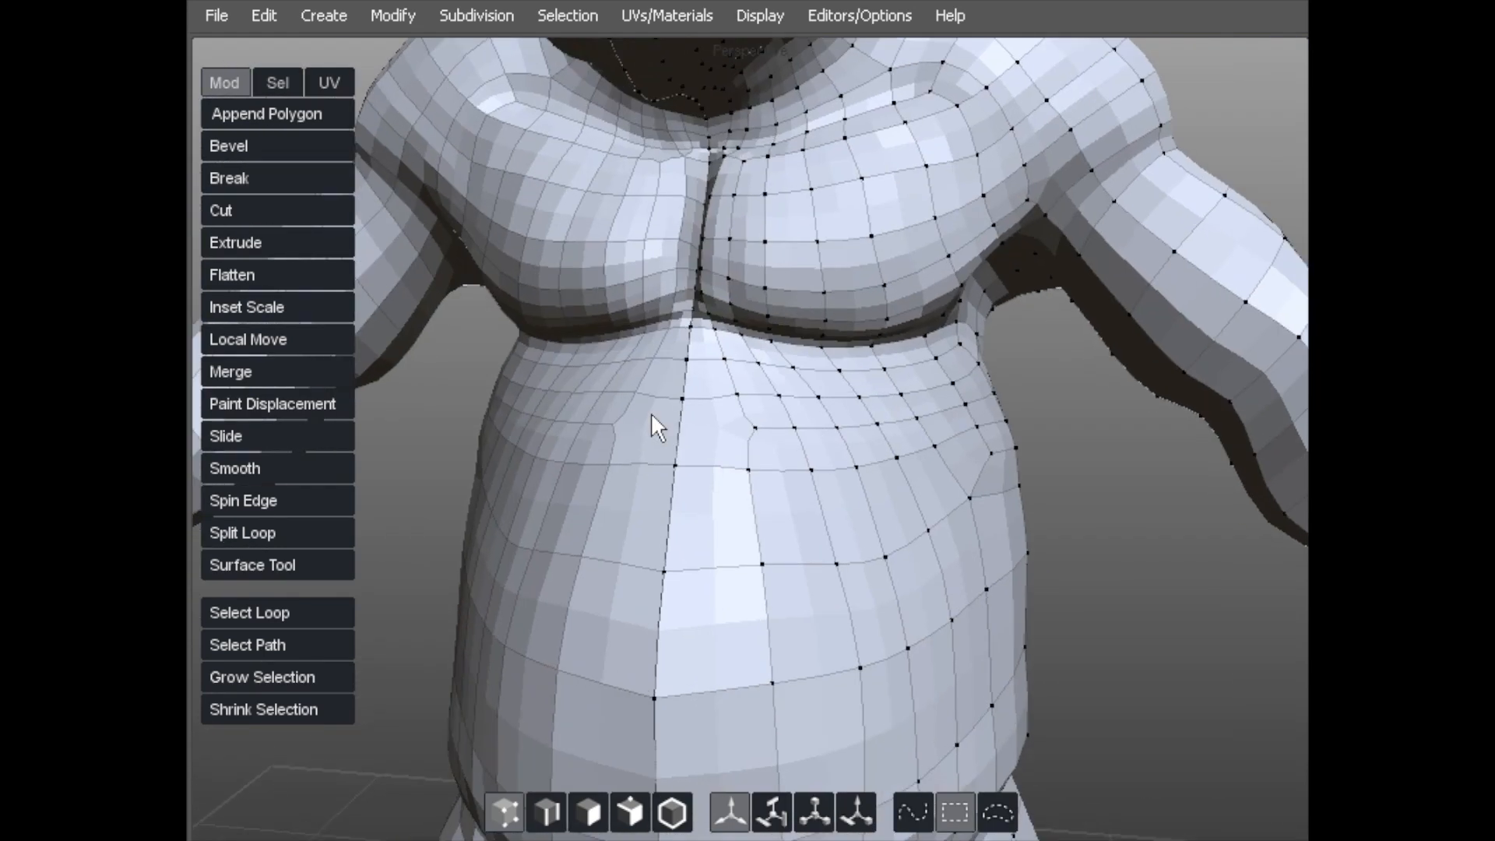
- Return to the unsmoothed mesh and cut an edge from the open loop end on the upper belly to the centre line
{"action": "key", "text": "v"}
{"action": "key", "text": "v"}
{"action": "right_click_drag", "start_coordinate": [654, 427], "coordinate": [731, 400], "text": "alt"}
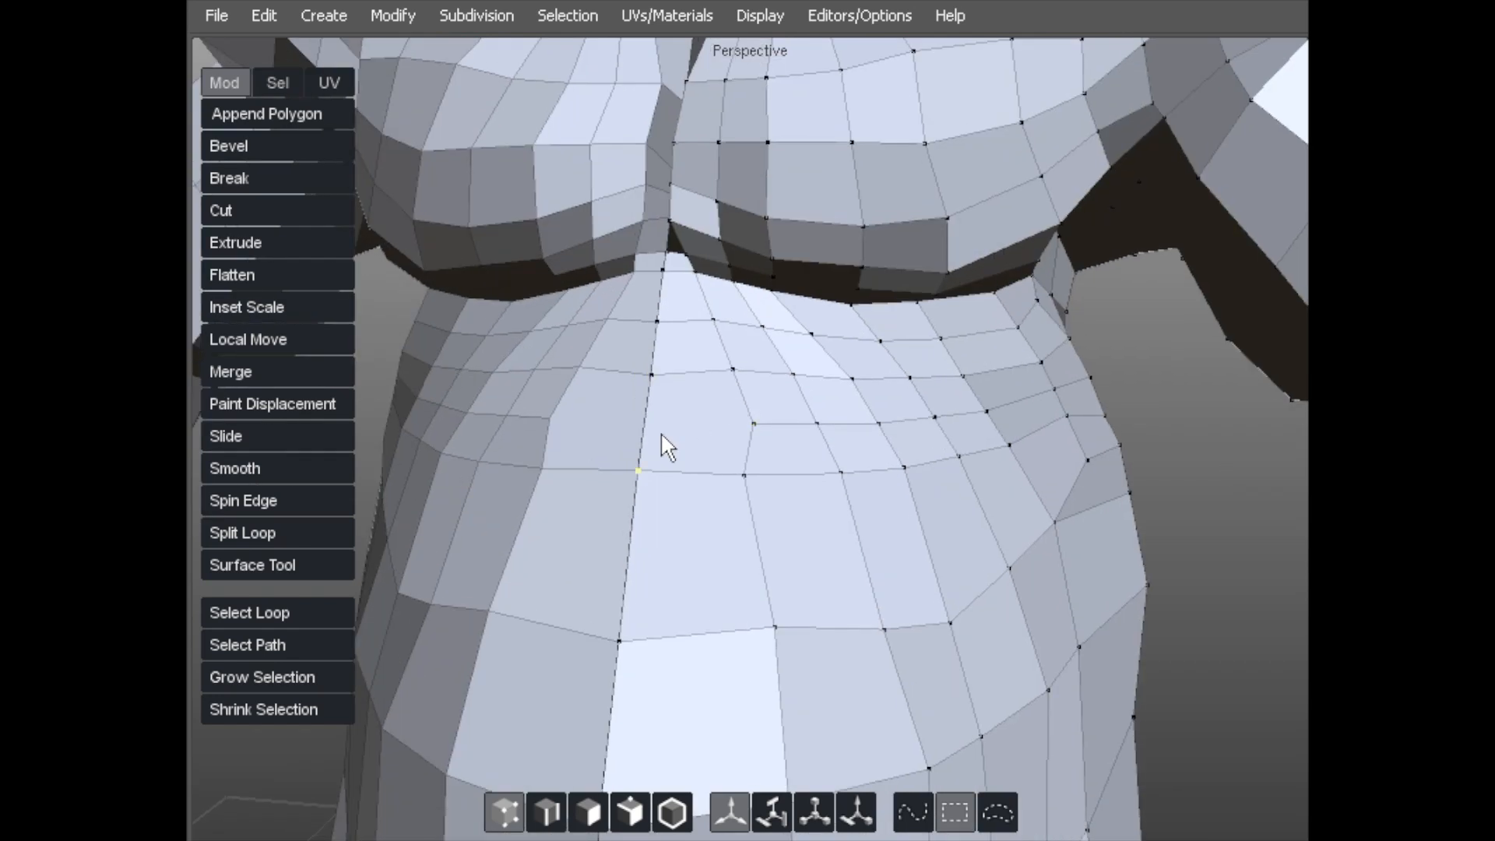
{"action": "key", "text": "x"}
{"action": "left_click", "coordinate": [753, 424]}
{"action": "left_click", "coordinate": [644, 426]}
- Reposition the vertices on the side of the torso below the armpit in the smoothed preview to even out the edge flow
{"action": "key", "text": "a"}
{"action": "key", "text": "c"}
{"action": "left_click_drag", "start_coordinate": [817, 417], "coordinate": [1003, 333], "text": "alt"}
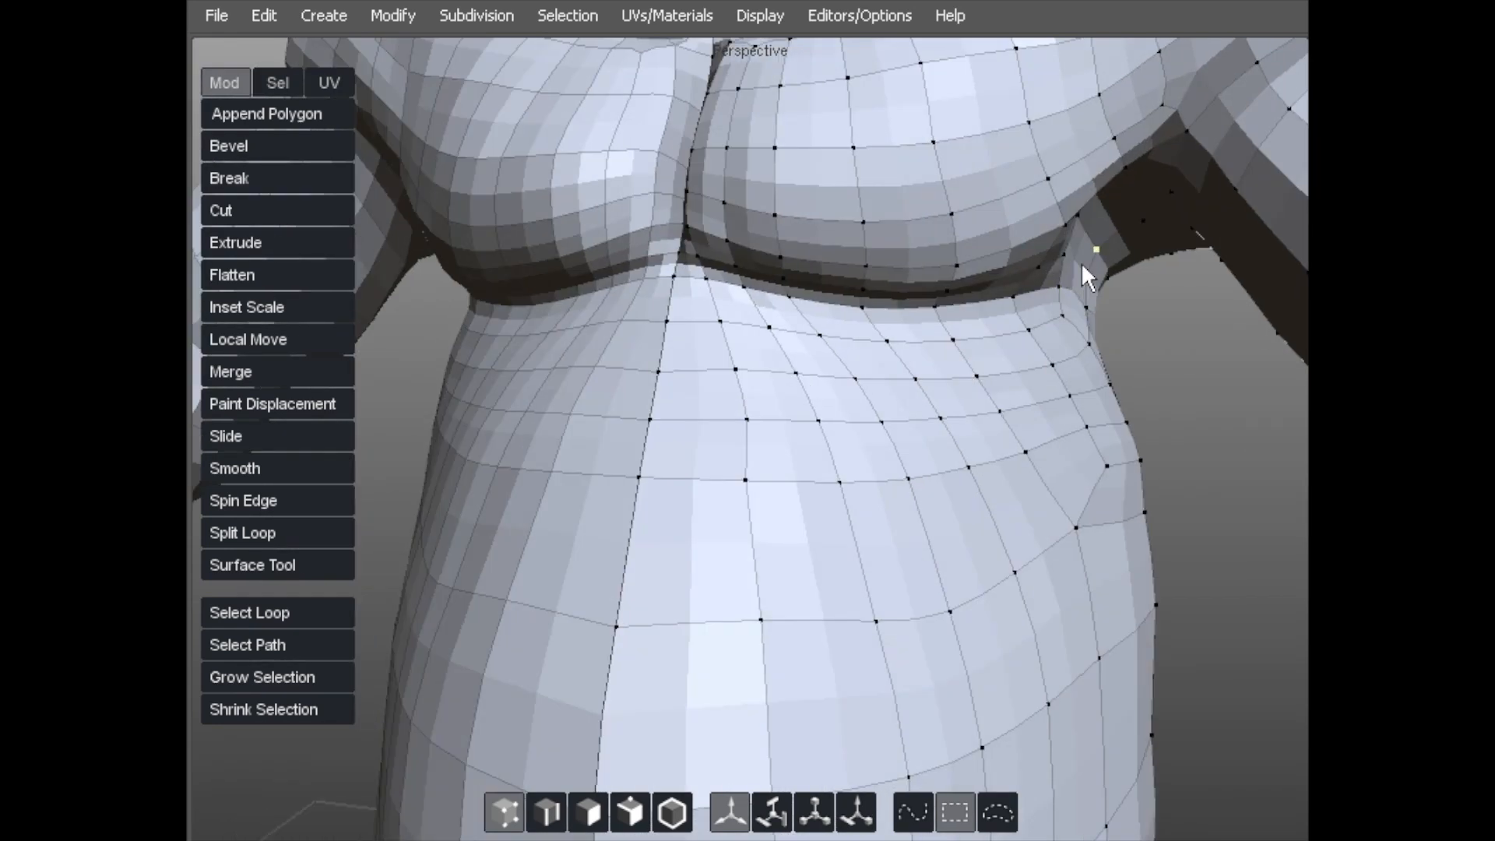
{"action": "left_click_drag", "start_coordinate": [1083, 264], "coordinate": [1082, 311]}
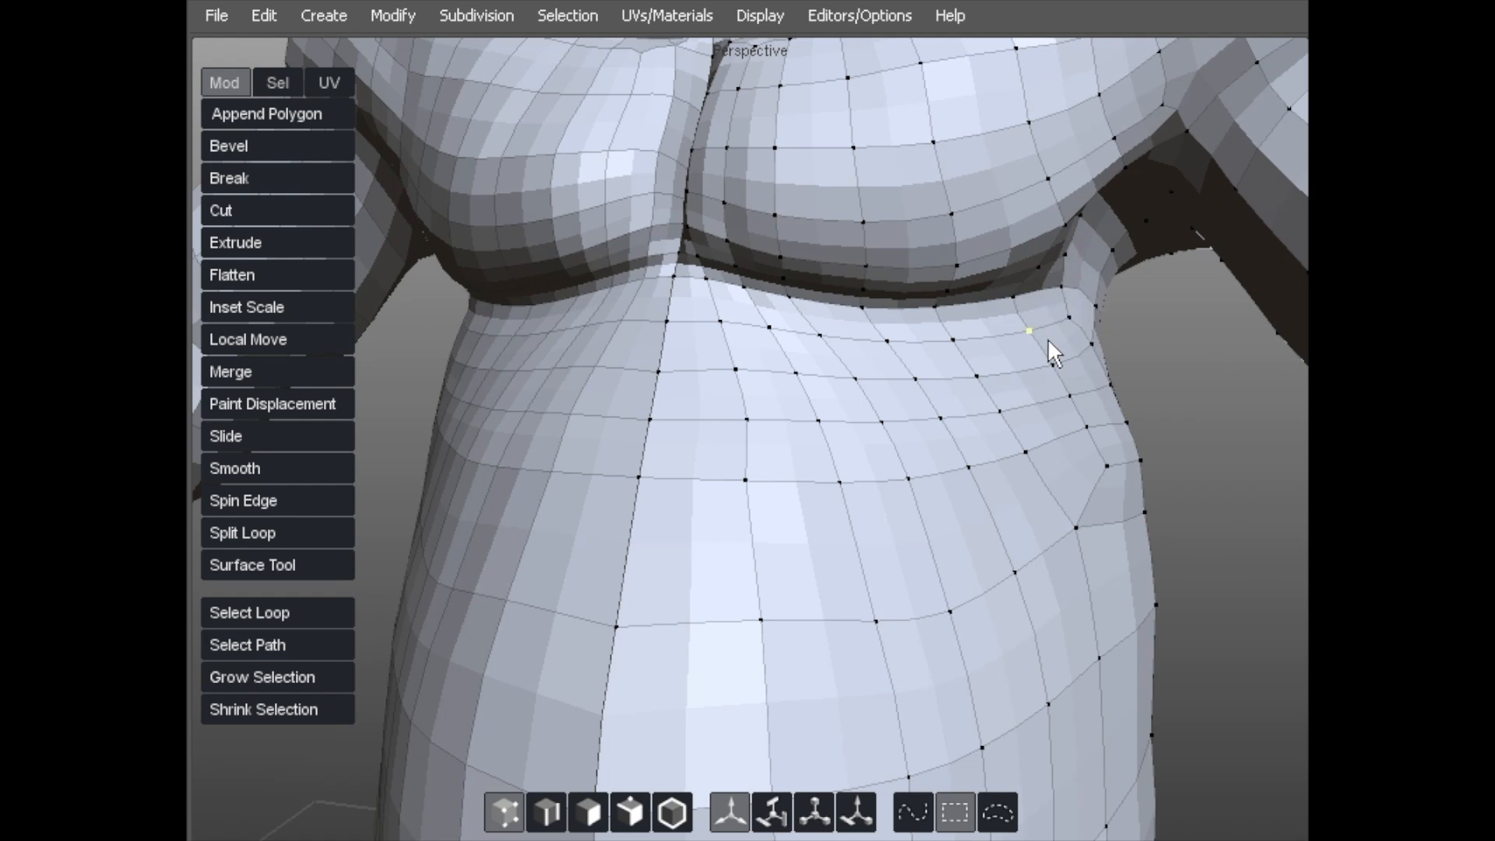
{"action": "left_click_drag", "start_coordinate": [1044, 366], "coordinate": [1002, 377]}
{"action": "middle_click_drag", "start_coordinate": [989, 393], "coordinate": [1032, 433]}
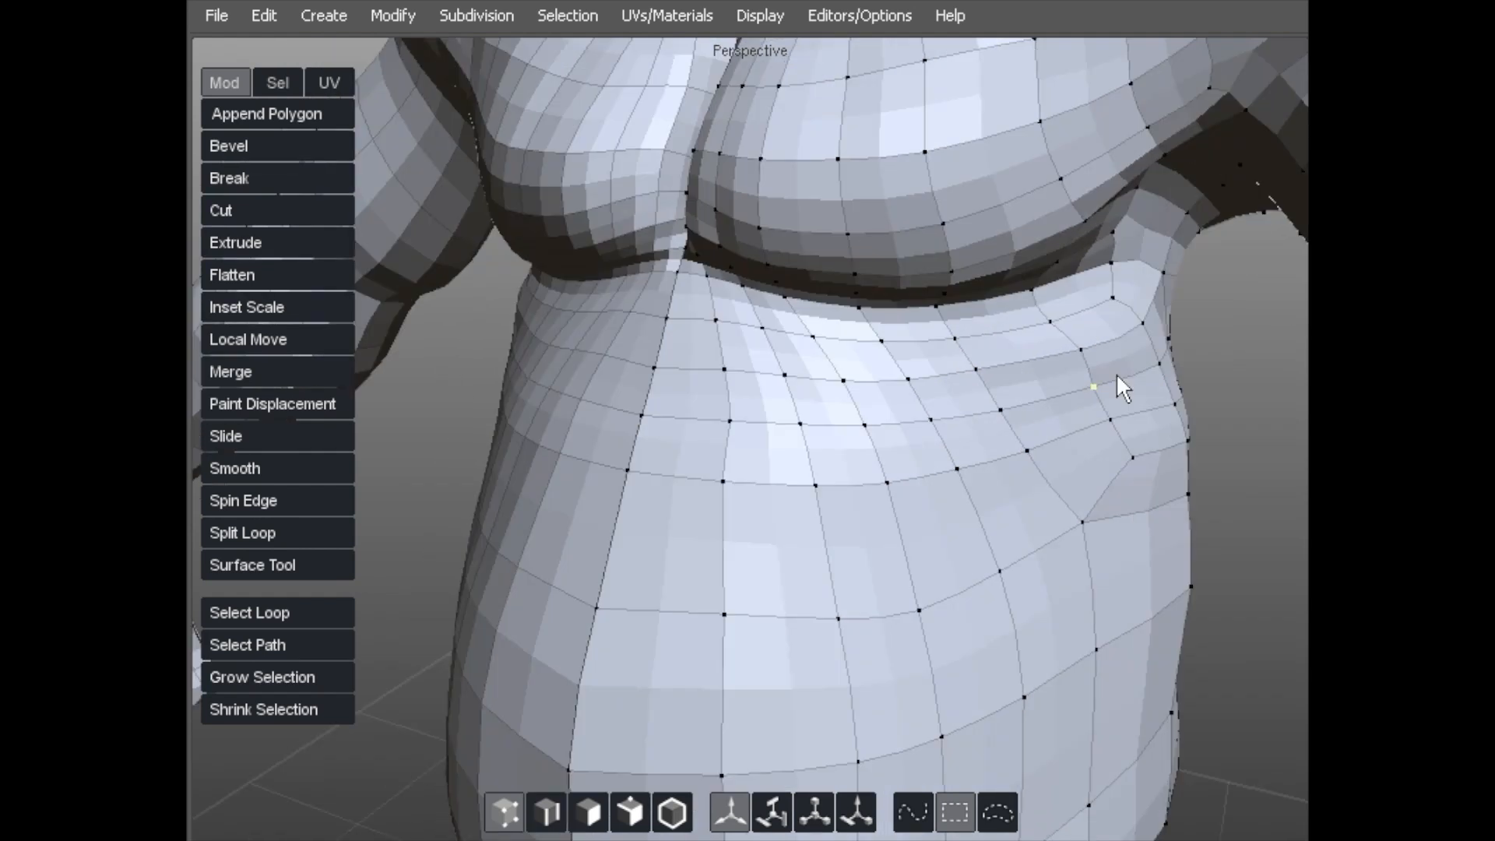
{"action": "middle_click_drag", "start_coordinate": [1086, 362], "coordinate": [1003, 357]}
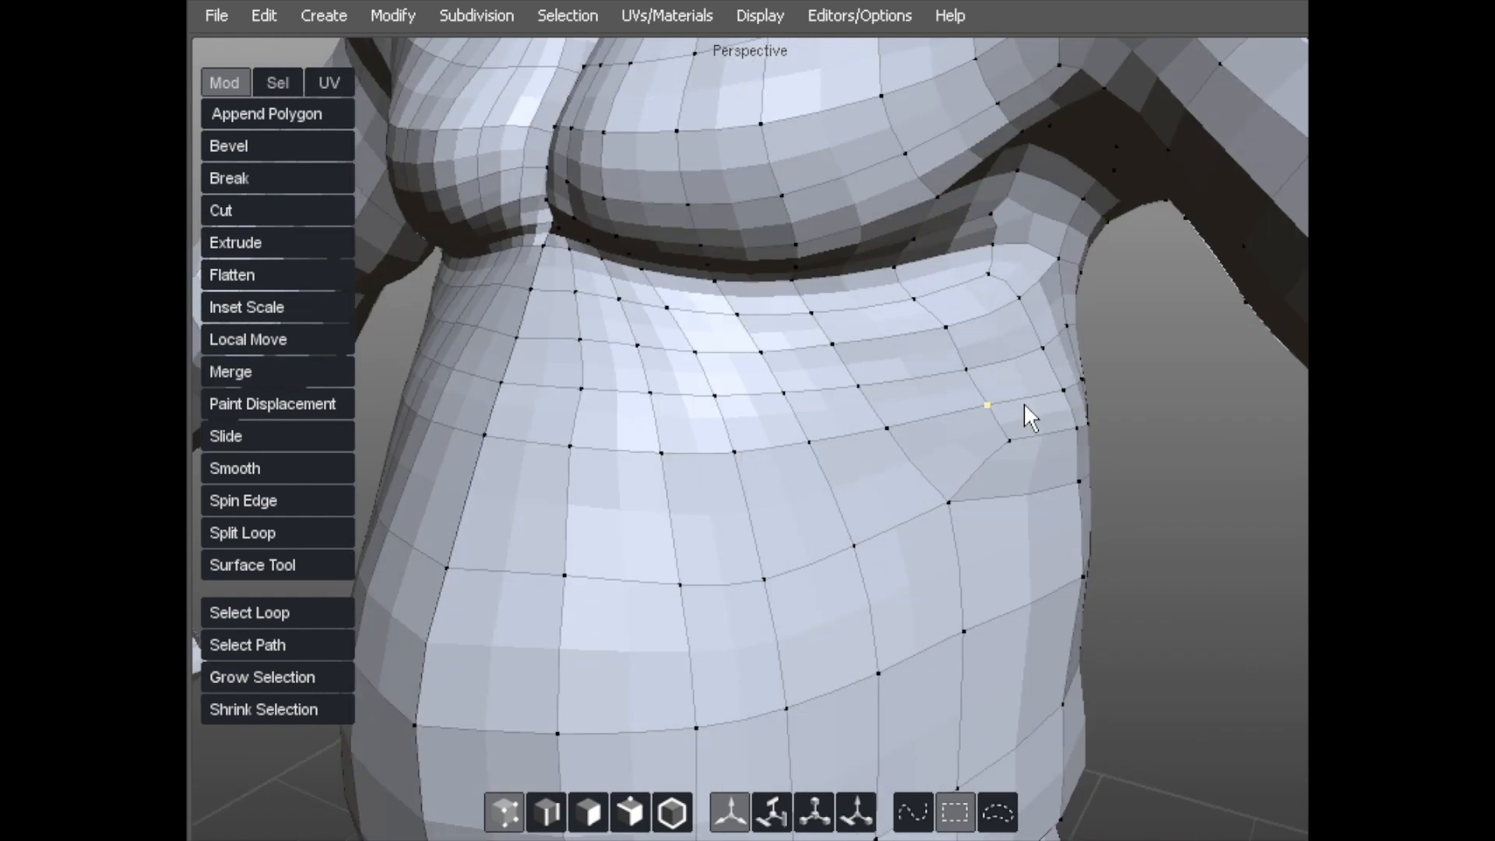
{"action": "left_click_drag", "start_coordinate": [976, 507], "coordinate": [993, 502]}
{"action": "left_click_drag", "start_coordinate": [989, 398], "coordinate": [987, 402]}
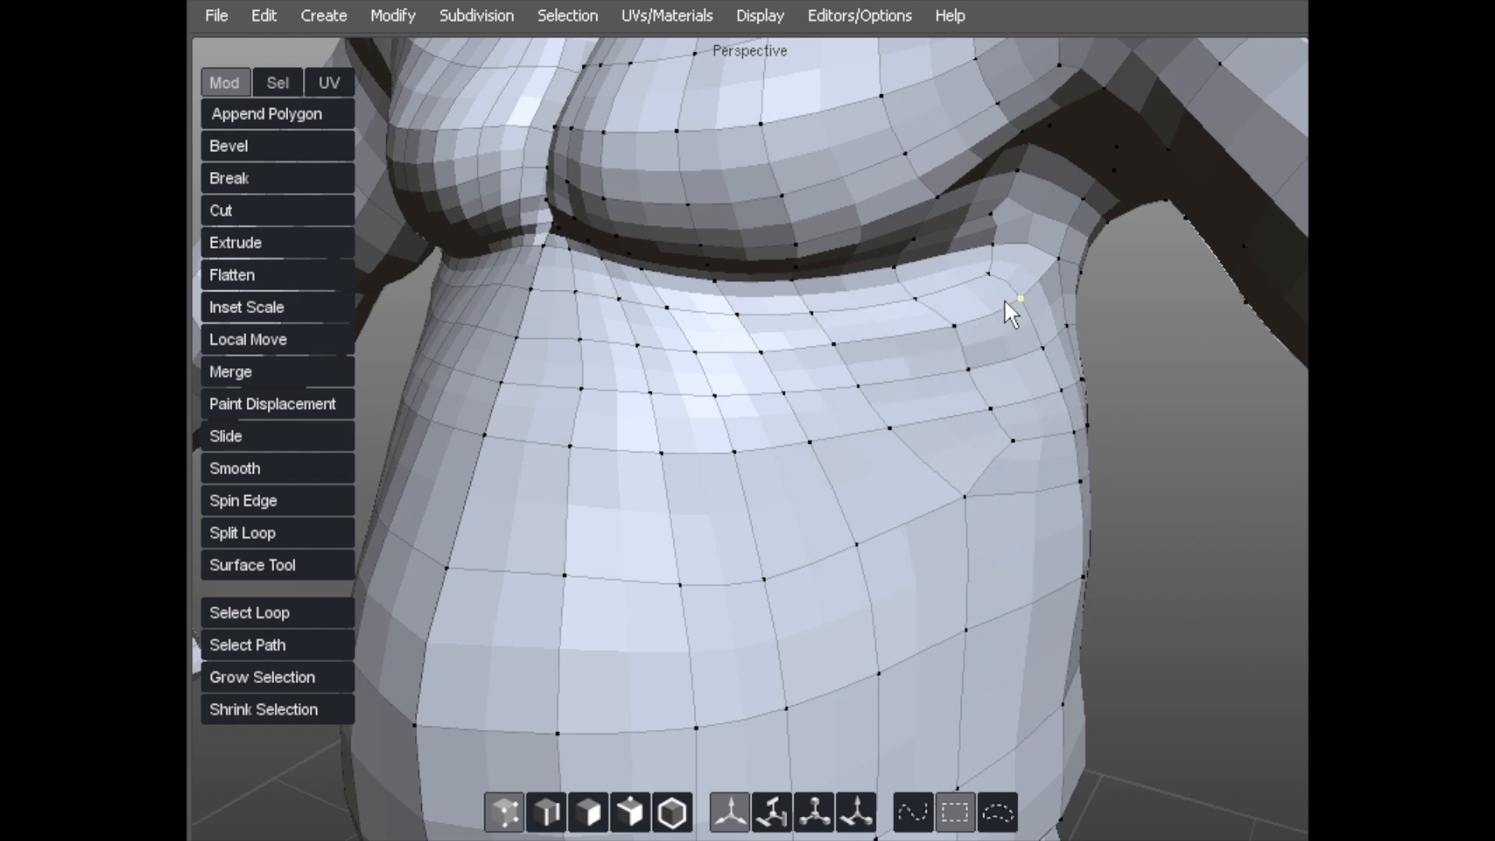
- Examine the torso, hips and legs from further away, both smoothed and unsmoothed
{"action": "right_click_drag", "start_coordinate": [1002, 296], "coordinate": [845, 338], "text": "alt"}
{"action": "left_click_drag", "start_coordinate": [845, 338], "coordinate": [789, 287], "text": "alt"}
{"action": "left_click_drag", "start_coordinate": [632, 380], "coordinate": [667, 391], "text": "alt"}
{"action": "right_click_drag", "start_coordinate": [667, 391], "coordinate": [693, 410], "text": "alt"}
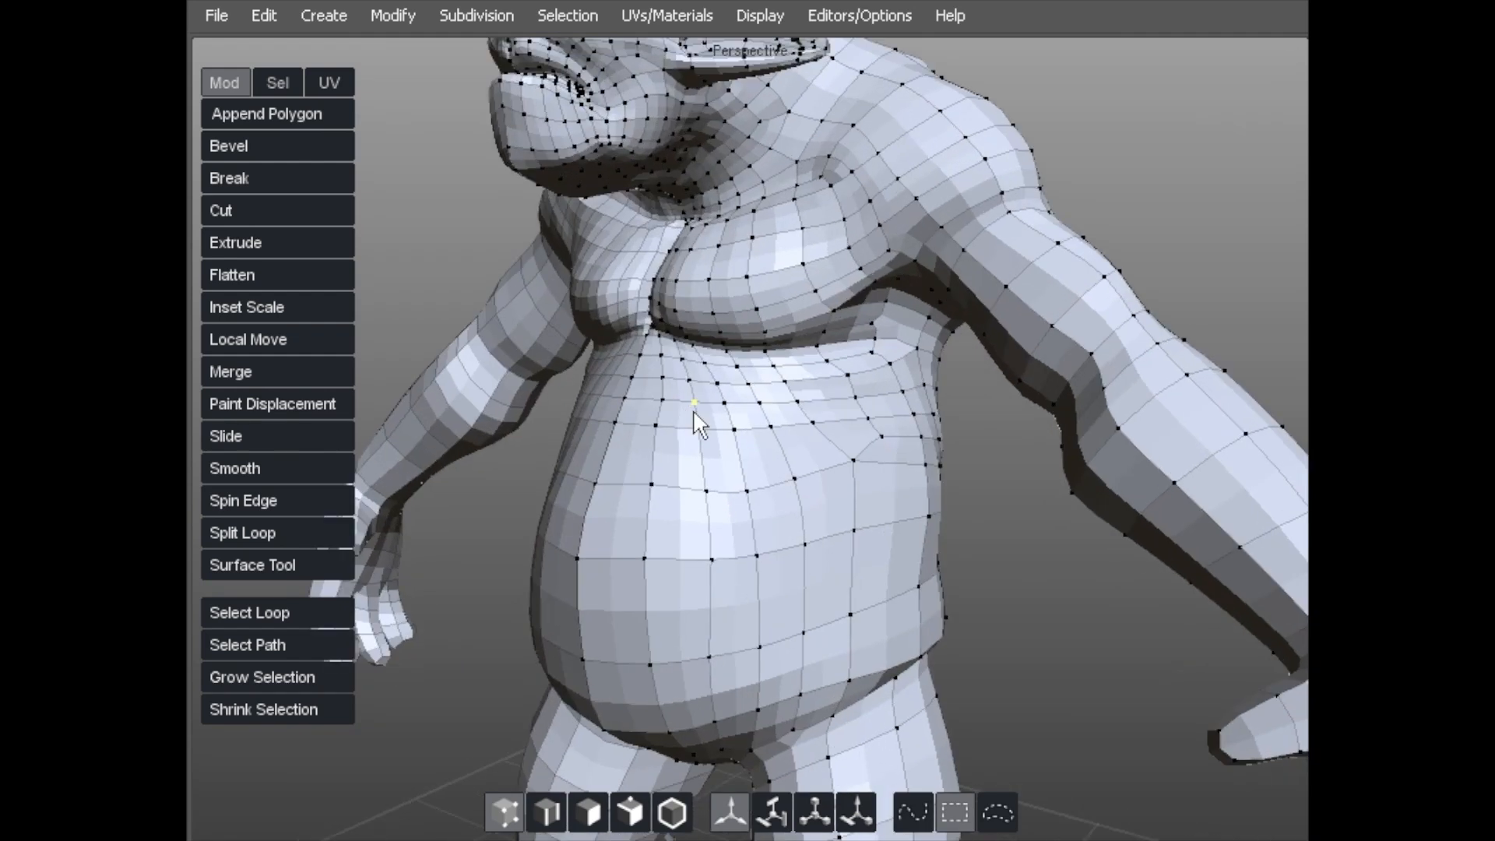
{"action": "left_click_drag", "start_coordinate": [818, 420], "coordinate": [785, 273], "text": "alt"}
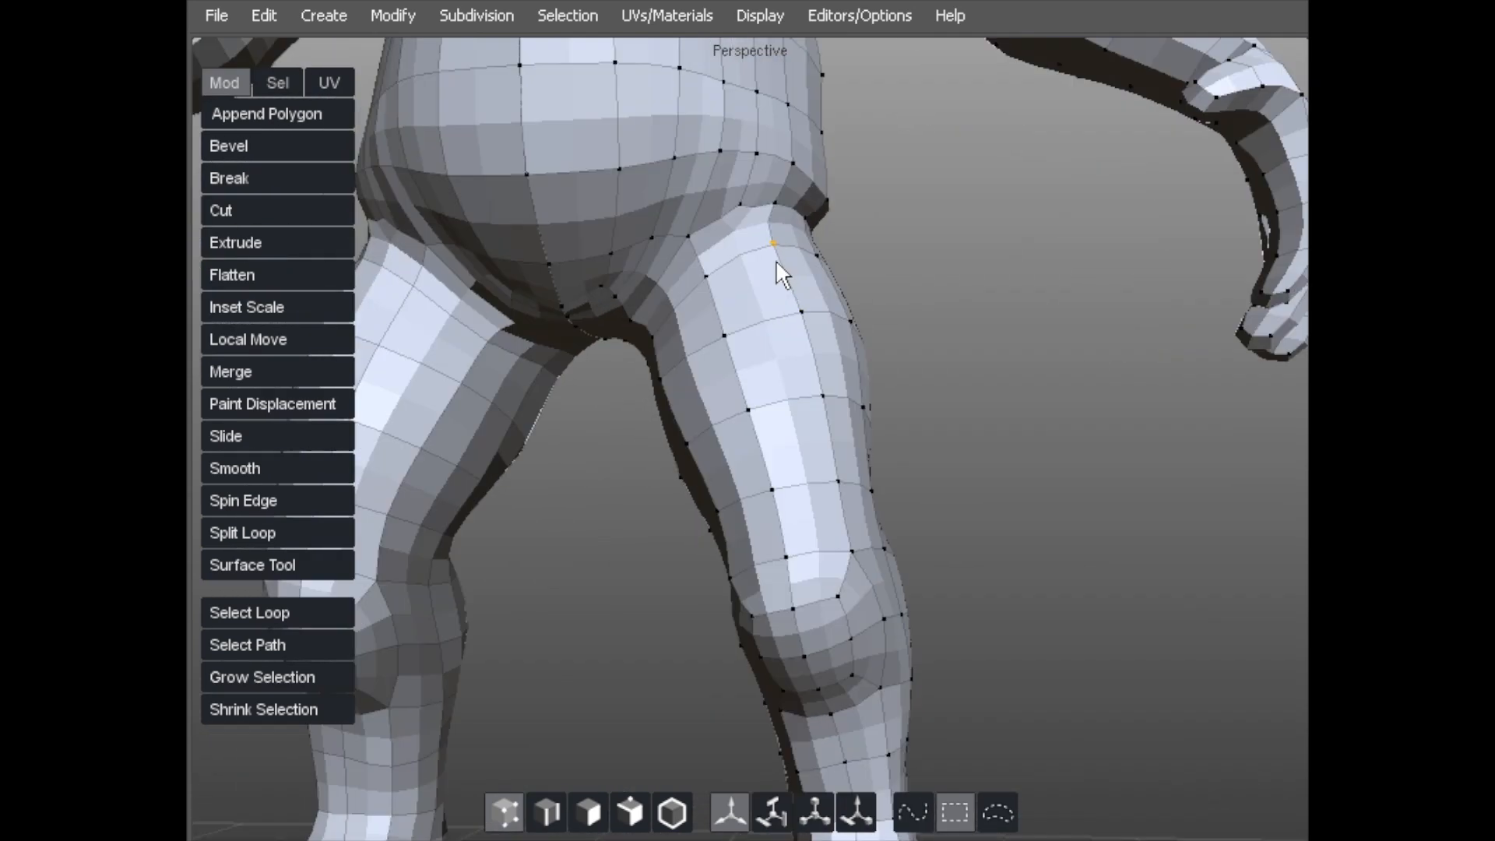
{"action": "key", "text": "v"}
{"action": "right_click_drag", "start_coordinate": [702, 287], "coordinate": [582, 290], "text": "alt"}
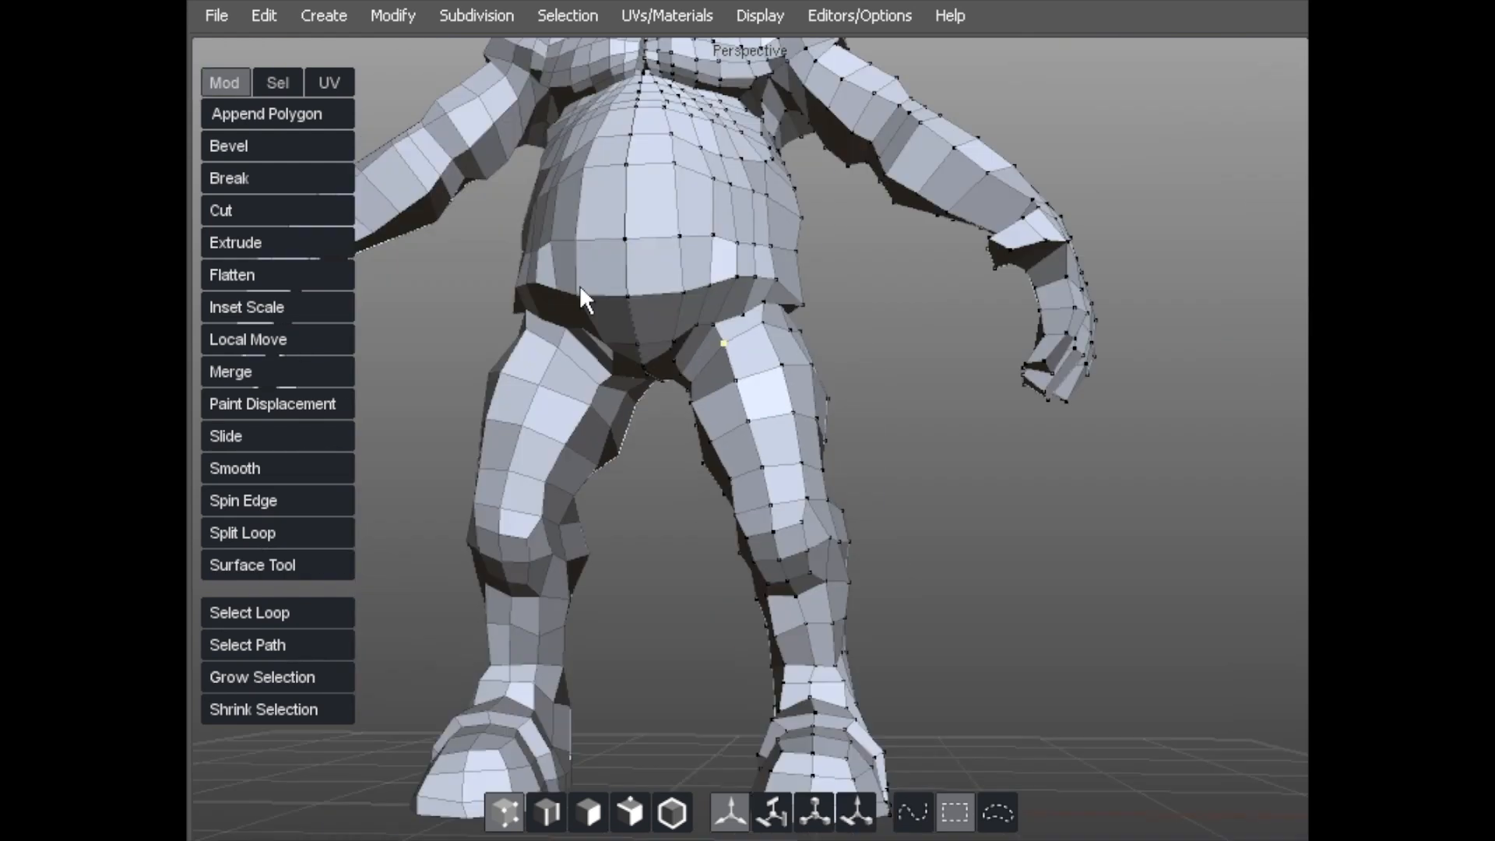
{"action": "left_click_drag", "start_coordinate": [581, 290], "coordinate": [909, 408], "text": "alt"}
{"action": "right_click_drag", "start_coordinate": [908, 408], "coordinate": [805, 339], "text": "alt"}
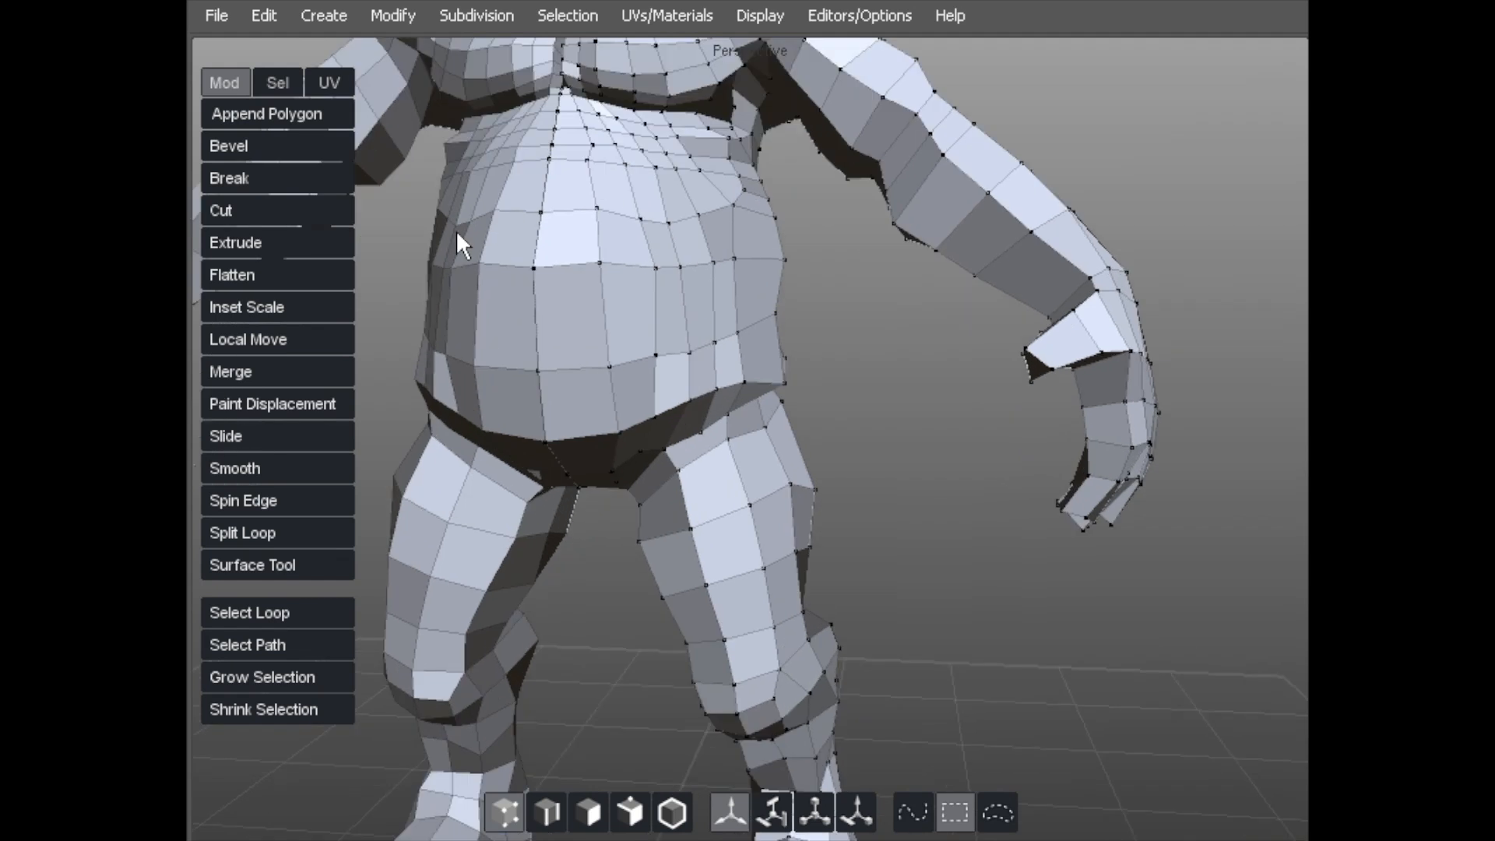
{"action": "left_click_drag", "start_coordinate": [620, 267], "coordinate": [646, 232], "text": "alt"}
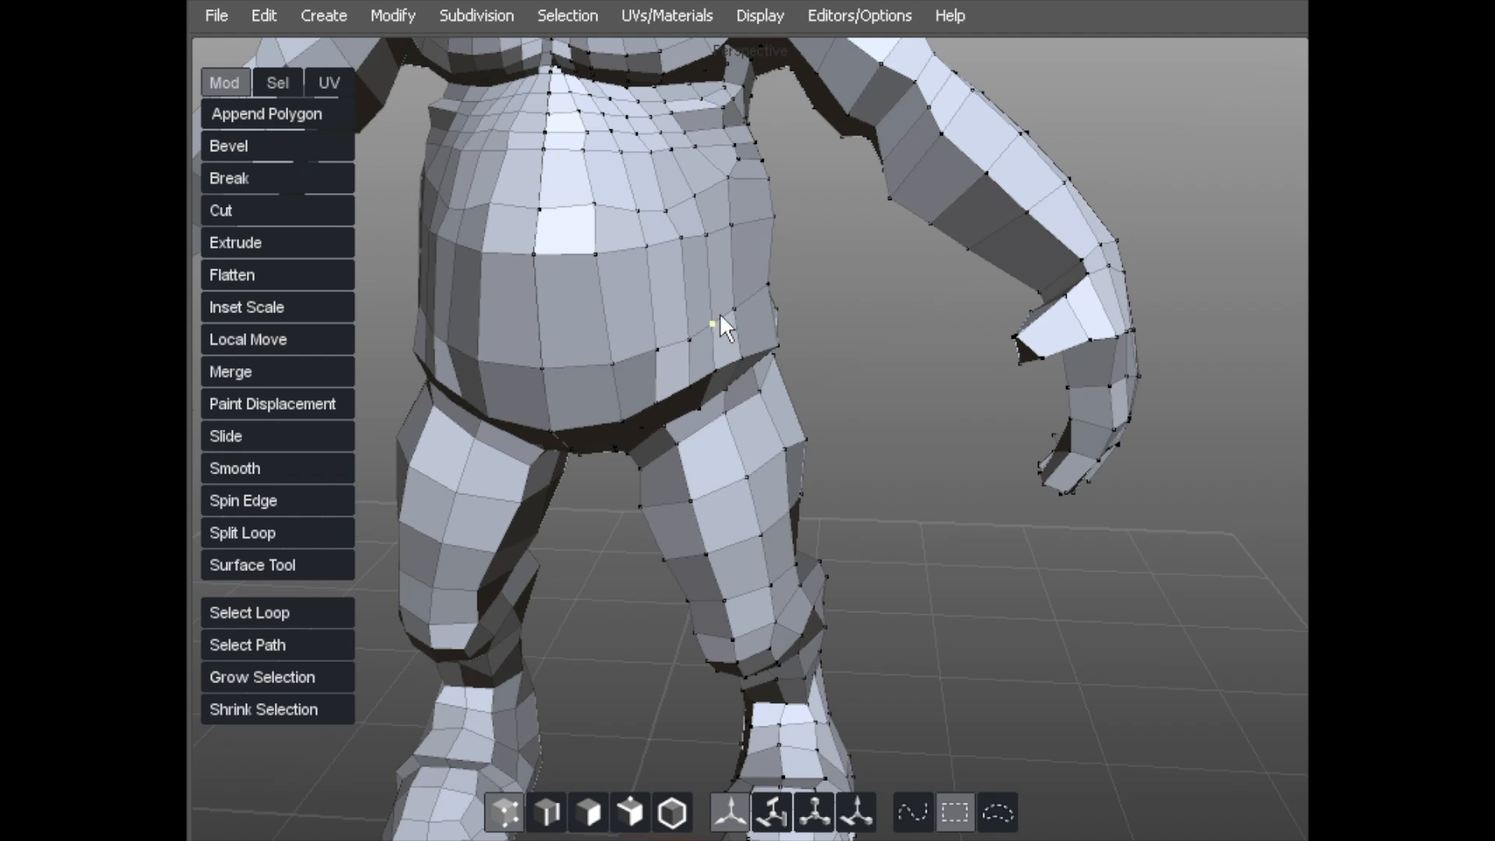
- Adjust the lower belly vertices and insert a horizontal edge loop around the belly through the tall row of faces
{"action": "left_click_drag", "start_coordinate": [546, 362], "coordinate": [644, 361]}
{"action": "left_click_drag", "start_coordinate": [681, 347], "coordinate": [681, 350]}
{"action": "key", "text": "d"}
{"action": "left_click", "coordinate": [569, 288]}
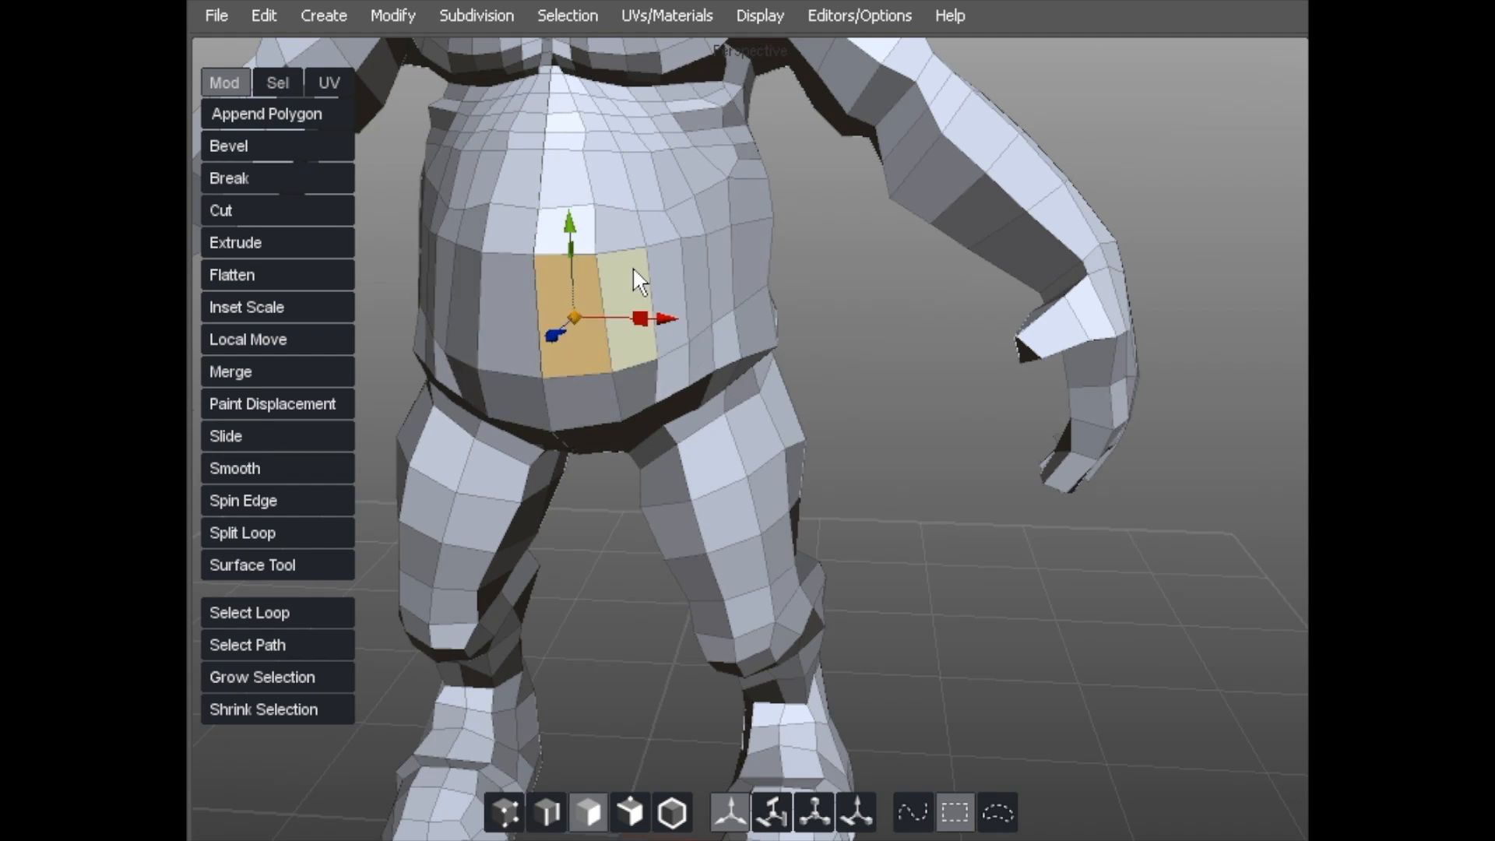
{"action": "left_click", "coordinate": [632, 266], "text": "shift"}
{"action": "key", "text": "alt+e"}
{"action": "key", "text": "shift+x"}
{"action": "key", "text": "s"}
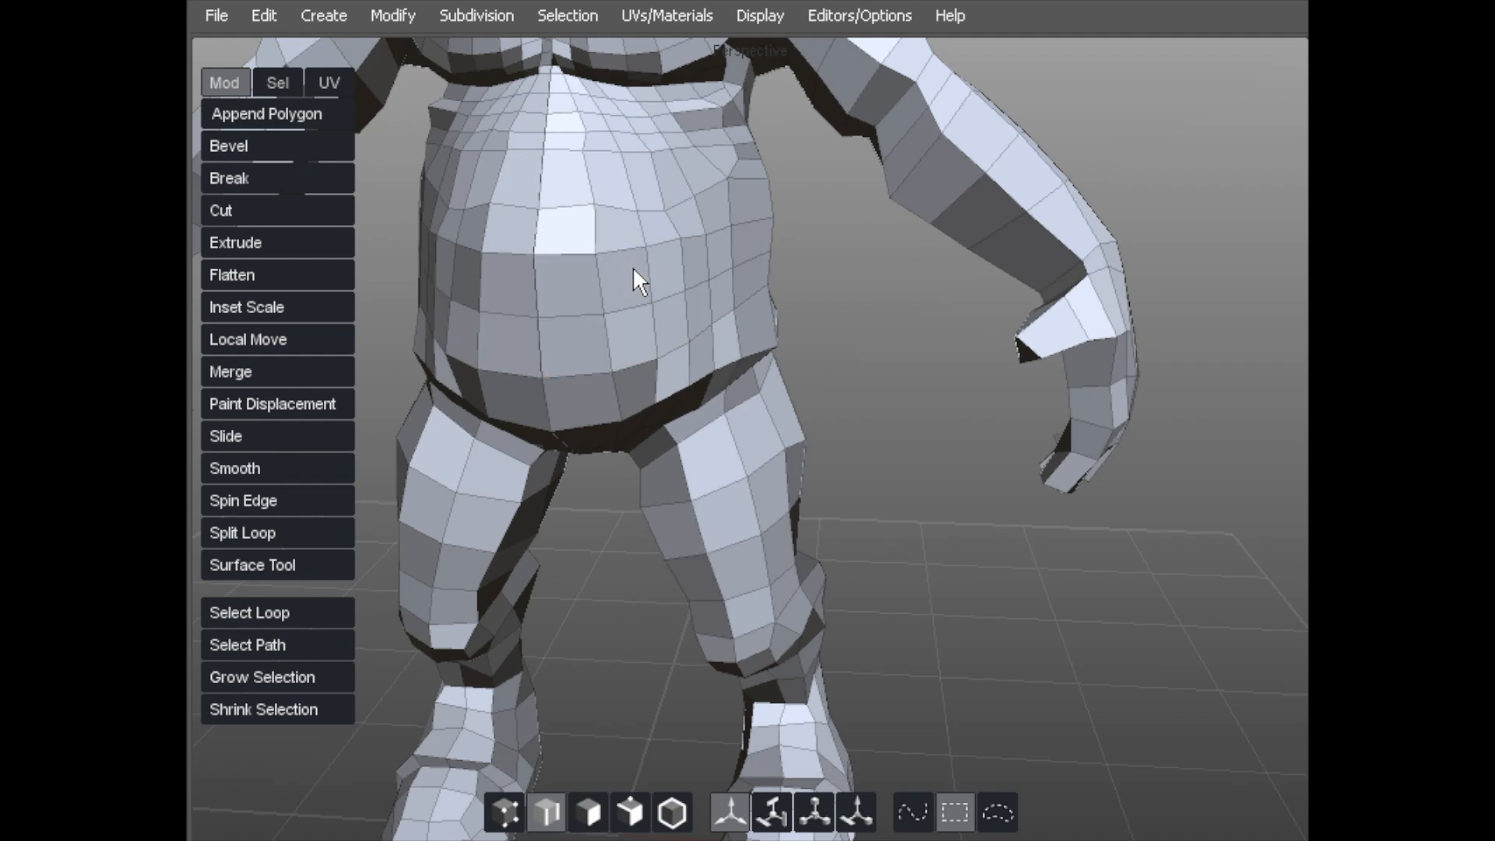
{"action": "mouse_move", "coordinate": [695, 243]}
{"action": "left_mouse_down", "text": "alt"}
{"action": "mouse_move", "coordinate": [668, 238]}
{"action": "mouse_move", "coordinate": [651, 320]}
{"action": "mouse_move", "coordinate": [676, 219]}
{"action": "mouse_move", "coordinate": [705, 247]}
{"action": "left_mouse_up", "text": "alt"}
{"action": "key", "text": "c"}
{"action": "key", "text": "d"}
{"action": "left_click_drag", "start_coordinate": [687, 315], "coordinate": [620, 305], "text": "alt"}
{"action": "left_click_drag", "start_coordinate": [638, 267], "coordinate": [526, 319]}
{"action": "left_click_drag", "start_coordinate": [774, 252], "coordinate": [1003, 314]}
{"action": "key", "text": "shift+s"}
{"action": "left_click", "coordinate": [1002, 315]}
{"action": "key", "text": "ctrl+z"}
{"action": "key", "text": "ctrl+z"}
{"action": "key", "text": "ctrl+z"}
- Adjust the vertex at the front of the belly's profile in a smoothed side view
{"action": "left_click", "coordinate": [921, 301]}
{"action": "scroll", "coordinate": [890, 287], "scroll_direction": "down", "scroll_amount": 1}
{"action": "scroll", "coordinate": [890, 288], "scroll_direction": "down", "scroll_amount": 3}
{"action": "left_click_drag", "start_coordinate": [771, 256], "coordinate": [600, 214], "text": "alt"}
{"action": "left_click_drag", "start_coordinate": [424, 215], "coordinate": [442, 210], "text": "alt"}
{"action": "key", "text": "a"}
{"action": "left_click_drag", "start_coordinate": [510, 273], "coordinate": [538, 263], "text": "alt"}
{"action": "left_click", "coordinate": [555, 251]}
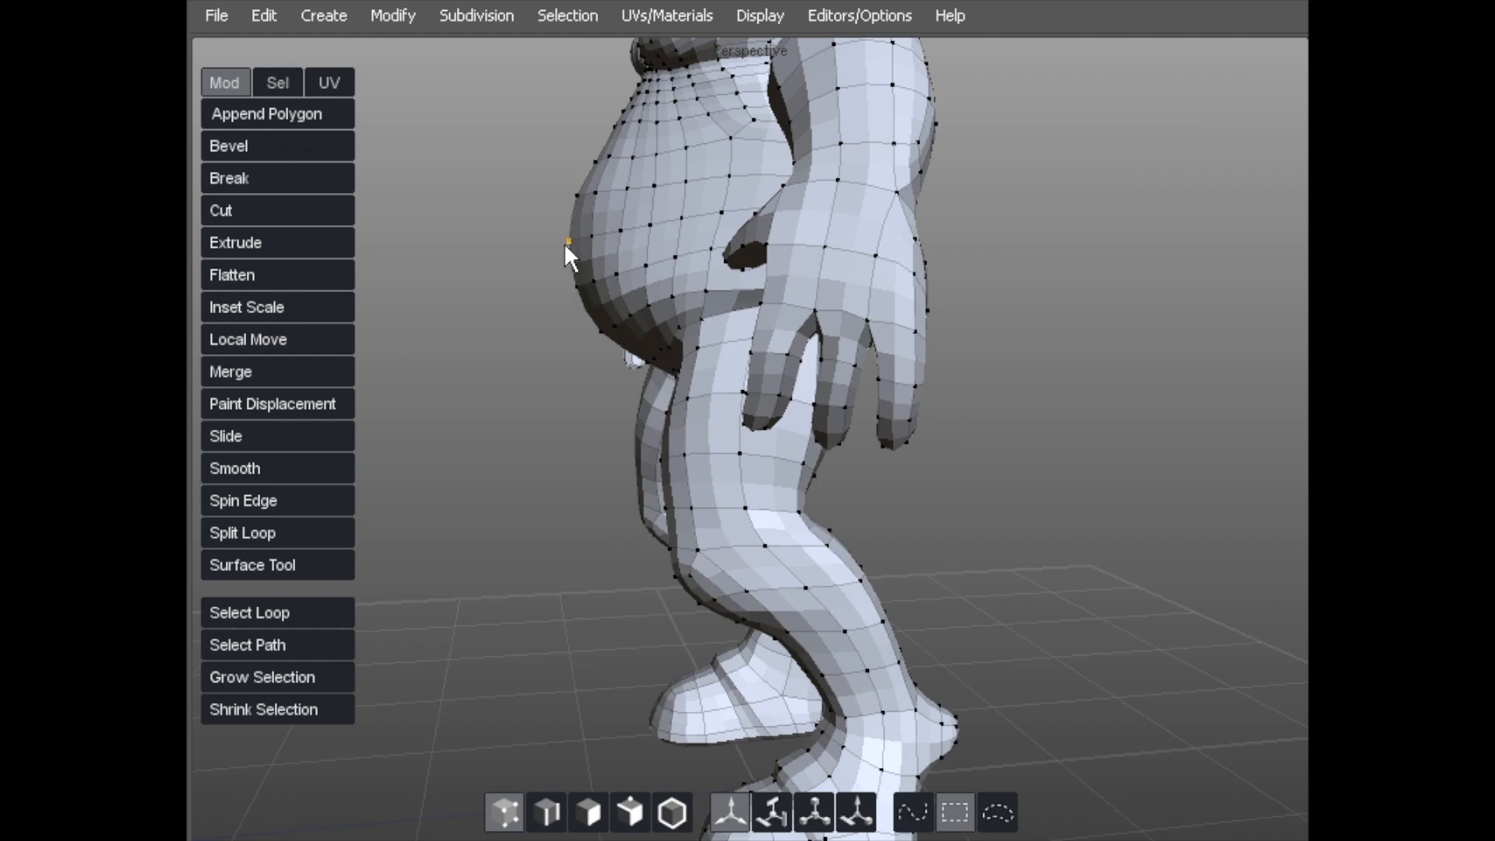
- Examine the whole smoothed body from the side and front, ending on the unsmoothed mesh
{"action": "scroll", "coordinate": [489, 217], "scroll_direction": "down", "scroll_amount": 3}
{"action": "middle_click_drag", "start_coordinate": [489, 216], "coordinate": [485, 483], "text": "alt"}
{"action": "scroll", "coordinate": [461, 358], "scroll_direction": "up", "scroll_amount": 3}
{"action": "middle_click_drag", "start_coordinate": [460, 358], "coordinate": [448, 199], "text": "alt"}
{"action": "left_click_drag", "start_coordinate": [449, 199], "coordinate": [628, 334], "text": "alt"}
{"action": "scroll", "coordinate": [469, 284], "scroll_direction": "up", "scroll_amount": 1}
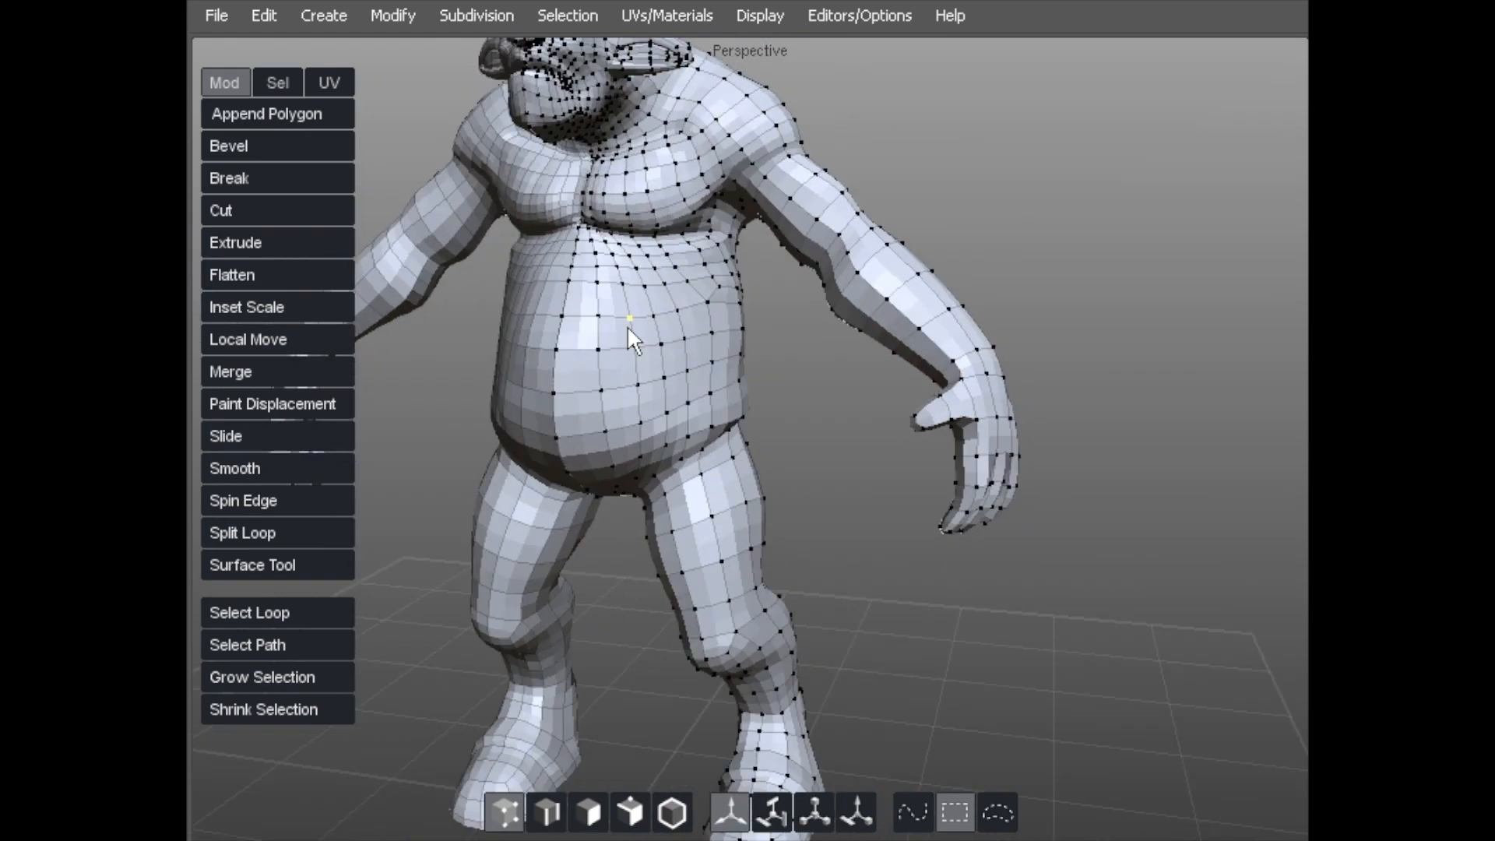
{"action": "left_click", "coordinate": [639, 348]}
{"action": "key", "text": "v"}
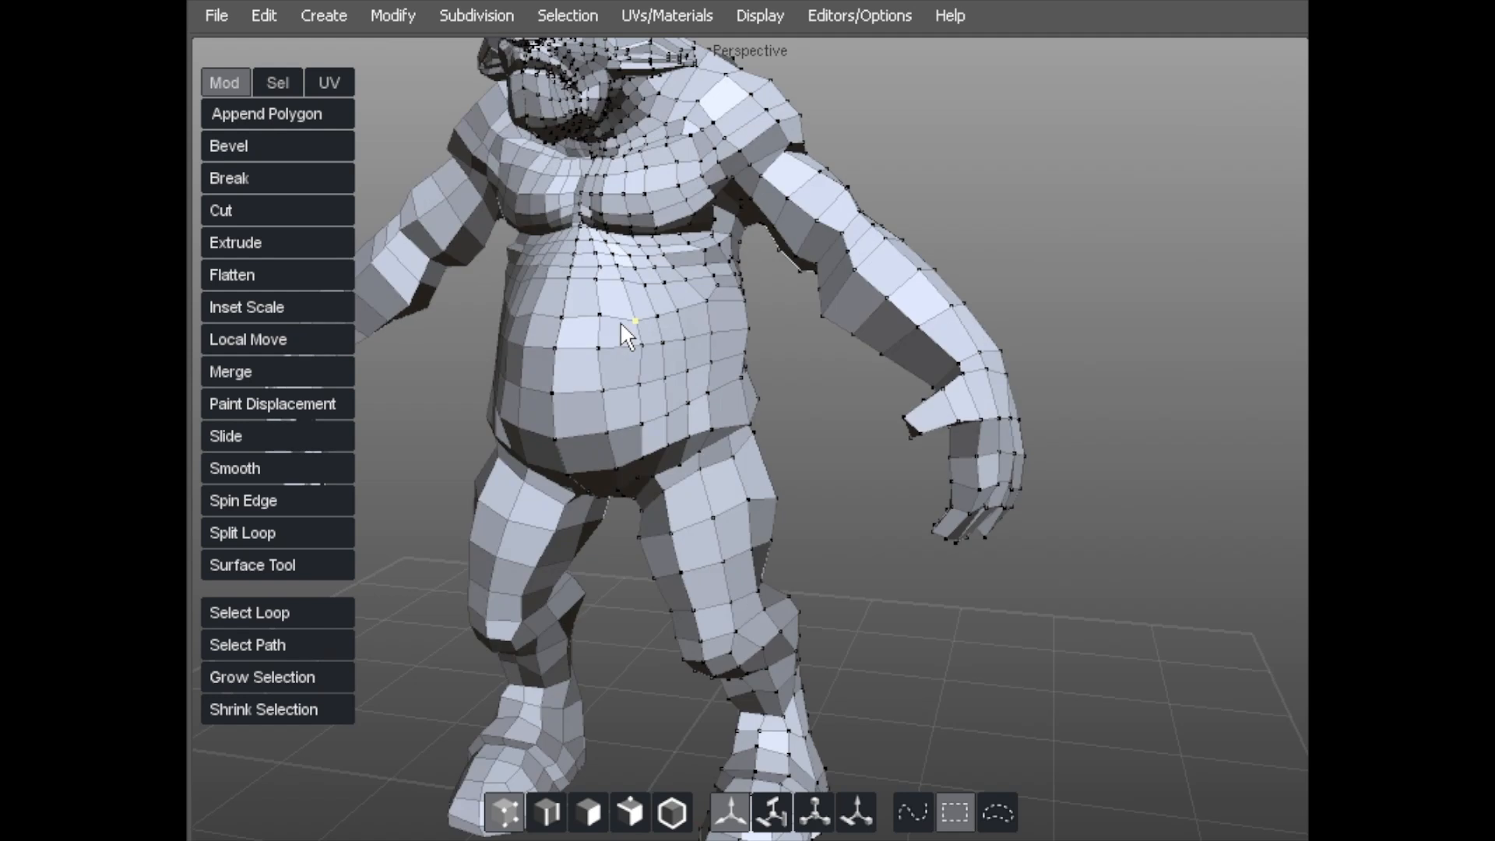
- Reposition the vertices on the upper front of the belly near the centre line
{"action": "scroll", "coordinate": [503, 287], "scroll_direction": "up", "scroll_amount": 2}
{"action": "left_click", "coordinate": [568, 301]}
{"action": "mouse_move", "coordinate": [568, 301]}
{"action": "left_mouse_down"}
{"action": "mouse_move", "coordinate": [527, 301]}
{"action": "mouse_move", "coordinate": [562, 291]}
{"action": "mouse_move", "coordinate": [558, 277]}
{"action": "left_mouse_up"}
{"action": "left_click", "coordinate": [608, 281]}
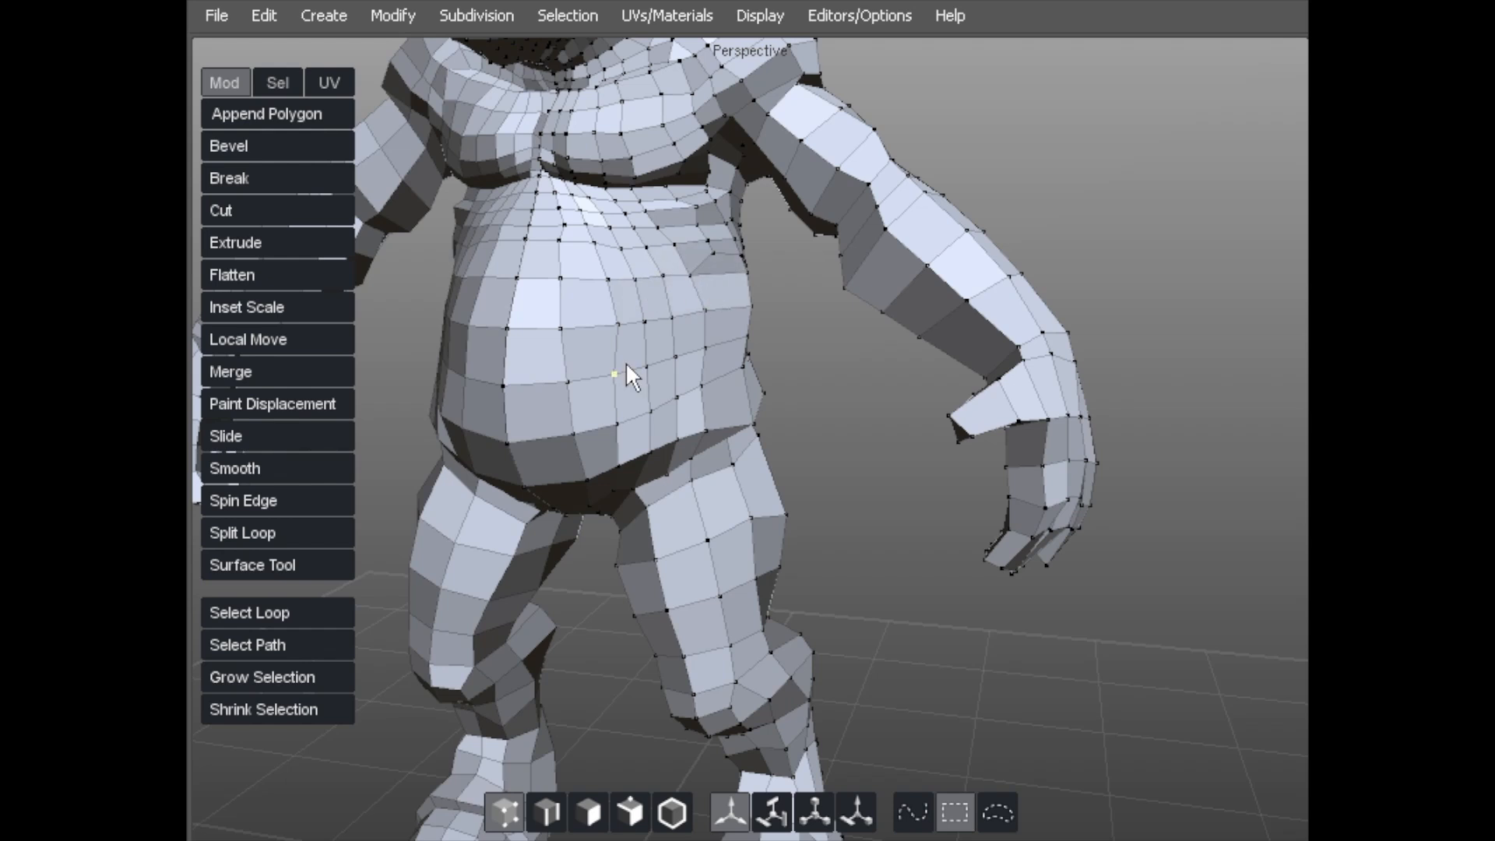
- Examine the unsmoothed topology of the torso, armpit, shoulder and arm from several angles and distances
{"action": "scroll", "coordinate": [625, 361], "scroll_direction": "down", "scroll_amount": 5}
{"action": "scroll", "coordinate": [454, 374], "scroll_direction": "up", "scroll_amount": 5}
{"action": "left_click_drag", "start_coordinate": [464, 289], "coordinate": [438, 296], "text": "alt"}
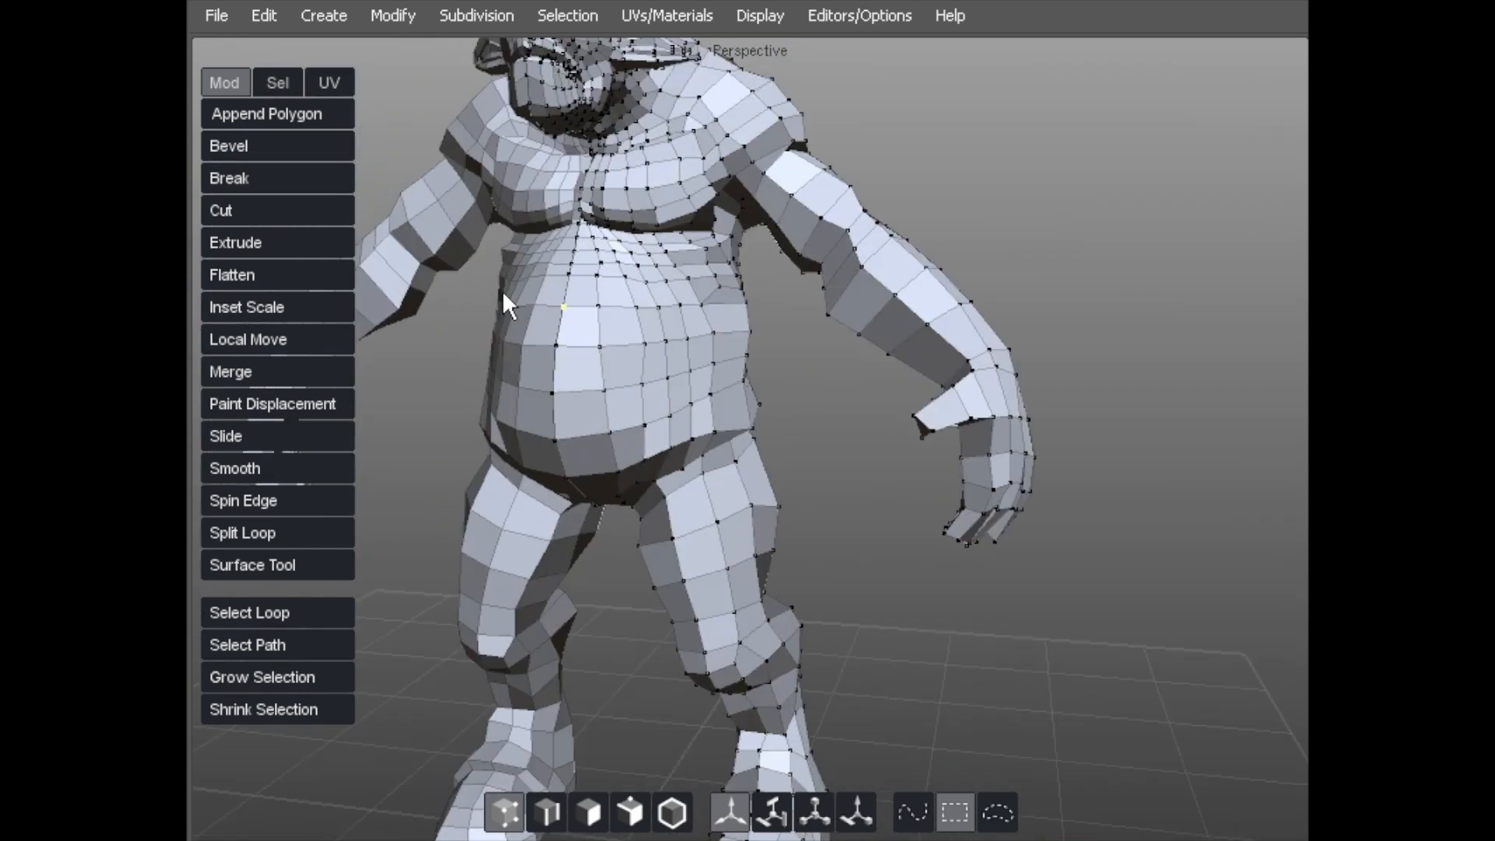
{"action": "middle_click_drag", "start_coordinate": [645, 193], "coordinate": [643, 326], "text": "alt"}
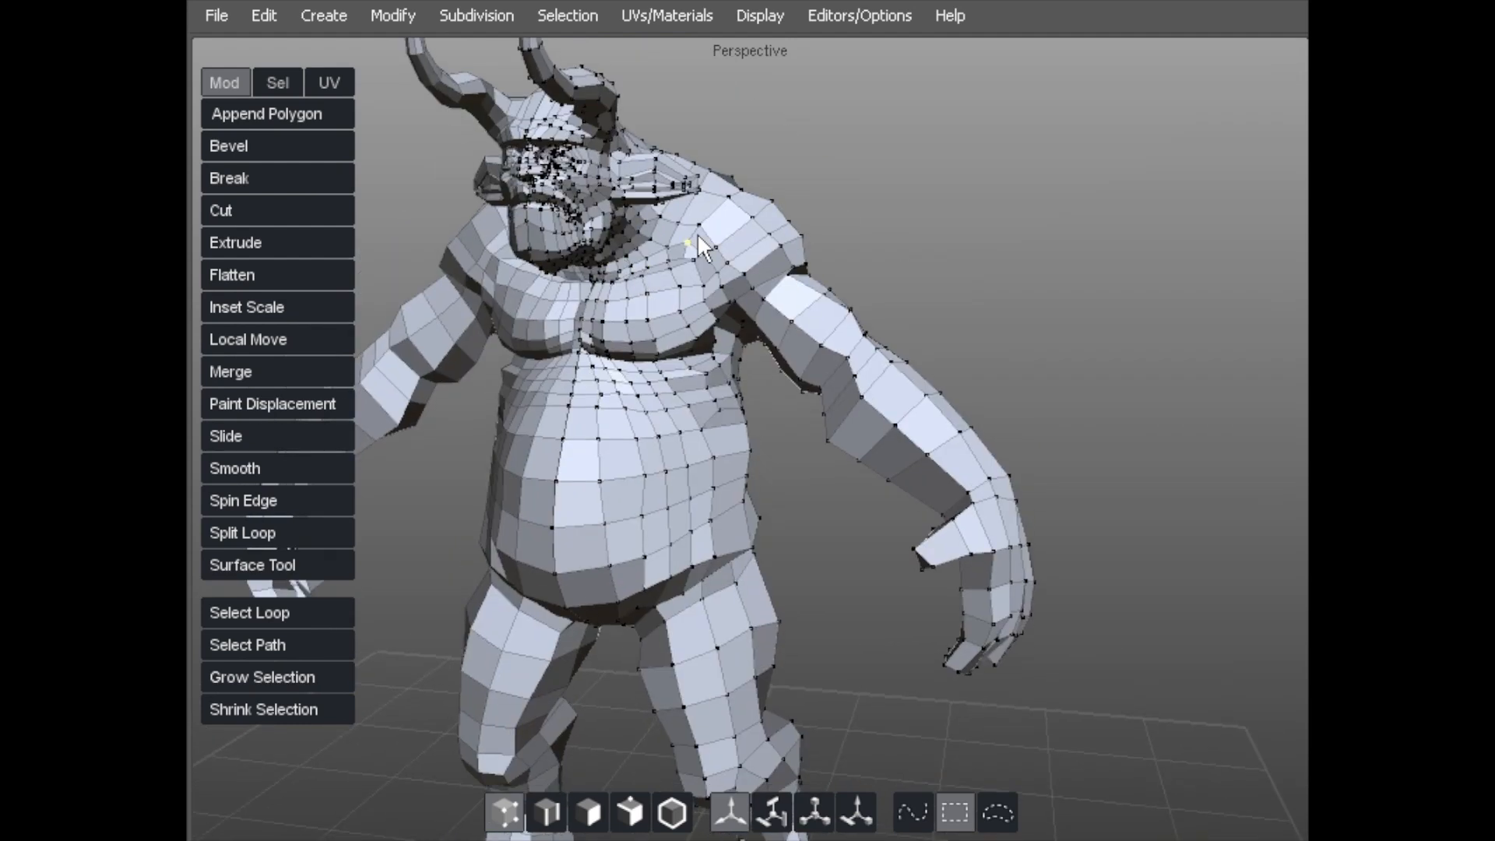
{"action": "mouse_move", "coordinate": [594, 323]}
{"action": "left_mouse_down", "text": "alt"}
{"action": "mouse_move", "coordinate": [660, 312]}
{"action": "mouse_move", "coordinate": [572, 331]}
{"action": "left_mouse_up", "text": "alt"}
{"action": "right_click_drag", "start_coordinate": [573, 331], "coordinate": [737, 238], "text": "alt"}
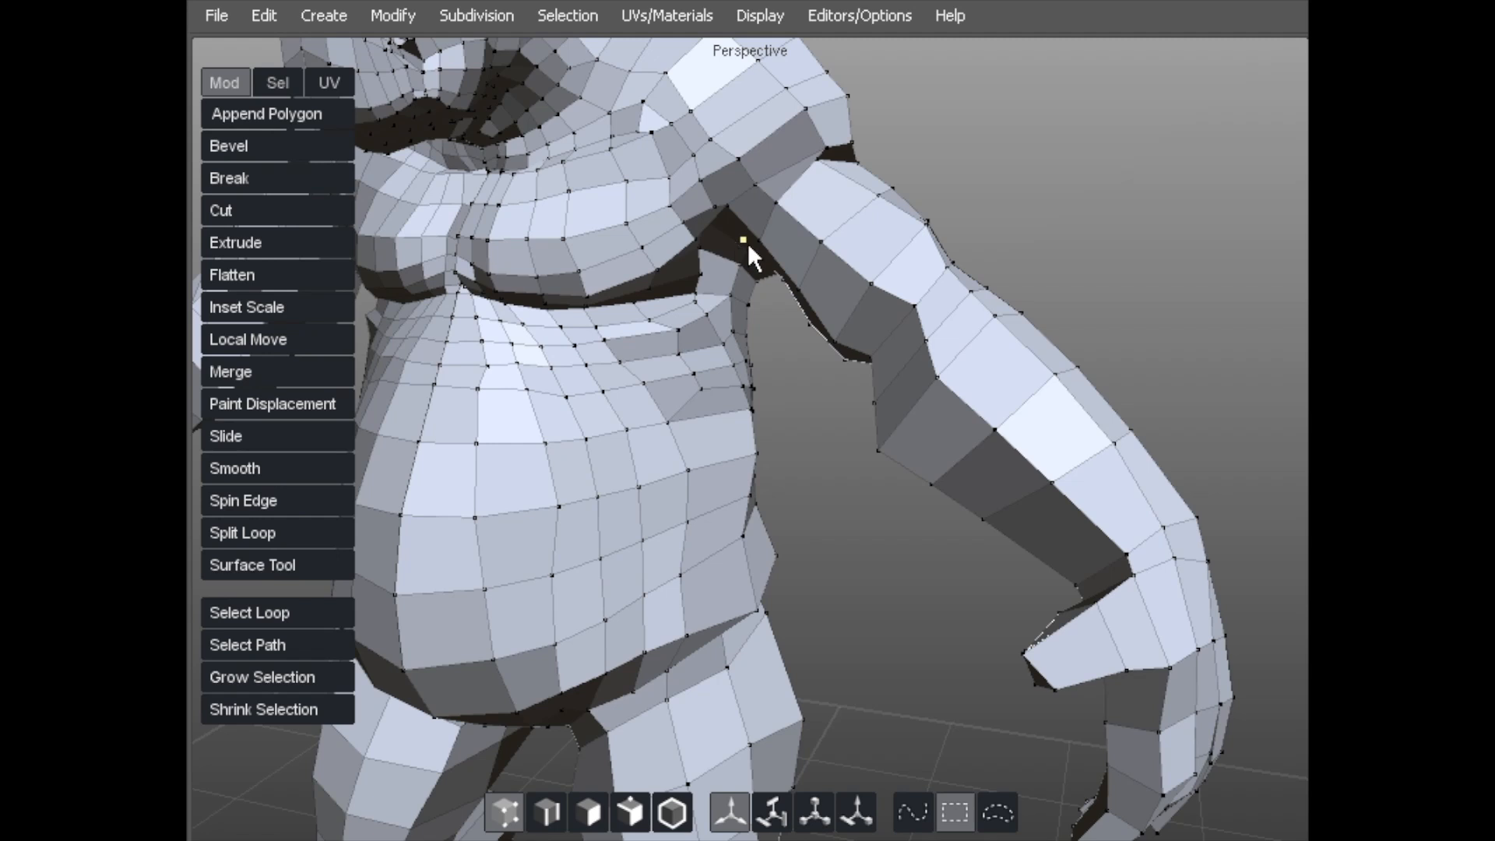
{"action": "left_click_drag", "start_coordinate": [747, 238], "coordinate": [424, 421], "text": "alt"}
{"action": "left_click_drag", "start_coordinate": [670, 358], "coordinate": [858, 189], "text": "alt"}
{"action": "left_click_drag", "start_coordinate": [965, 206], "coordinate": [594, 241], "text": "alt"}
{"action": "left_click_drag", "start_coordinate": [774, 291], "coordinate": [635, 231], "text": "alt"}
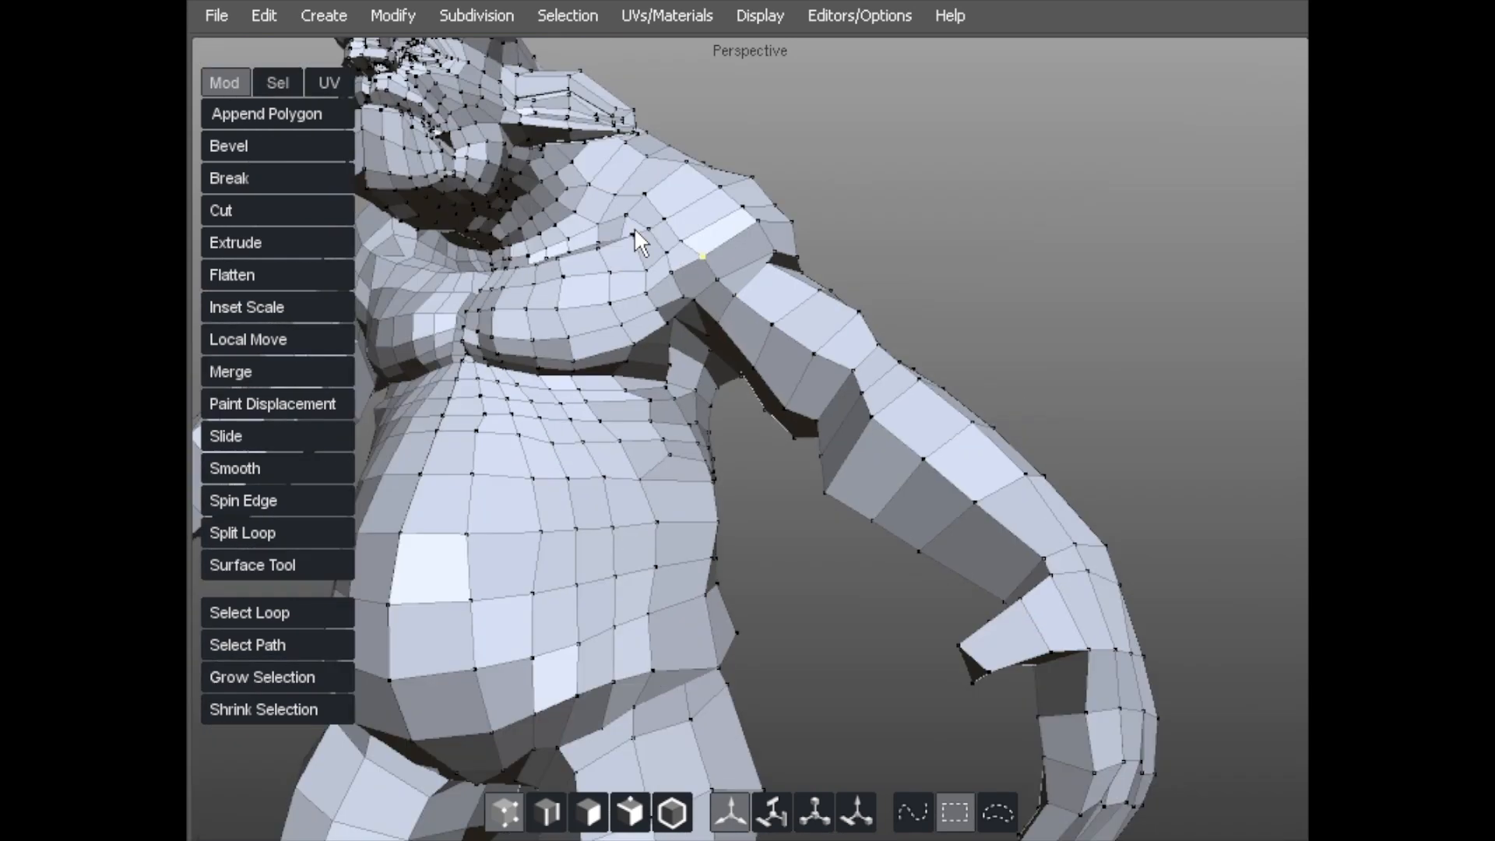
{"action": "right_click_drag", "start_coordinate": [634, 228], "coordinate": [588, 255], "text": "alt"}
{"action": "middle_click_drag", "start_coordinate": [588, 254], "coordinate": [592, 209], "text": "alt"}
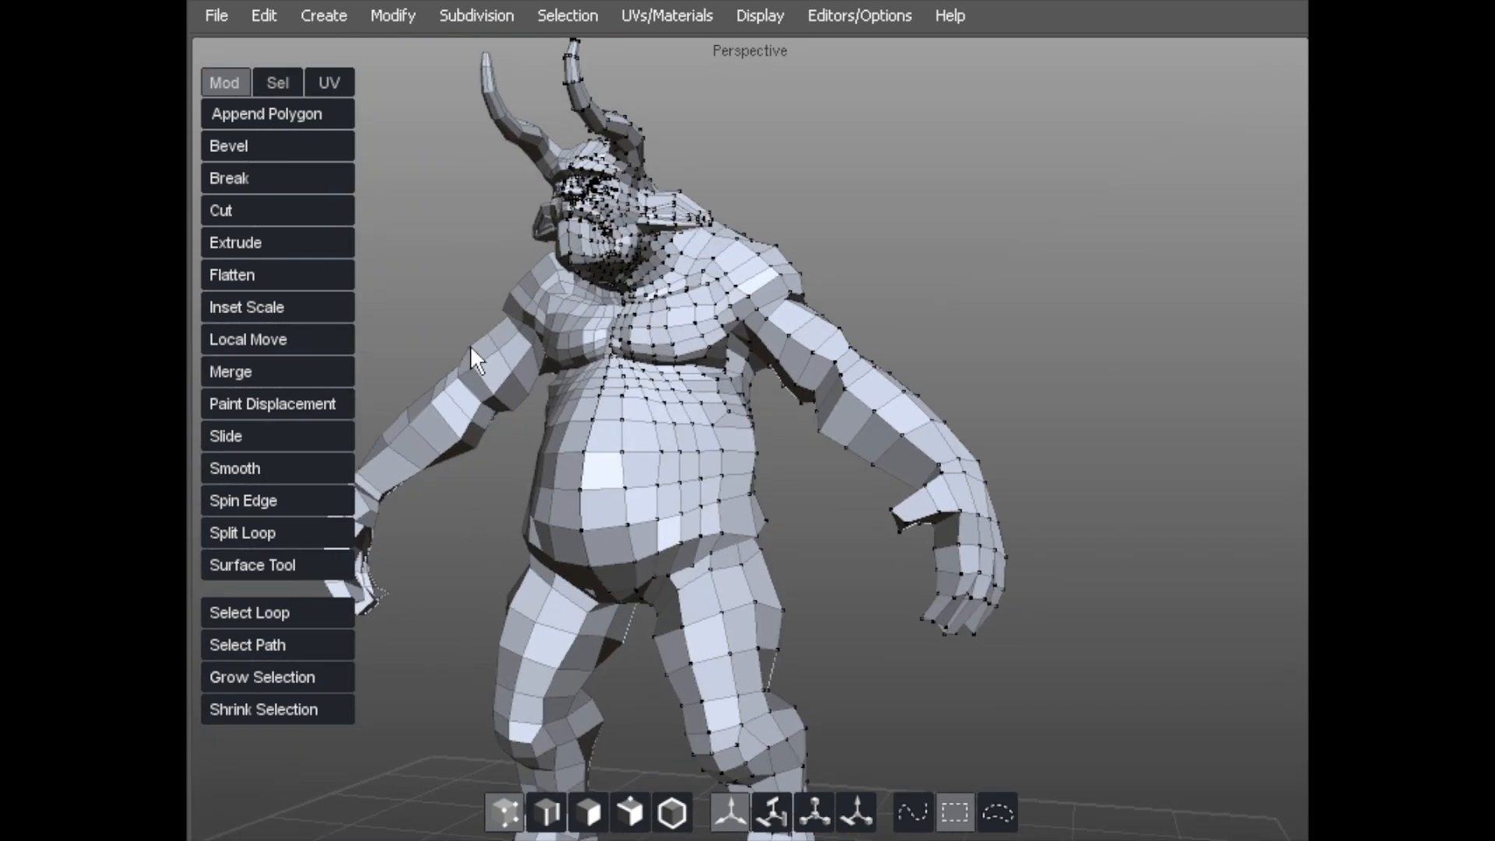